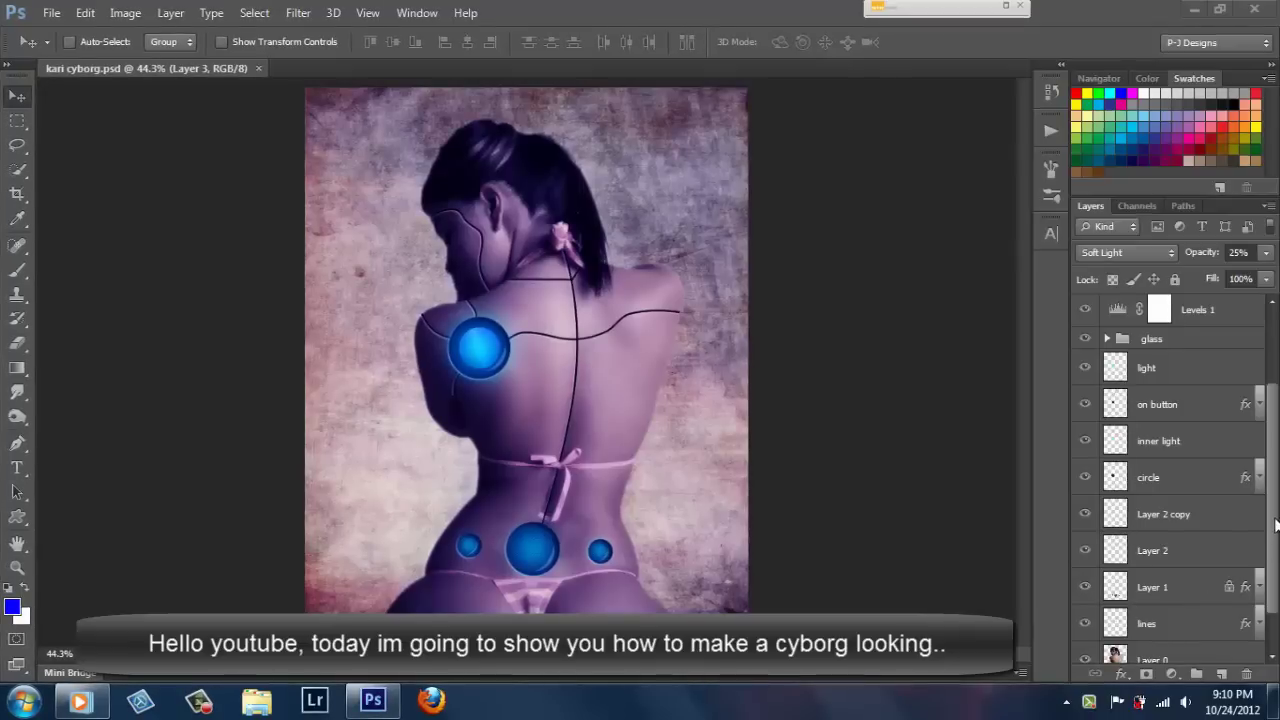
Hide the texture layer and show only the woman's Layer 0.
{"action": "scroll", "coordinate": [1275, 280], "scroll_direction": "up", "scroll_amount": 3}
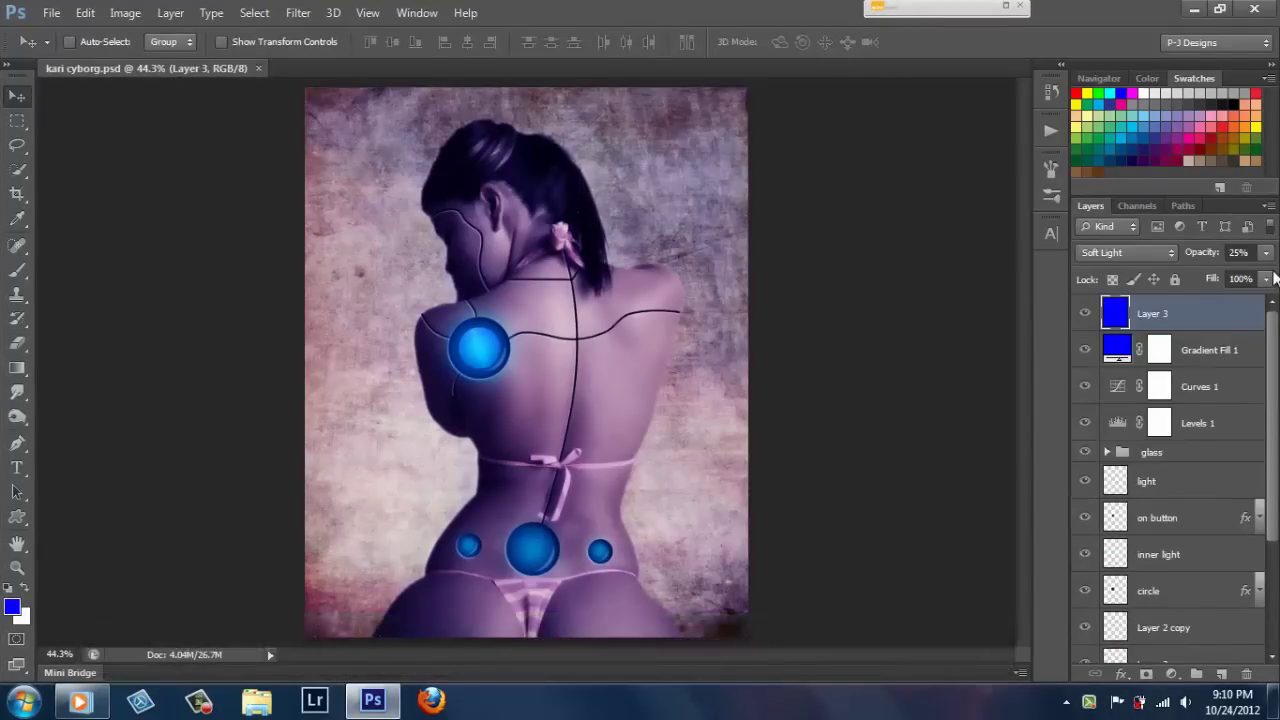
{"action": "scroll", "coordinate": [1170, 480], "scroll_direction": "down", "scroll_amount": 3}
{"action": "left_click", "coordinate": [1085, 645]}
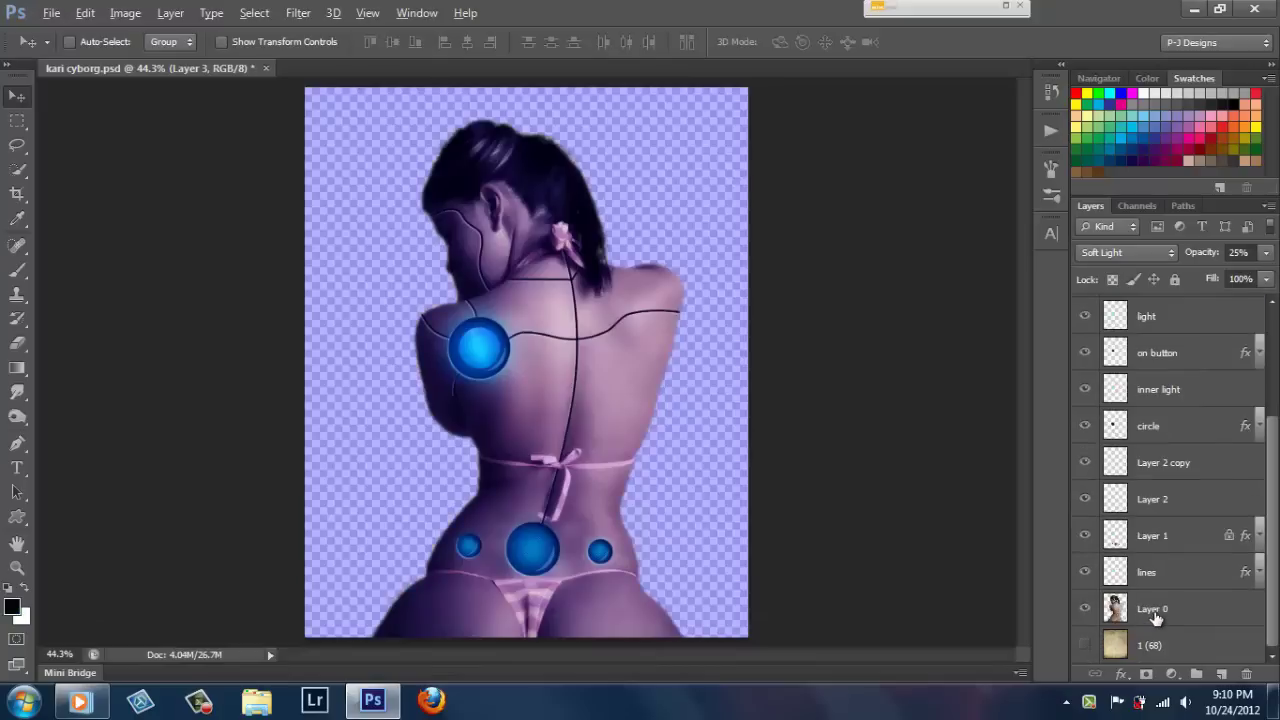
{"action": "left_click", "coordinate": [1155, 617]}
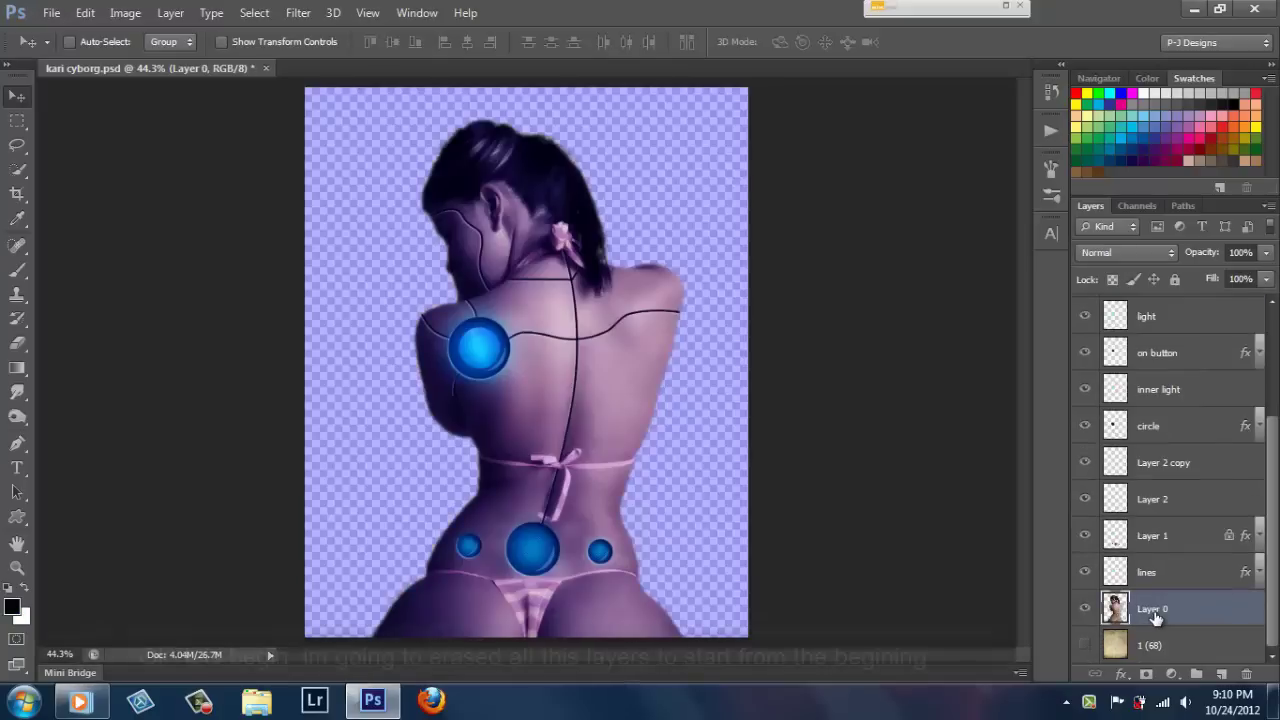
{"action": "left_click", "coordinate": [1084, 609], "text": "alt"}
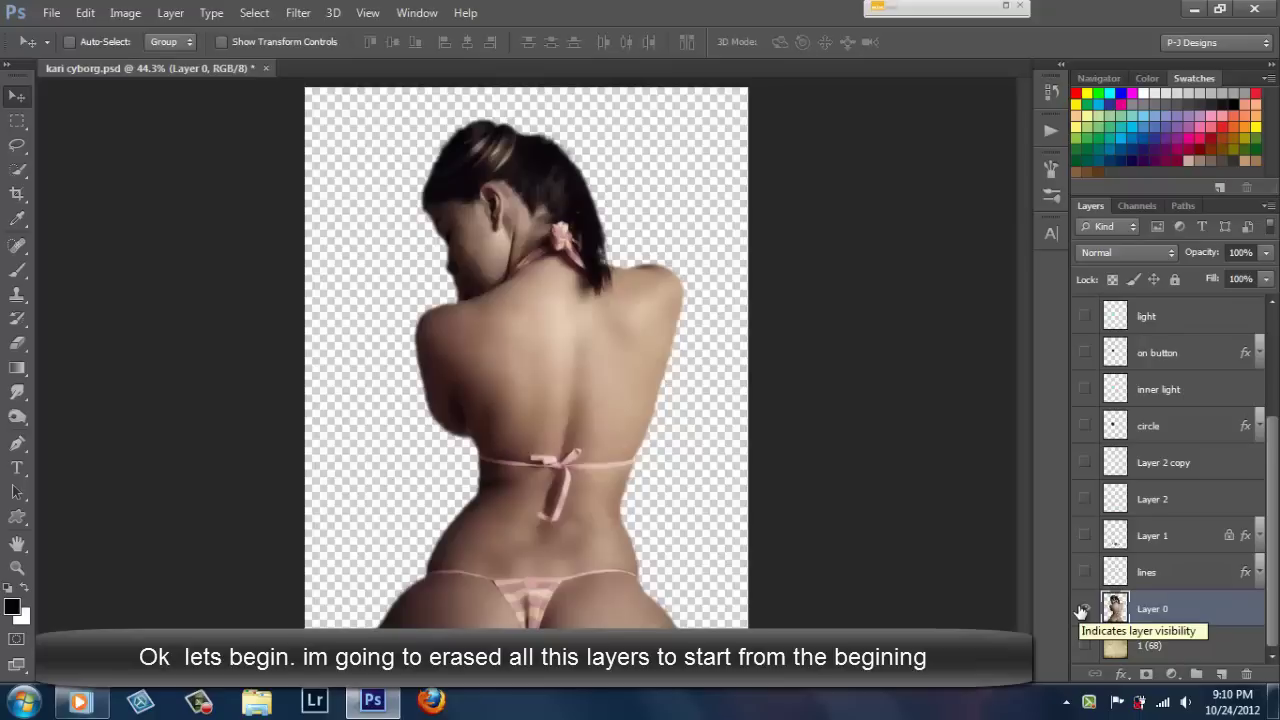
Delete all the old layers from Layer 3 down through the lines layer.
{"action": "left_click", "coordinate": [1200, 572]}
{"action": "scroll", "coordinate": [1170, 480], "scroll_direction": "up", "scroll_amount": 5}
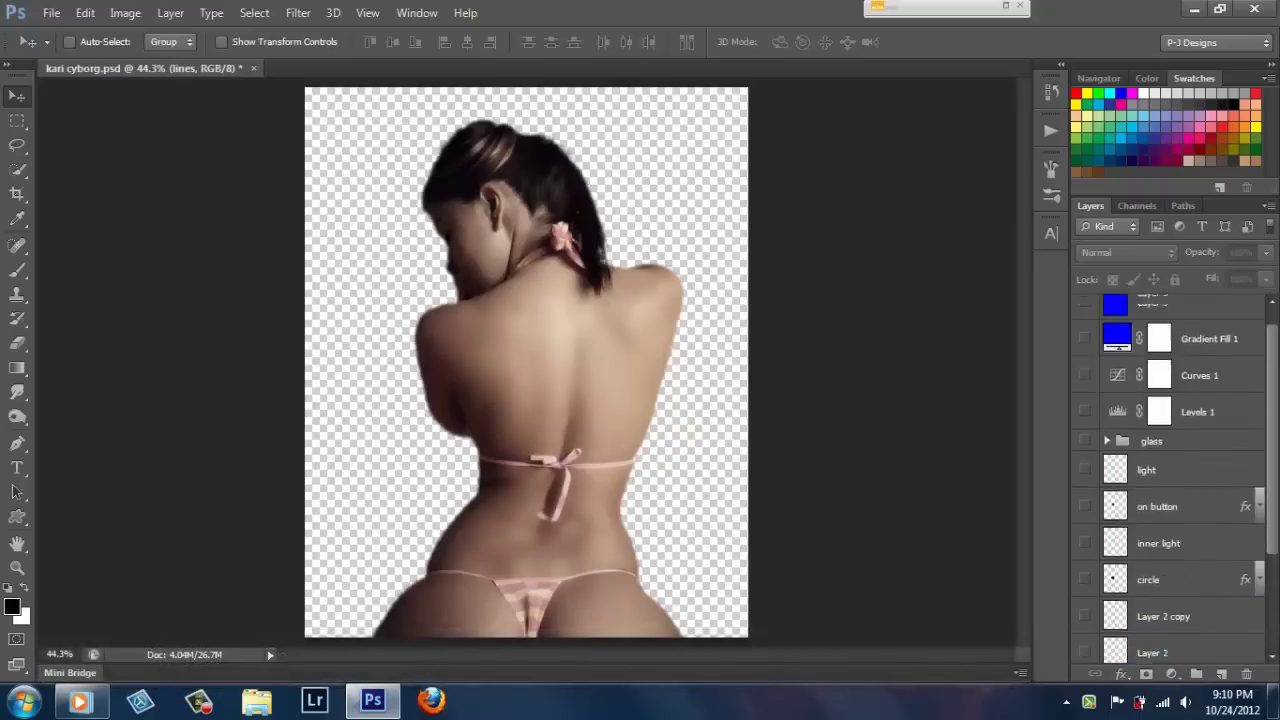
{"action": "scroll", "coordinate": [1227, 373], "scroll_direction": "up", "scroll_amount": 1}
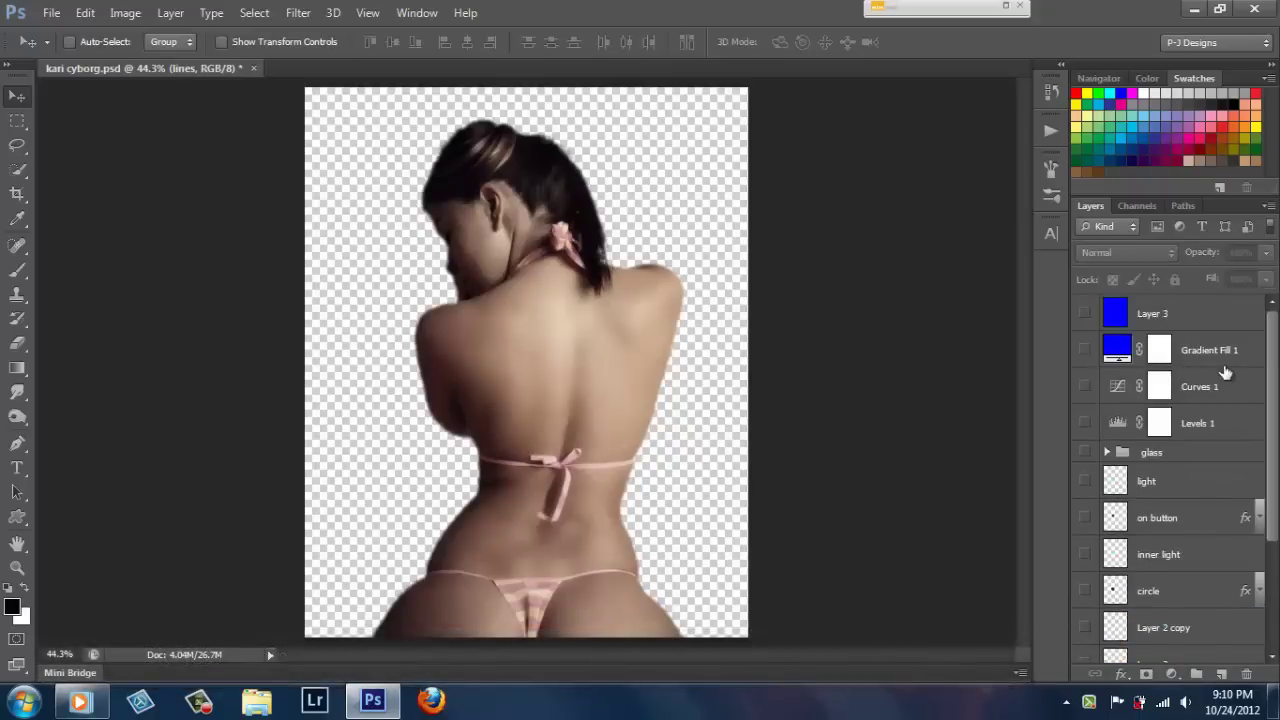
{"action": "left_click", "coordinate": [1200, 320], "text": "shift"}
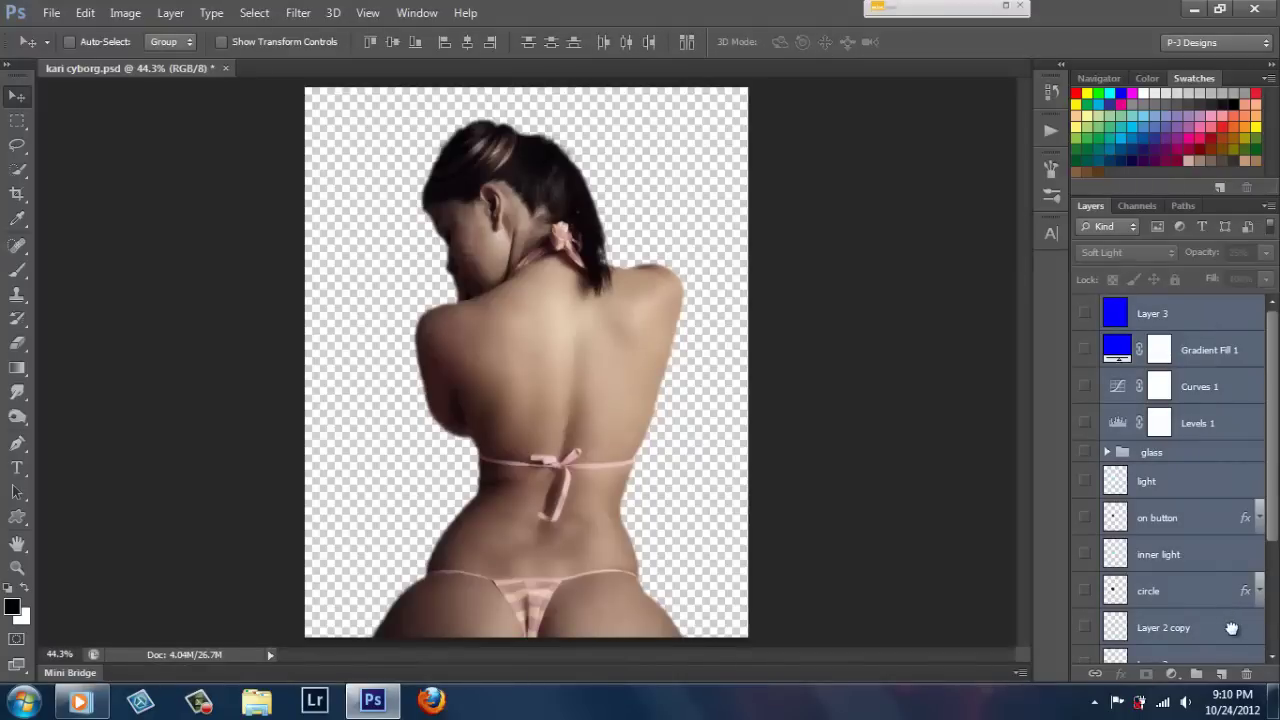
{"action": "left_click", "coordinate": [1247, 674]}
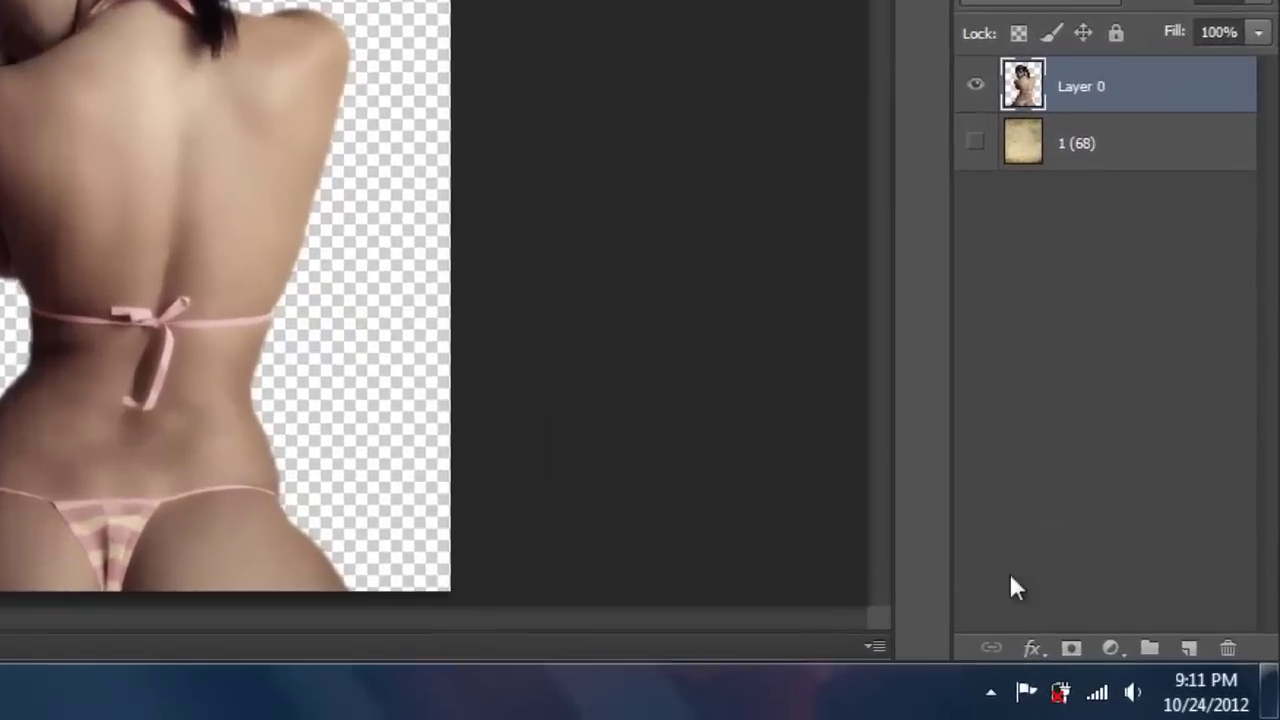
Add a Levels adjustment layer with black input level 5.
{"action": "left_click", "coordinate": [1108, 647]}
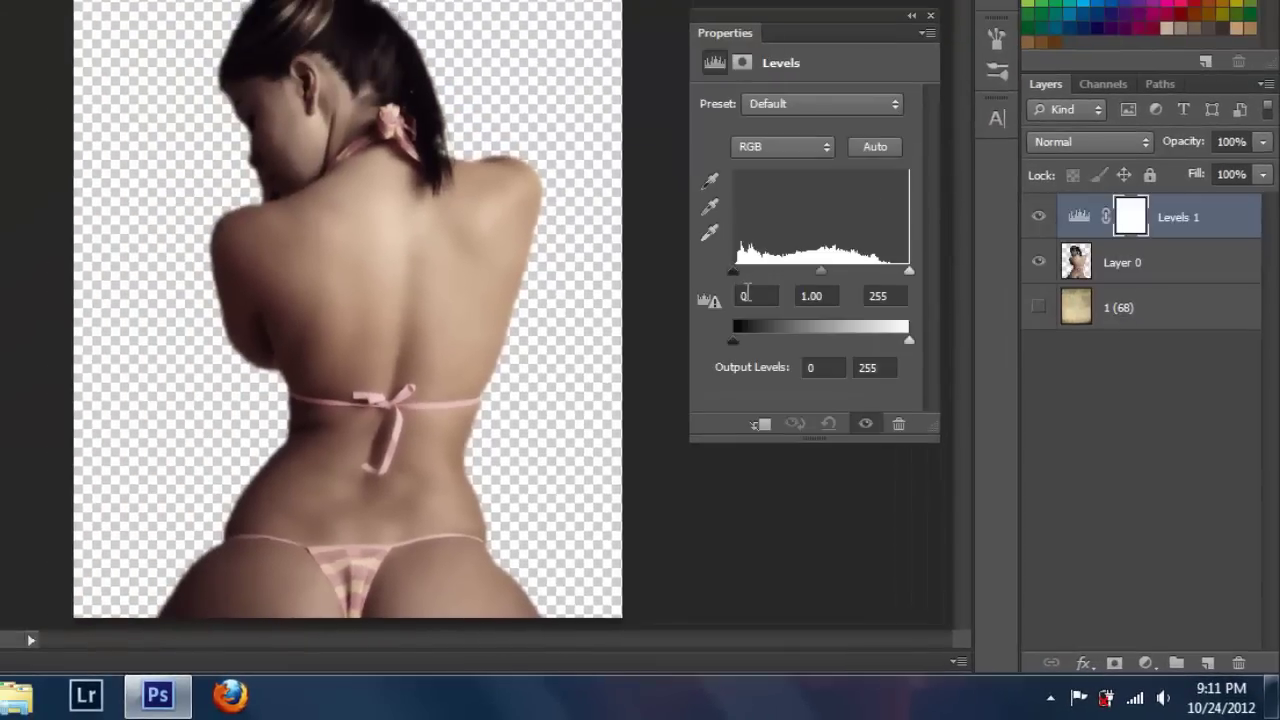
{"action": "left_click", "coordinate": [745, 292]}
{"action": "type", "text": "5"}
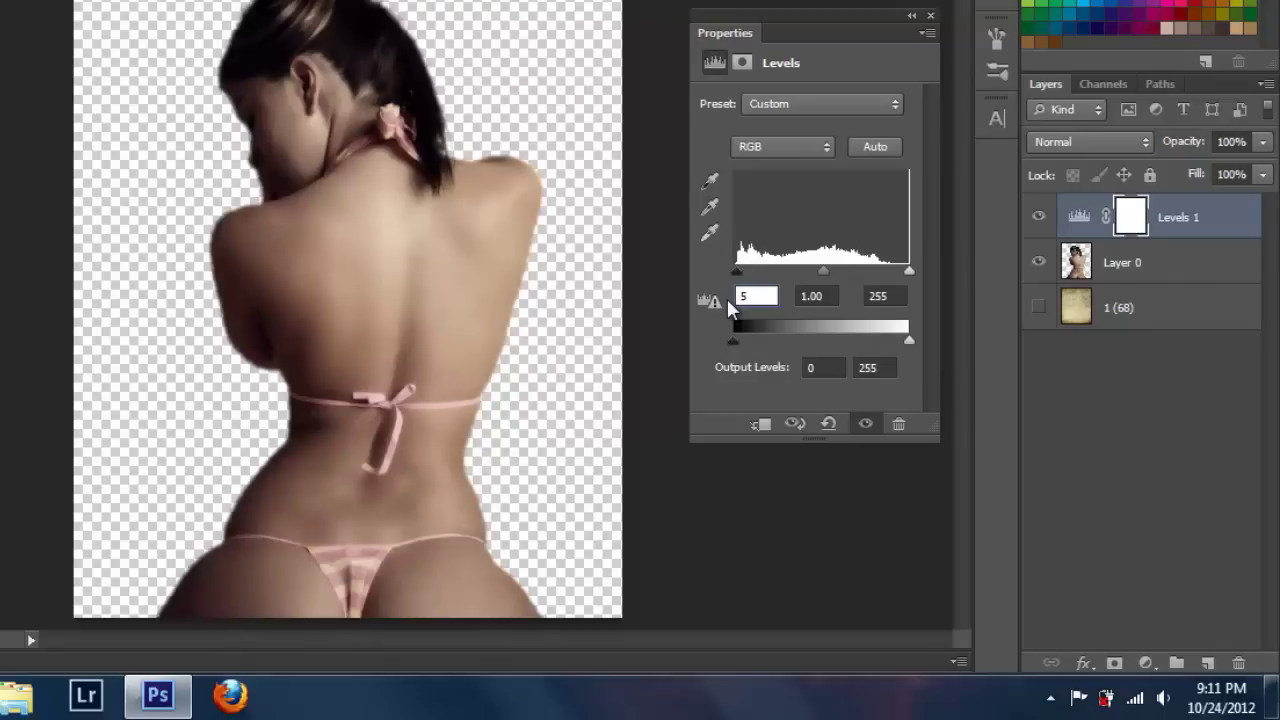
{"action": "left_click", "coordinate": [930, 16]}
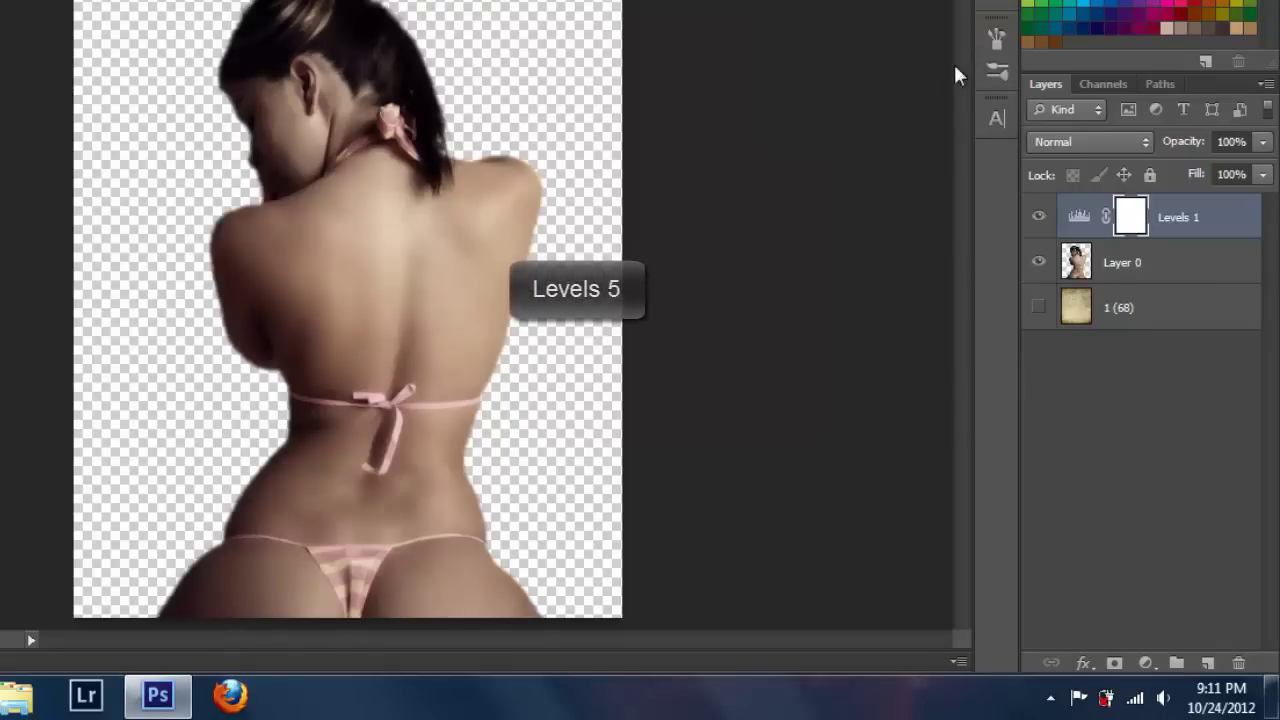
Add a Curves adjustment layer using the Linear Contrast (RGB) preset.
{"action": "left_click", "coordinate": [1147, 664]}
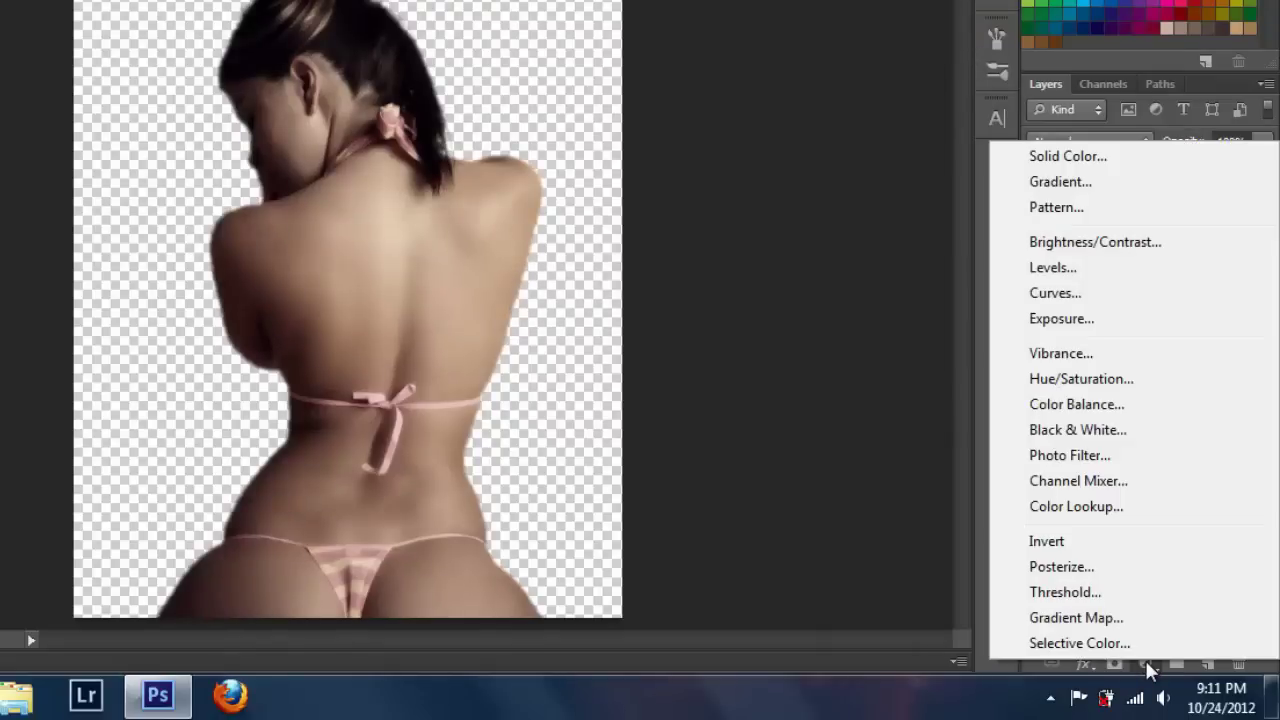
{"action": "left_click", "coordinate": [1108, 293]}
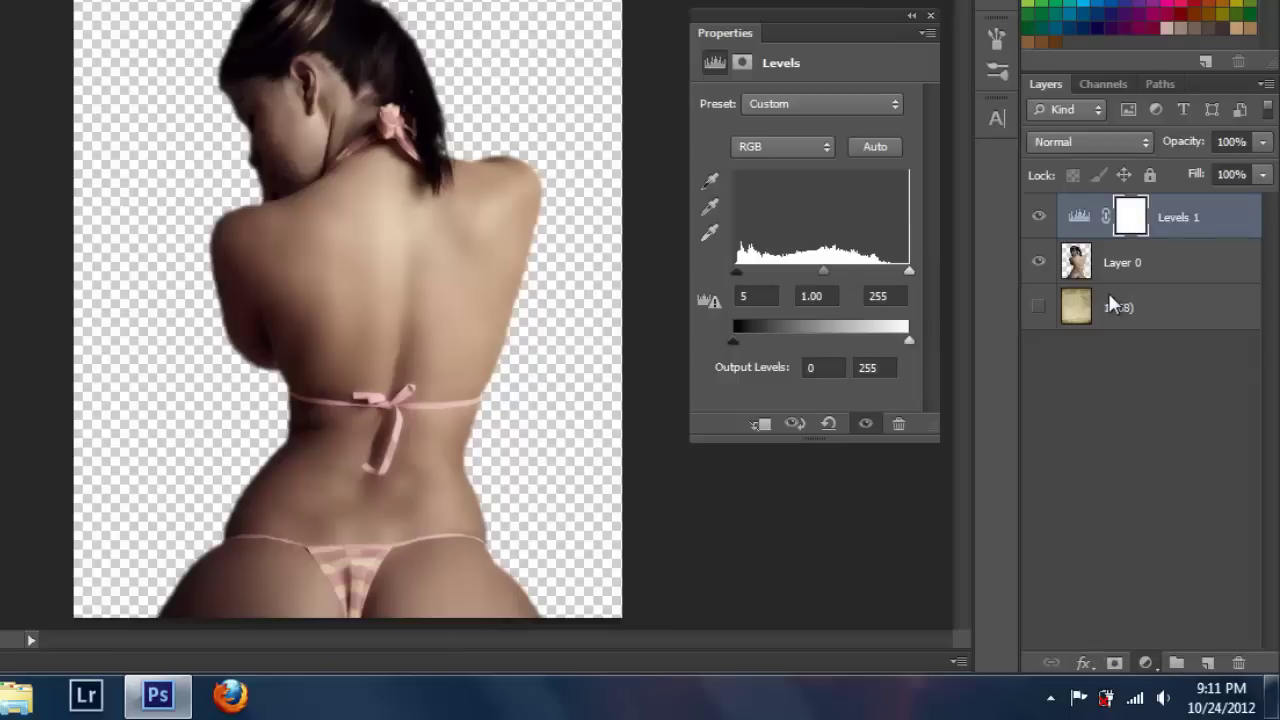
{"action": "left_click", "coordinate": [901, 106]}
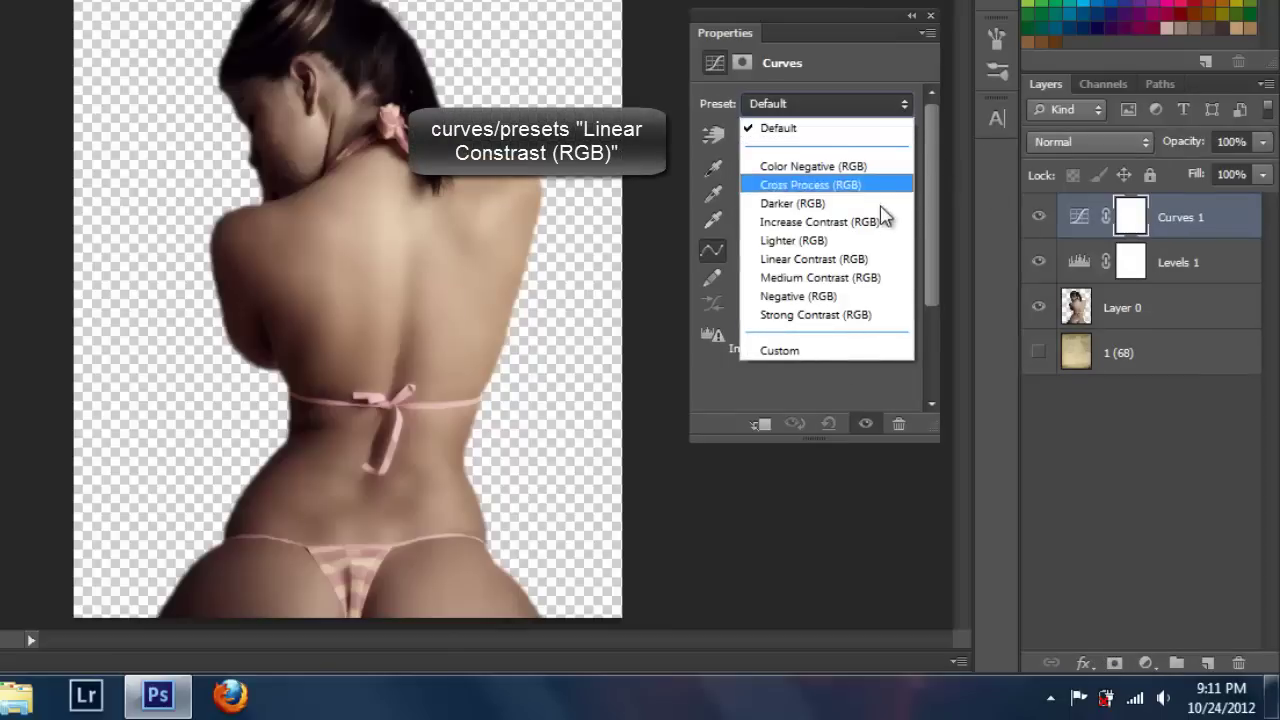
{"action": "left_click", "coordinate": [867, 260]}
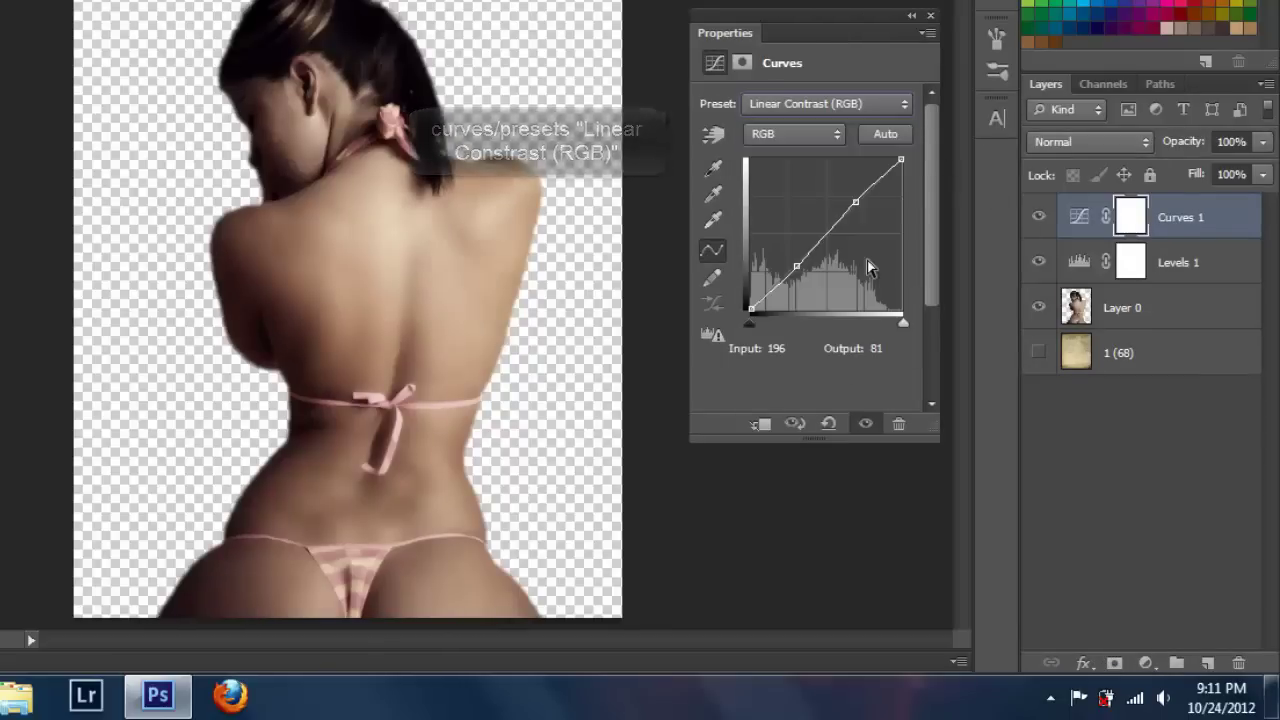
{"action": "left_click", "coordinate": [929, 18]}
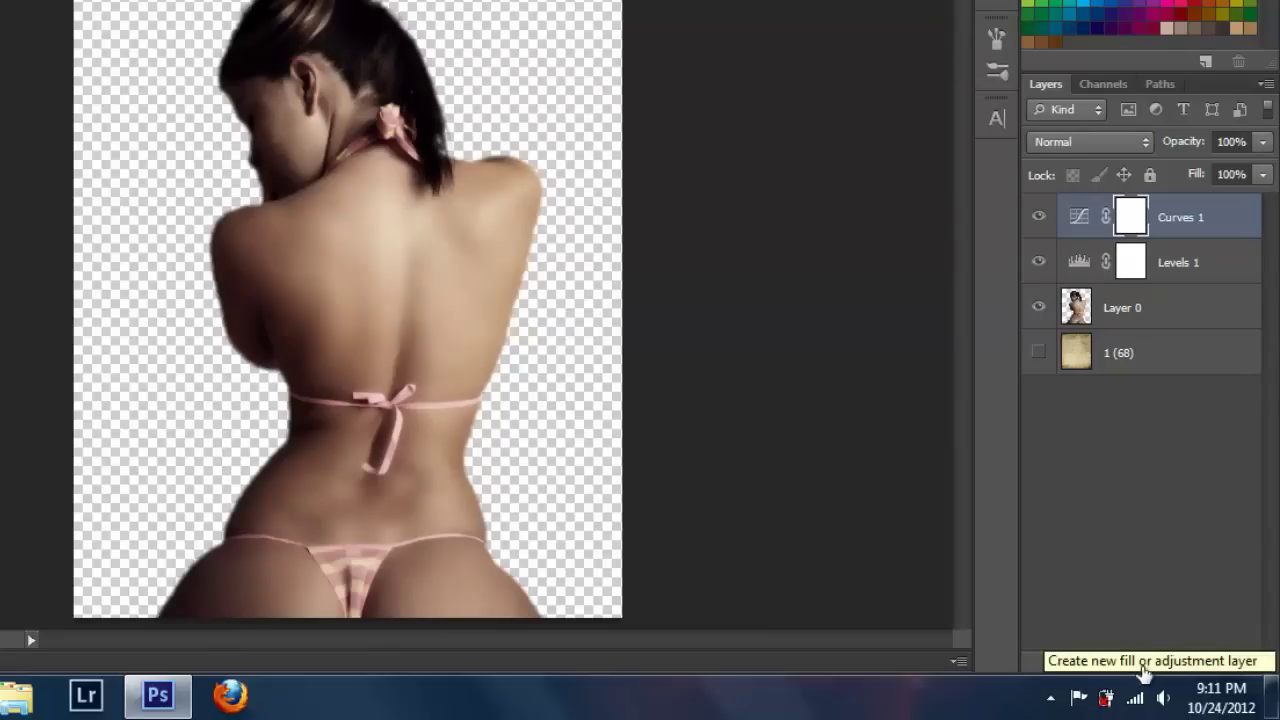
Add a Vibrance adjustment layer with vibrance set to -20.
{"action": "left_click", "coordinate": [1144, 676]}
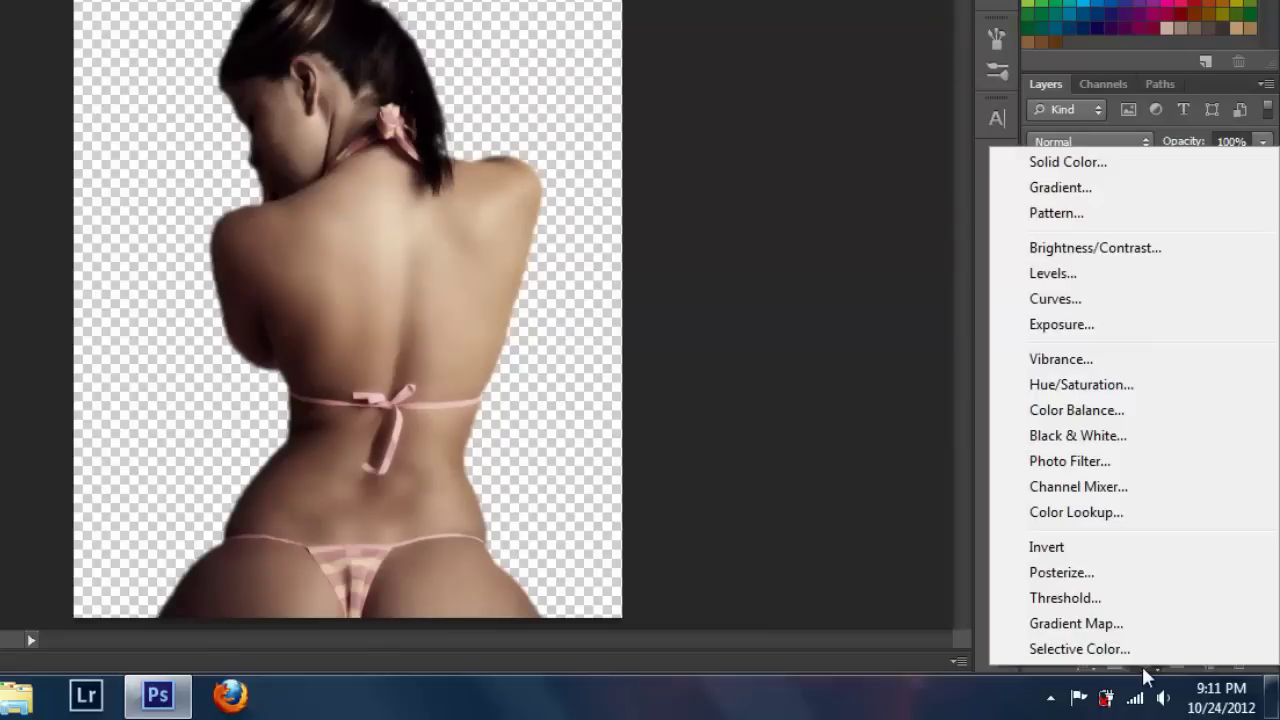
{"action": "left_click", "coordinate": [1095, 362]}
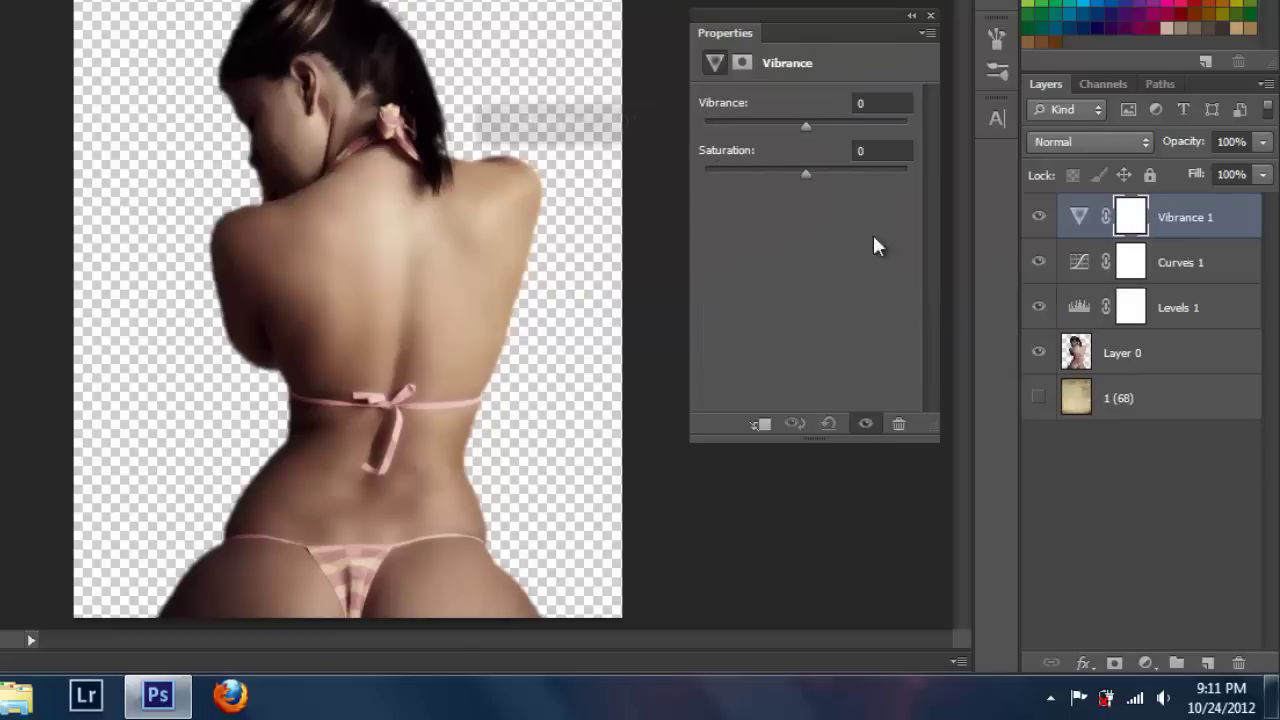
{"action": "left_click_drag", "start_coordinate": [805, 124], "coordinate": [780, 128]}
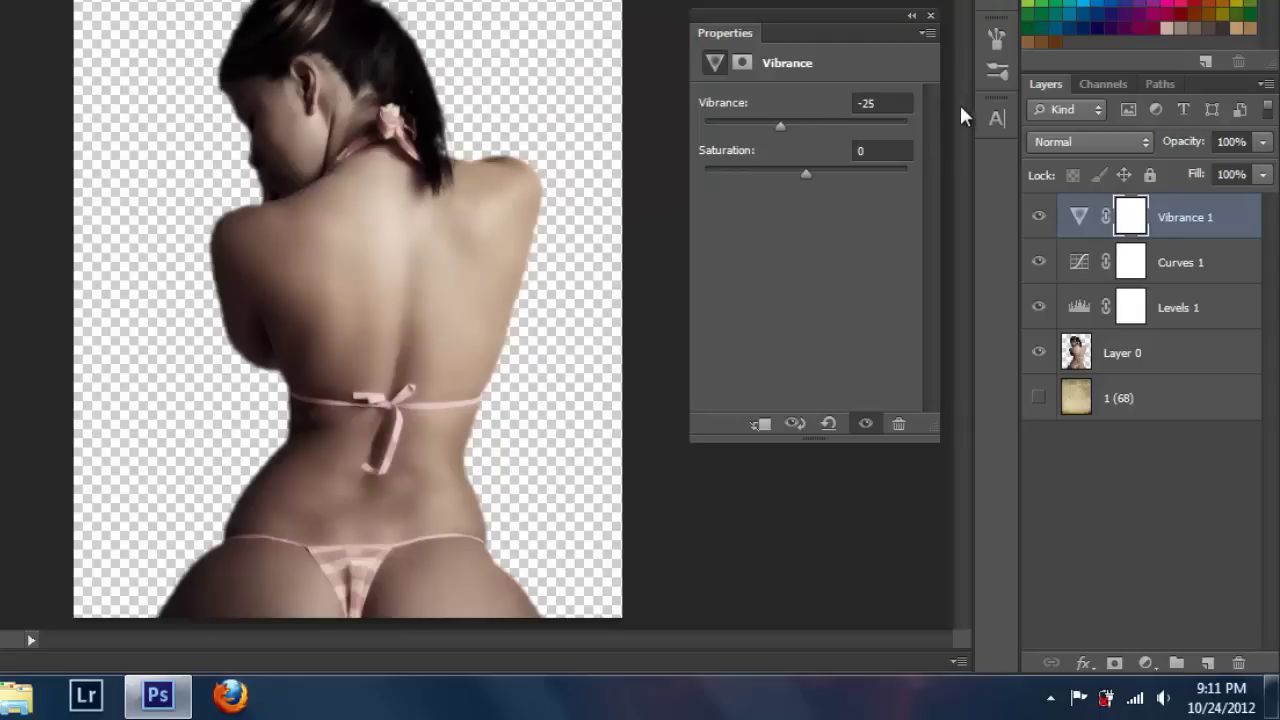
{"action": "left_click", "coordinate": [866, 425]}
{"action": "left_click_drag", "start_coordinate": [790, 124], "coordinate": [786, 126]}
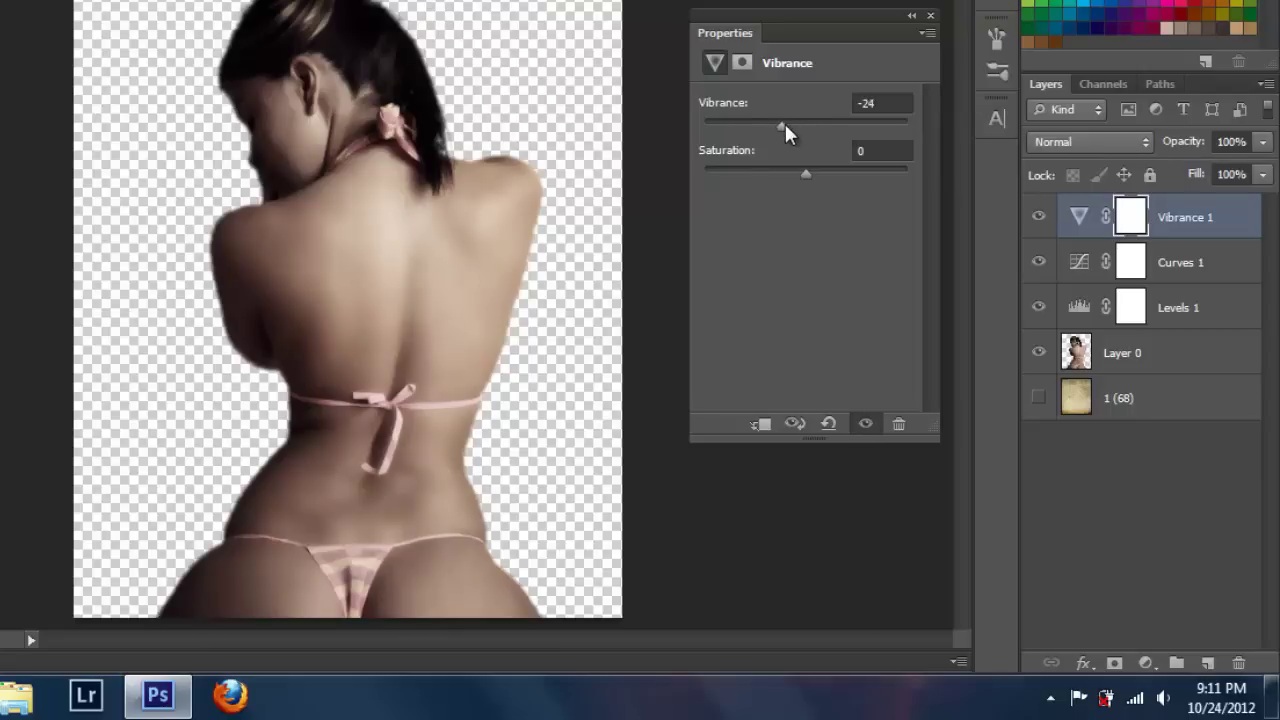
{"action": "left_click", "coordinate": [930, 16]}
Move Vibrance 1 below Levels 1 and clip Vibrance, Levels and Curves to Layer 0.
{"action": "left_click_drag", "start_coordinate": [1177, 240], "coordinate": [1182, 326]}
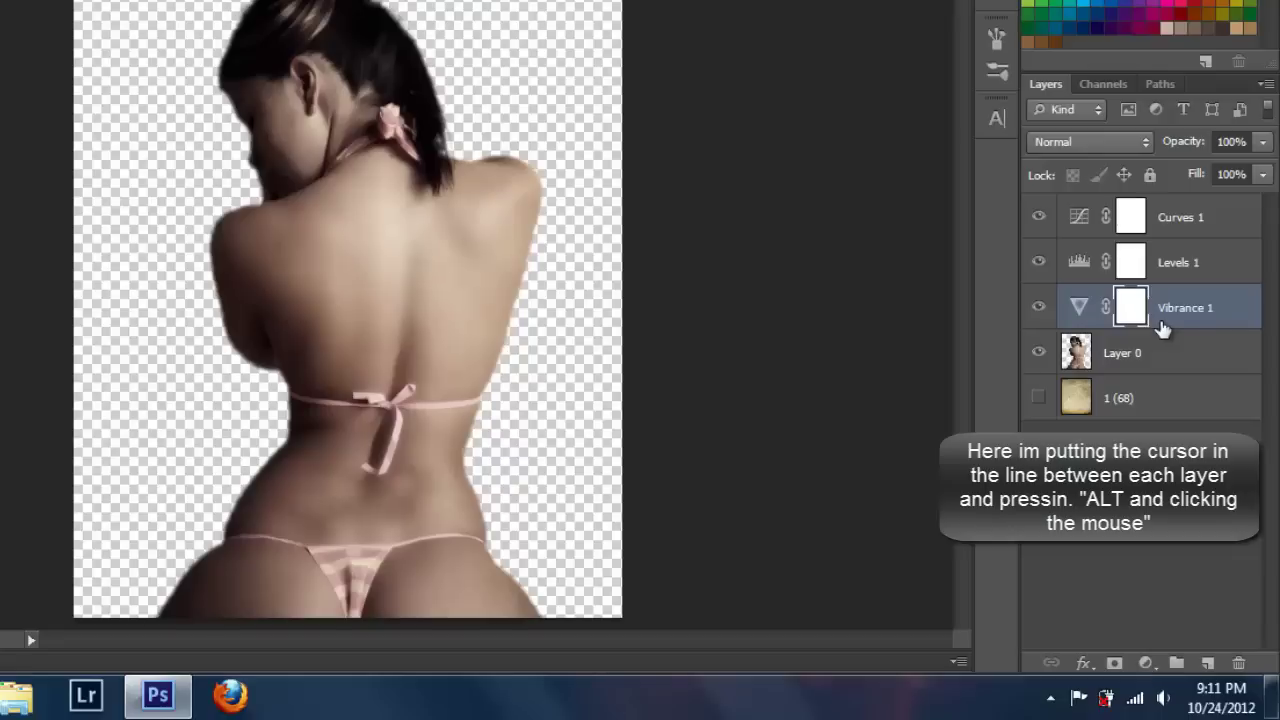
{"action": "left_click", "coordinate": [1160, 330], "text": "alt"}
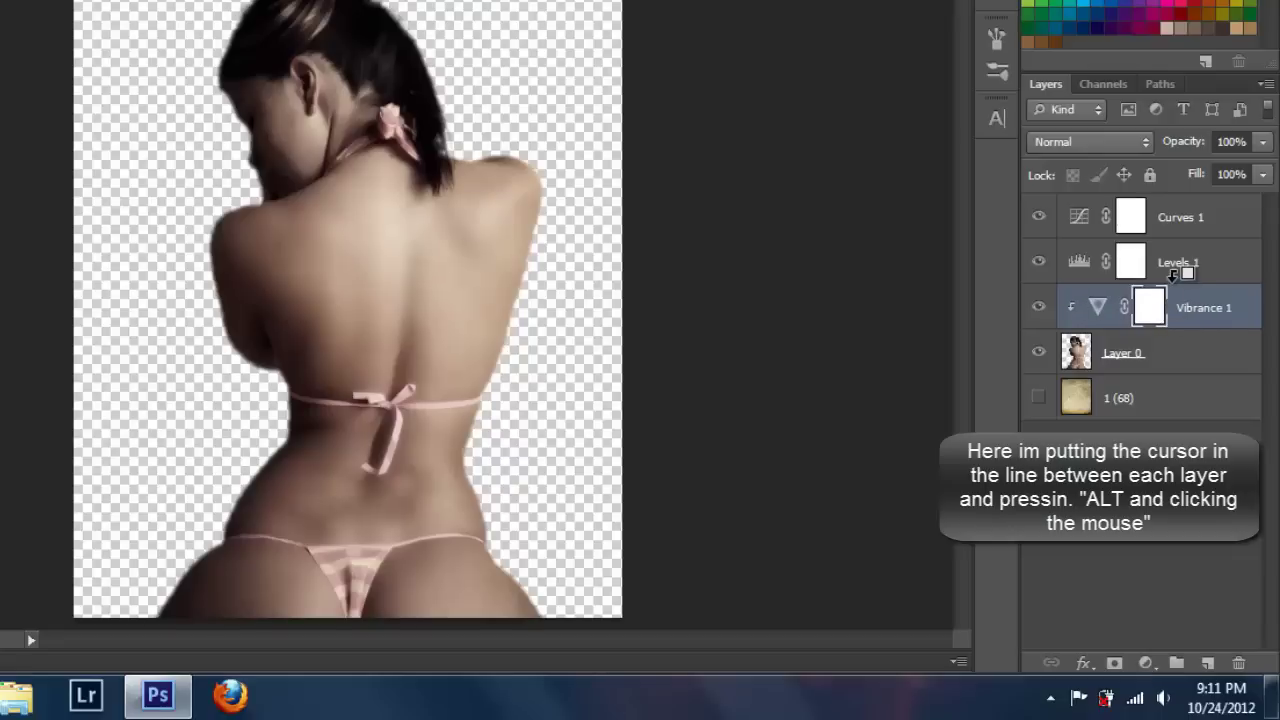
{"action": "left_click", "coordinate": [1176, 278], "text": "alt"}
{"action": "left_click", "coordinate": [1180, 232], "text": "alt"}
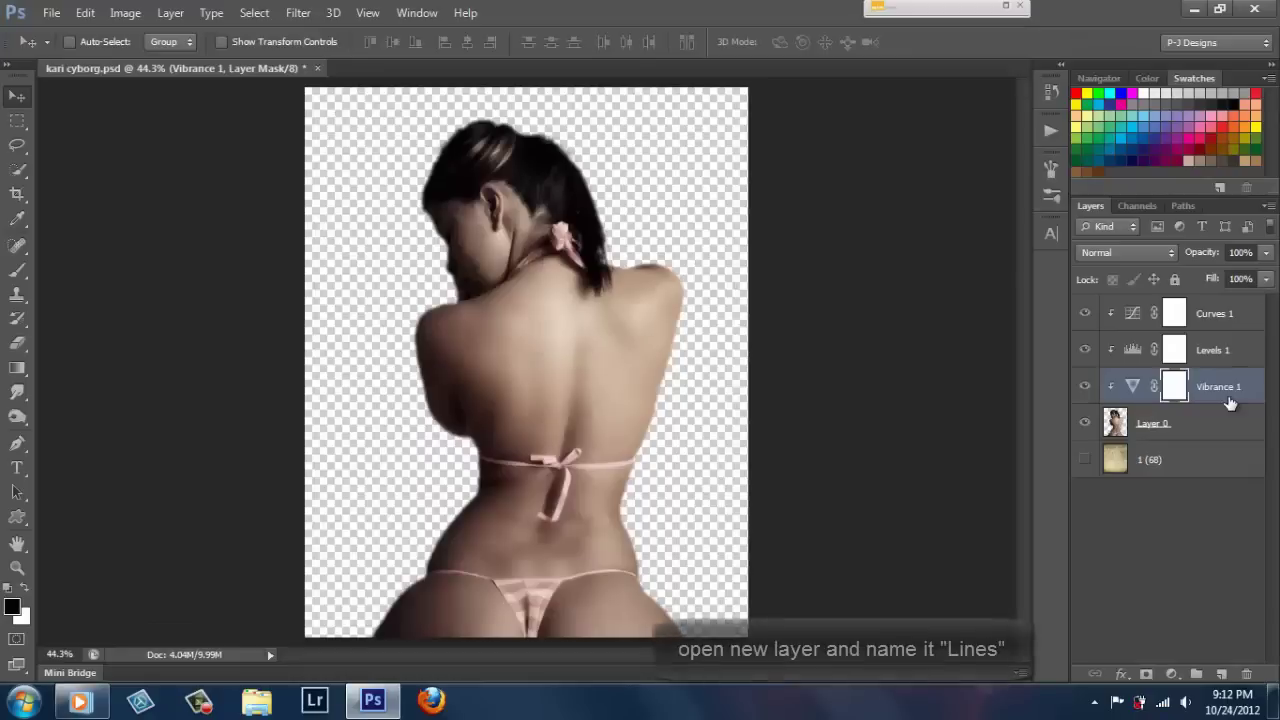
{"action": "left_click", "coordinate": [1214, 313]}
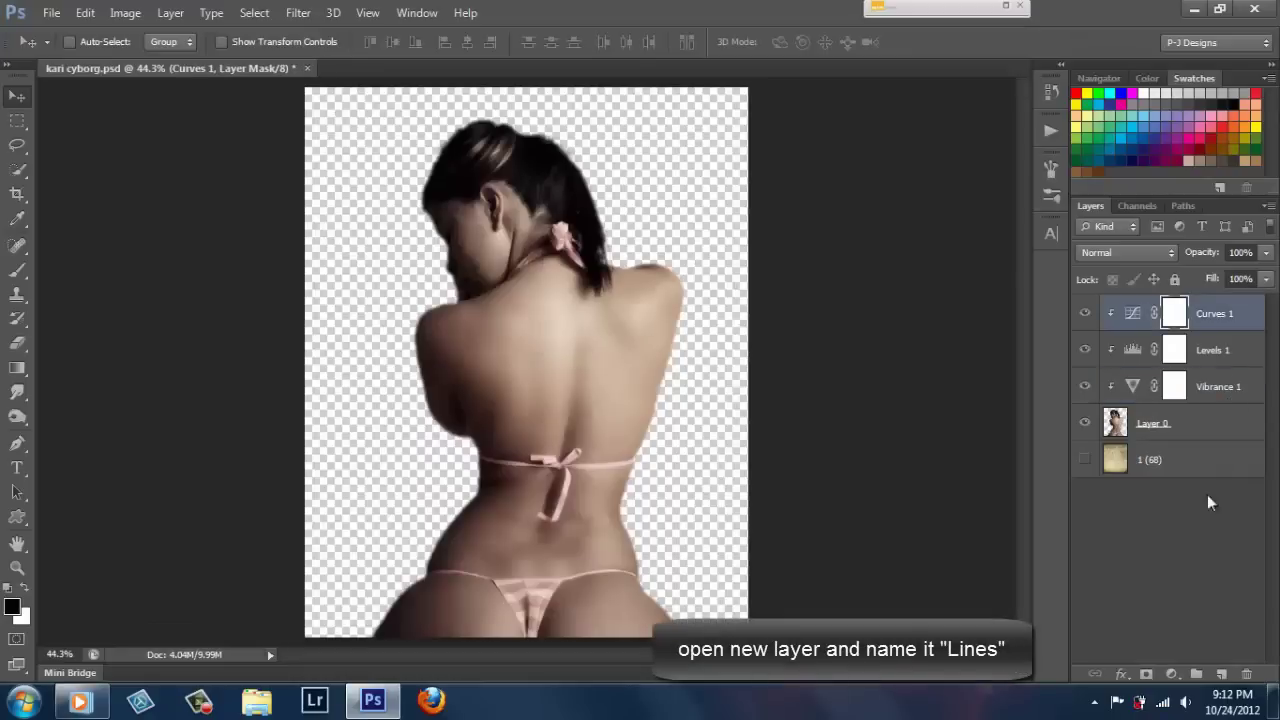
Add a new empty layer above Curves 1 named 'lines'.
{"action": "left_click", "coordinate": [1221, 674]}
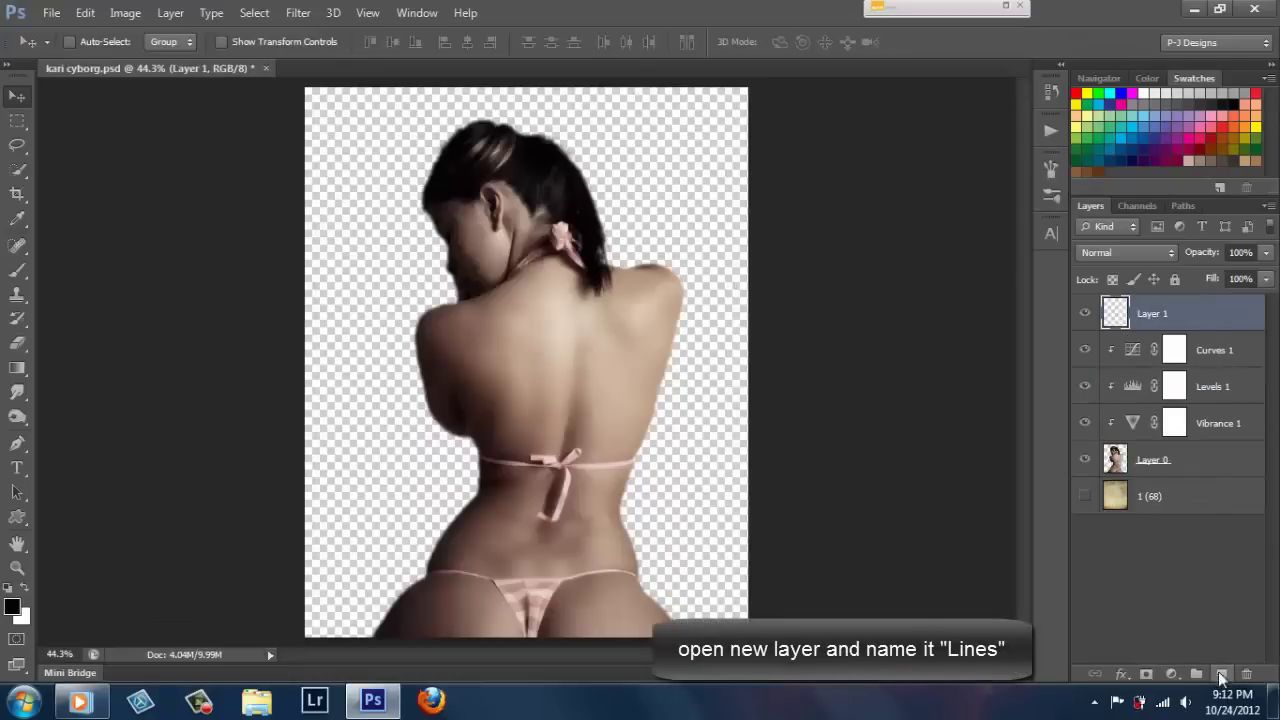
{"action": "double_click", "coordinate": [1153, 313]}
{"action": "type", "text": "s"}
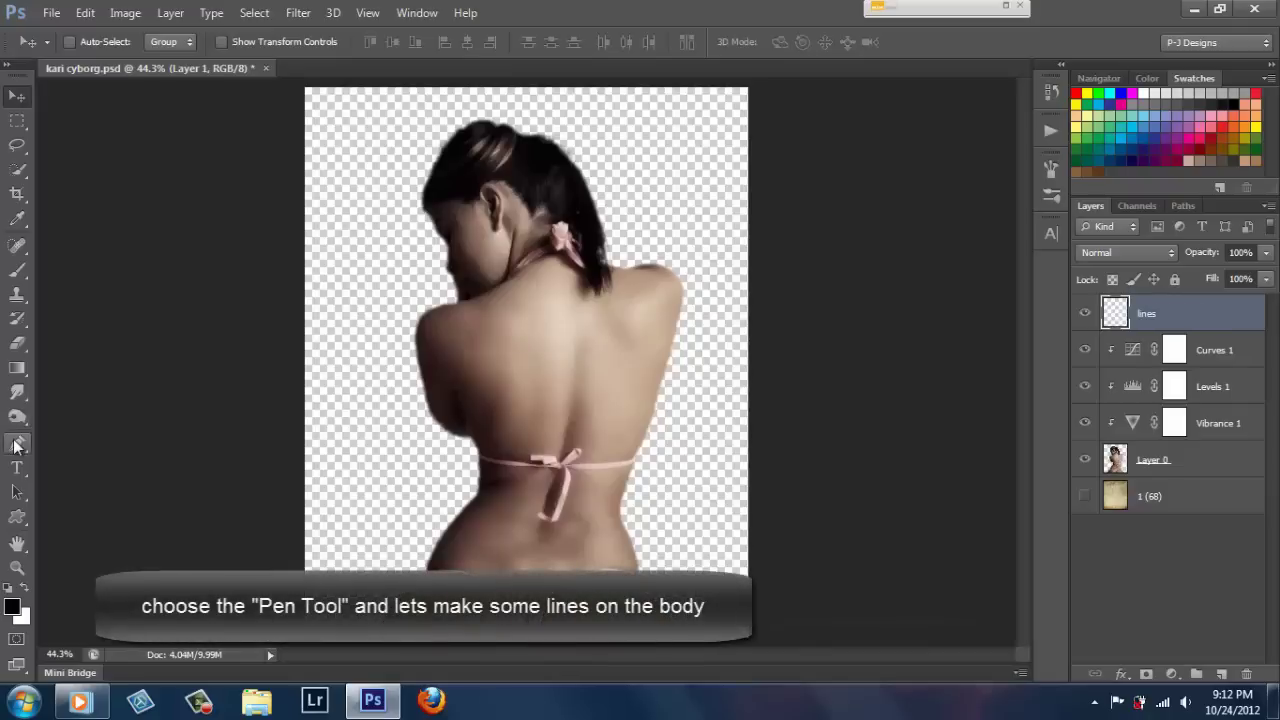
Trace a curved Pen path from the temple down the face to the neck.
{"action": "left_click", "coordinate": [17, 443]}
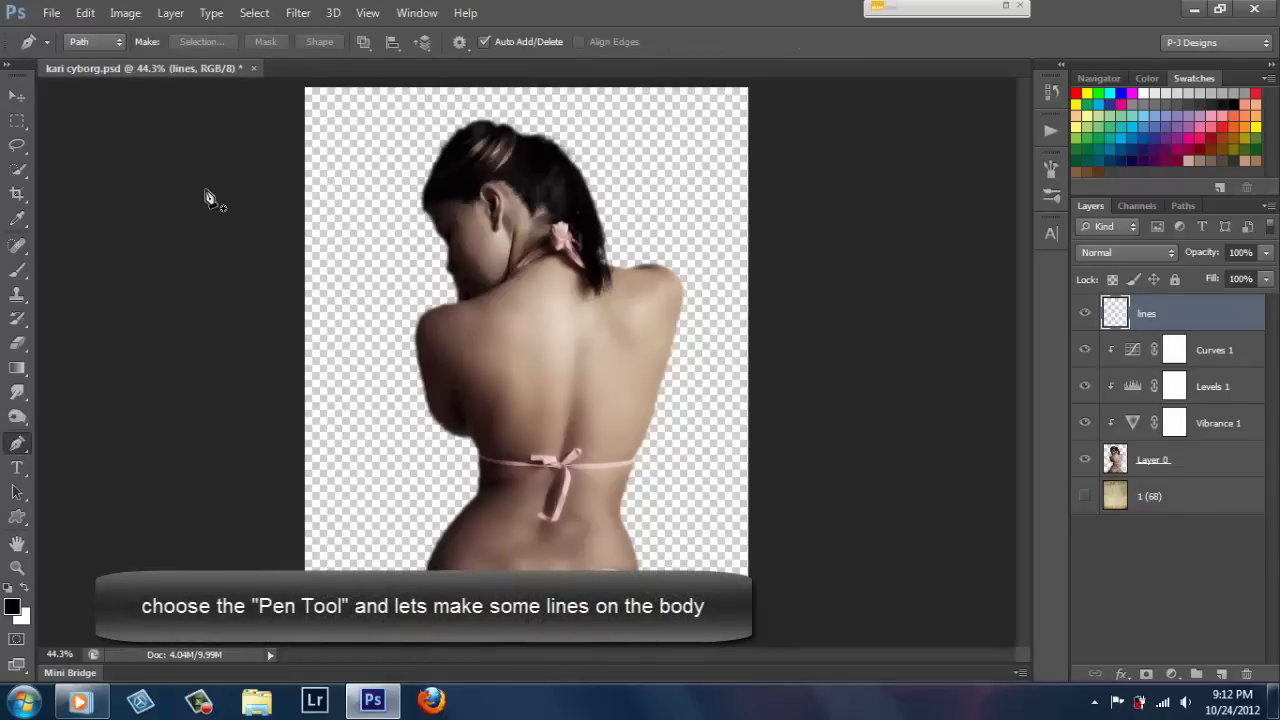
{"action": "key", "text": "ctrl+plus"}
{"action": "key", "text": "ctrl+plus"}
{"action": "key", "text": "ctrl+plus"}
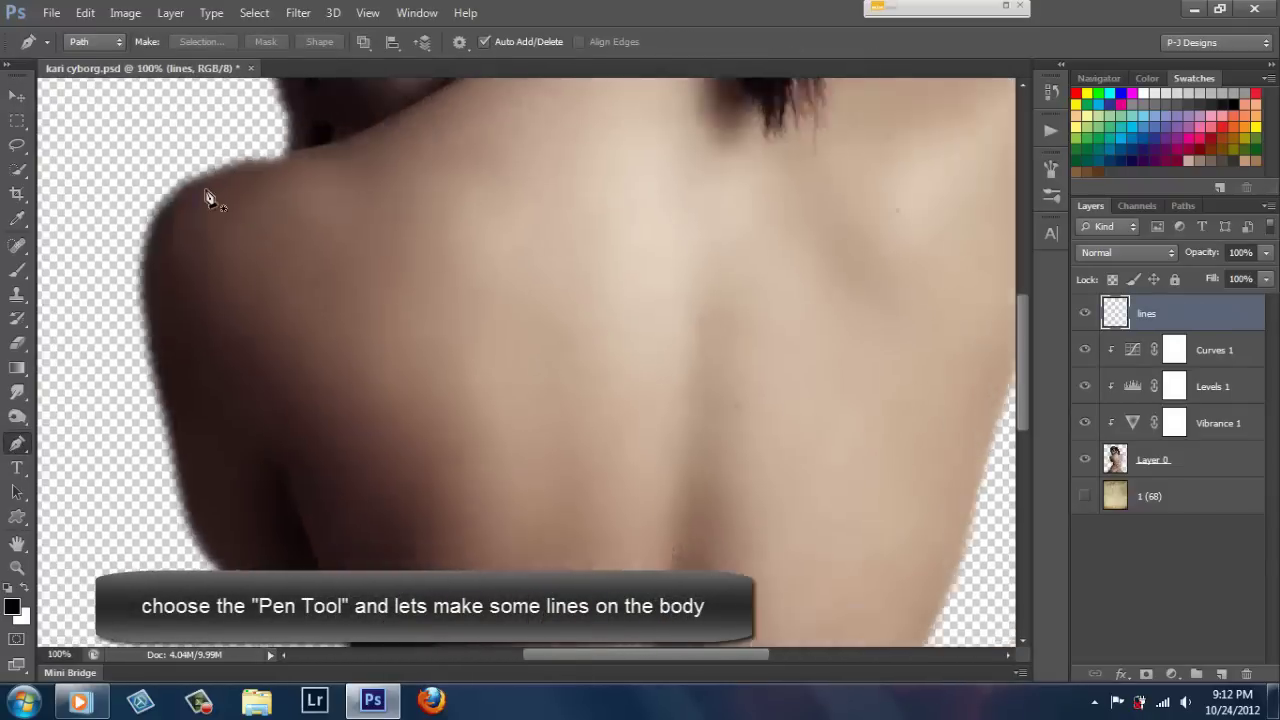
{"action": "key", "text": "ctrl+plus"}
{"action": "left_click_drag", "start_coordinate": [1030, 332], "coordinate": [1034, 258]}
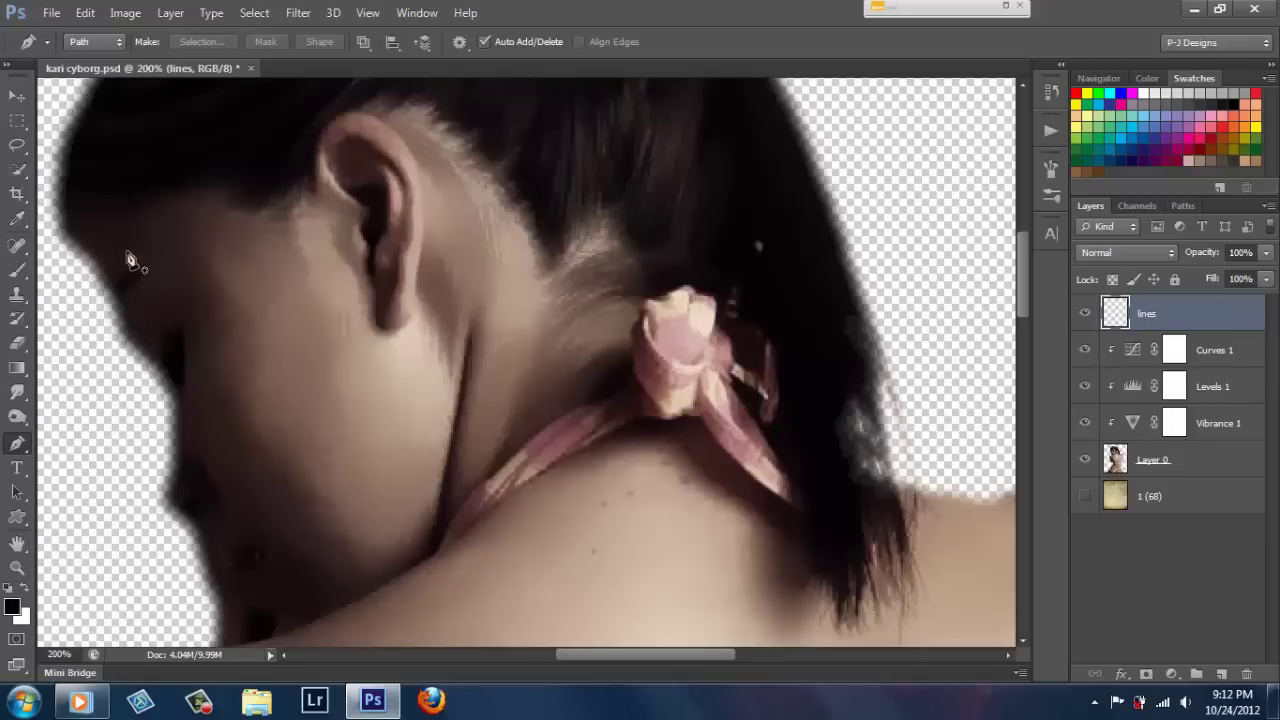
{"action": "left_click", "coordinate": [186, 286]}
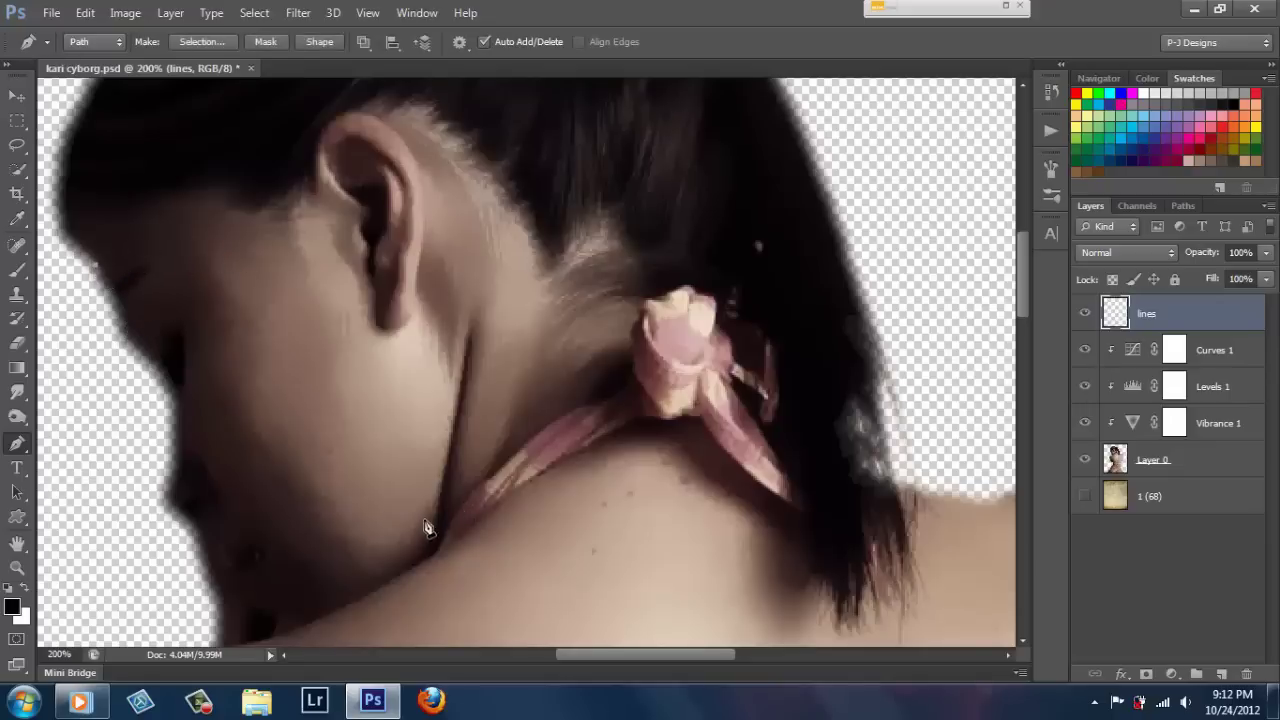
{"action": "left_click", "coordinate": [380, 588]}
{"action": "left_click", "coordinate": [233, 424]}
{"action": "left_click_drag", "start_coordinate": [233, 425], "coordinate": [327, 319]}
{"action": "left_click", "coordinate": [382, 466]}
{"action": "left_click_drag", "start_coordinate": [341, 463], "coordinate": [331, 466]}
{"action": "left_click", "coordinate": [212, 260]}
{"action": "left_click_drag", "start_coordinate": [212, 260], "coordinate": [209, 228]}
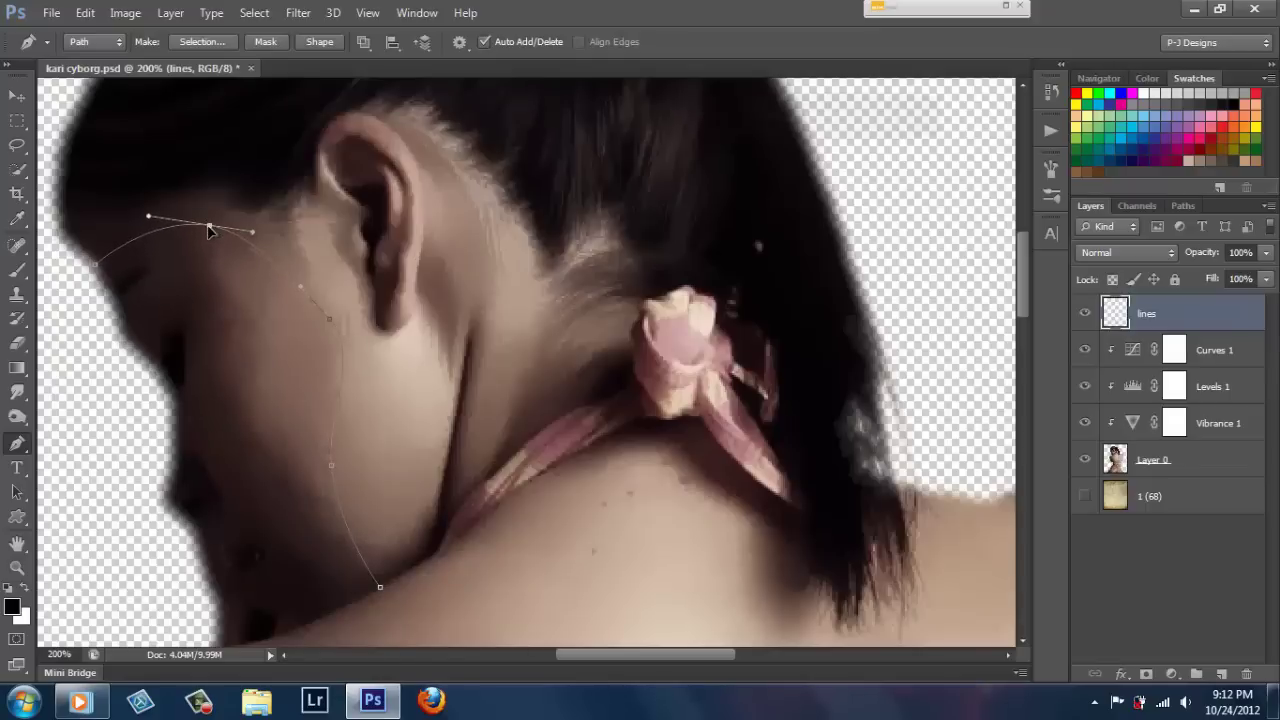
Set the Brush tool to a hard round brush at 4 px.
{"action": "left_click", "coordinate": [19, 272]}
{"action": "left_click", "coordinate": [93, 42]}
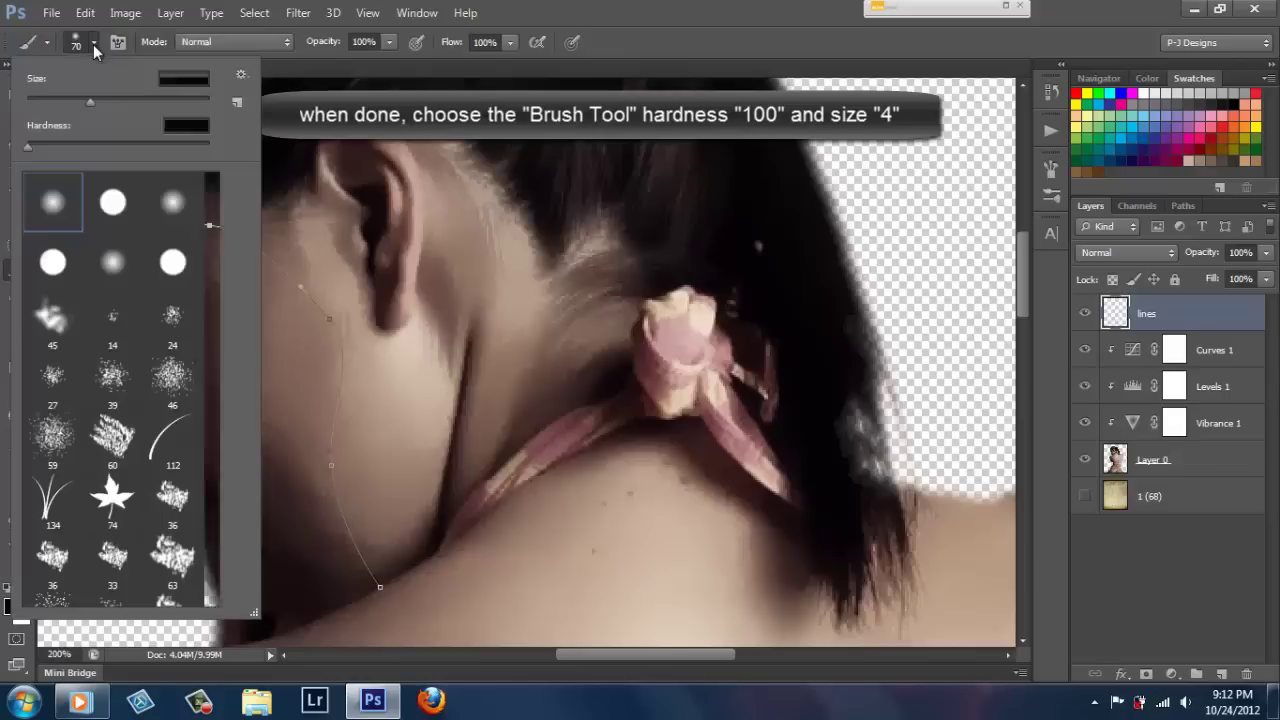
{"action": "left_click", "coordinate": [118, 204]}
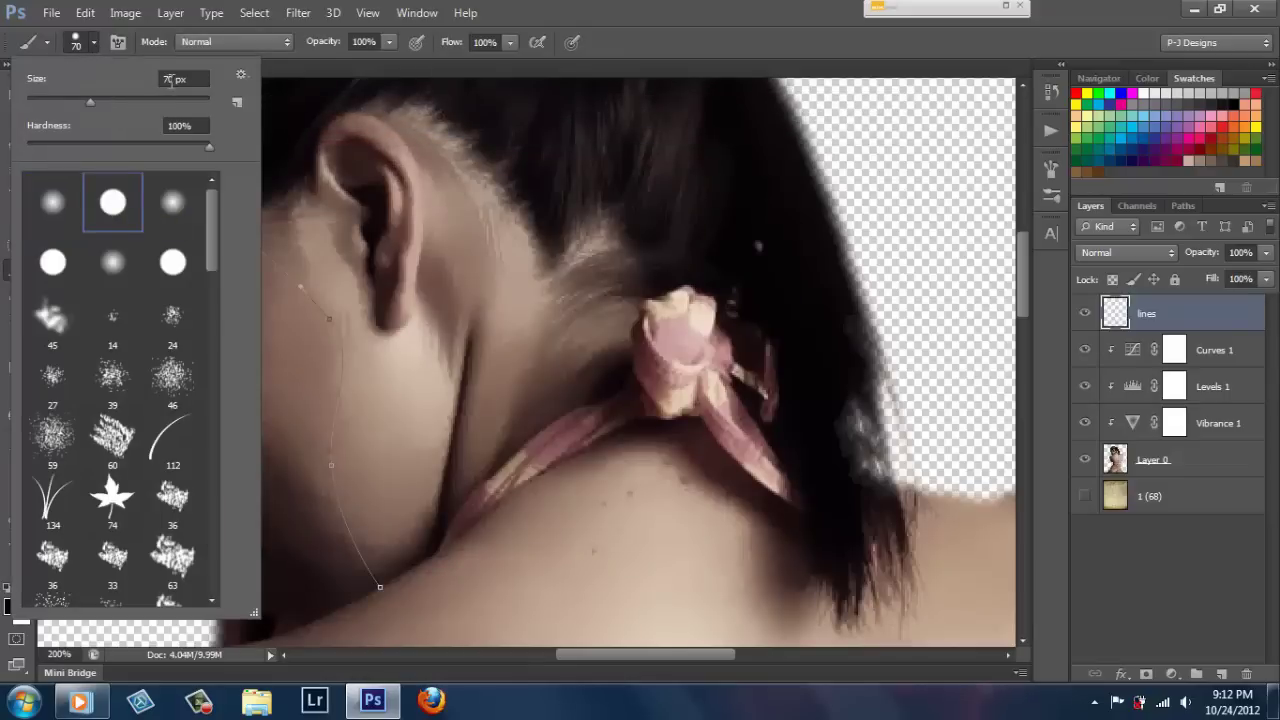
{"action": "left_click", "coordinate": [171, 79]}
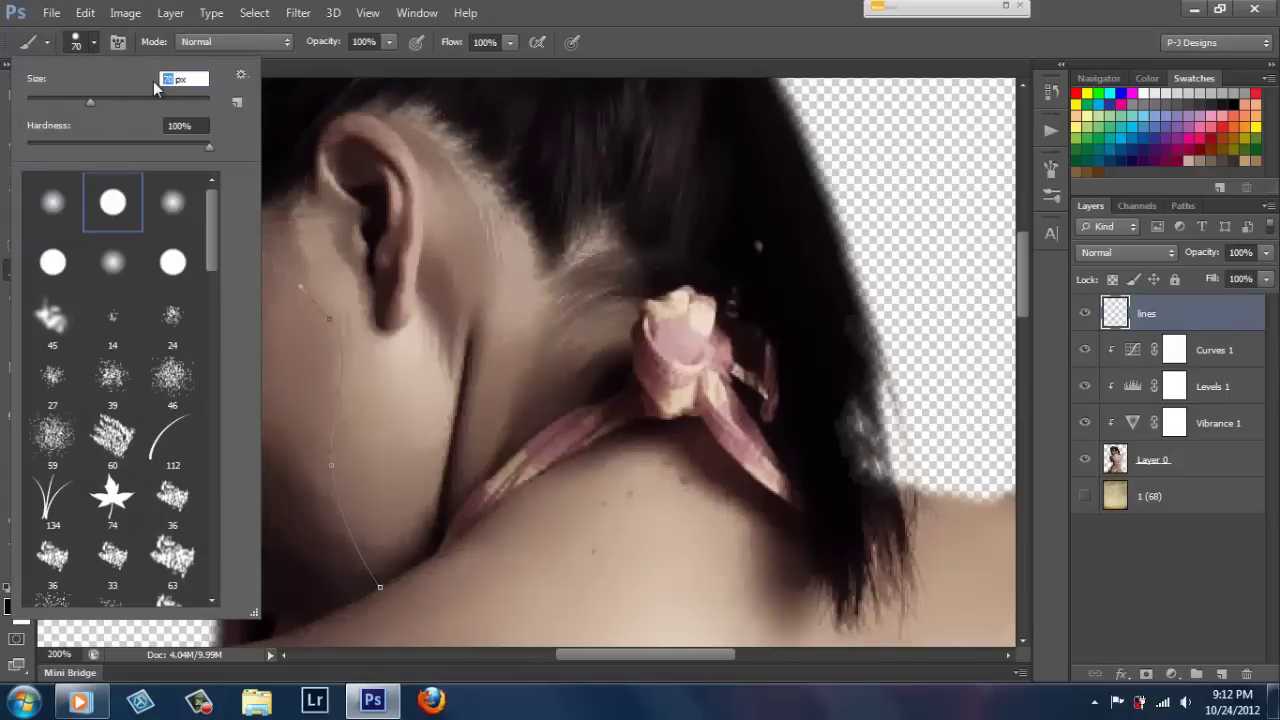
{"action": "type", "text": "4"}
{"action": "left_click", "coordinate": [94, 42]}
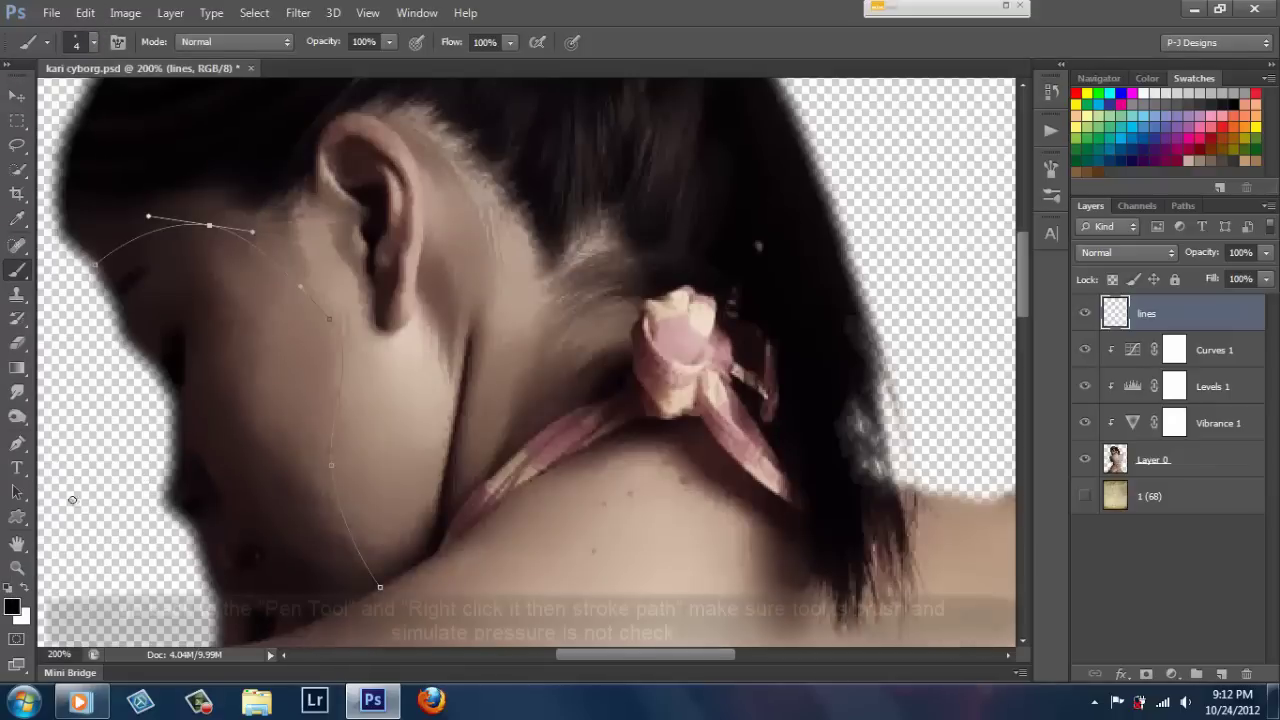
Stroke the curved path with the brush as a black line and hide the path.
{"action": "left_click", "coordinate": [17, 446]}
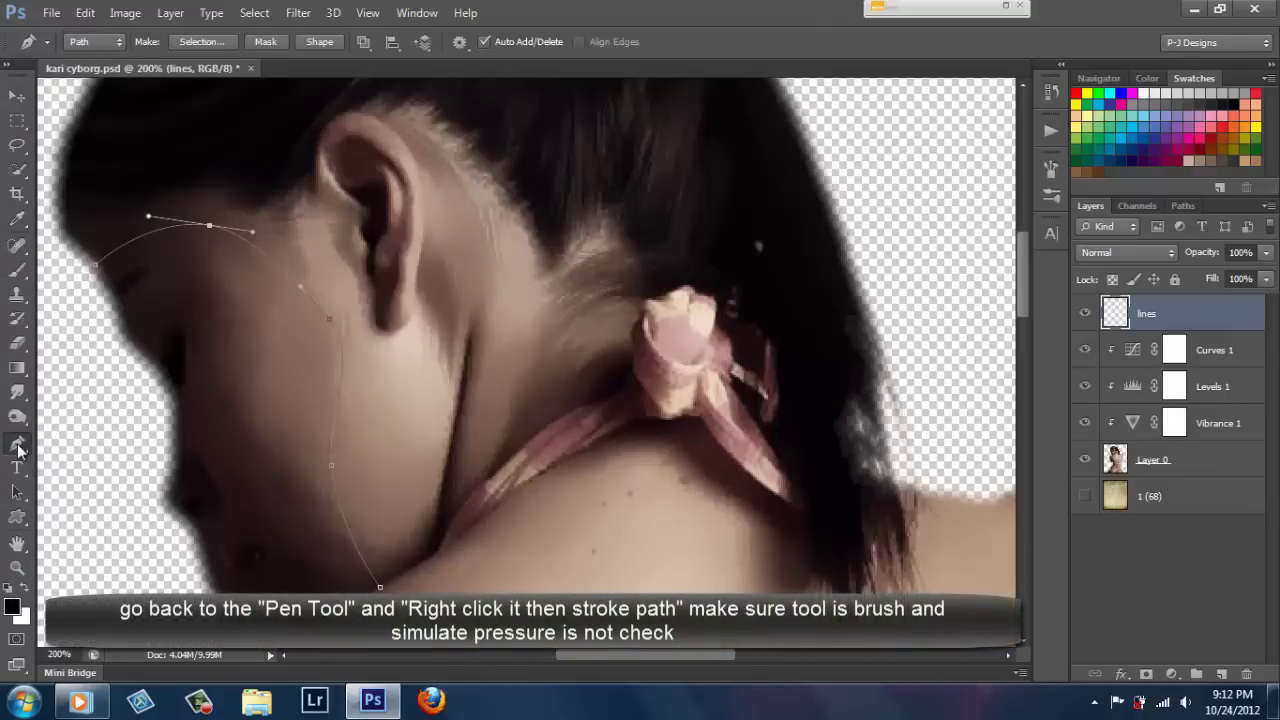
{"action": "right_click", "coordinate": [366, 376]}
{"action": "left_click", "coordinate": [395, 377]}
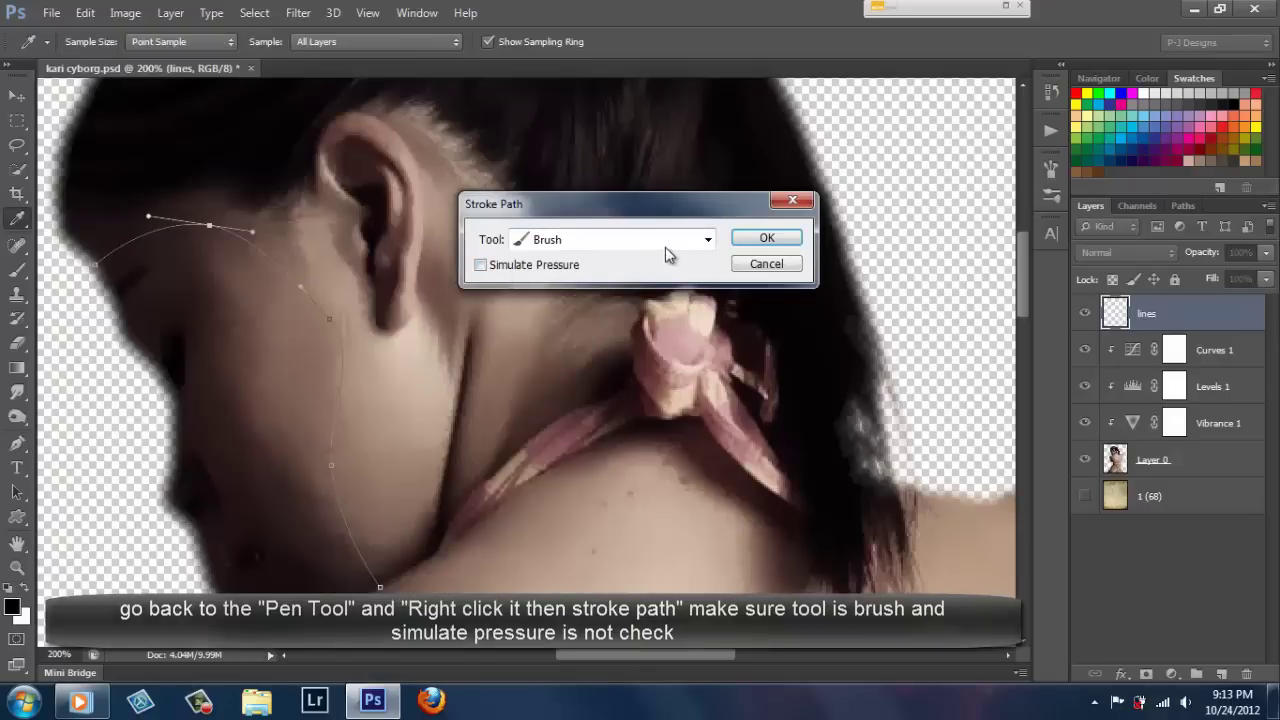
{"action": "left_click", "coordinate": [766, 241]}
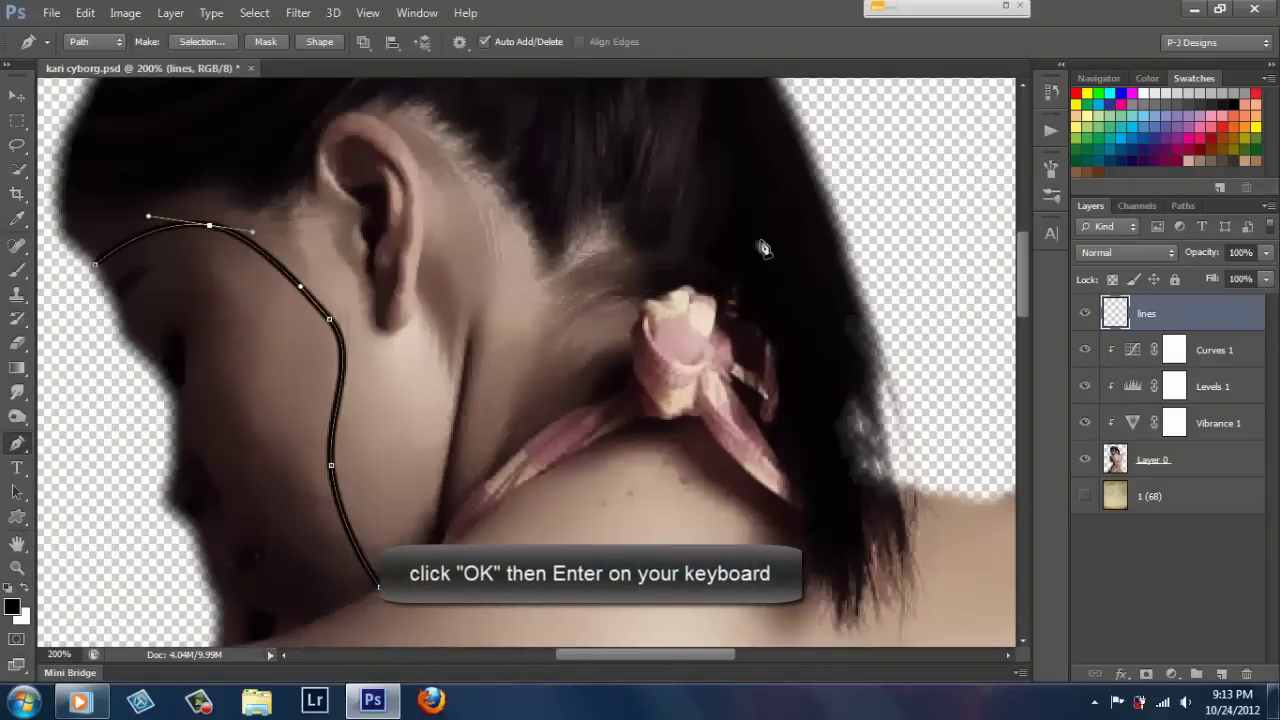
{"action": "key", "text": "Return"}
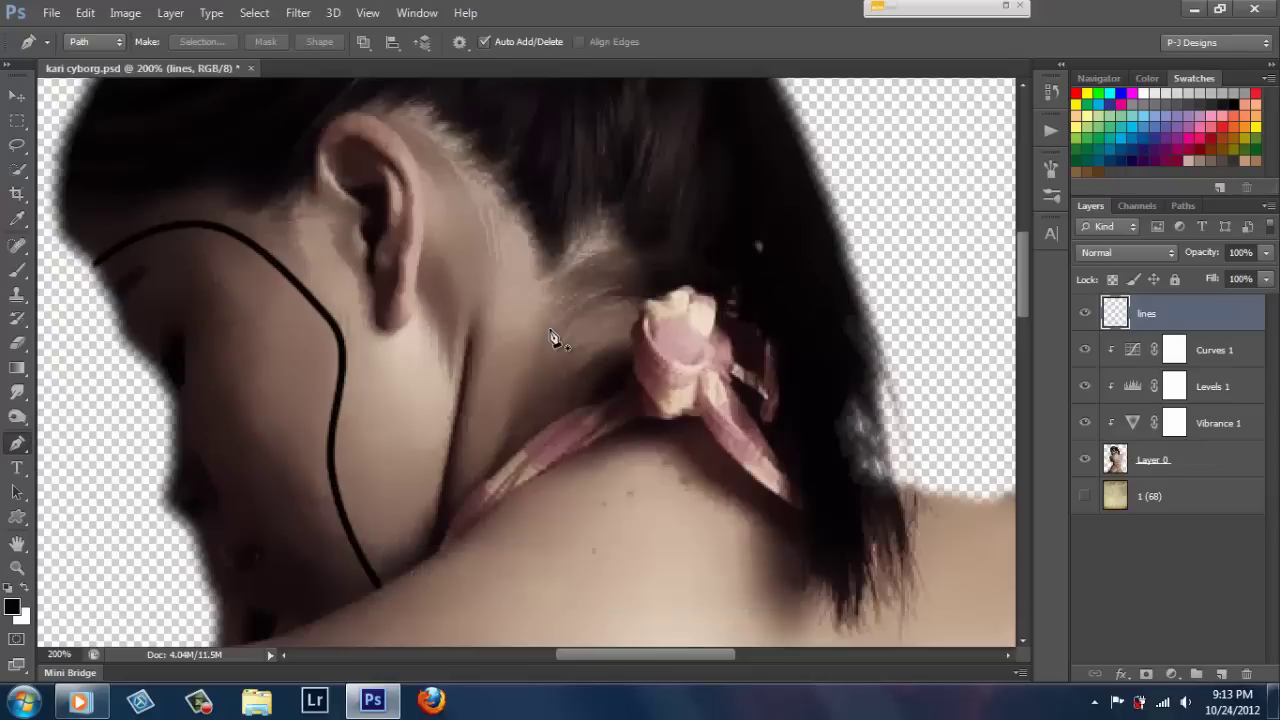
Enable Inner Shadow and a white Normal-mode Drop Shadow on the lines layer.
{"action": "double_click", "coordinate": [1240, 315]}
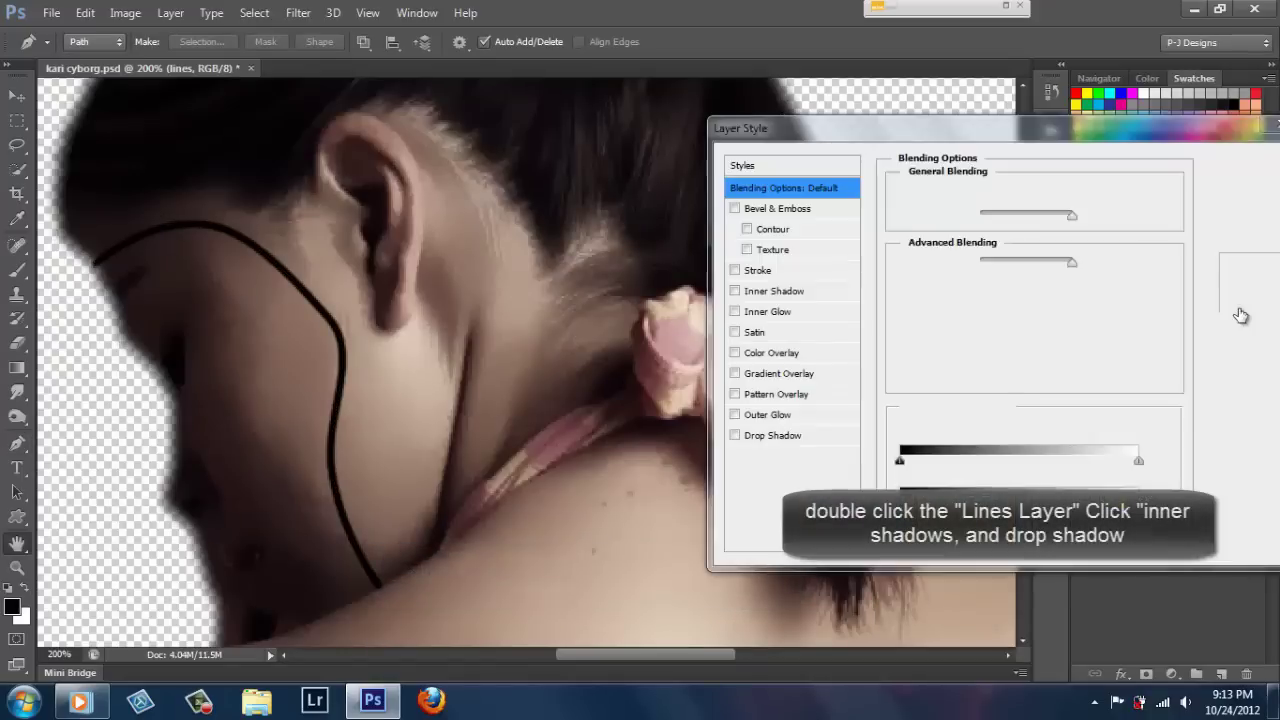
{"action": "left_click", "coordinate": [750, 293]}
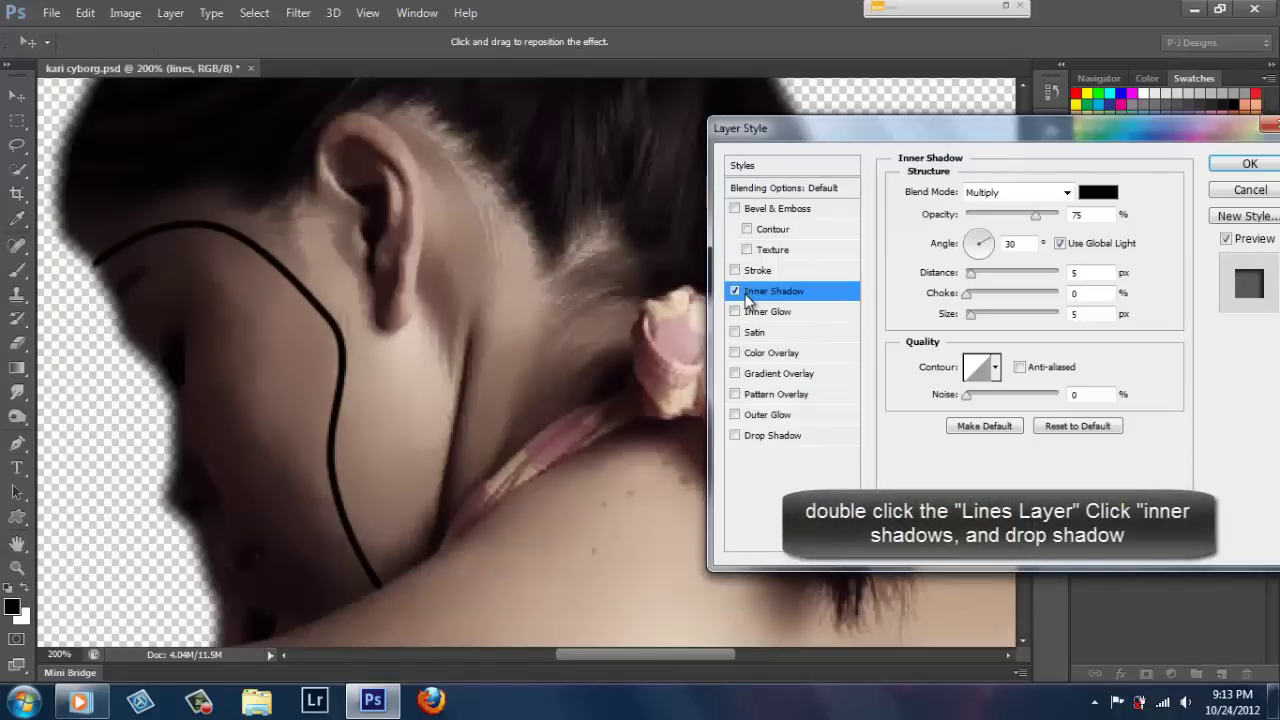
{"action": "left_click", "coordinate": [750, 438]}
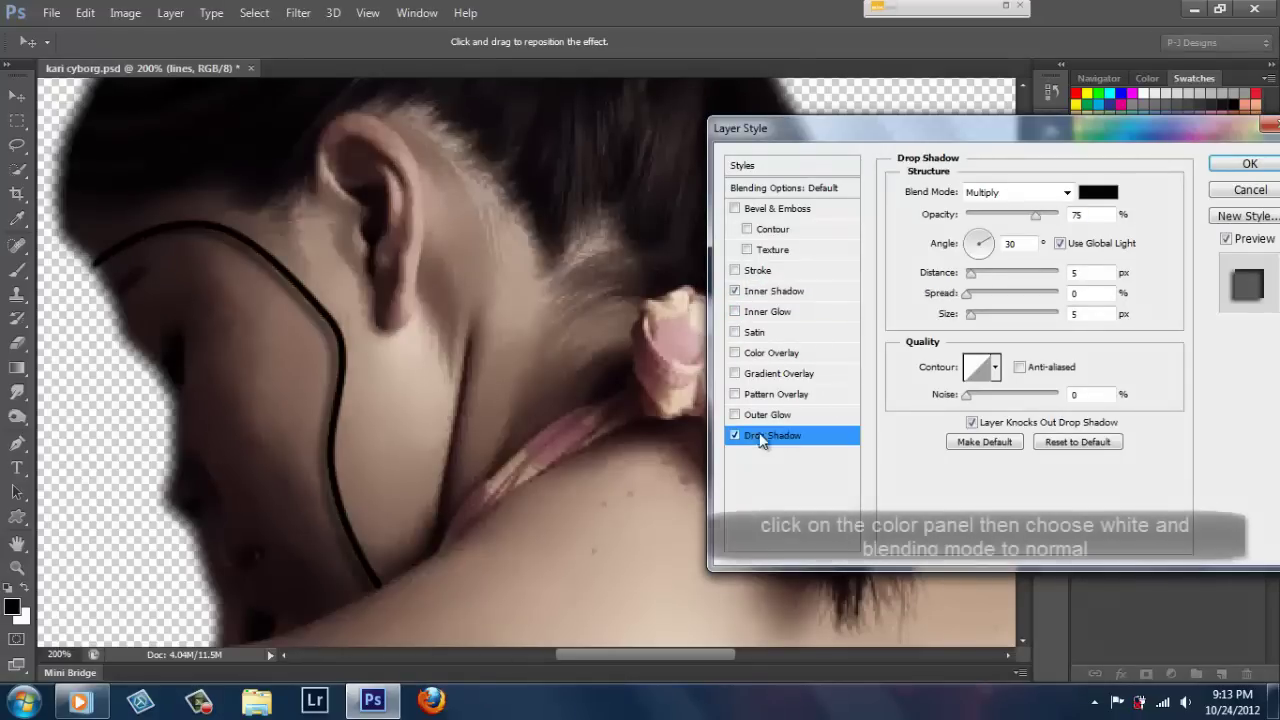
{"action": "left_click", "coordinate": [1098, 192]}
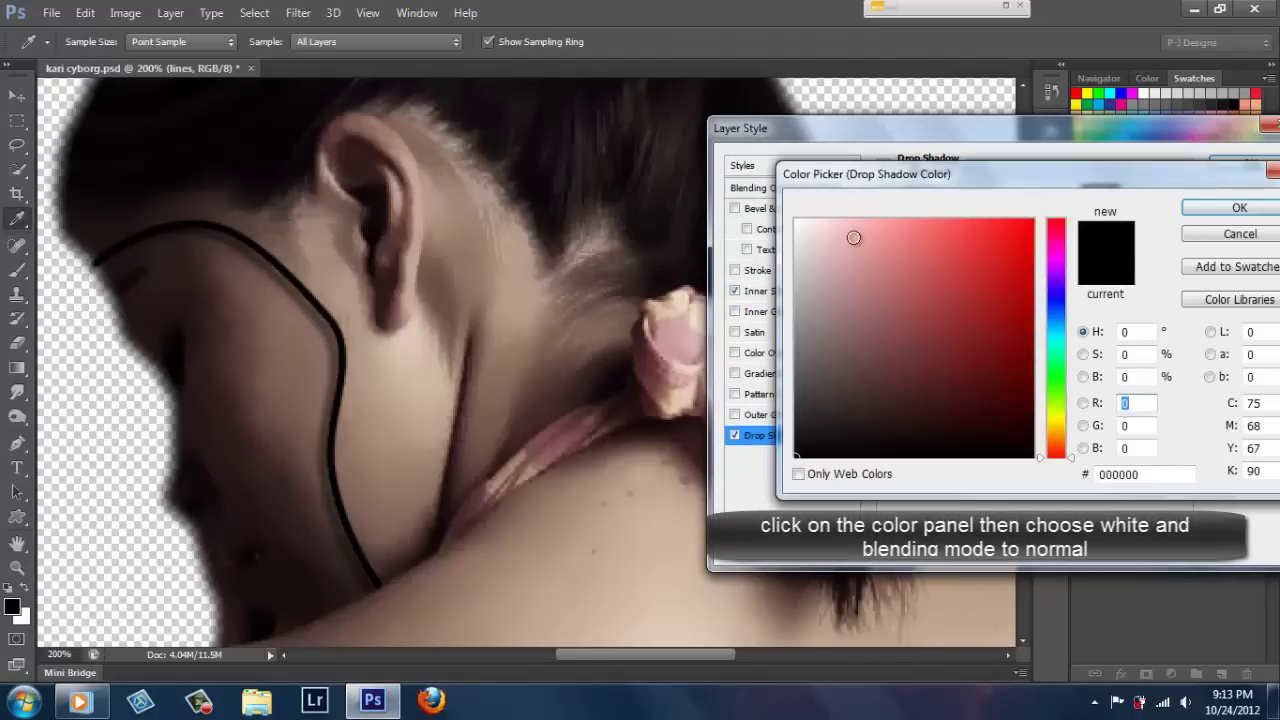
{"action": "left_click", "coordinate": [797, 220]}
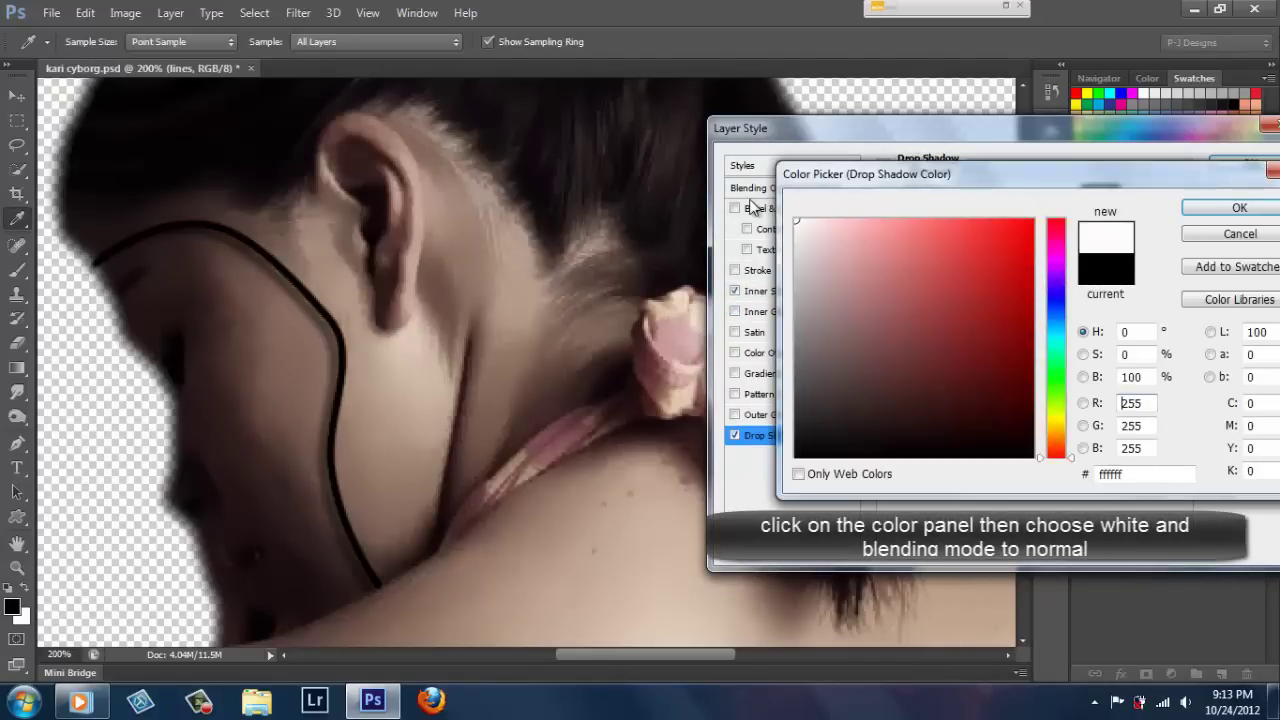
{"action": "left_click", "coordinate": [1215, 207]}
{"action": "left_click", "coordinate": [1068, 193]}
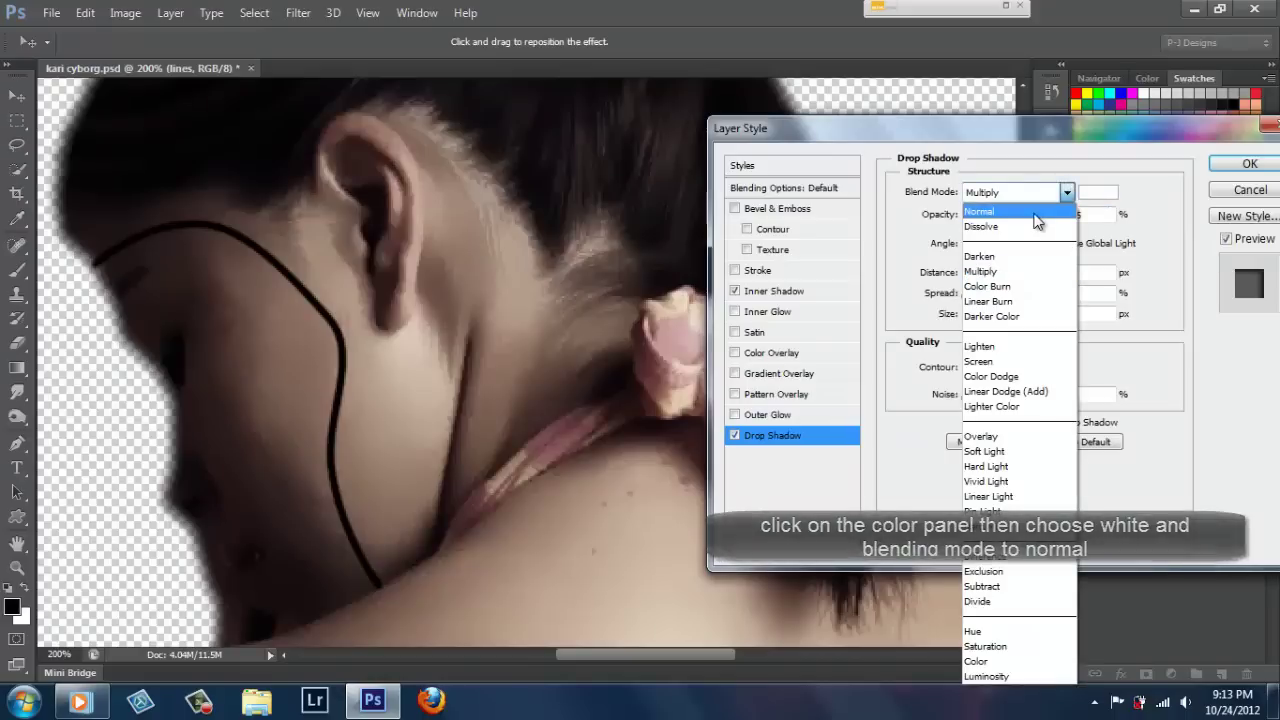
{"action": "left_click", "coordinate": [1035, 207]}
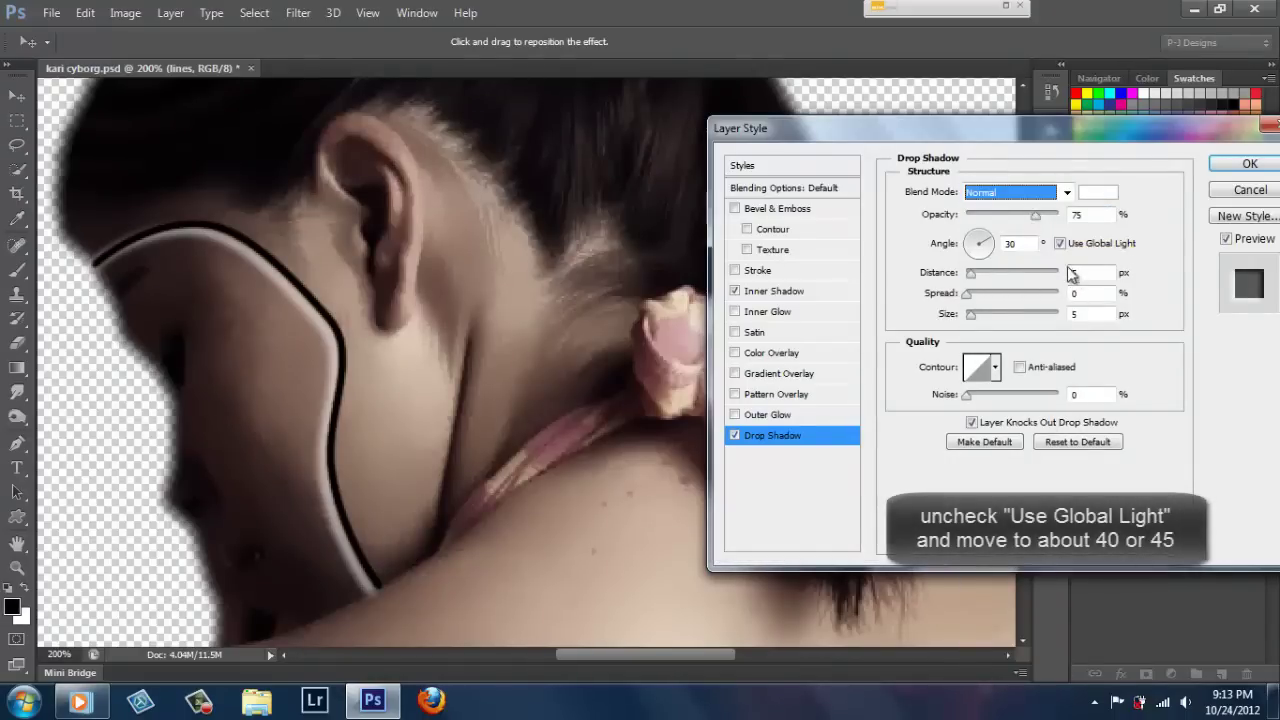
Turn off Use Global Light and set the drop shadow to angle 40, distance 3, size 2.
{"action": "left_click", "coordinate": [1063, 248]}
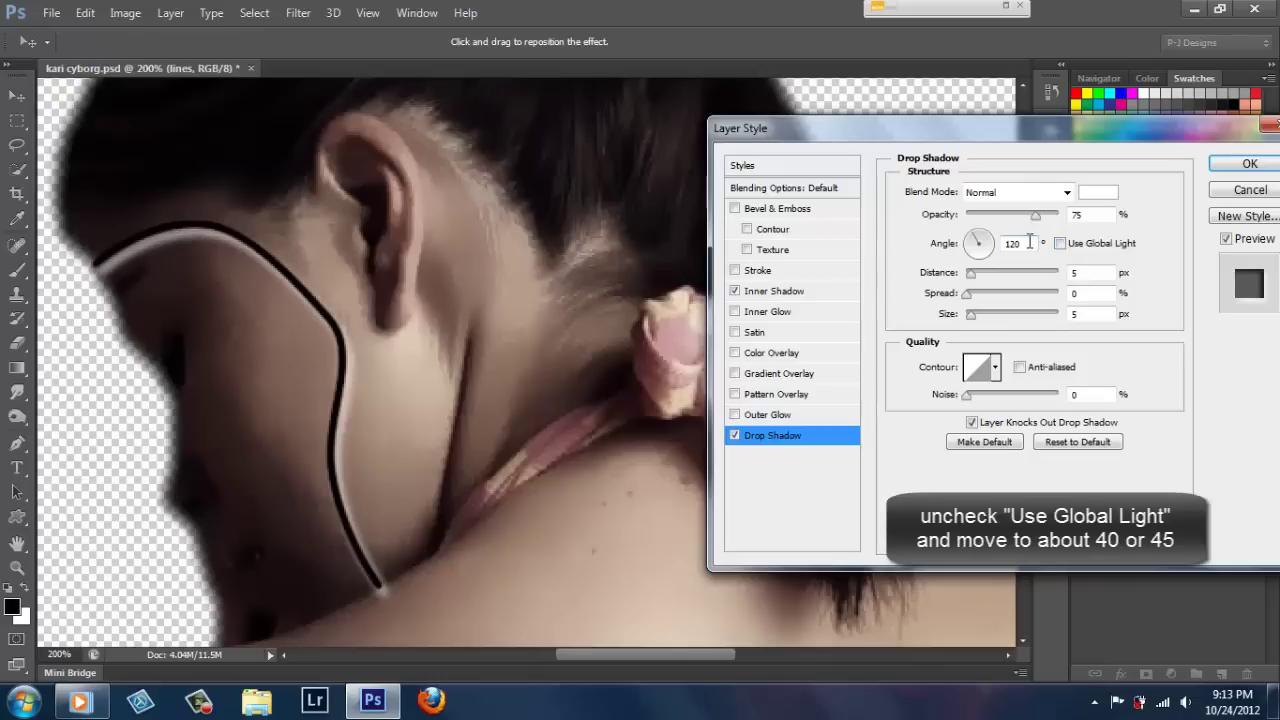
{"action": "double_click", "coordinate": [998, 246]}
{"action": "type", "text": "38"}
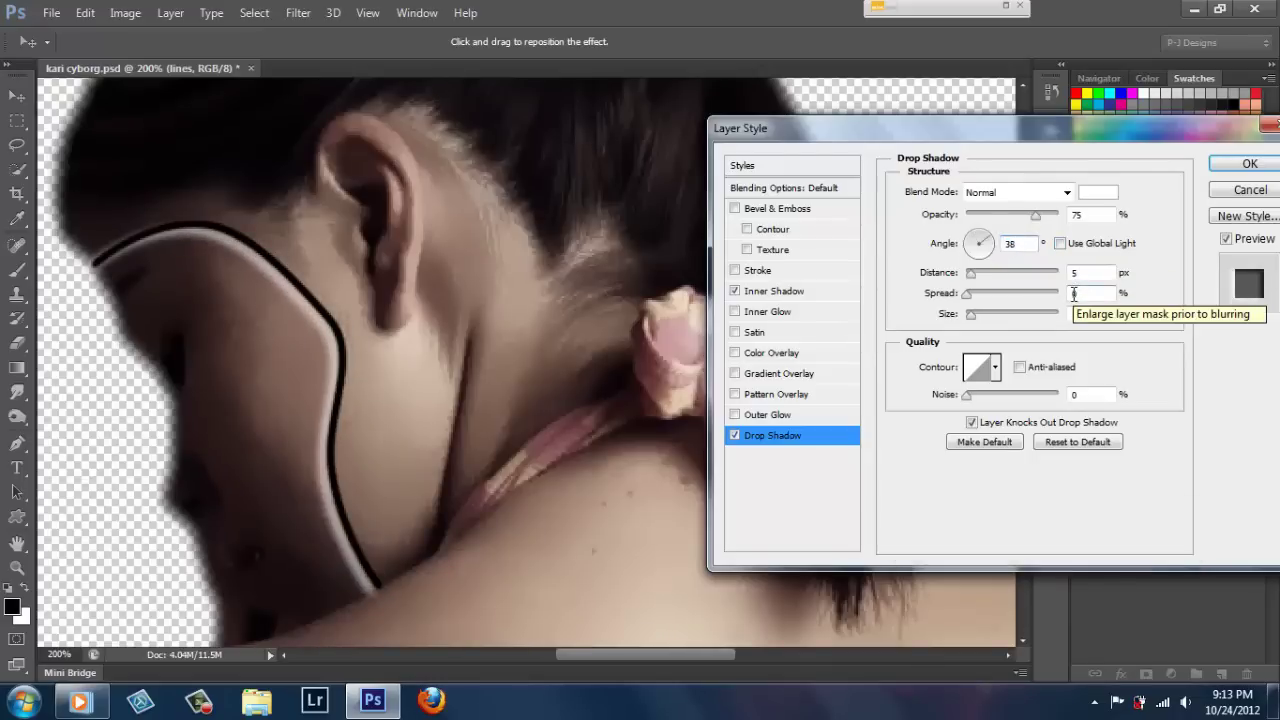
{"action": "type", "text": "0"}
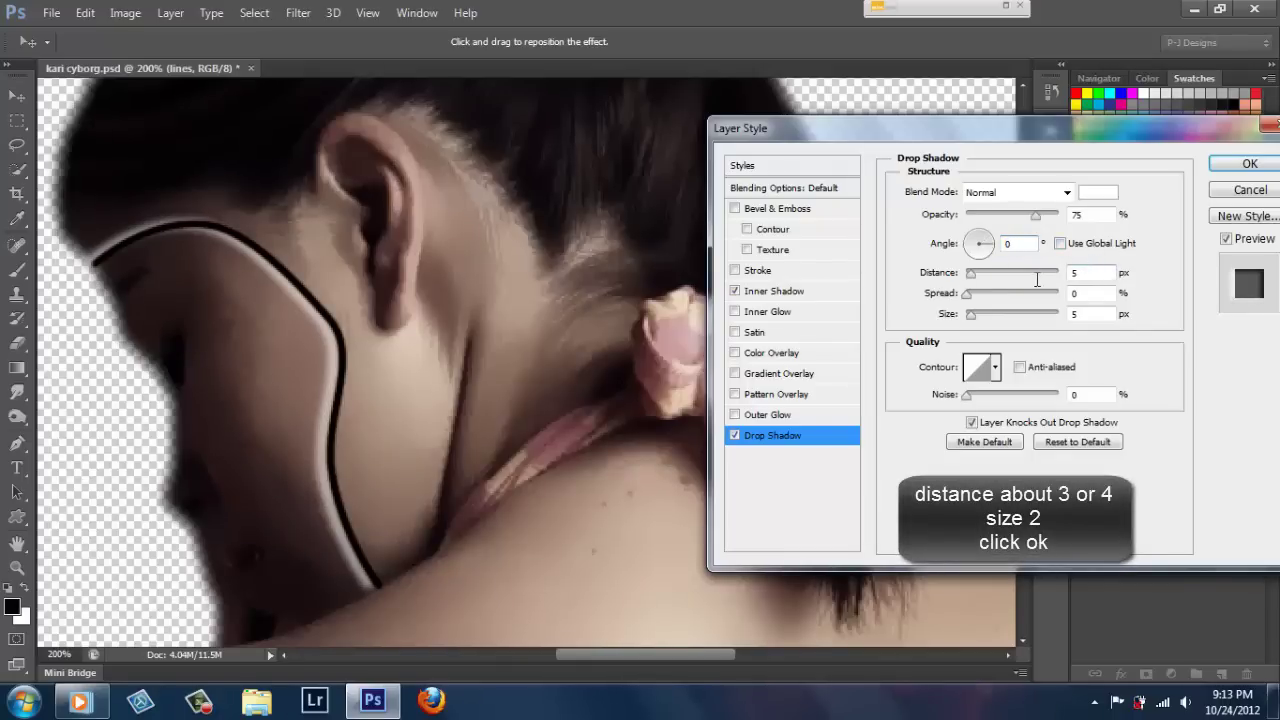
{"action": "key", "text": "Tab"}
{"action": "type", "text": "3"}
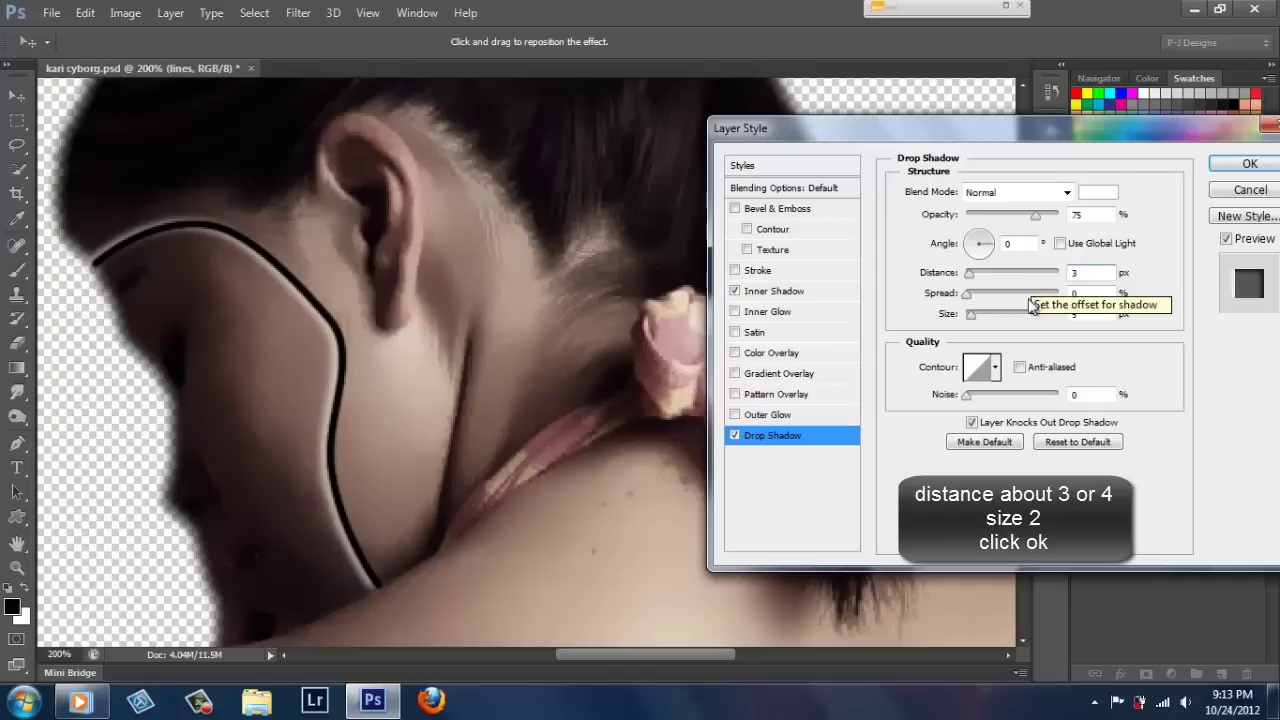
{"action": "key", "text": "Tab"}
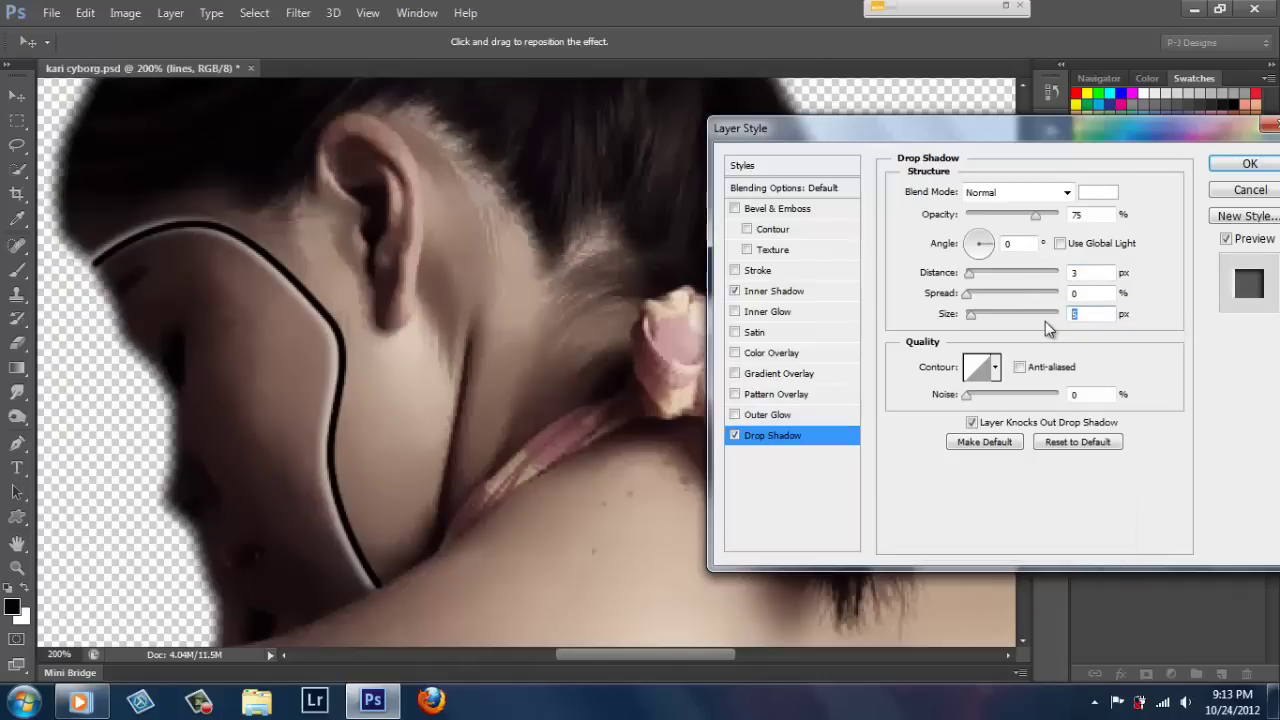
{"action": "type", "text": "2"}
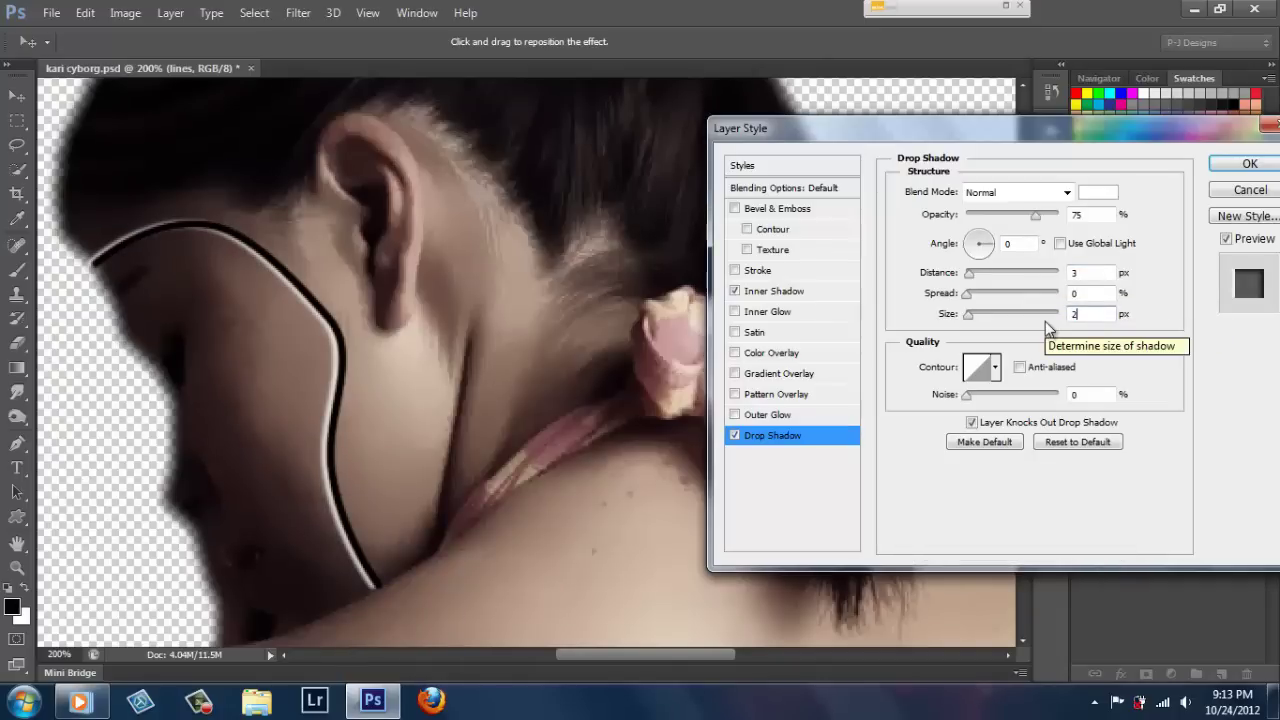
{"action": "left_click", "coordinate": [992, 251]}
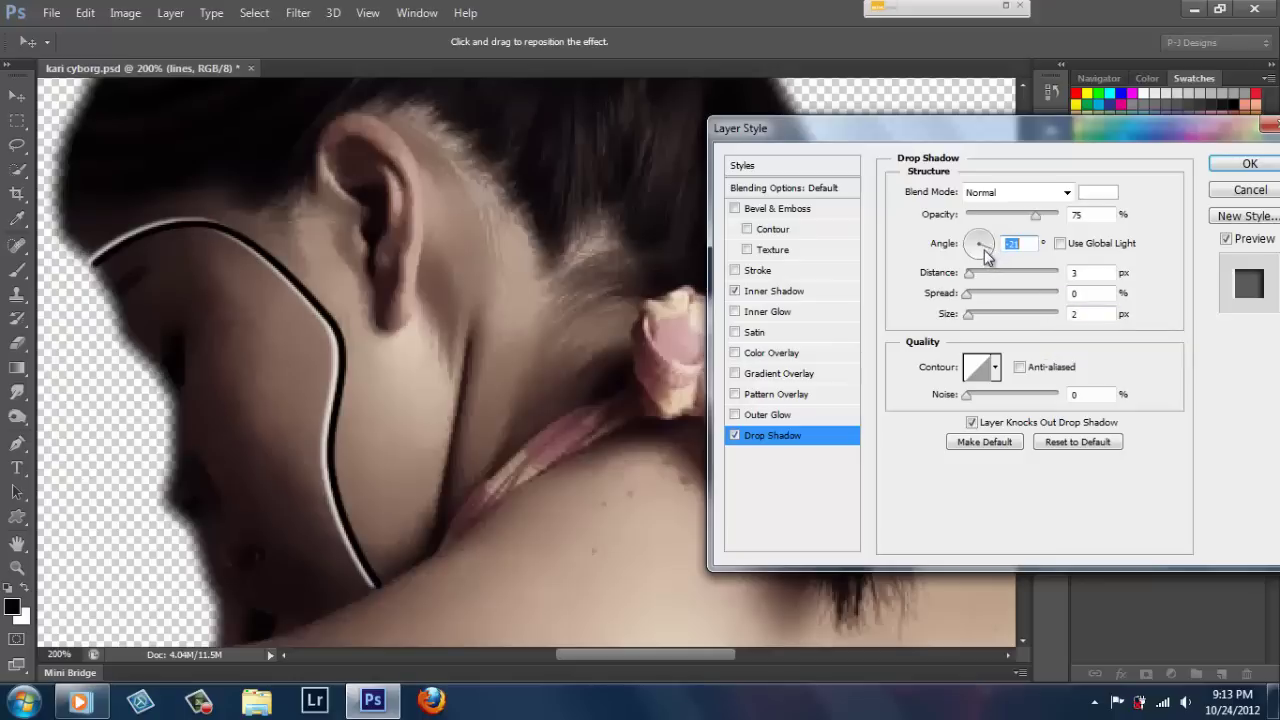
{"action": "left_click", "coordinate": [983, 259]}
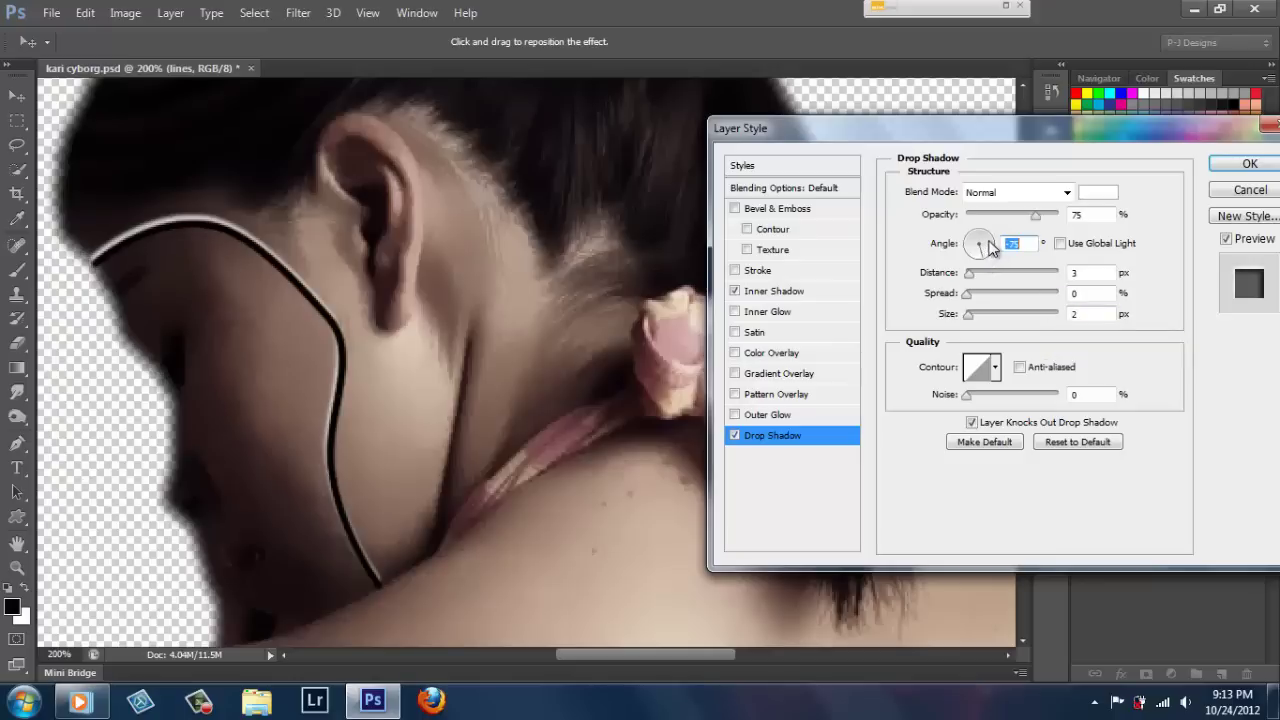
{"action": "left_click", "coordinate": [995, 237]}
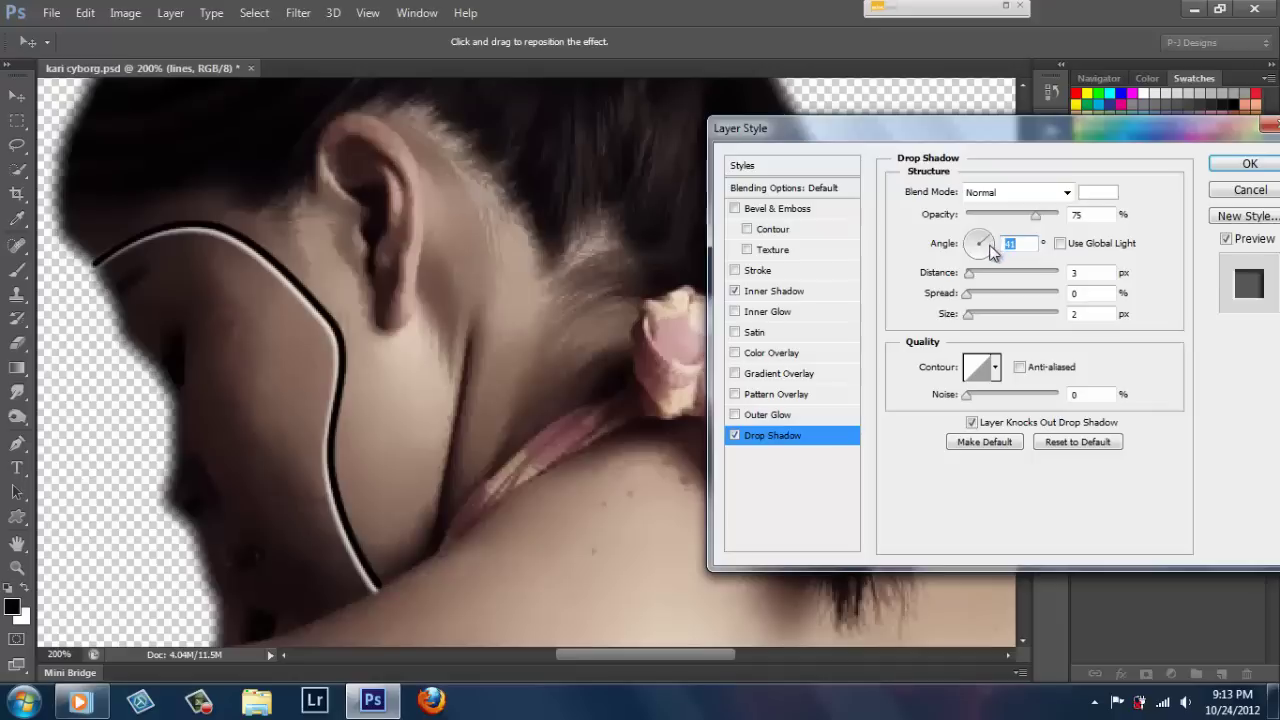
{"action": "left_click", "coordinate": [1011, 244]}
{"action": "type", "text": "45"}
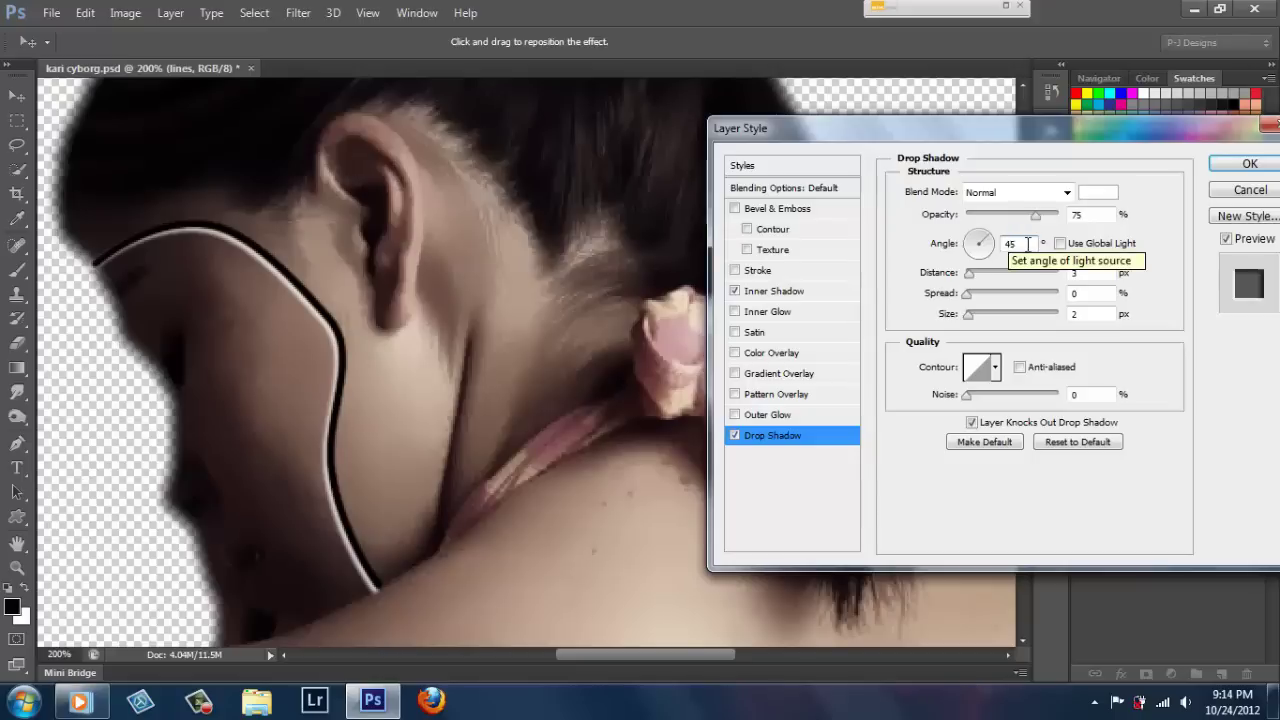
{"action": "double_click", "coordinate": [1012, 243]}
{"action": "type", "text": "40"}
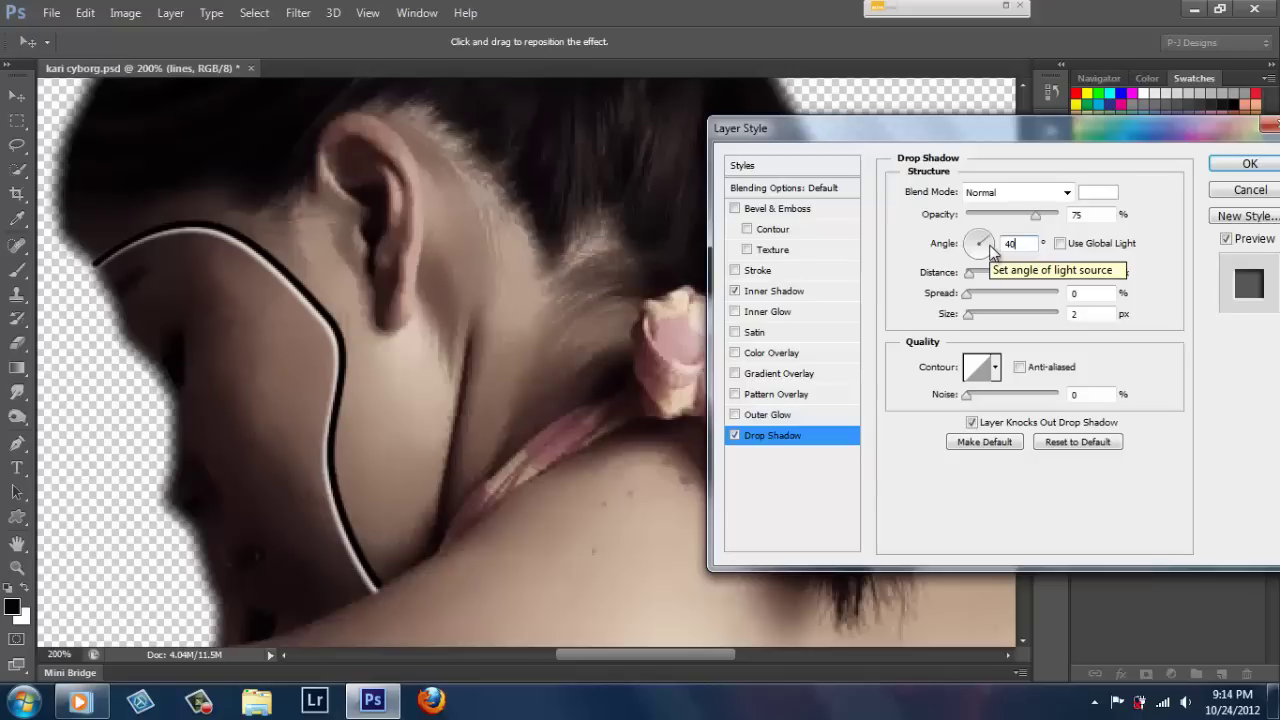
Apply the shadow layer styles and zoom out to show the whole head and back.
{"action": "left_click", "coordinate": [1245, 165]}
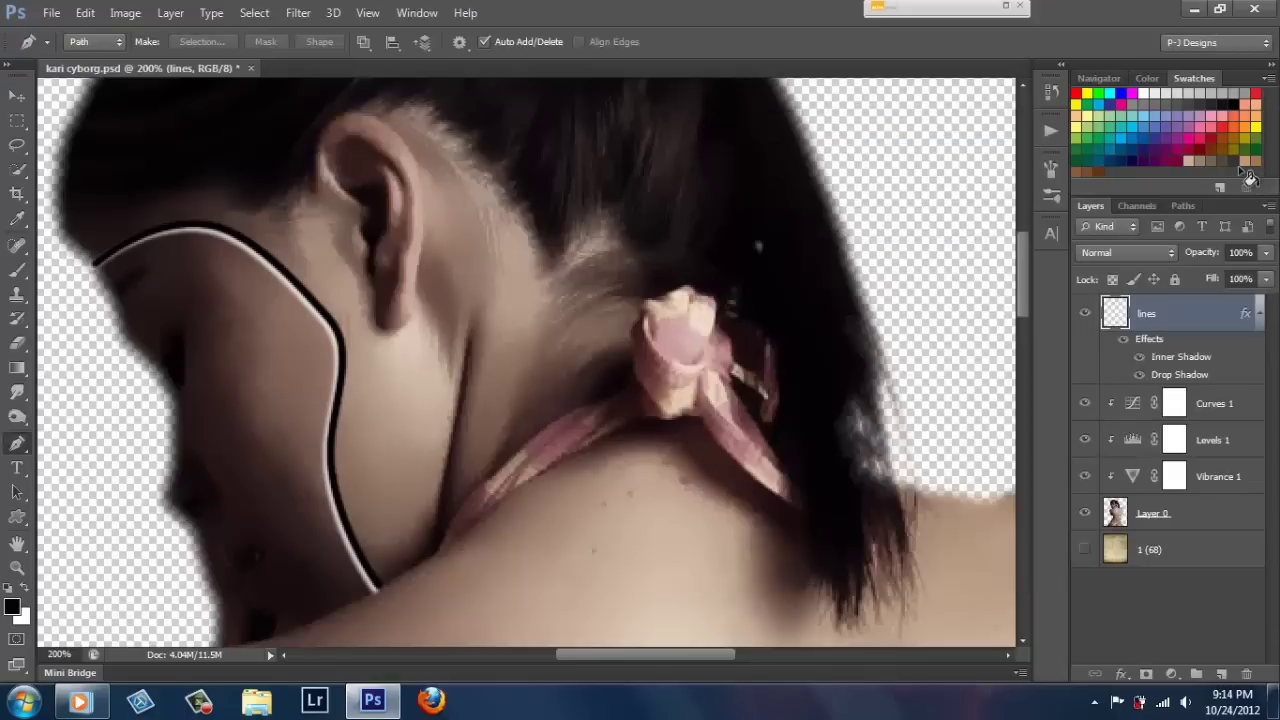
{"action": "left_click_drag", "start_coordinate": [1025, 310], "coordinate": [1025, 347]}
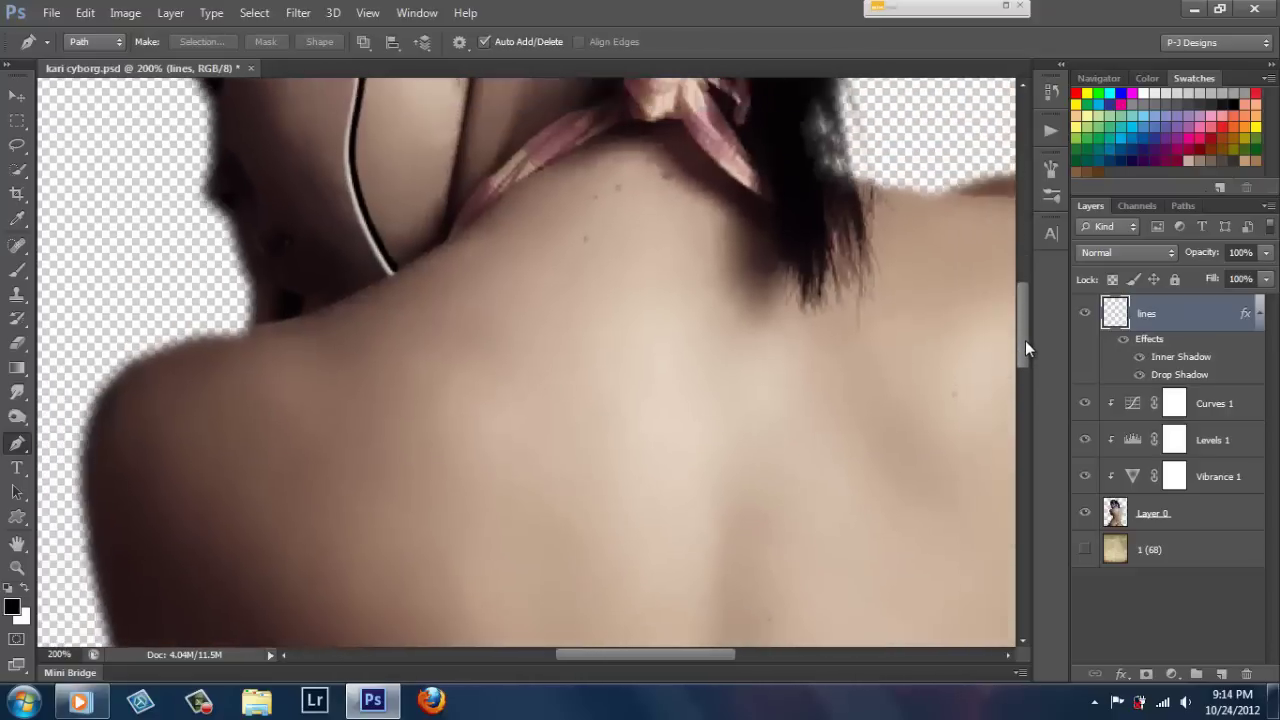
{"action": "key", "text": "ctrl+1"}
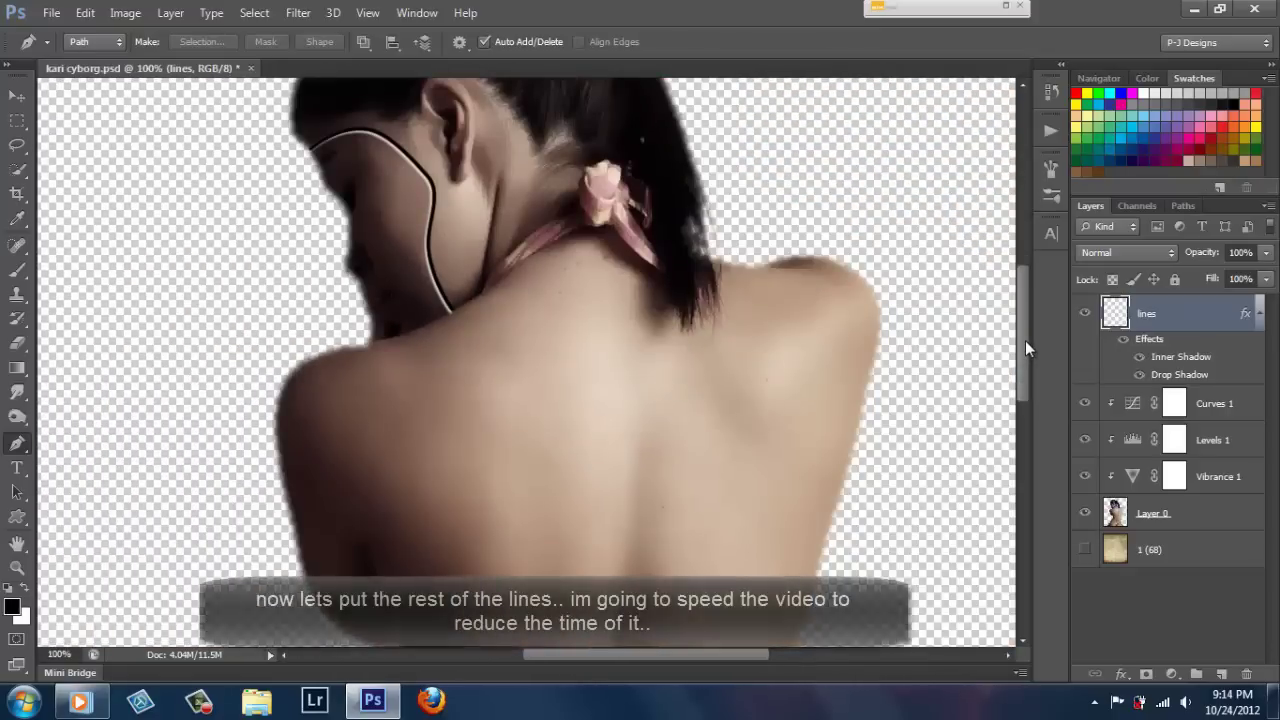
{"action": "left_click_drag", "start_coordinate": [1025, 340], "coordinate": [1019, 447]}
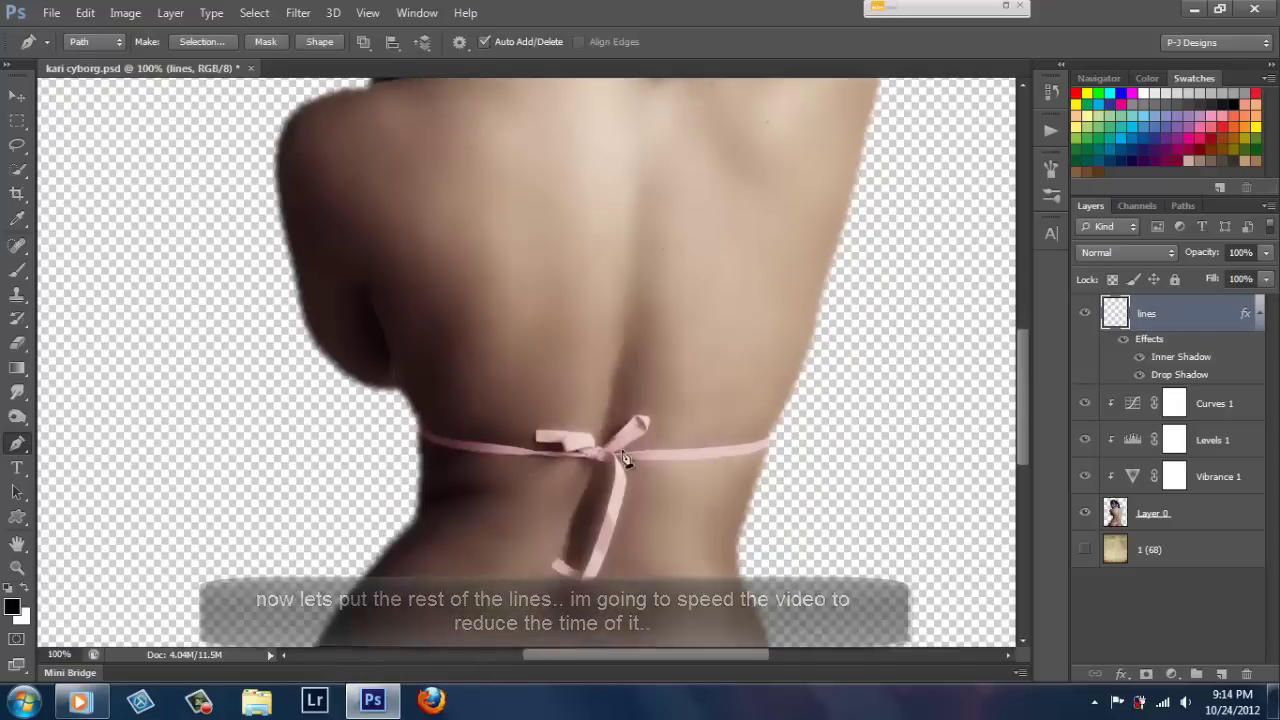
Draw a path down the spine and stroke it with the brush.
{"action": "left_click", "coordinate": [644, 205]}
{"action": "left_click", "coordinate": [632, 370]}
{"action": "left_click", "coordinate": [566, 565]}
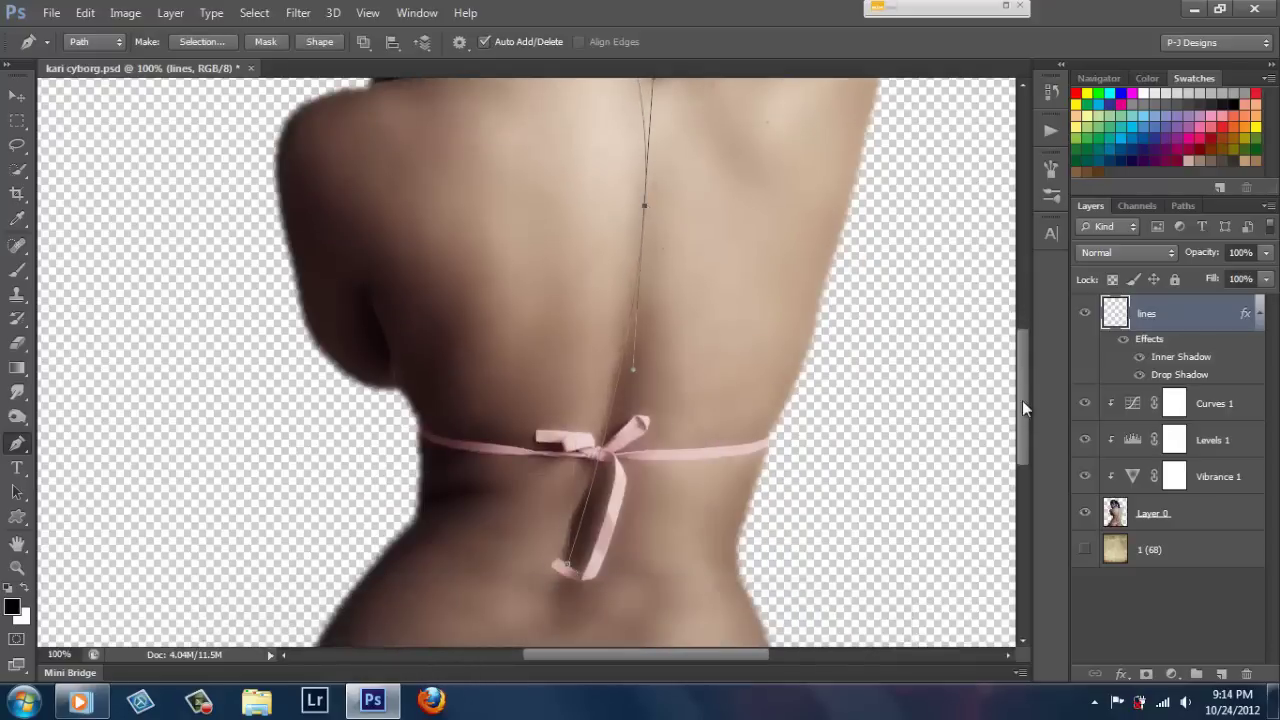
{"action": "left_click_drag", "start_coordinate": [1022, 408], "coordinate": [1022, 400]}
{"action": "right_click", "coordinate": [660, 312]}
{"action": "left_click", "coordinate": [706, 357]}
{"action": "left_click", "coordinate": [743, 243]}
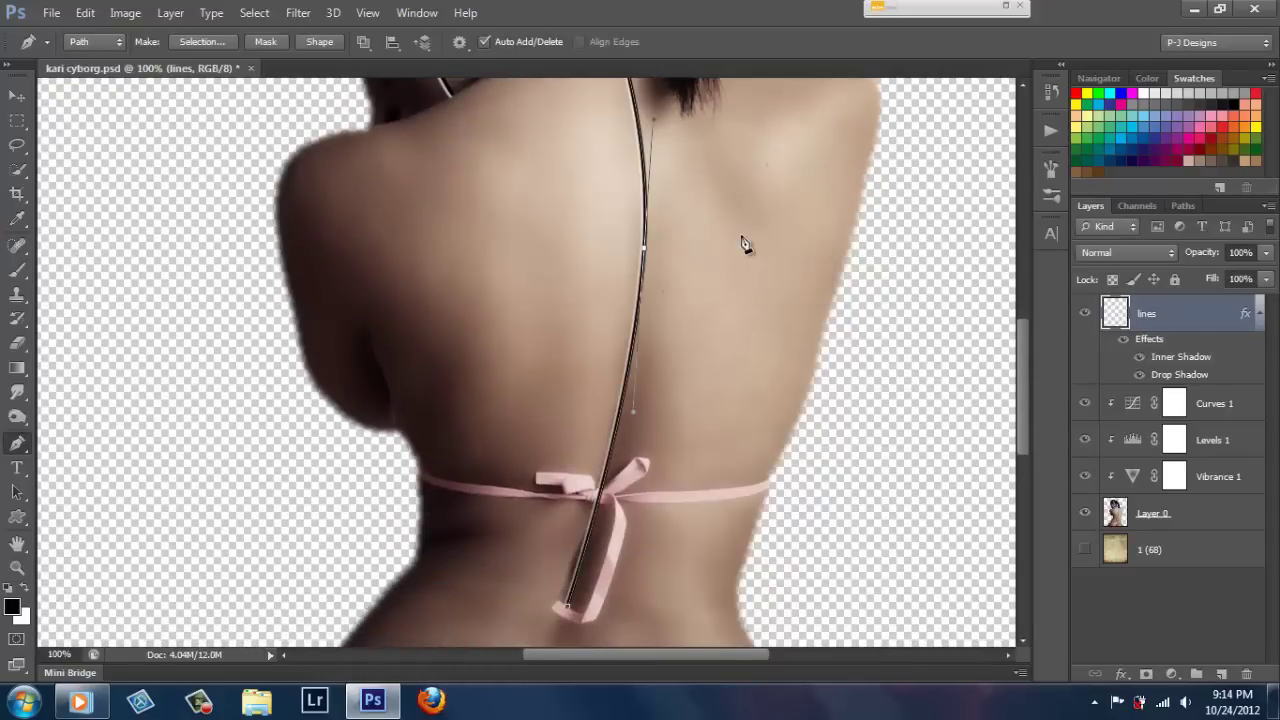
{"action": "scroll", "coordinate": [928, 363], "scroll_direction": "up", "scroll_amount": 3}
{"action": "scroll", "coordinate": [928, 363], "scroll_direction": "down", "scroll_amount": 5}
Erase the part of the spine line crossing the ribbon knot with a small eraser.
{"action": "key", "text": "e"}
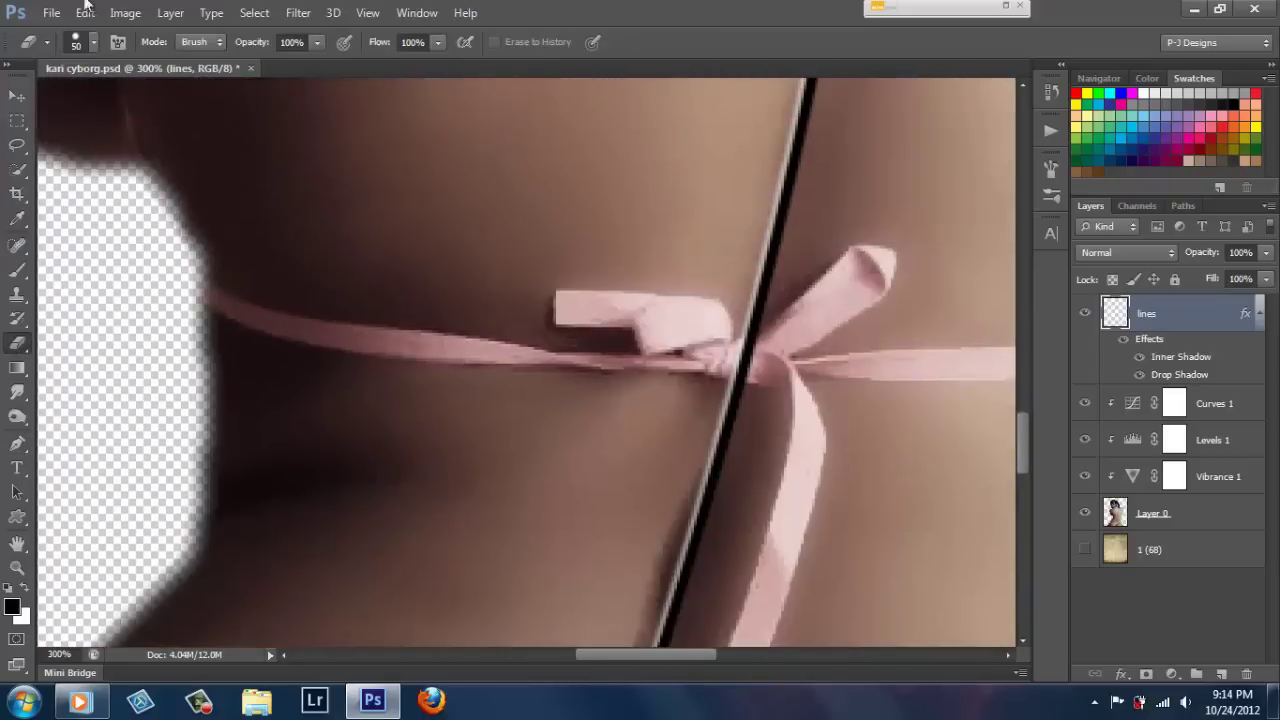
{"action": "left_click", "coordinate": [92, 42]}
{"action": "left_click_drag", "start_coordinate": [150, 86], "coordinate": [60, 86]}
{"action": "mouse_move", "coordinate": [745, 335]}
{"action": "left_mouse_down"}
{"action": "mouse_move", "coordinate": [735, 378]}
{"action": "mouse_move", "coordinate": [760, 345]}
{"action": "left_mouse_up"}
Draw and stroke straight neck seam lines branching into the spine line, then fit the figure in view.
{"action": "left_click", "coordinate": [17, 443]}
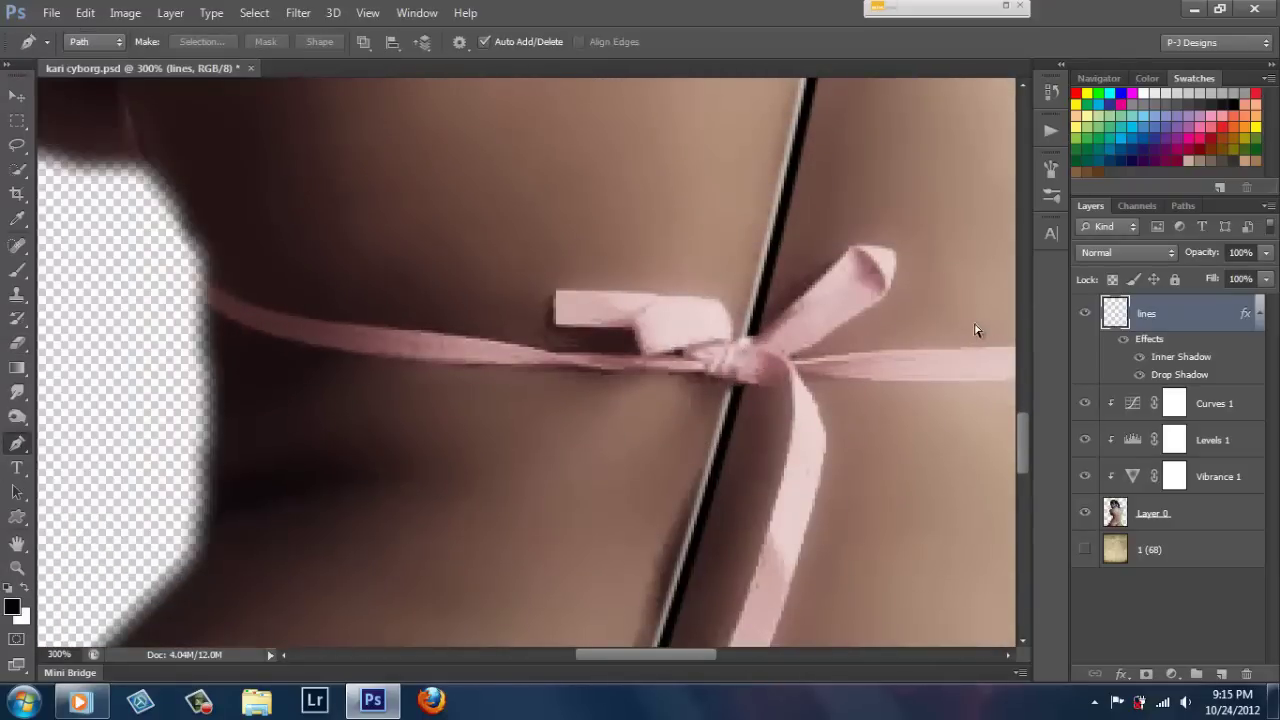
{"action": "scroll", "coordinate": [975, 330], "scroll_direction": "down", "scroll_amount": 5}
{"action": "scroll", "coordinate": [975, 330], "scroll_direction": "up", "scroll_amount": 1}
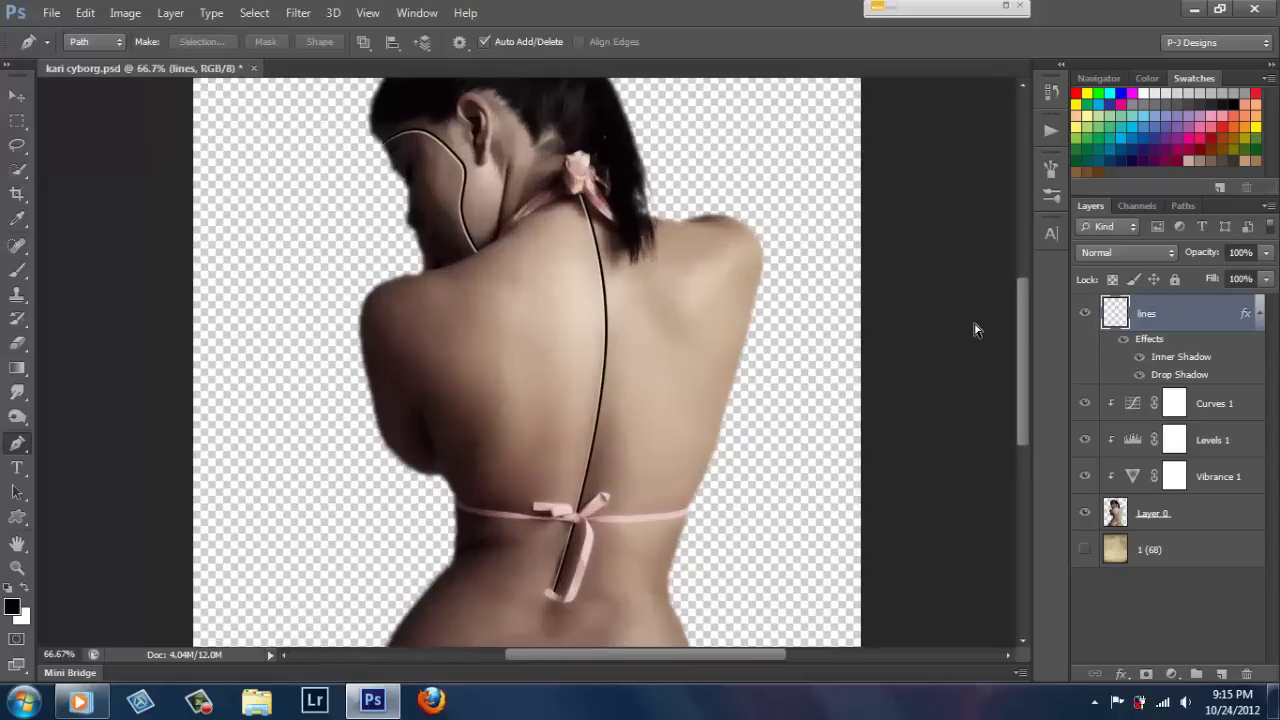
{"action": "scroll", "coordinate": [975, 330], "scroll_direction": "up", "scroll_amount": 1}
{"action": "scroll", "coordinate": [1022, 289], "scroll_direction": "up", "scroll_amount": 1}
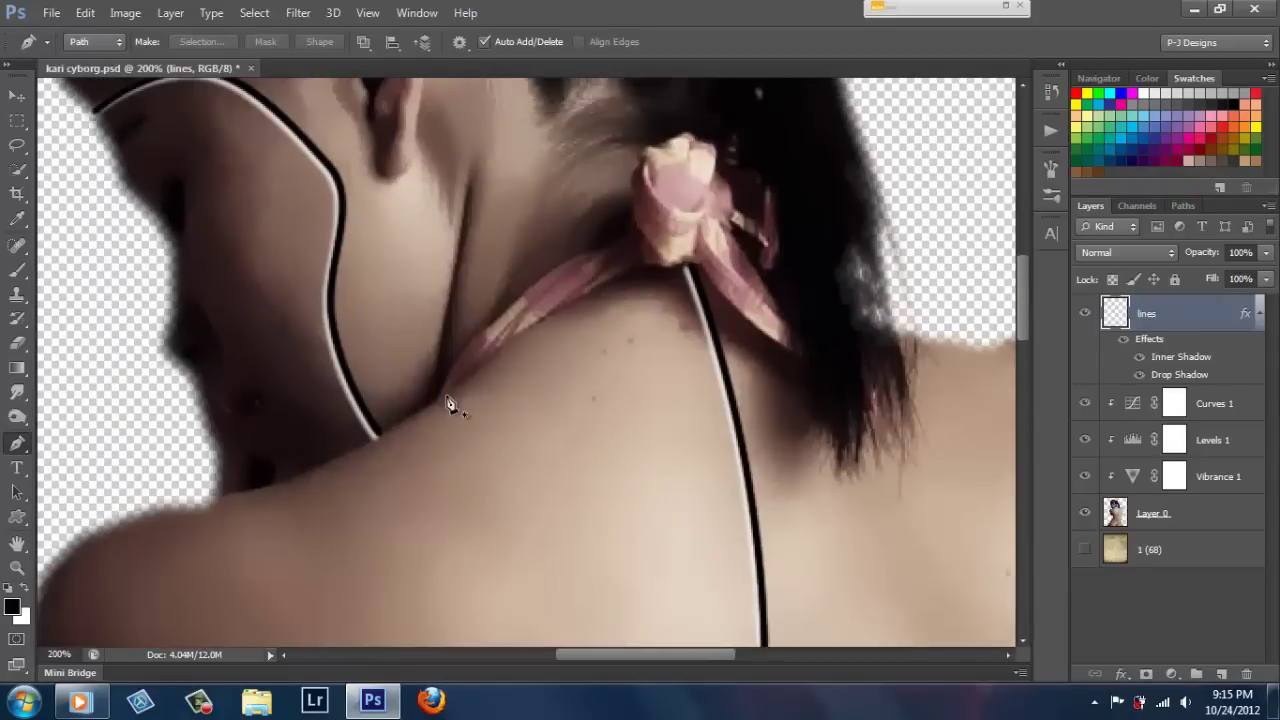
{"action": "left_click", "coordinate": [447, 395]}
{"action": "left_click", "coordinate": [834, 307]}
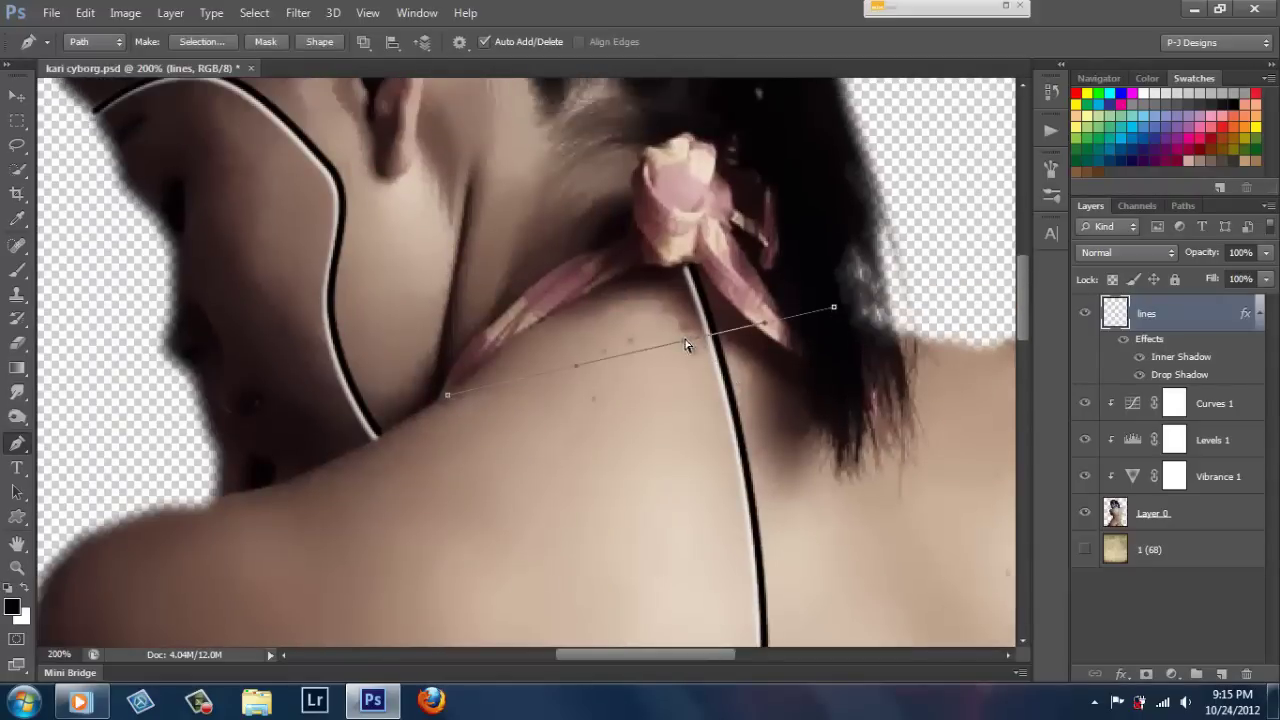
{"action": "left_click", "coordinate": [745, 466]}
{"action": "left_click", "coordinate": [745, 466], "text": "alt"}
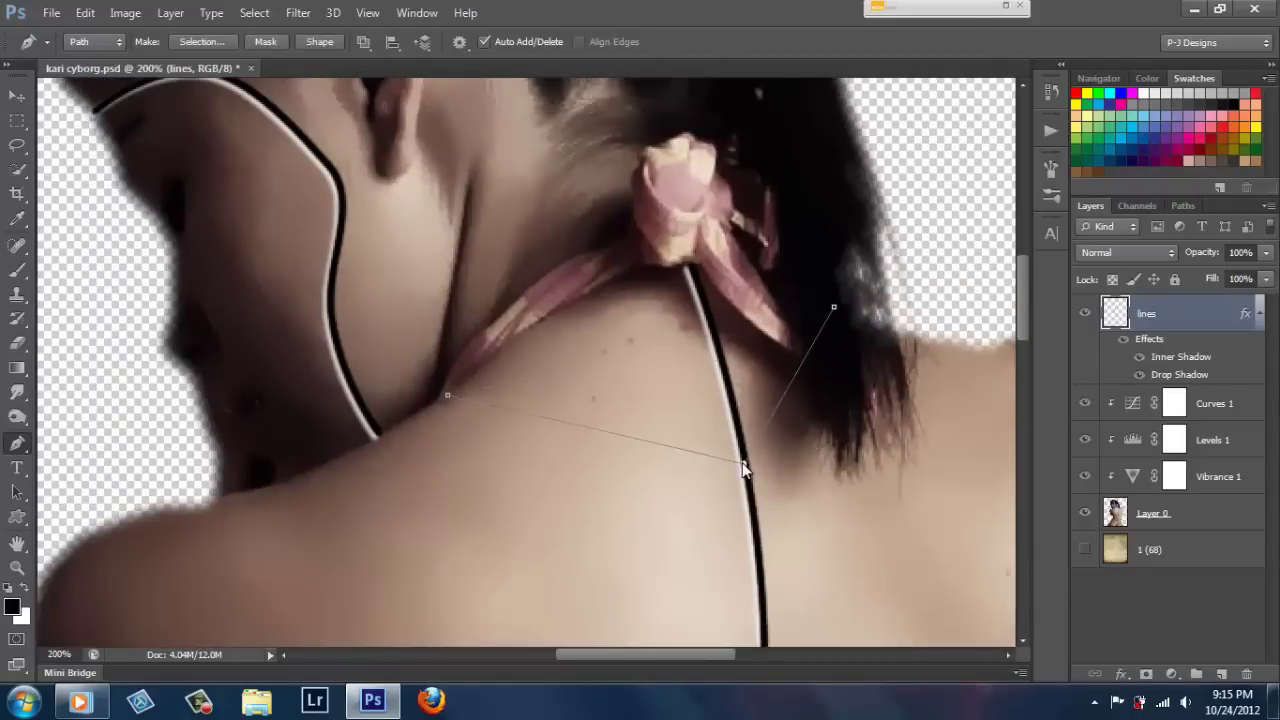
{"action": "right_click", "coordinate": [745, 466]}
{"action": "left_click", "coordinate": [848, 157]}
{"action": "key", "text": "Return"}
{"action": "key", "text": "e"}
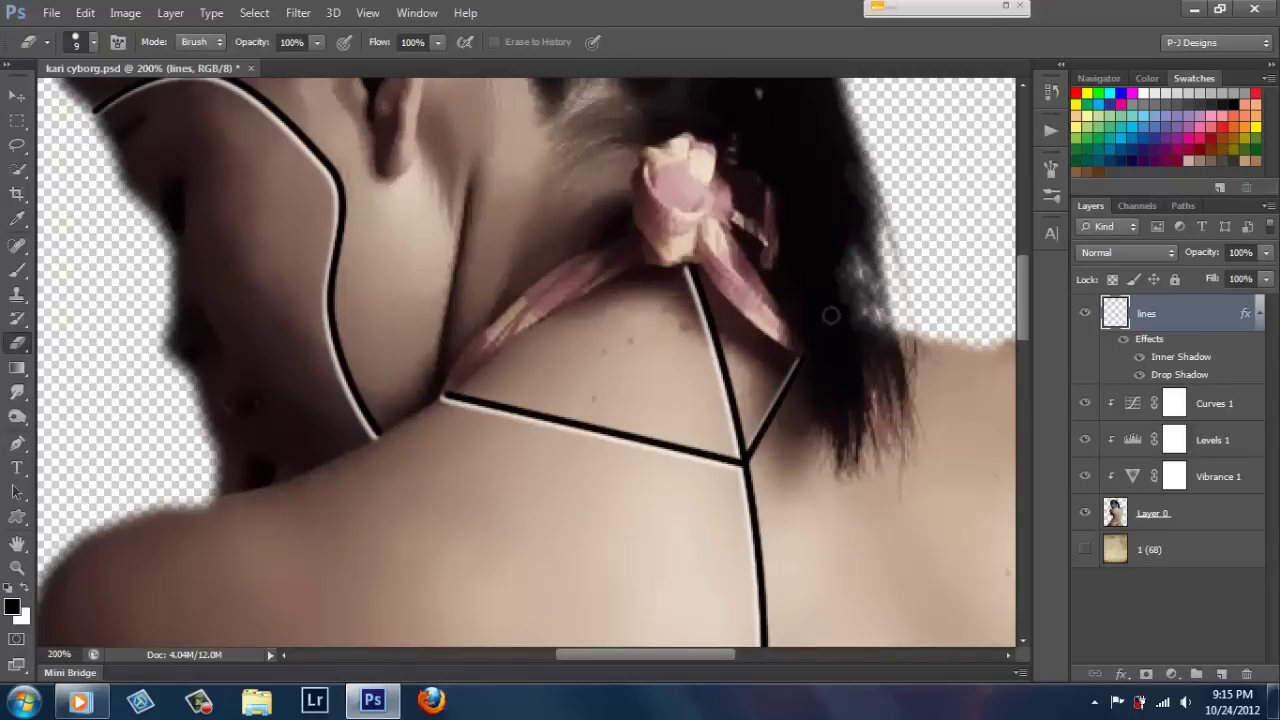
{"action": "key", "text": "p"}
{"action": "scroll", "coordinate": [1018, 320], "scroll_direction": "down", "scroll_amount": 3}
{"action": "key", "text": "ctrl+minus"}
{"action": "key", "text": "ctrl+minus"}
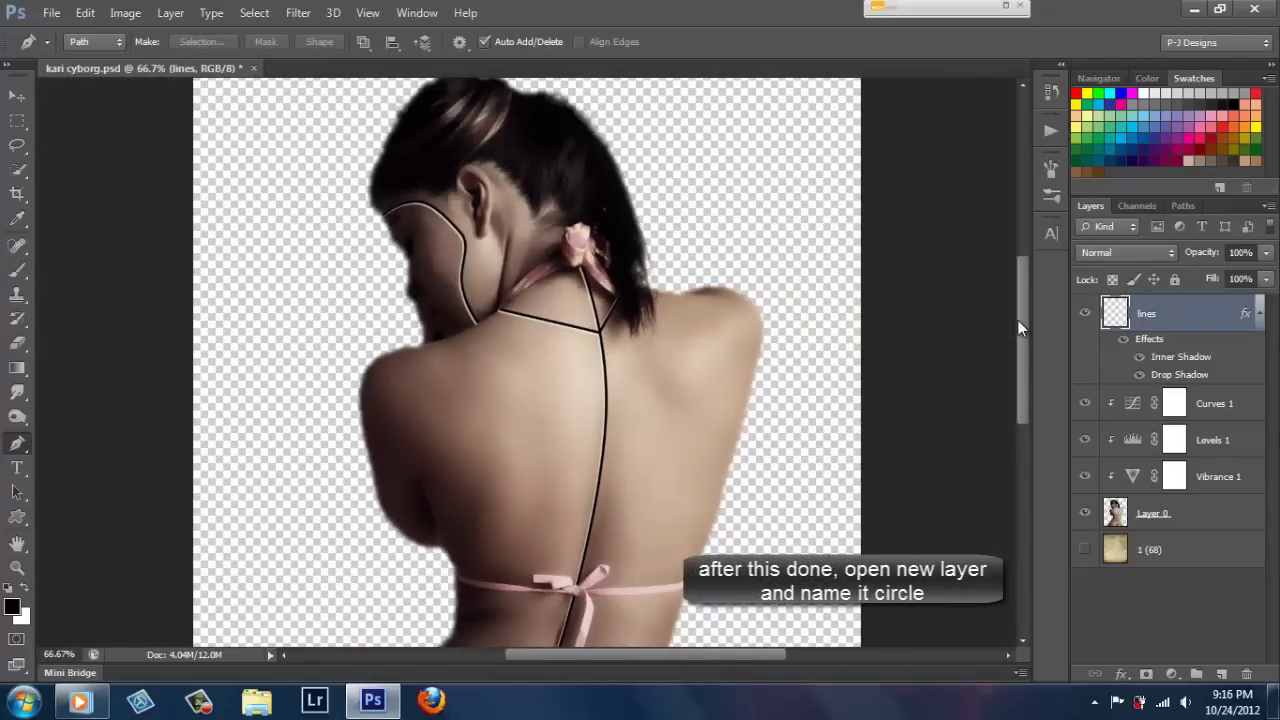
Add a new layer named 'circles' above the lines layer.
{"action": "left_click", "coordinate": [1260, 314]}
{"action": "left_click", "coordinate": [1221, 674]}
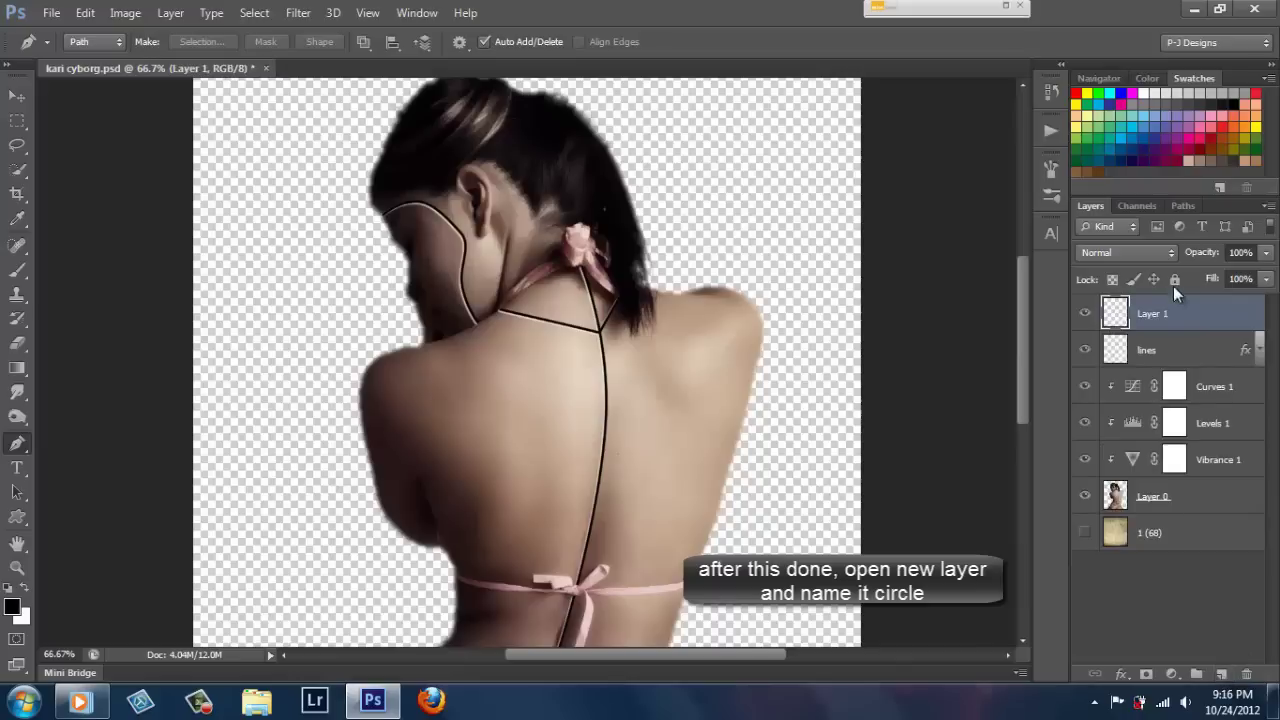
{"action": "double_click", "coordinate": [1152, 314]}
{"action": "type", "text": "c"}
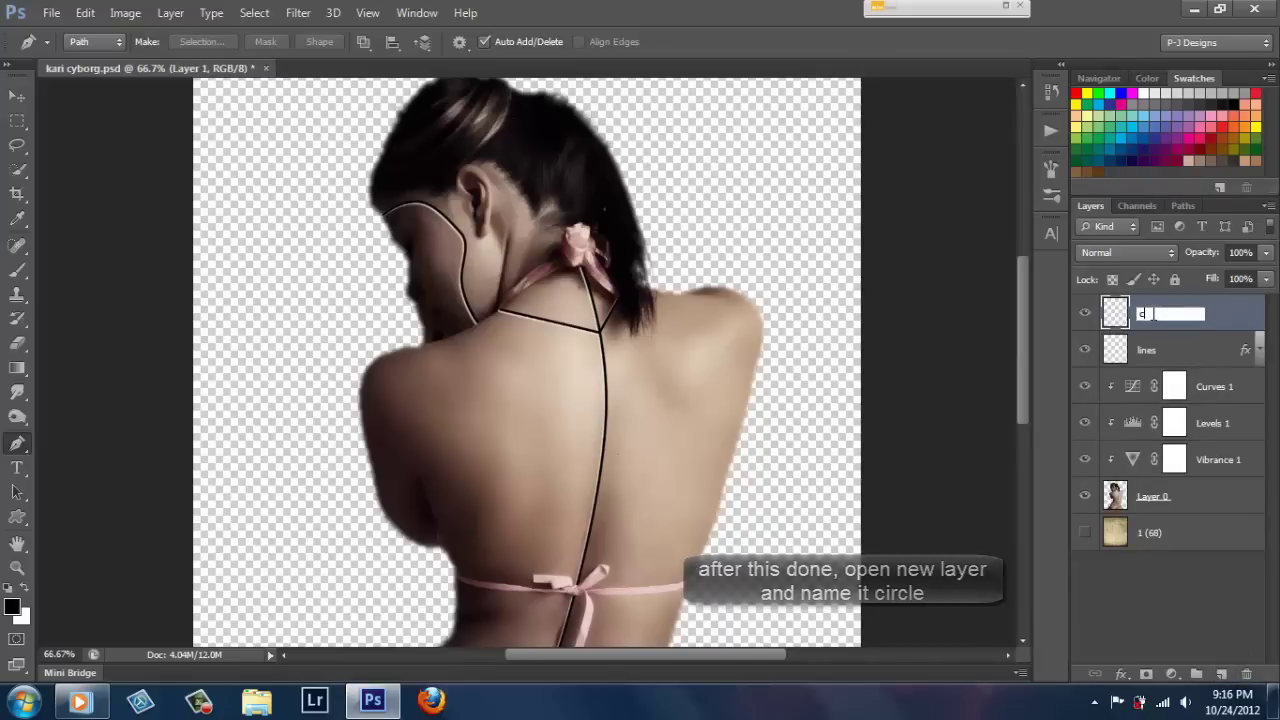
{"action": "type", "text": "ircles"}
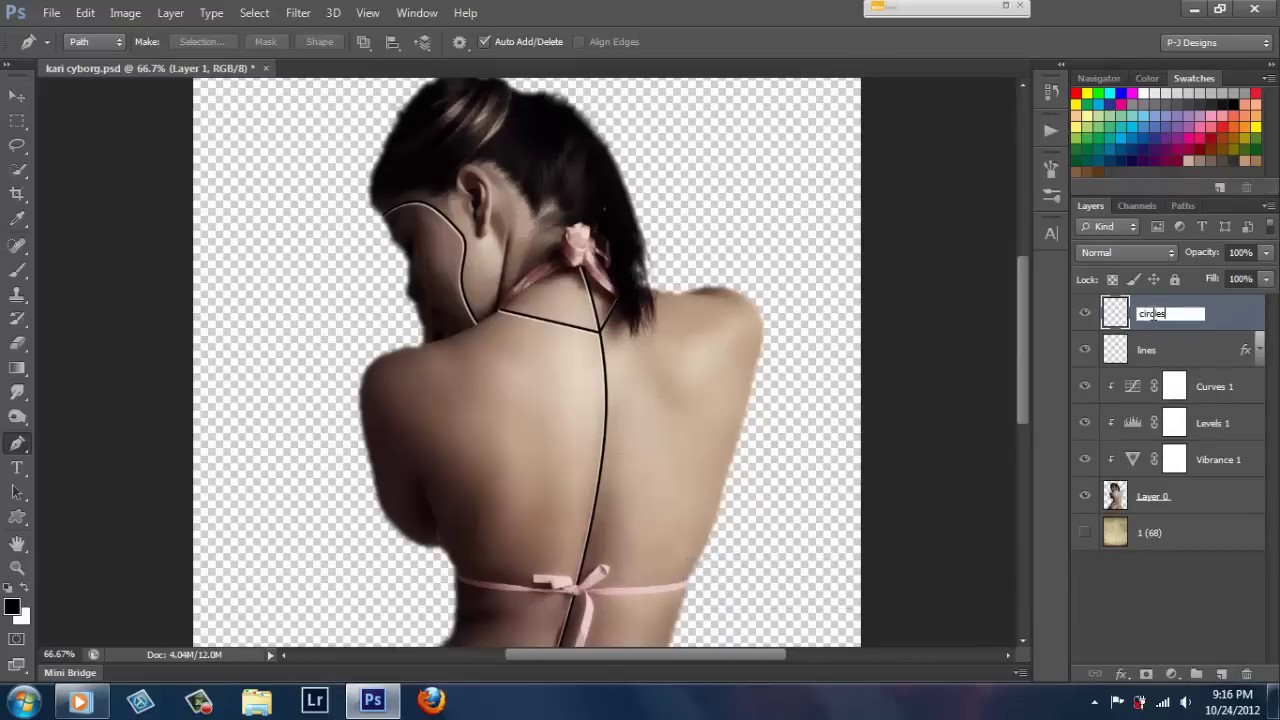
{"action": "key", "text": "Return"}
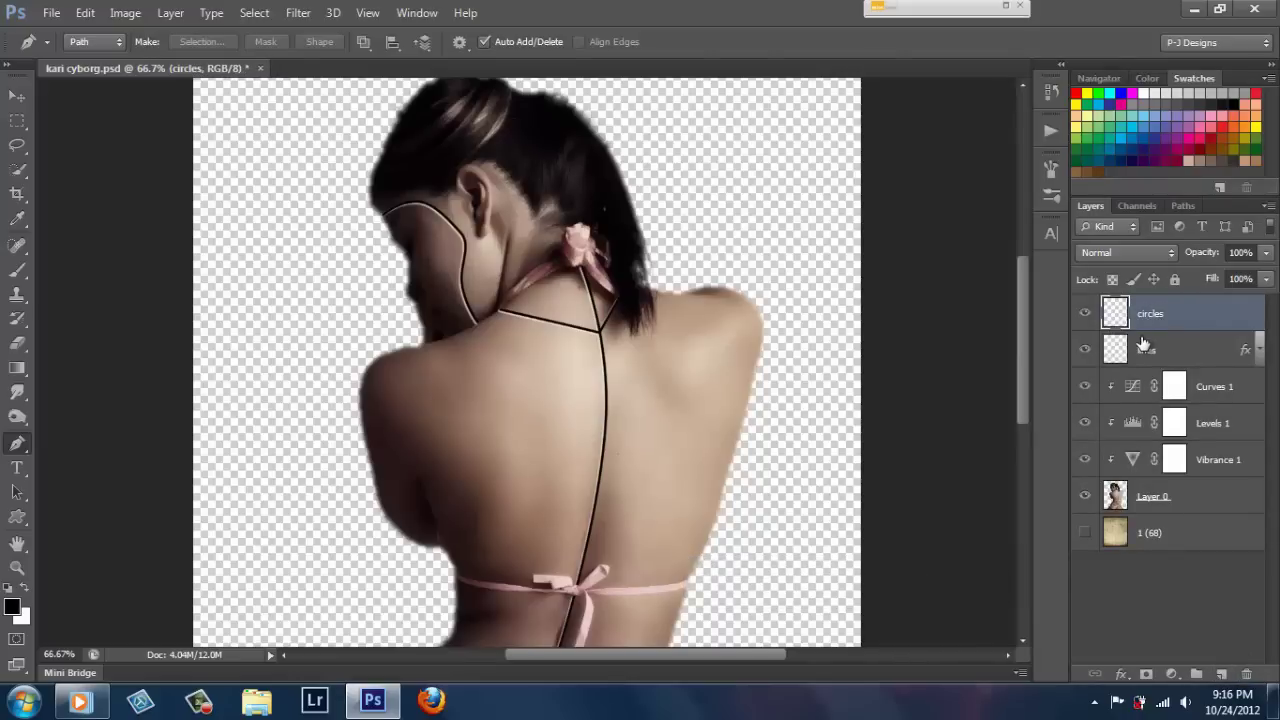
Set the Brush tool to hardness 100 and size 125.
{"action": "left_click", "coordinate": [17, 270]}
{"action": "left_click", "coordinate": [94, 42]}
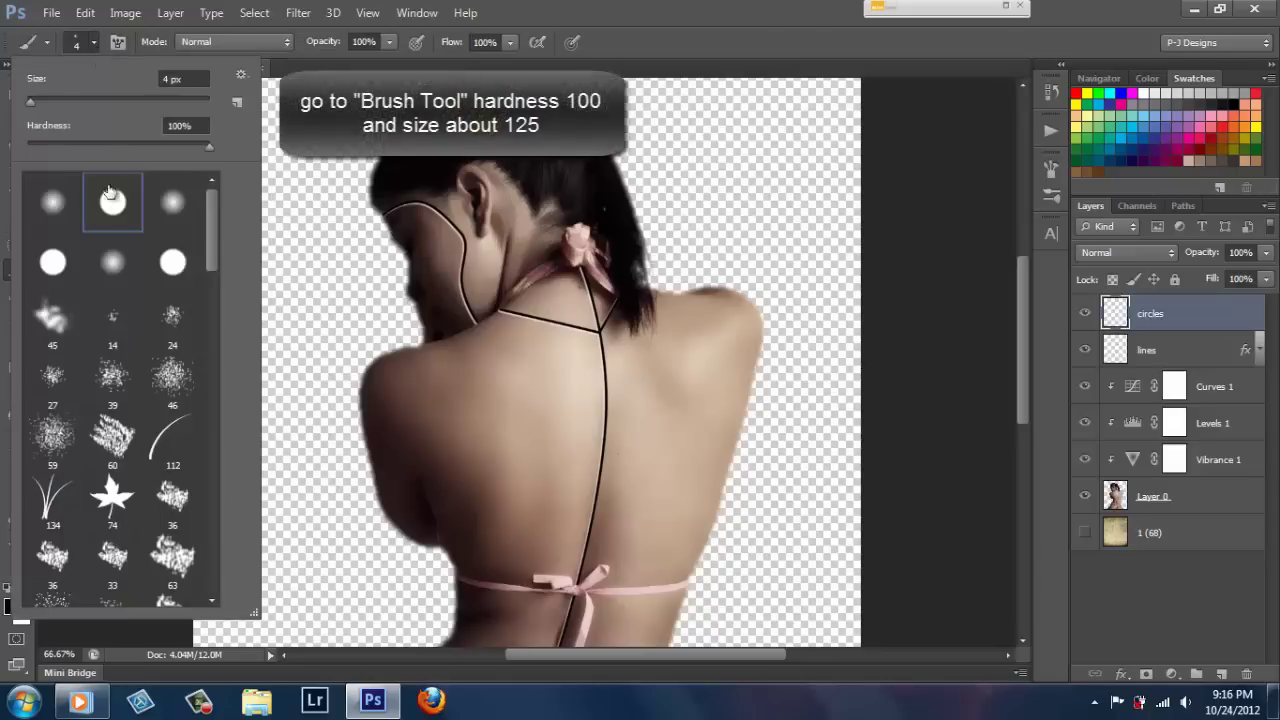
{"action": "left_click", "coordinate": [94, 42]}
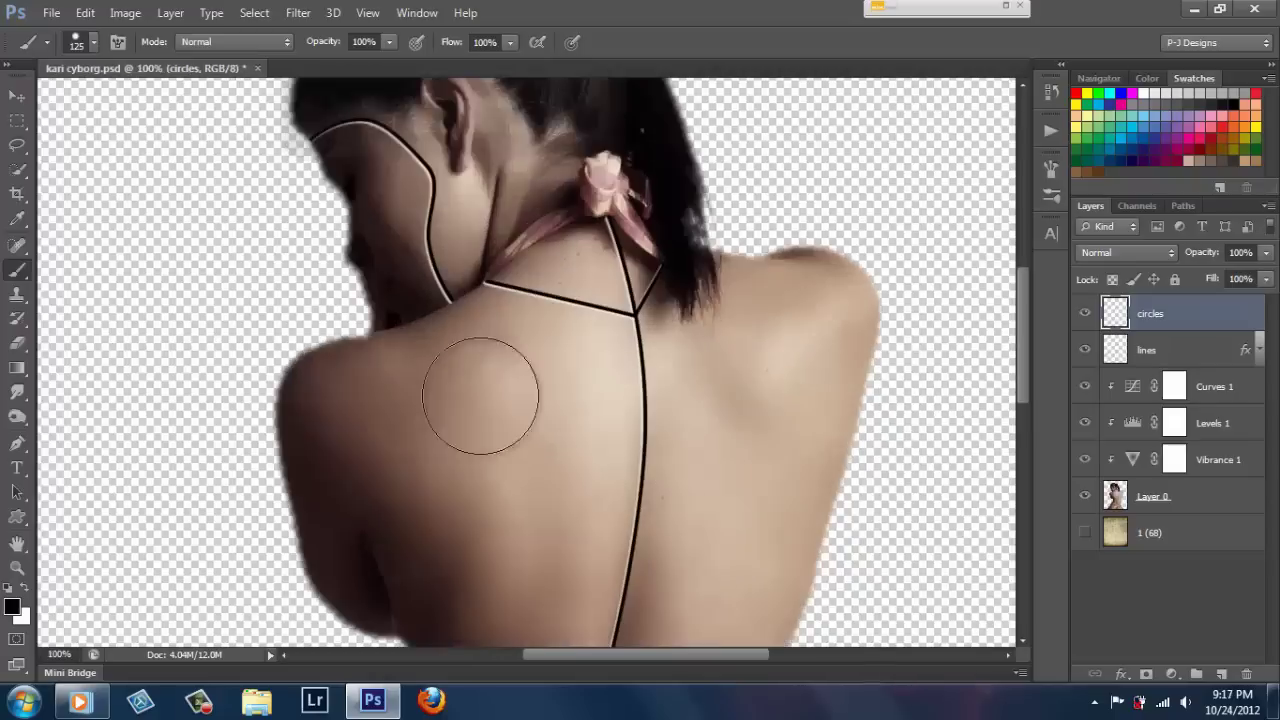
Set the foreground colour to #000063 and paint a disc on the left shoulder.
{"action": "left_click", "coordinate": [14, 607]}
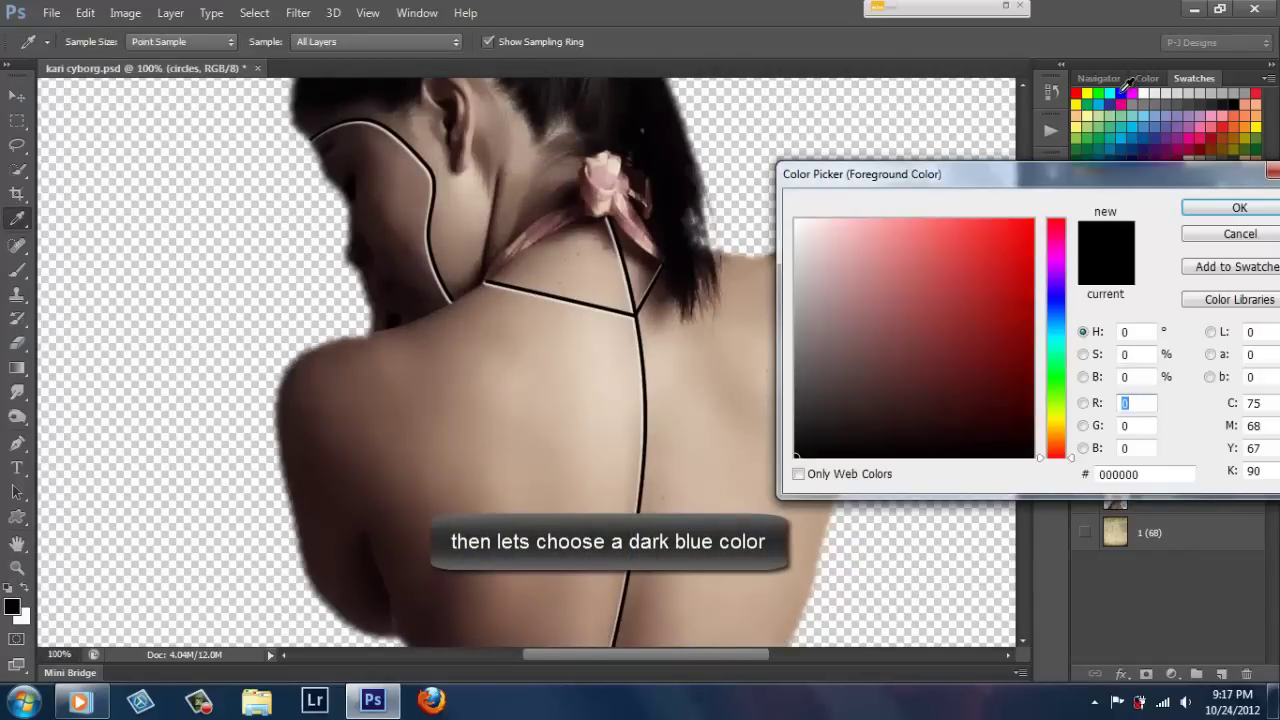
{"action": "left_click", "coordinate": [1121, 92]}
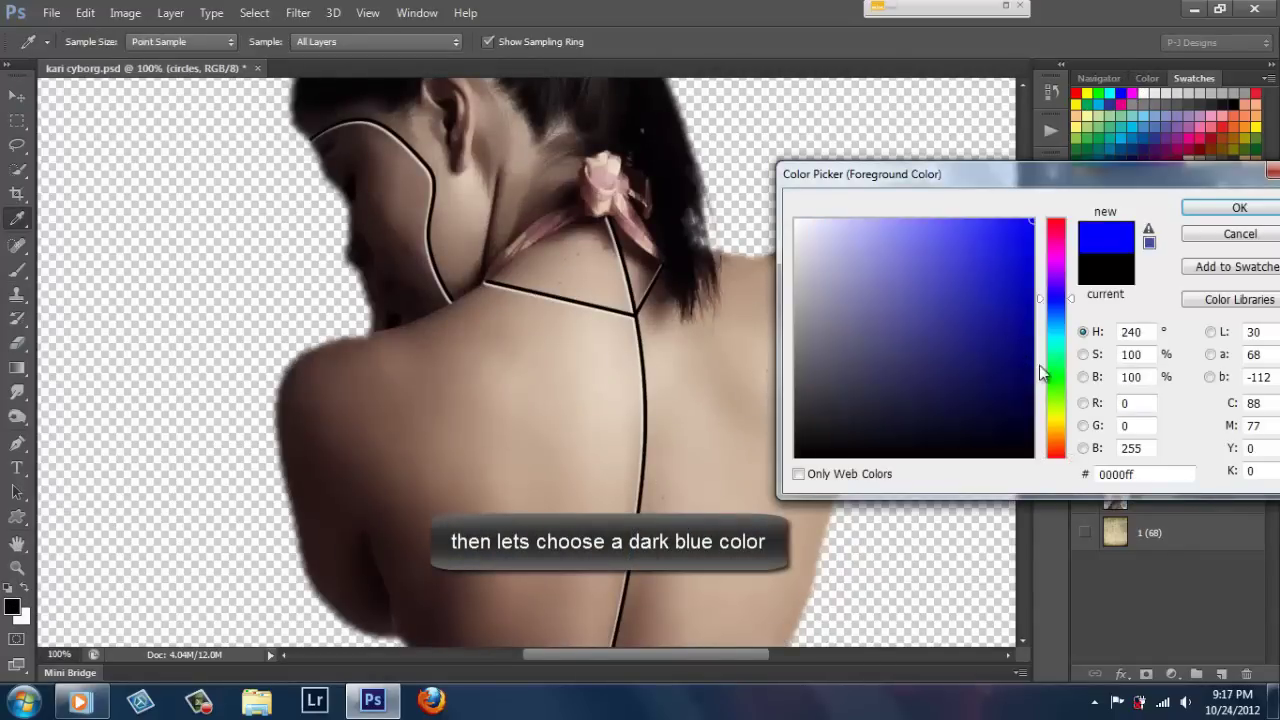
{"action": "left_click", "coordinate": [1037, 365]}
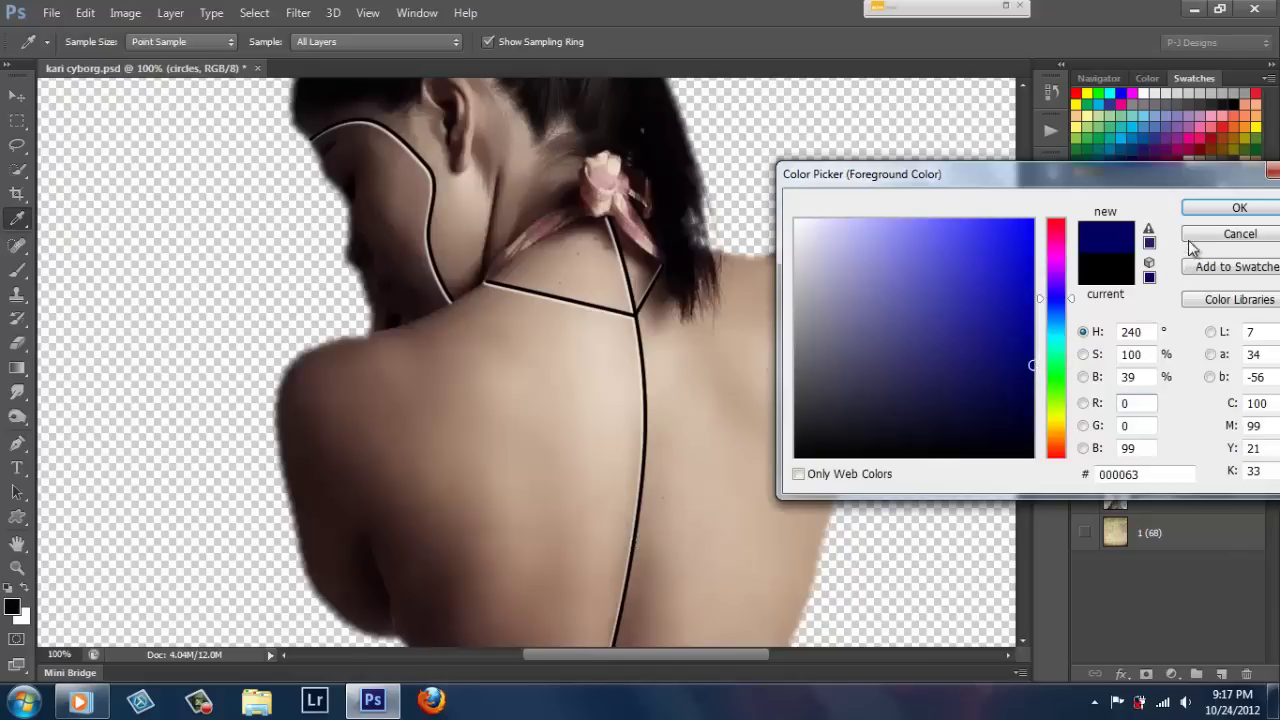
{"action": "left_click", "coordinate": [1239, 207]}
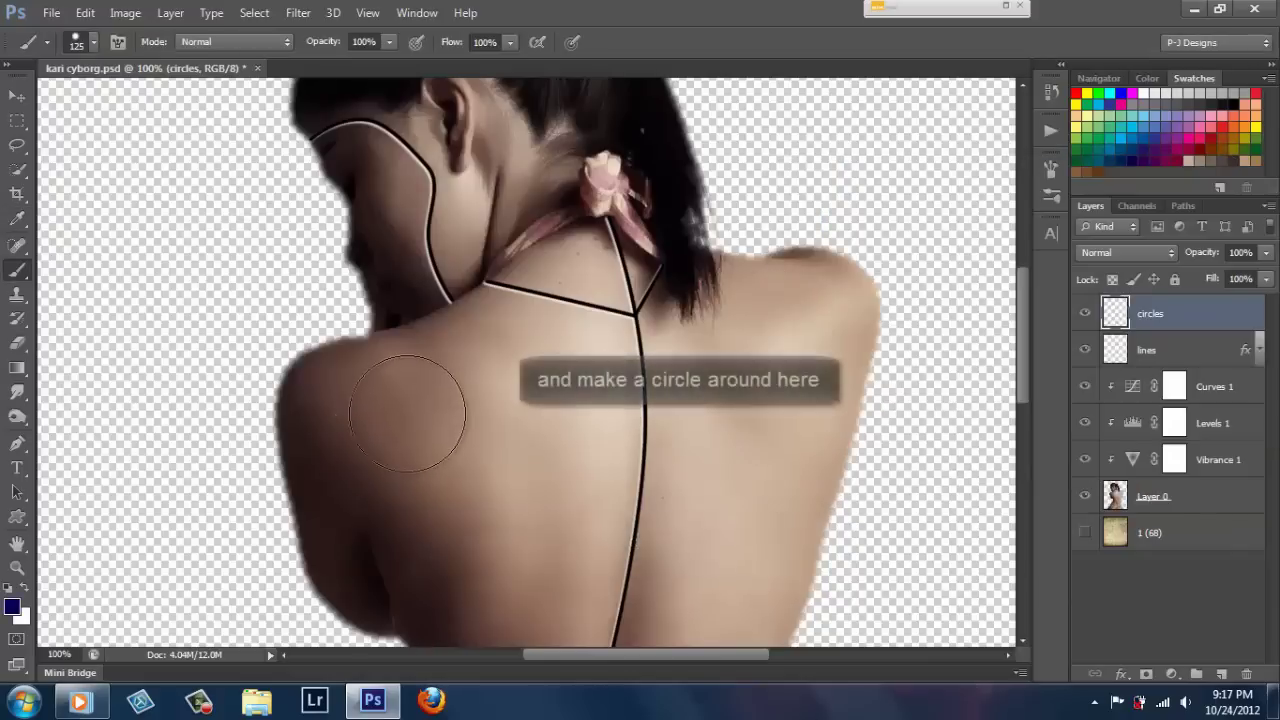
{"action": "left_click", "coordinate": [401, 425]}
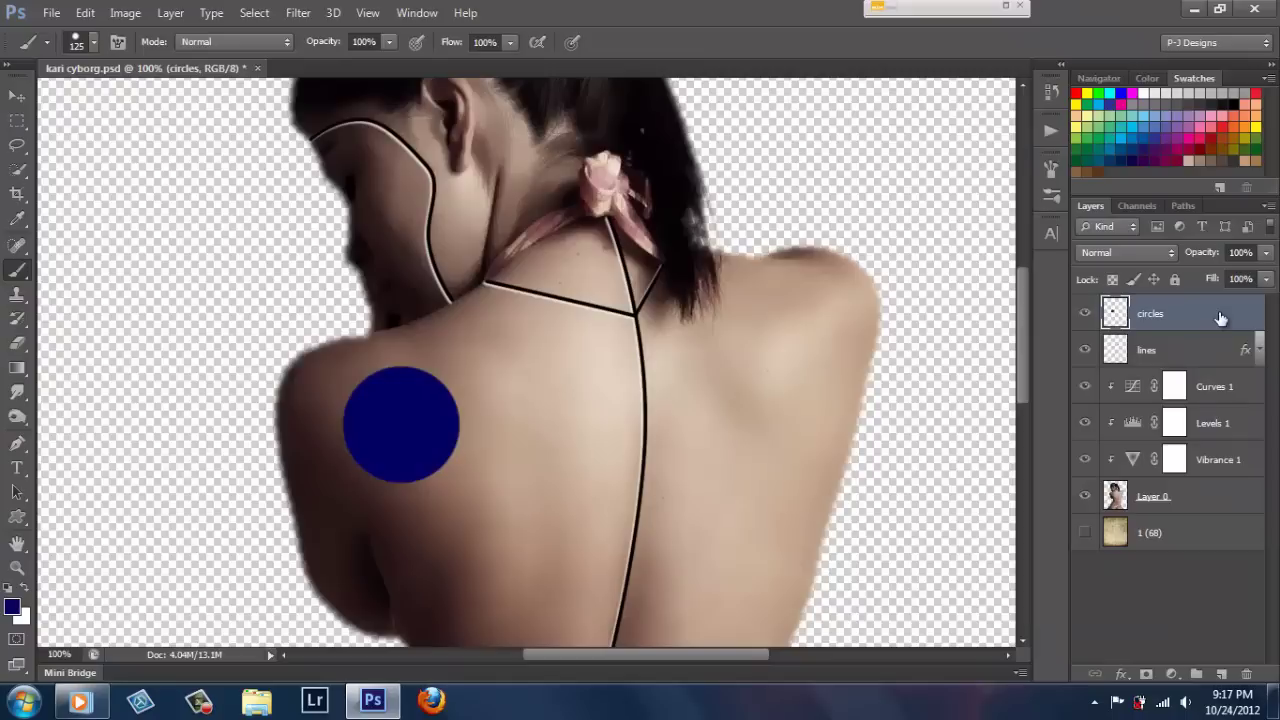
Add an inner shadow to the circles layer and adjust its distance and size values.
{"action": "double_click", "coordinate": [1245, 318]}
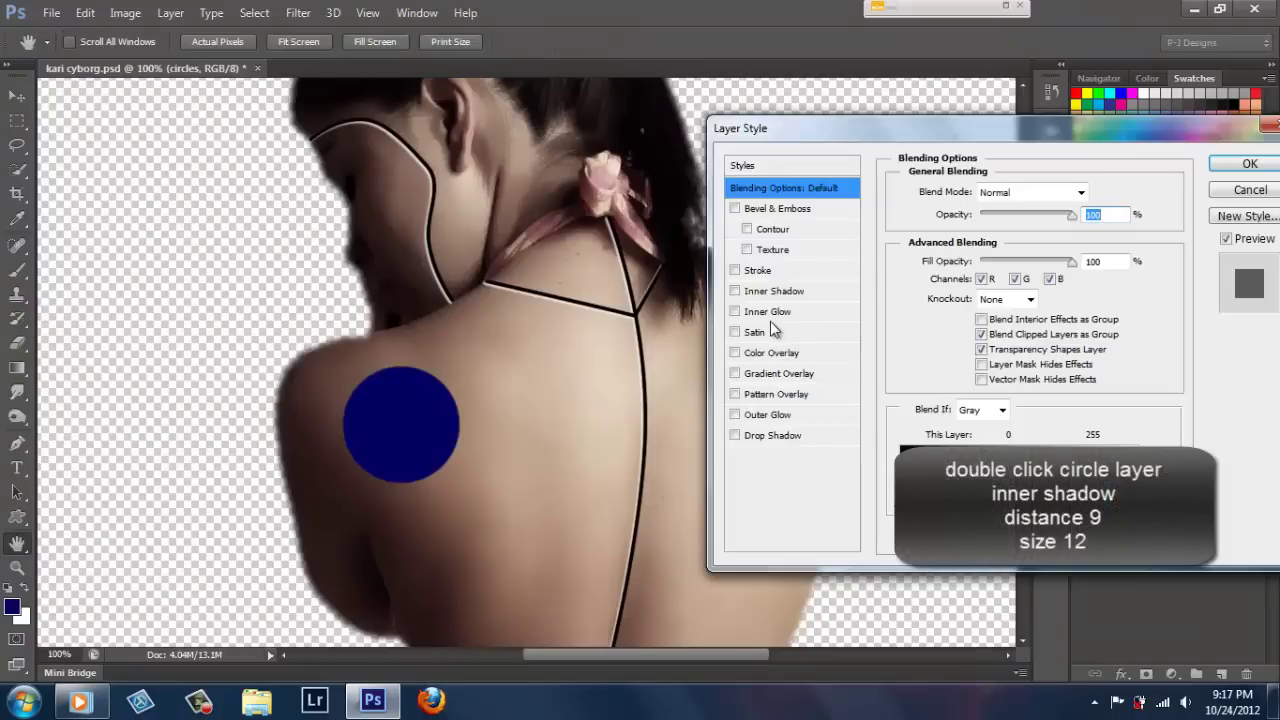
{"action": "left_click", "coordinate": [758, 293]}
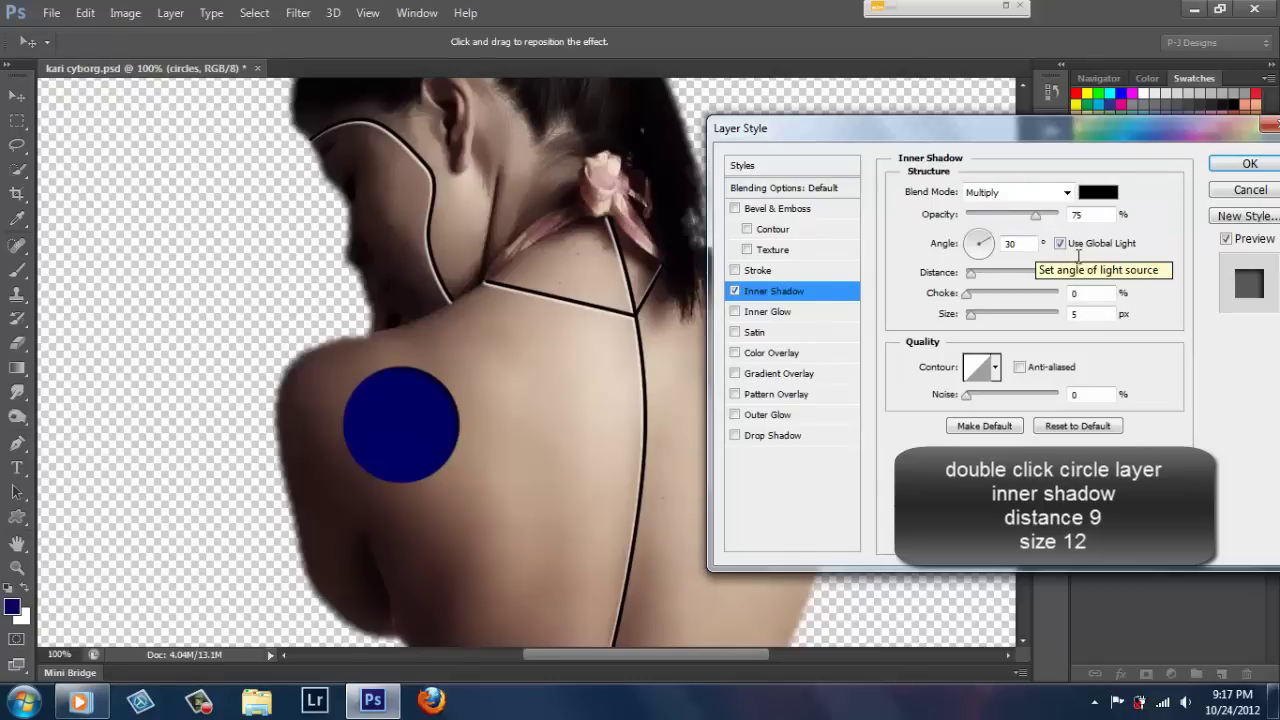
{"action": "left_click", "coordinate": [1072, 273]}
{"action": "type", "text": "9"}
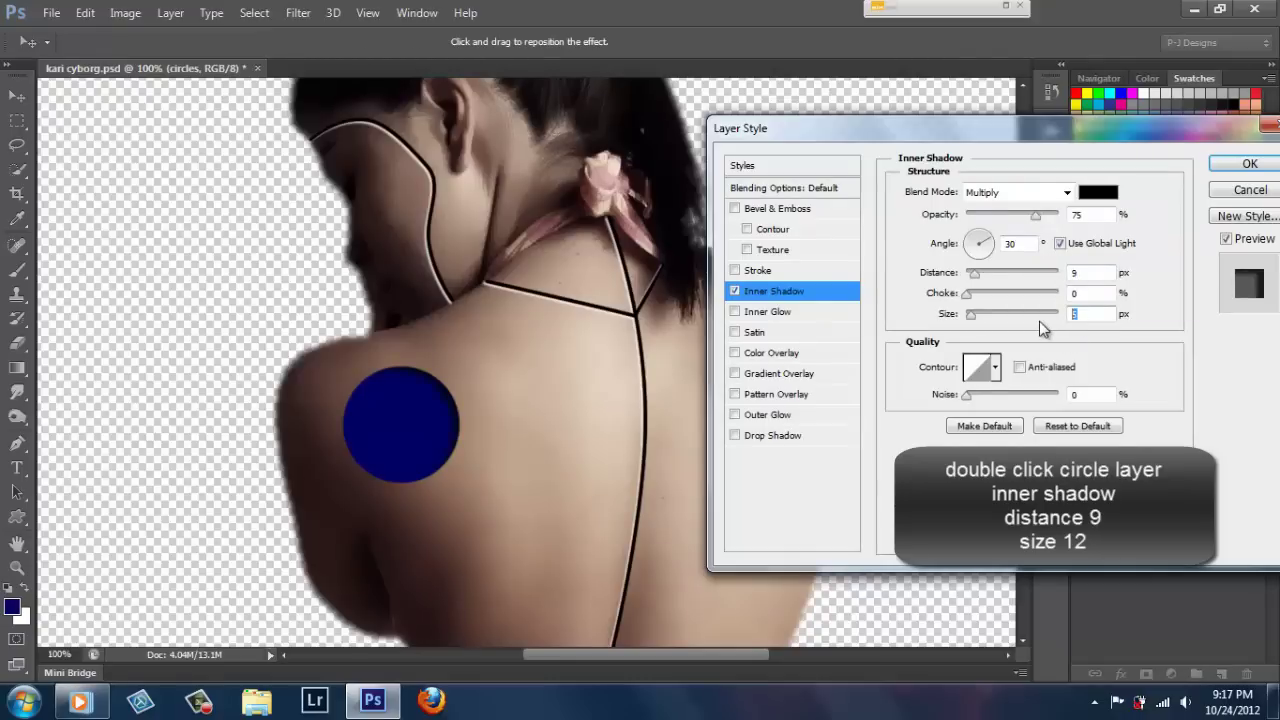
{"action": "type", "text": "12"}
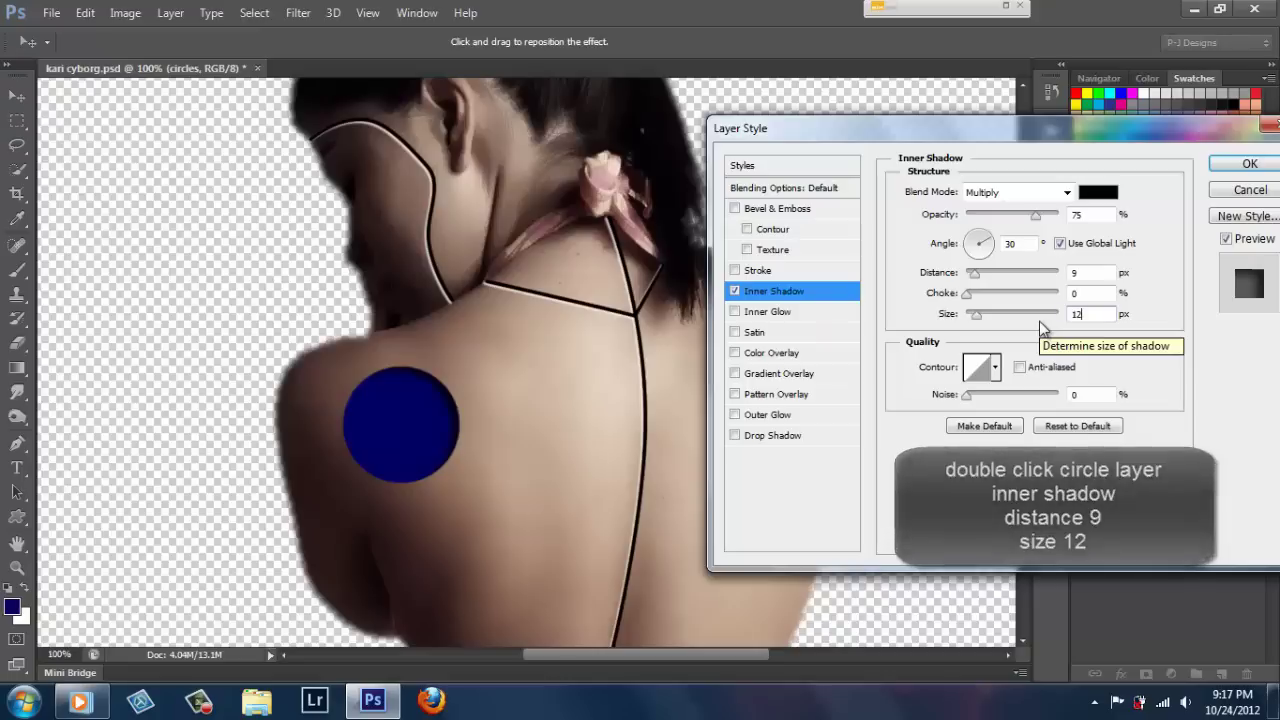
{"action": "key", "text": "BackSpace"}
{"action": "type", "text": "0"}
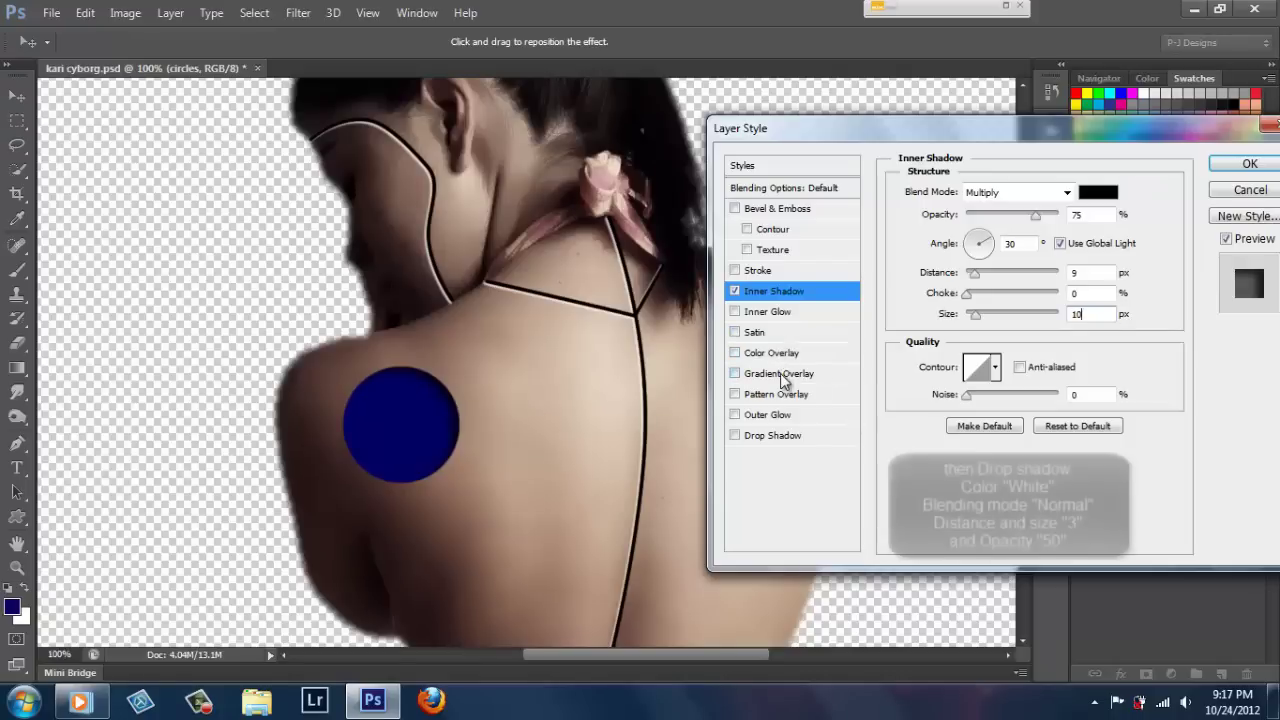
Add a drop shadow coloured white with Normal blend mode.
{"action": "left_click", "coordinate": [772, 436]}
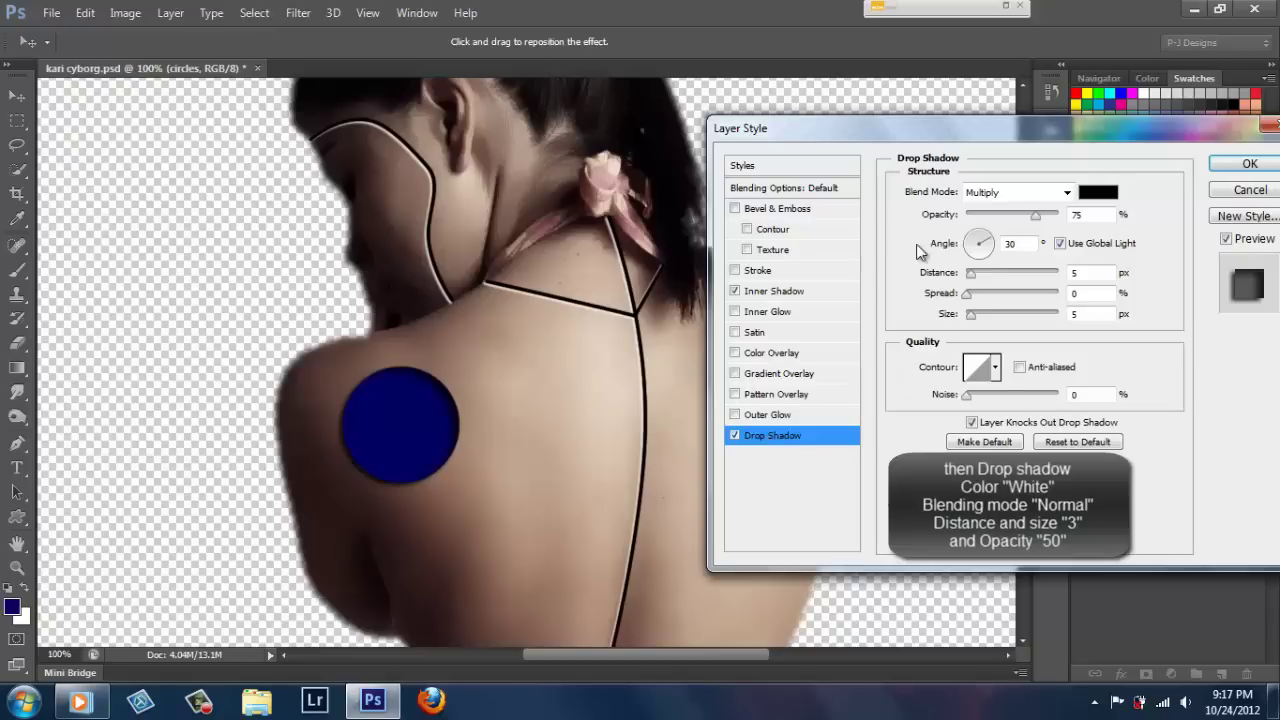
{"action": "left_click", "coordinate": [1092, 194]}
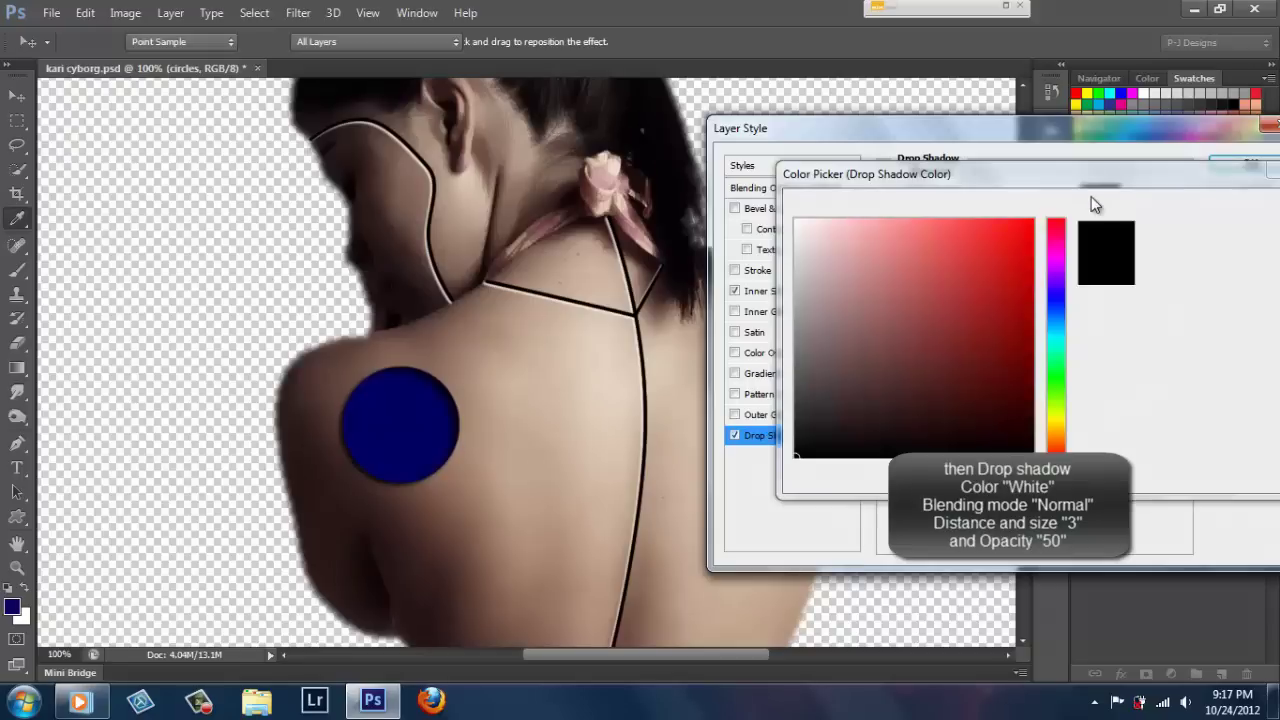
{"action": "left_click_drag", "start_coordinate": [849, 276], "coordinate": [796, 220]}
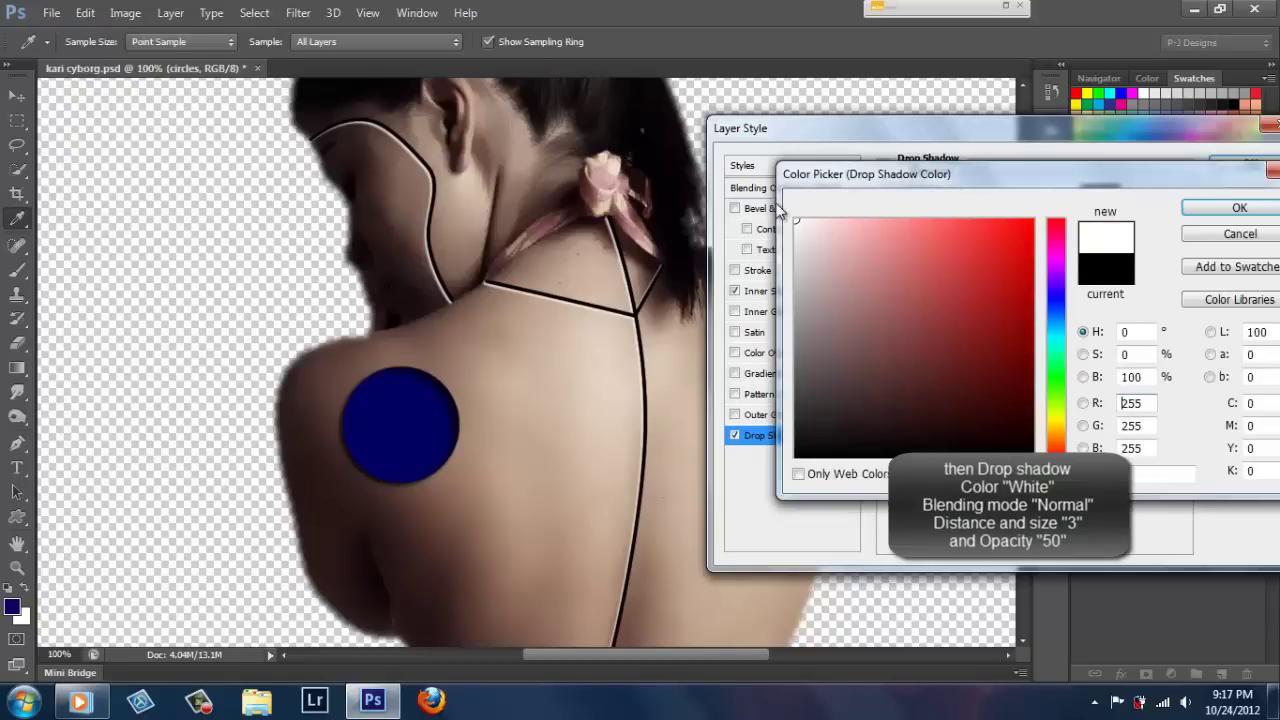
{"action": "left_click", "coordinate": [1239, 207]}
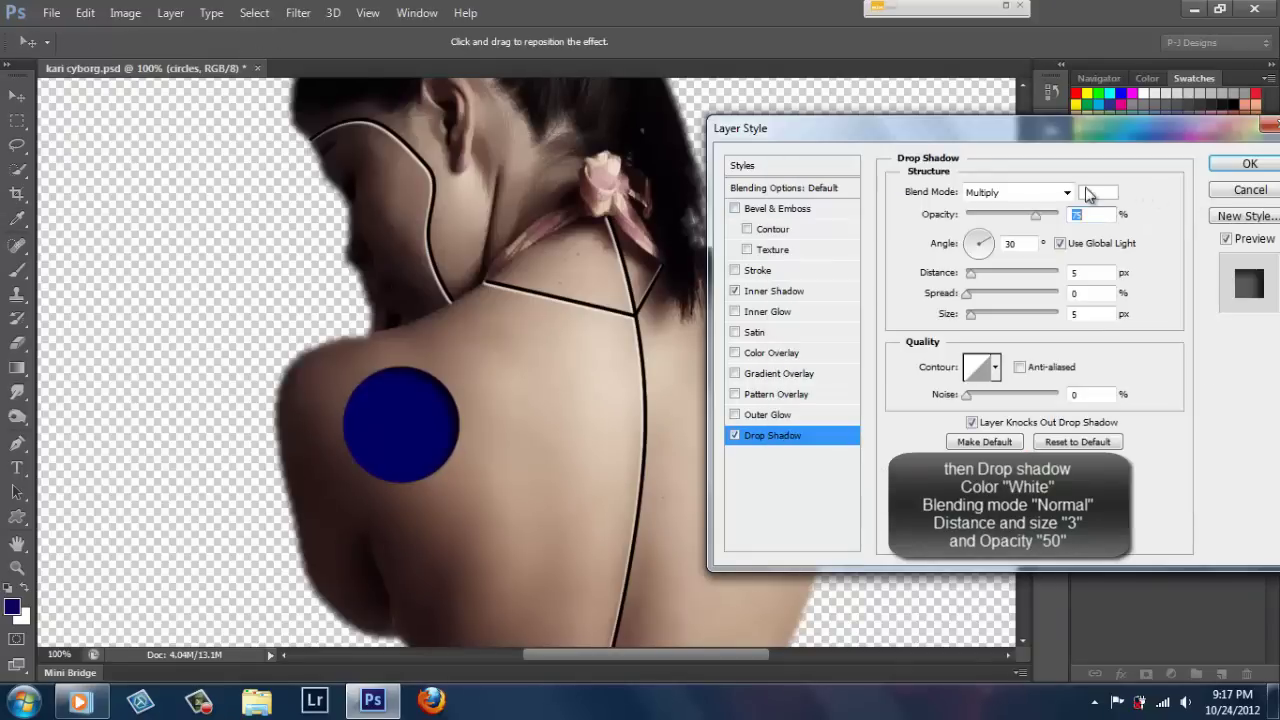
{"action": "left_click", "coordinate": [1067, 192]}
{"action": "left_click", "coordinate": [1033, 212]}
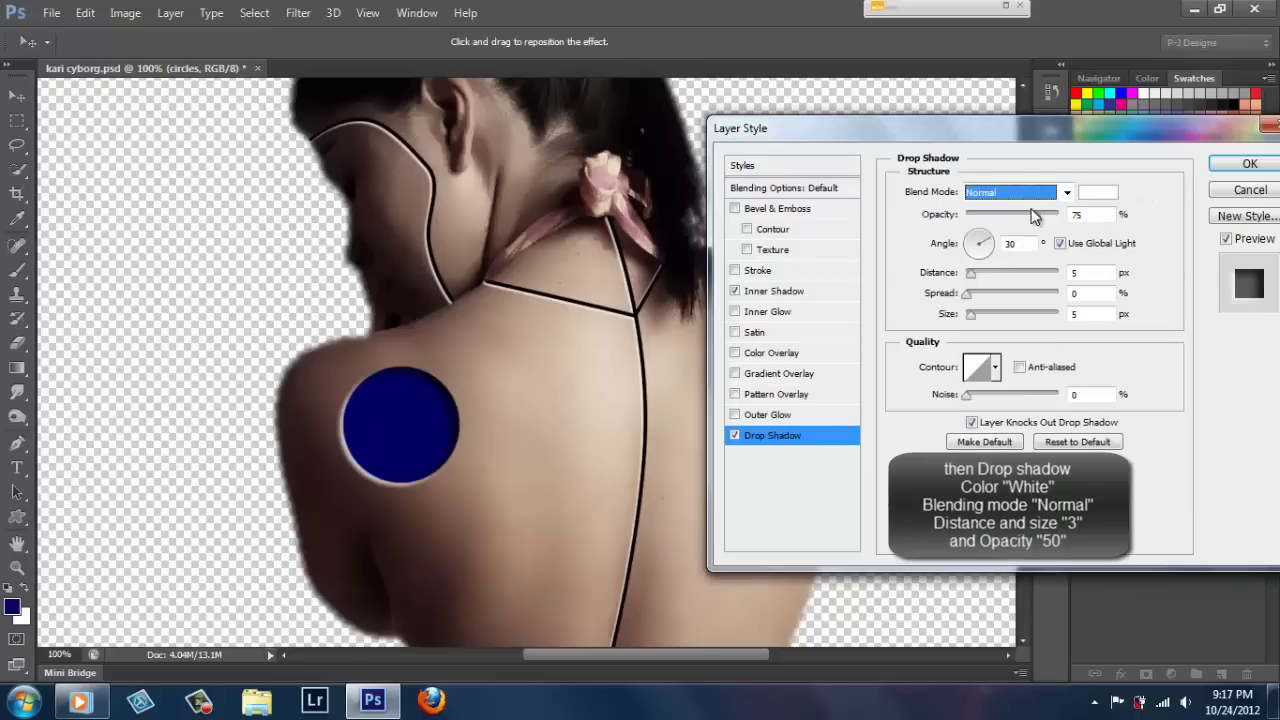
Set the drop shadow distance and size to 3 and opacity to about 47%.
{"action": "double_click", "coordinate": [1074, 273]}
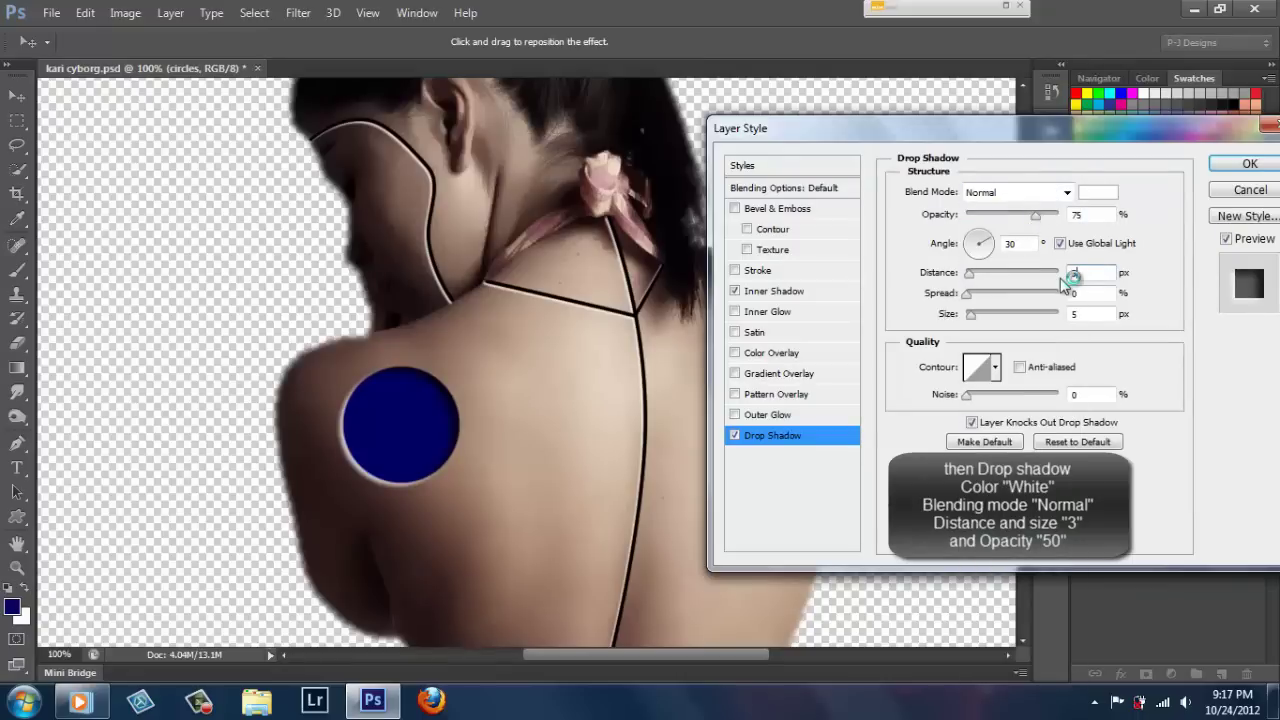
{"action": "type", "text": "3"}
{"action": "double_click", "coordinate": [1072, 313]}
{"action": "type", "text": "3"}
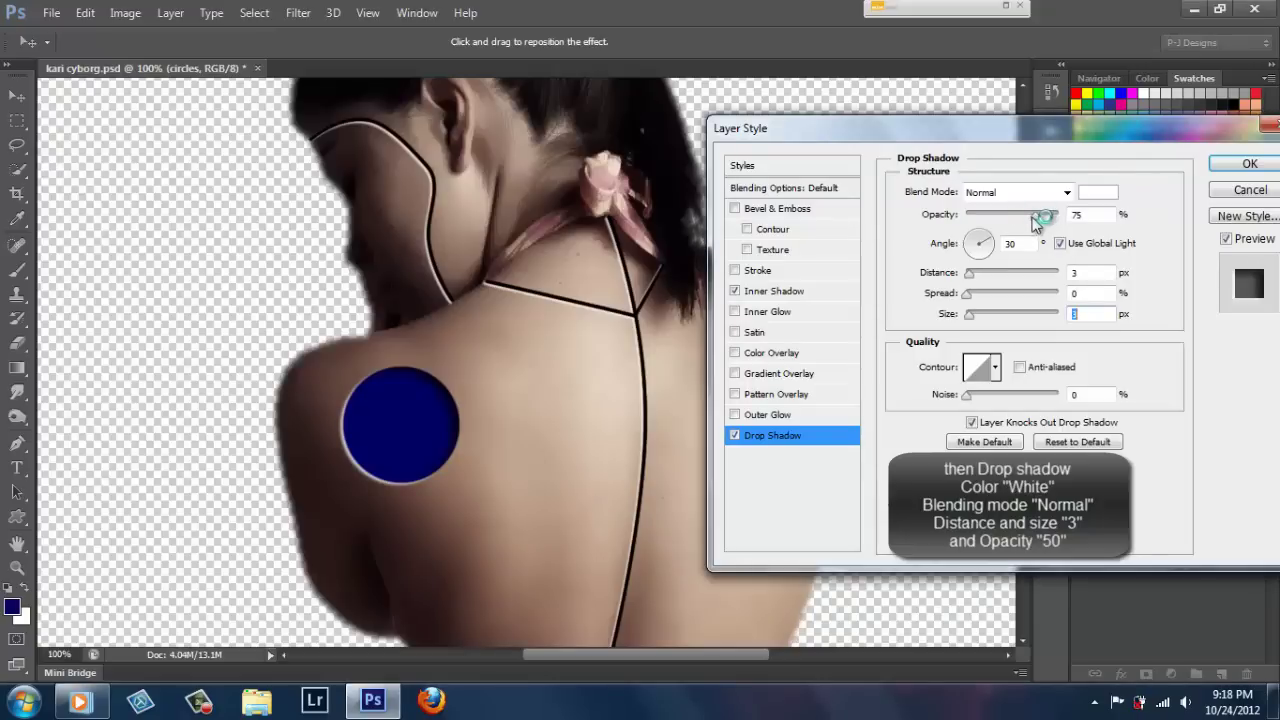
{"action": "left_click", "coordinate": [1020, 216]}
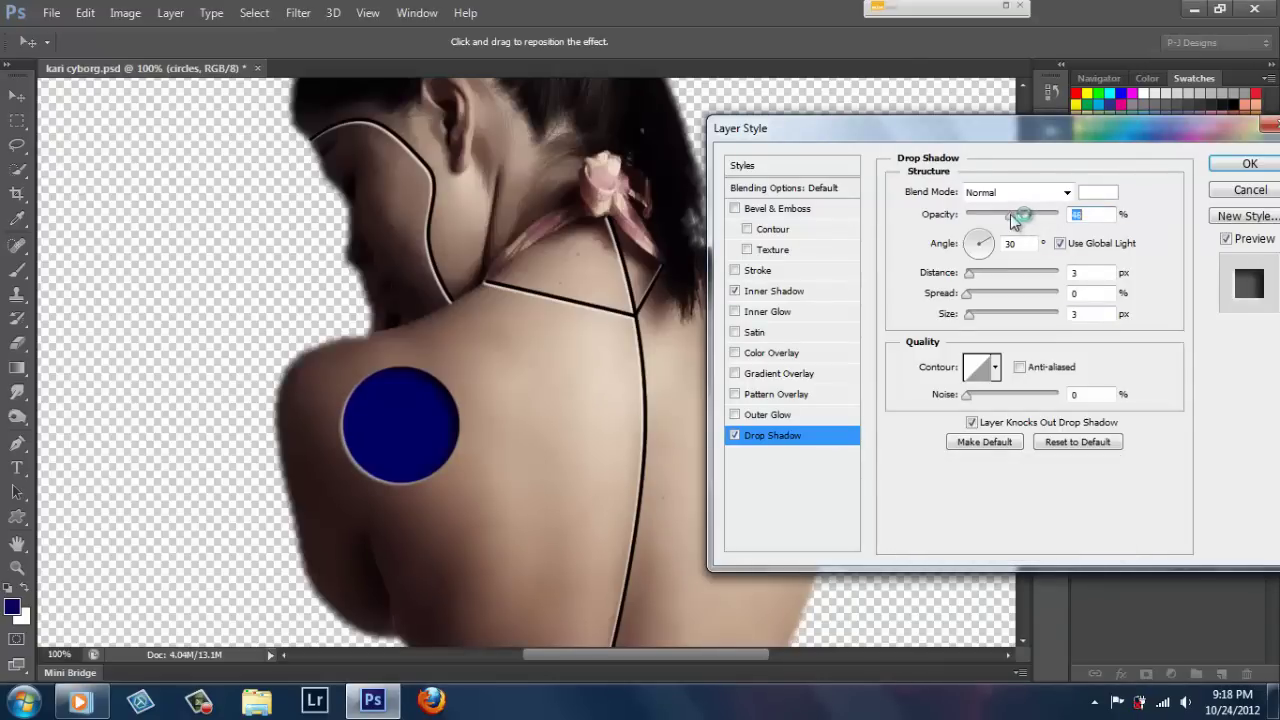
{"action": "left_click_drag", "start_coordinate": [1019, 216], "coordinate": [1010, 216]}
Add a Pattern Overlay using the black/transparent checker at 350% scale, then apply the style.
{"action": "left_click", "coordinate": [774, 395]}
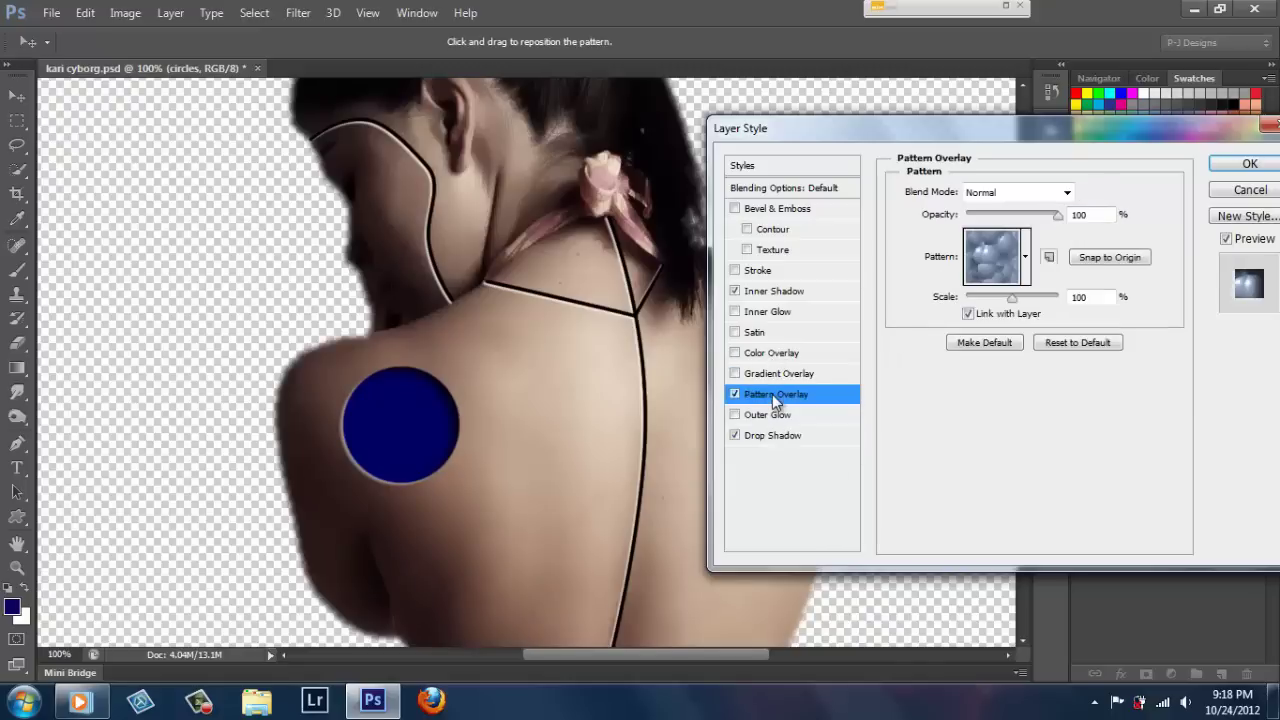
{"action": "left_click", "coordinate": [1029, 257]}
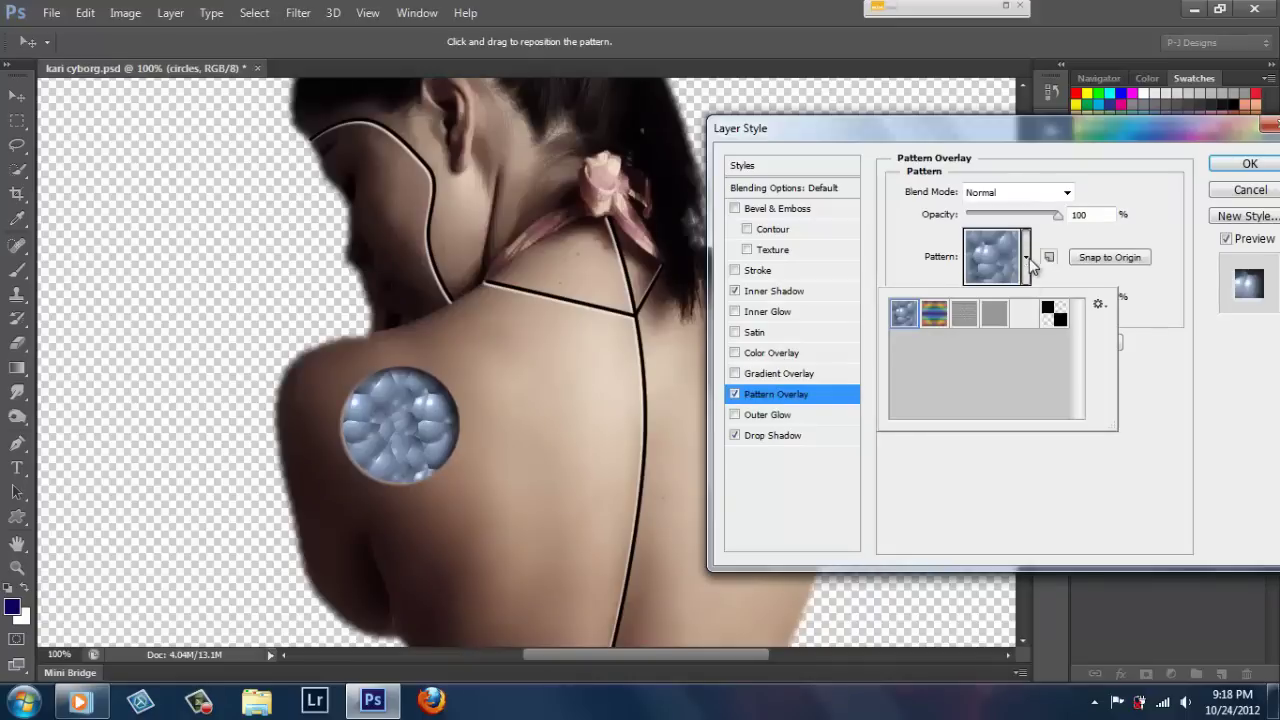
{"action": "left_click", "coordinate": [1052, 313]}
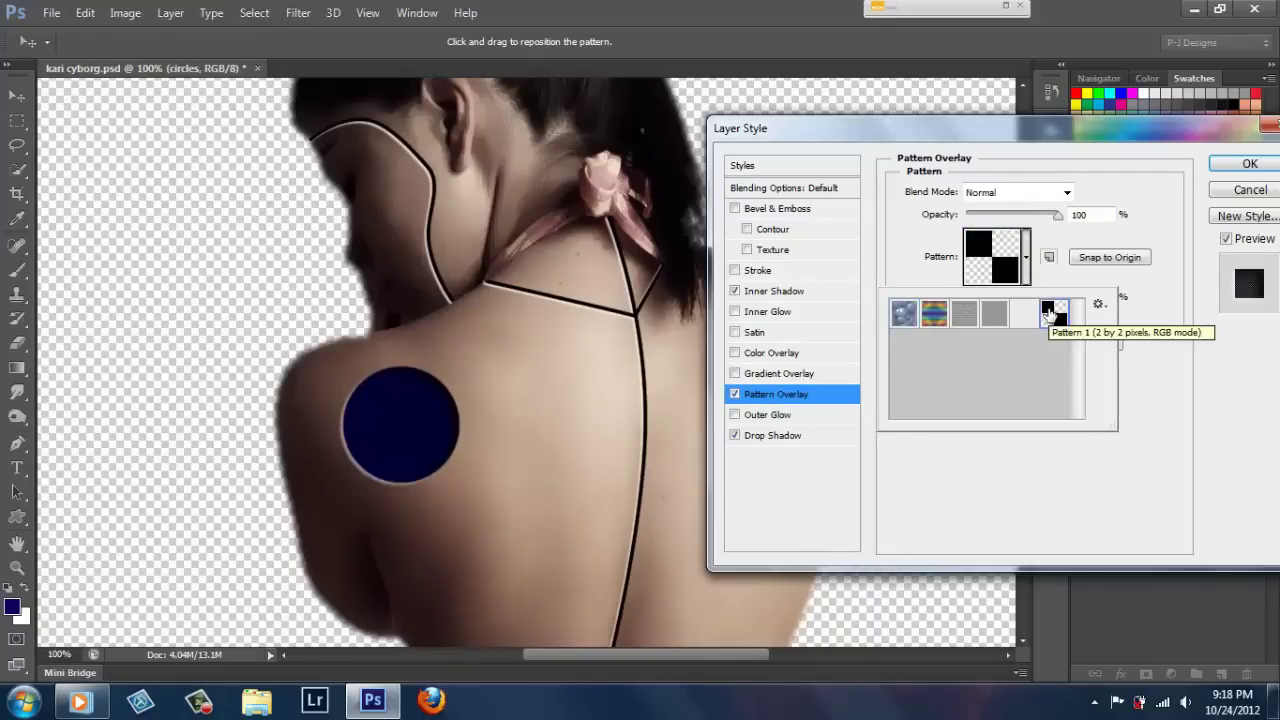
{"action": "left_click", "coordinate": [1028, 272]}
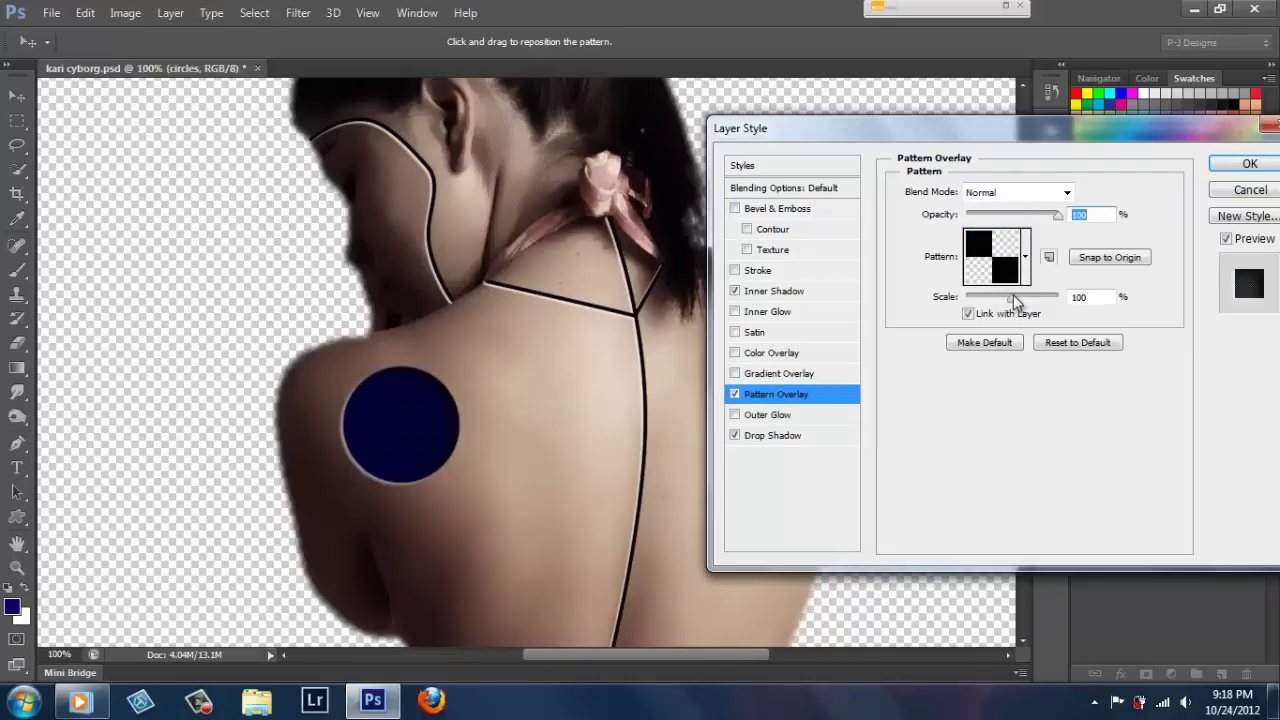
{"action": "left_click_drag", "start_coordinate": [1013, 298], "coordinate": [1026, 300]}
{"action": "type", "text": "350"}
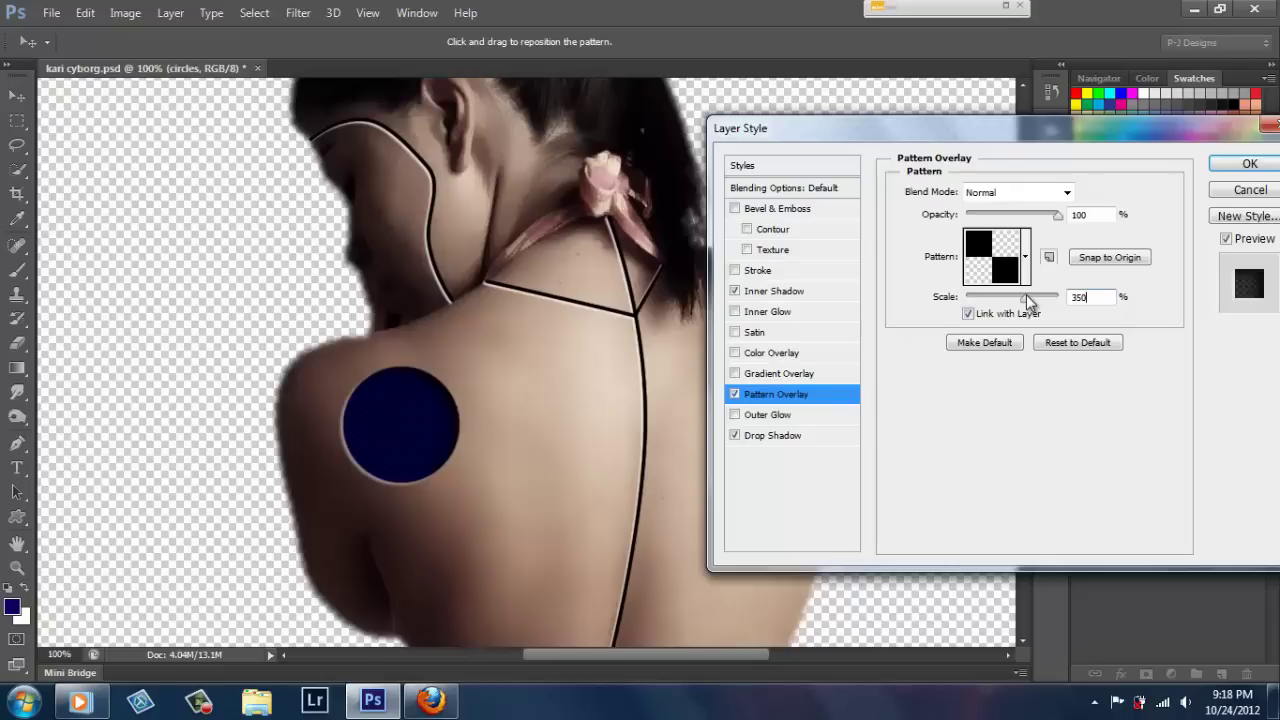
{"action": "left_click", "coordinate": [1233, 168]}
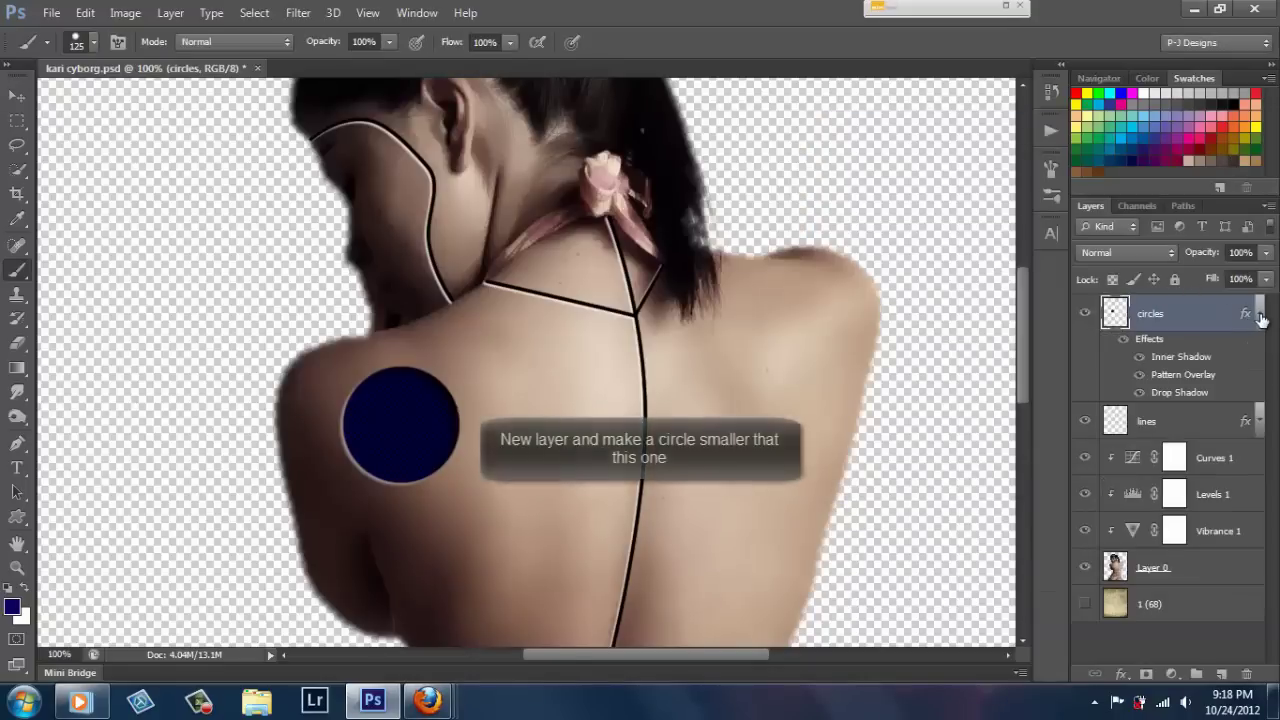
On a new layer above circles, stamp a smaller-brush blue dot in the circle's centre.
{"action": "left_click", "coordinate": [1259, 314]}
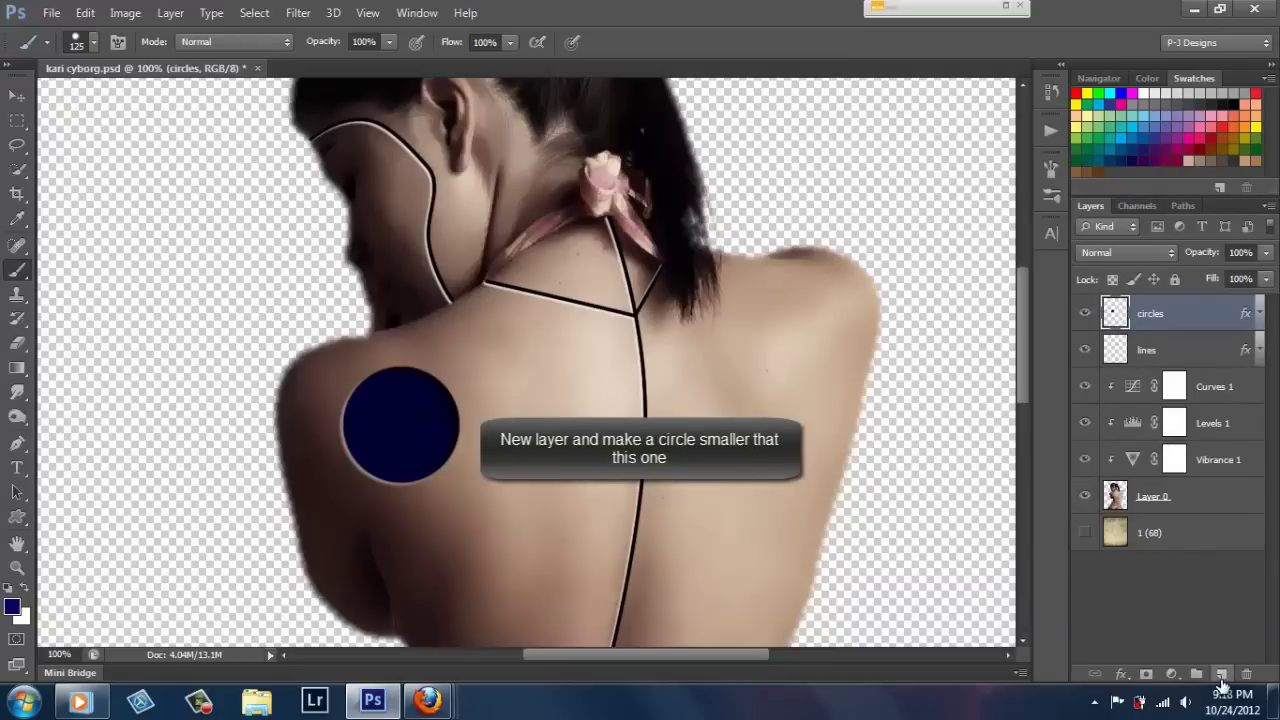
{"action": "key", "text": "ctrl+shift+alt+n"}
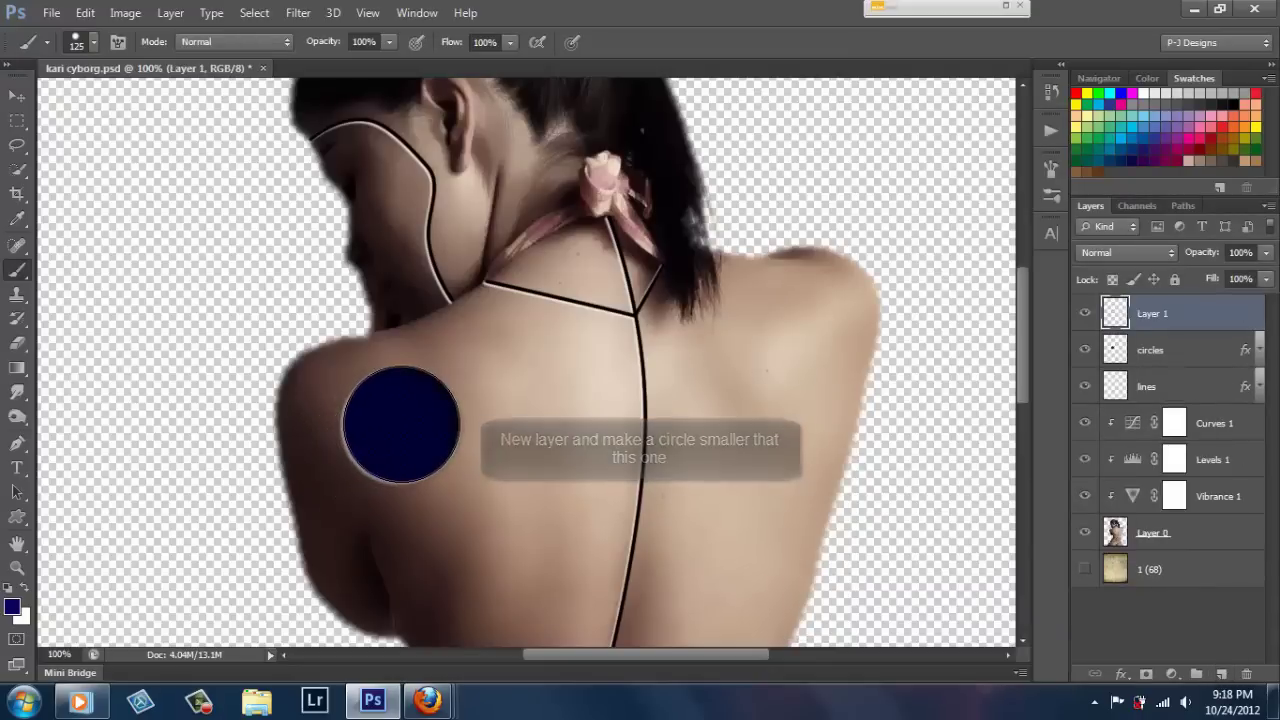
{"action": "key", "text": "bracketleft"}
{"action": "key", "text": "bracketleft"}
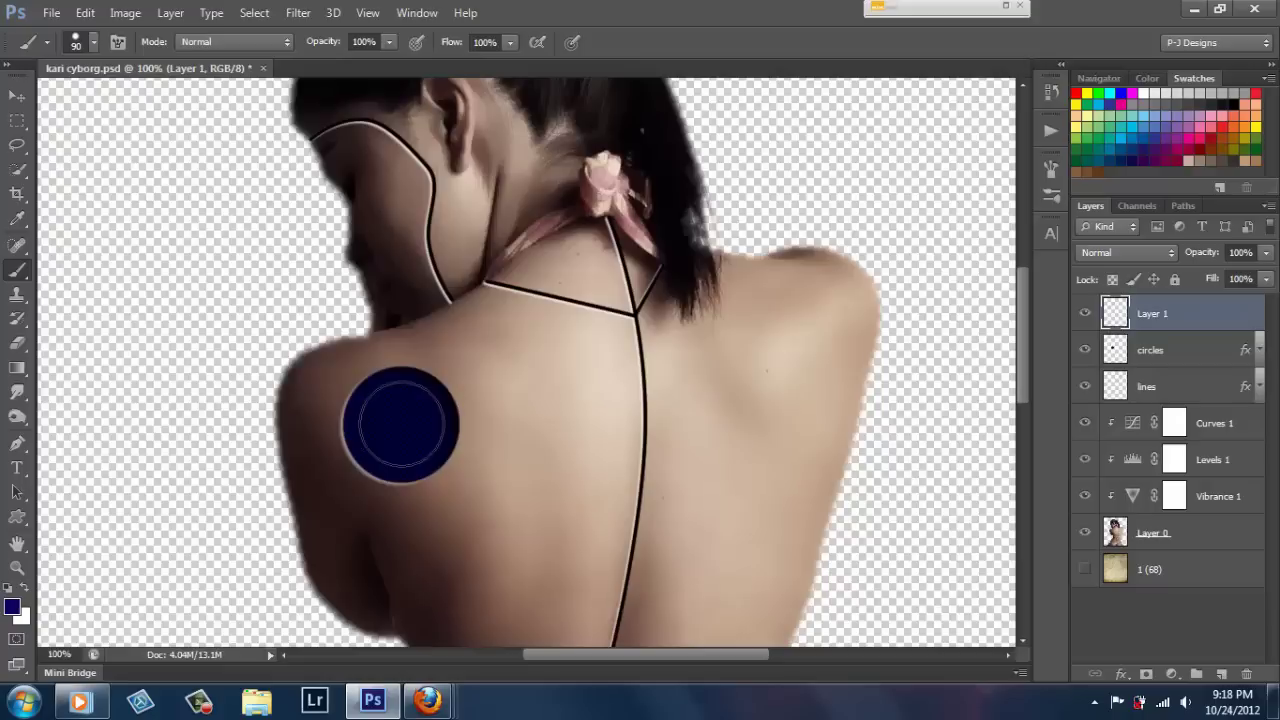
{"action": "key", "text": "bracketleft"}
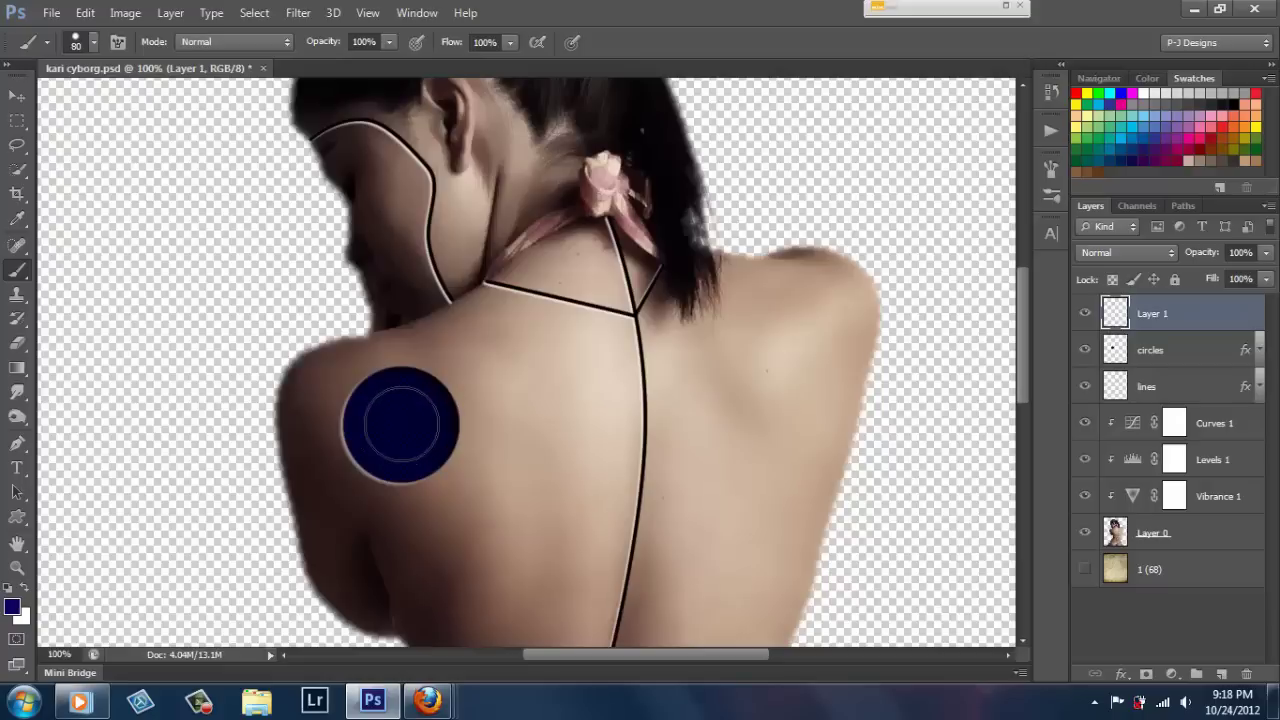
{"action": "key", "text": "bracketleft"}
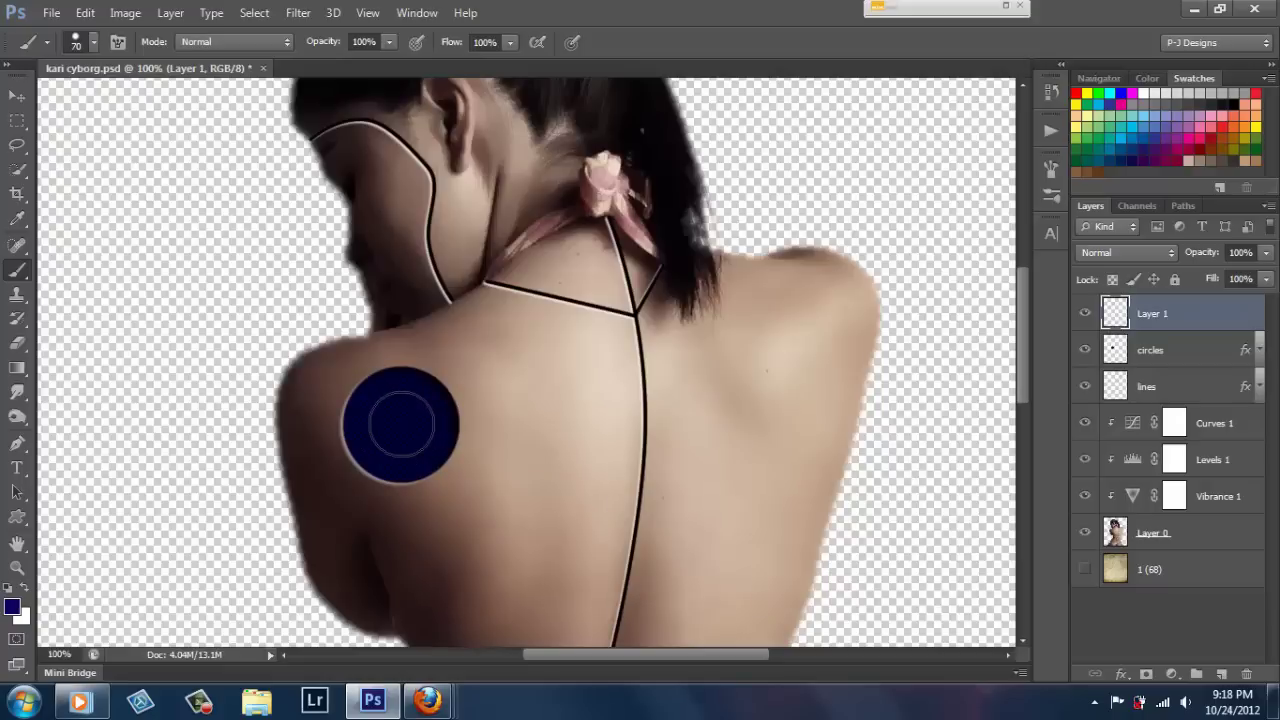
{"action": "left_click", "coordinate": [401, 425]}
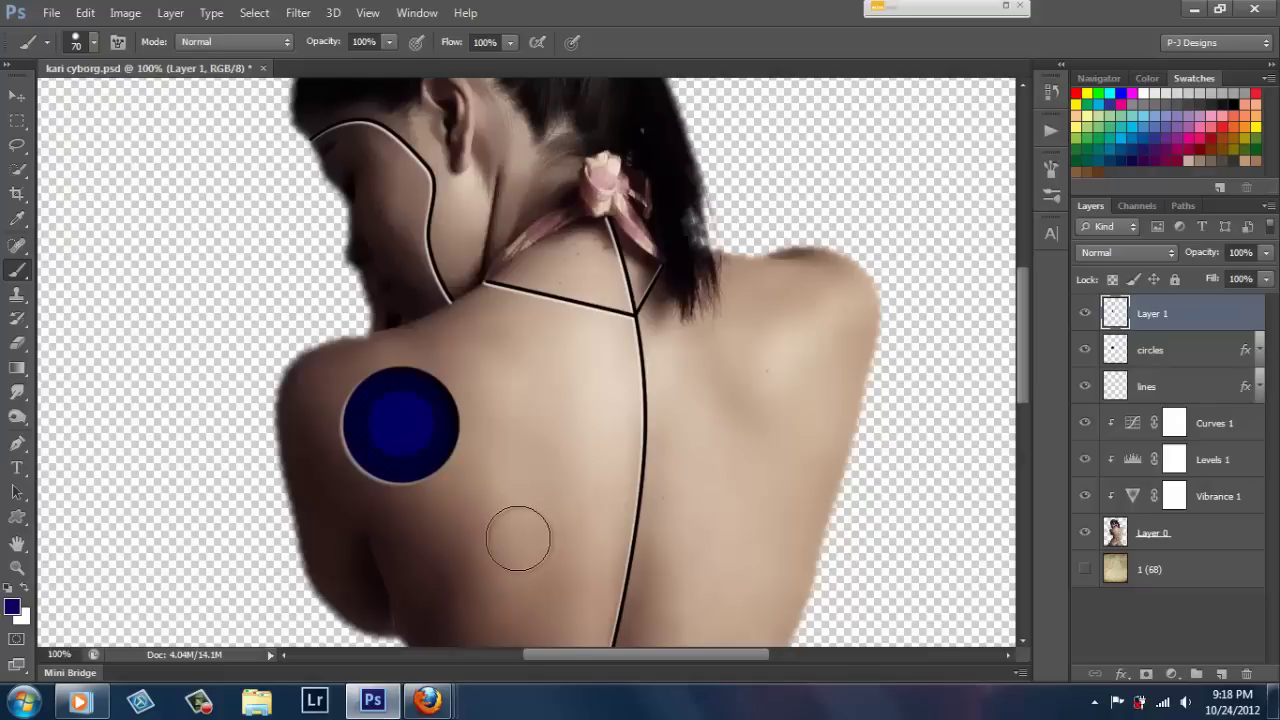
Add a Linear 90° Gradient Overlay to Layer 1 from a blue preset, with a teal left stop.
{"action": "double_click", "coordinate": [1233, 316]}
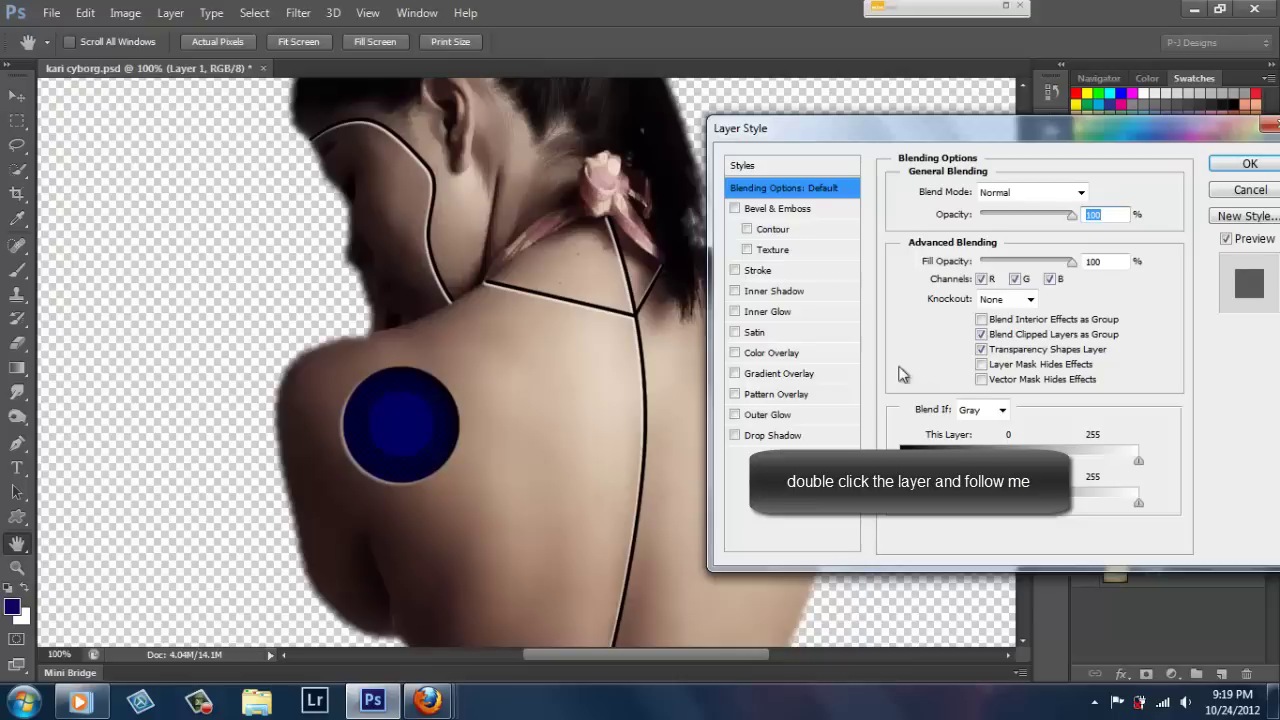
{"action": "left_click", "coordinate": [796, 373]}
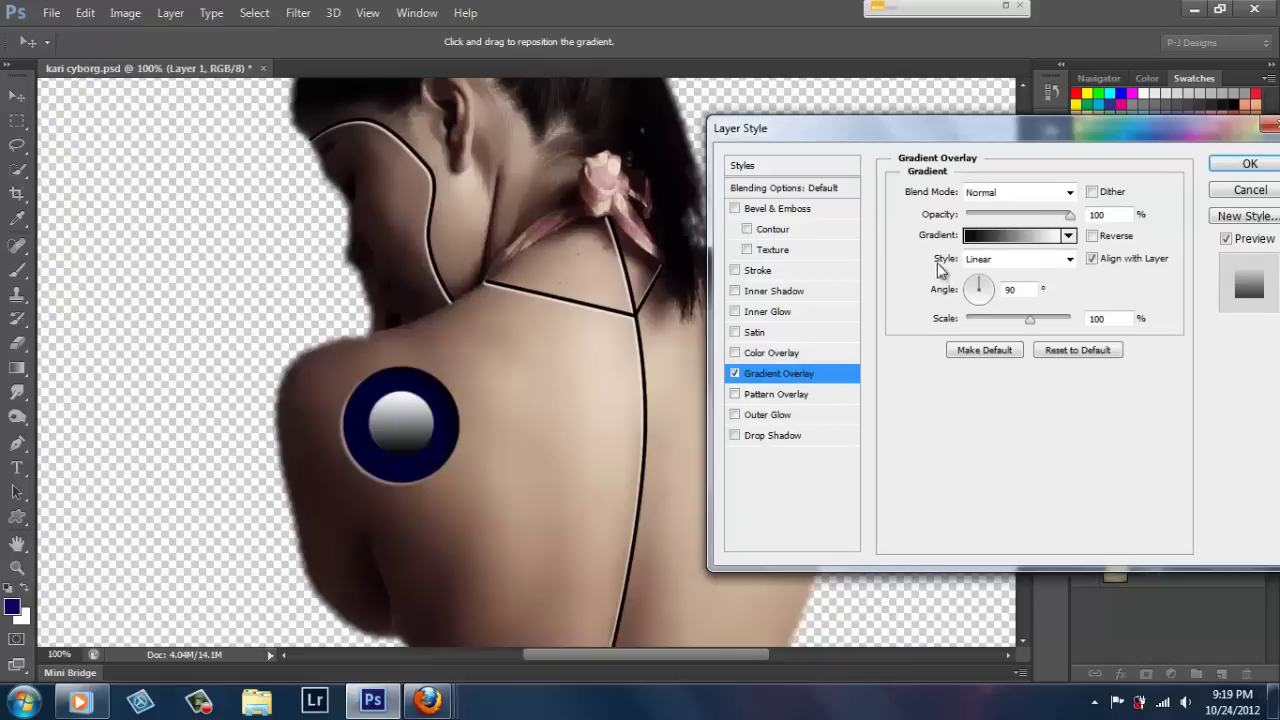
{"action": "left_click", "coordinate": [977, 236]}
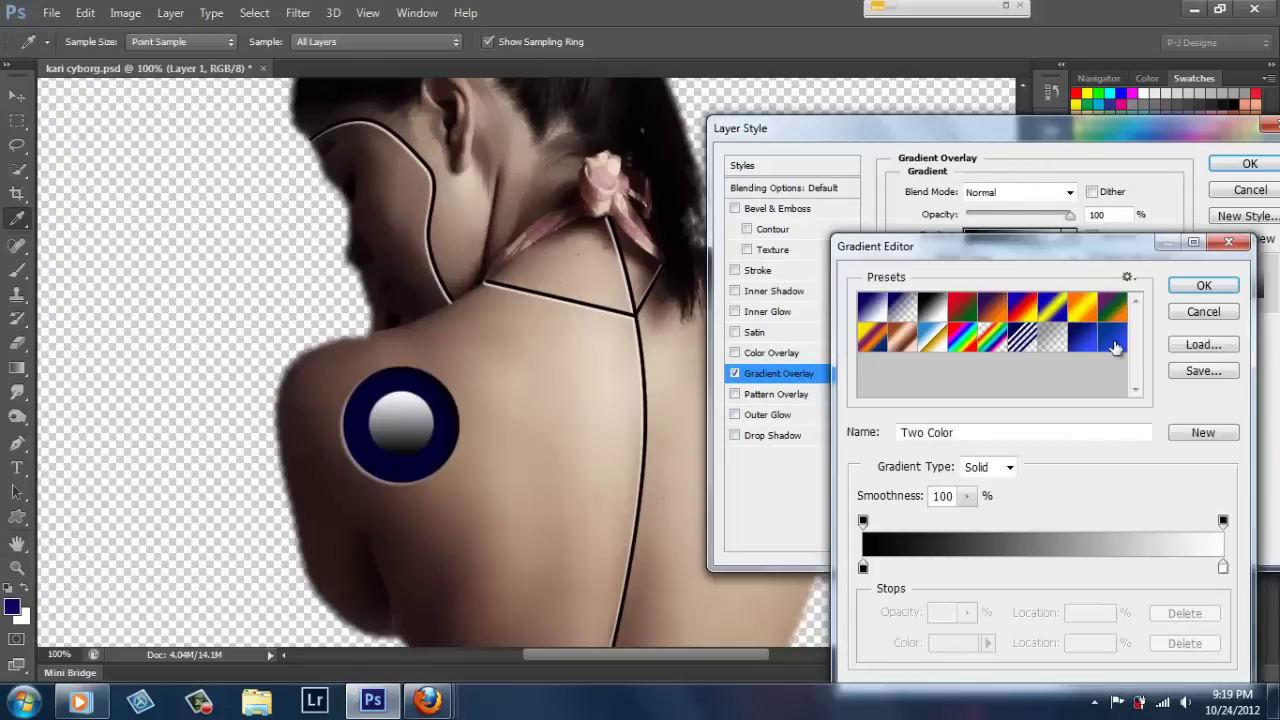
{"action": "left_click", "coordinate": [1112, 338]}
{"action": "left_click", "coordinate": [863, 567]}
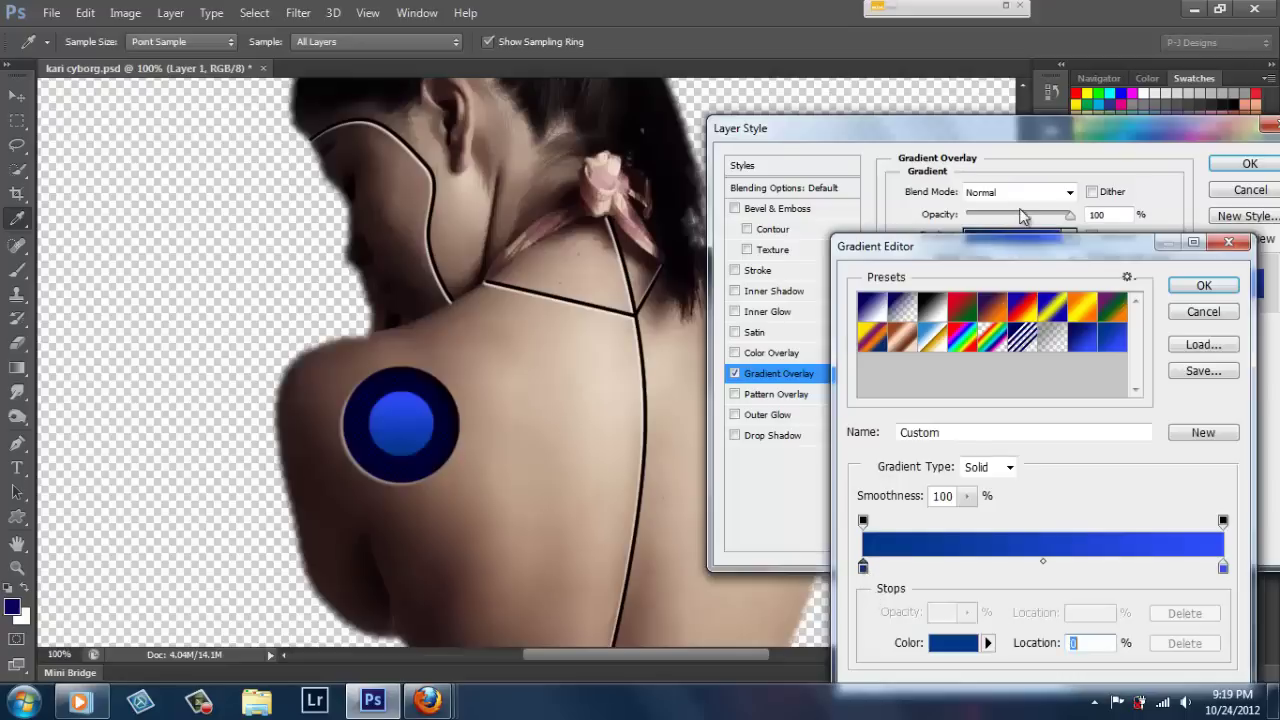
{"action": "left_click", "coordinate": [1109, 93]}
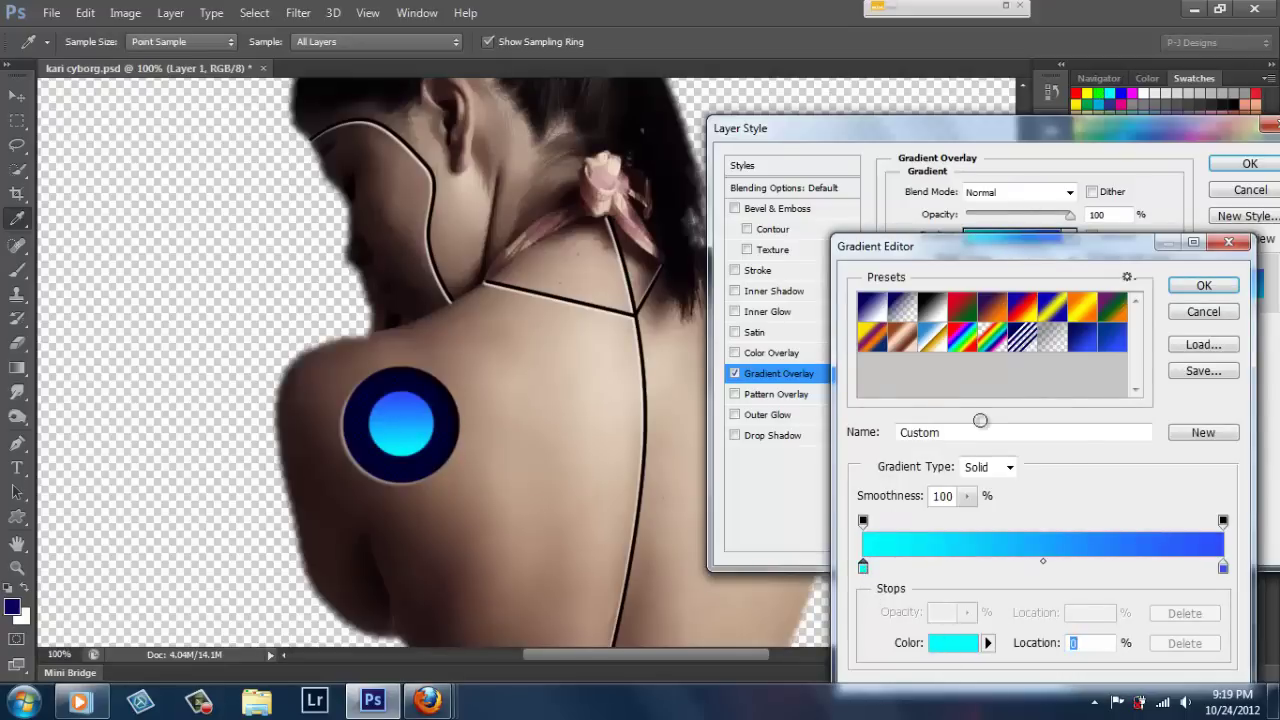
{"action": "left_click", "coordinate": [946, 648]}
{"action": "left_click_drag", "start_coordinate": [1027, 350], "coordinate": [1031, 303]}
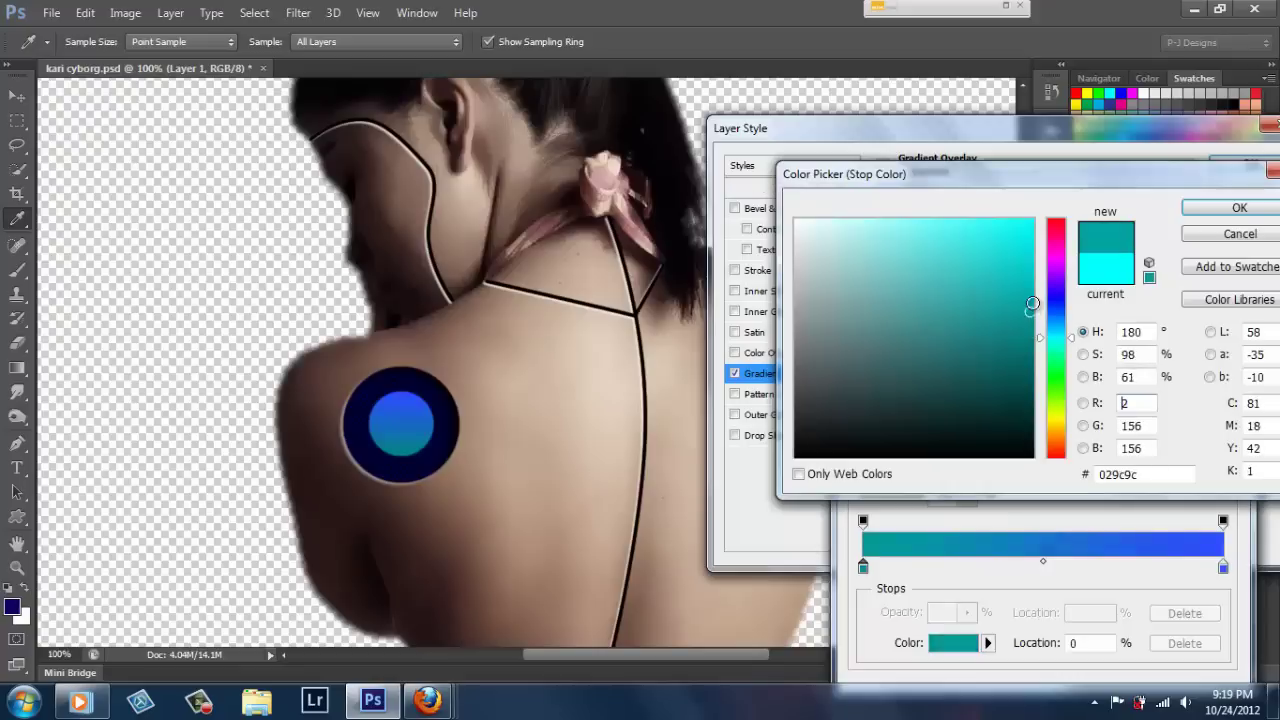
{"action": "left_click", "coordinate": [1212, 206]}
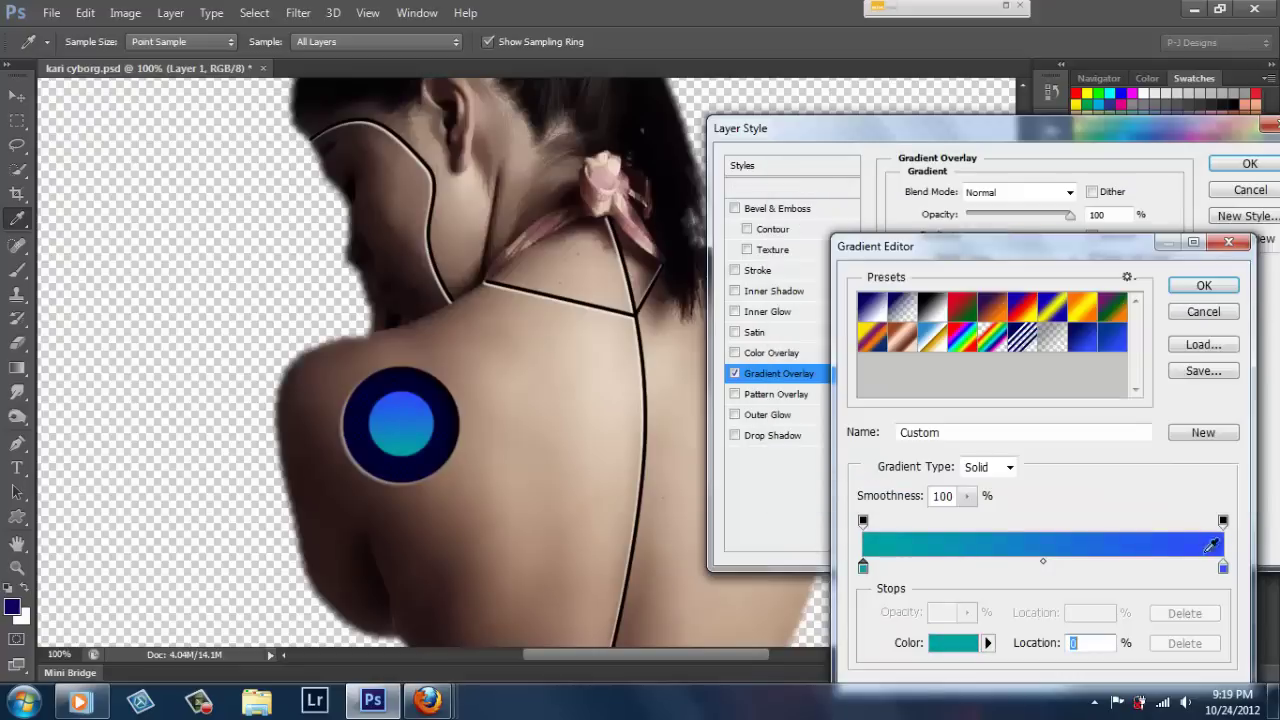
Make the right stop cyan and retune the left stop to teal-blue #0a80a2.
{"action": "left_click", "coordinate": [1222, 567]}
{"action": "left_click", "coordinate": [1113, 93]}
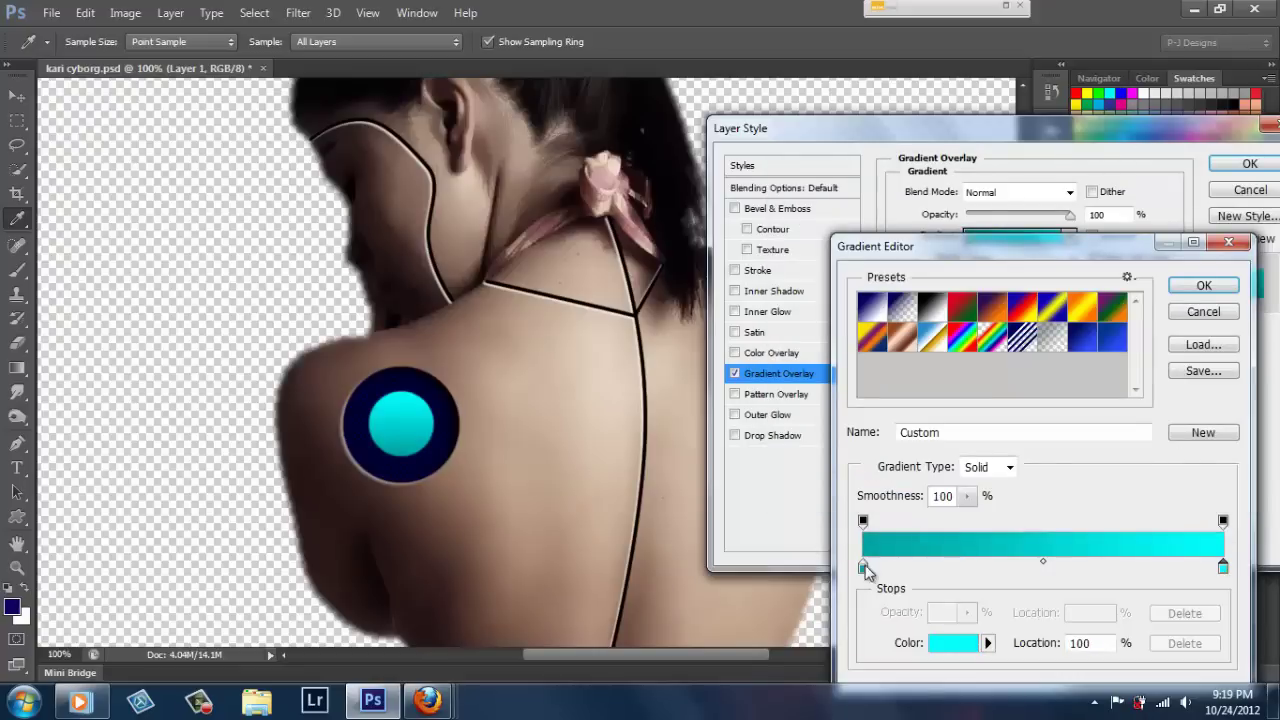
{"action": "left_click", "coordinate": [863, 567]}
{"action": "left_click", "coordinate": [955, 645]}
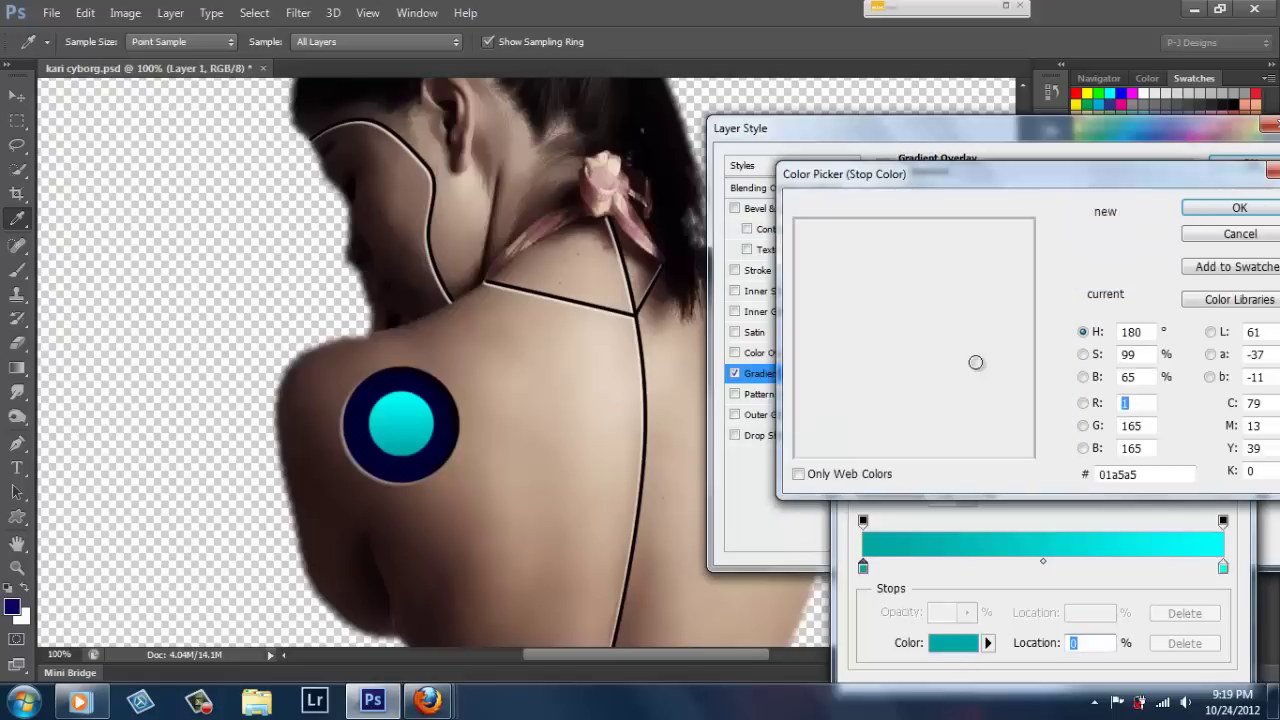
{"action": "left_click_drag", "start_coordinate": [1043, 343], "coordinate": [1042, 335]}
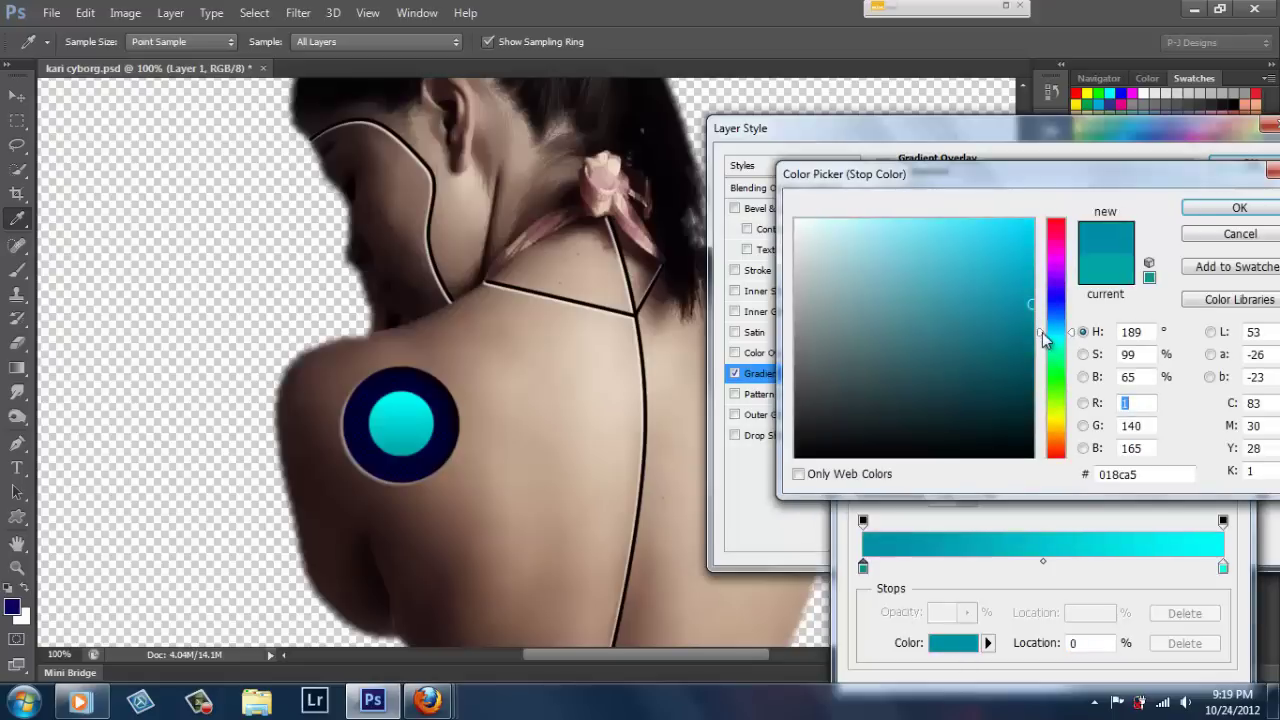
{"action": "left_click", "coordinate": [1023, 287]}
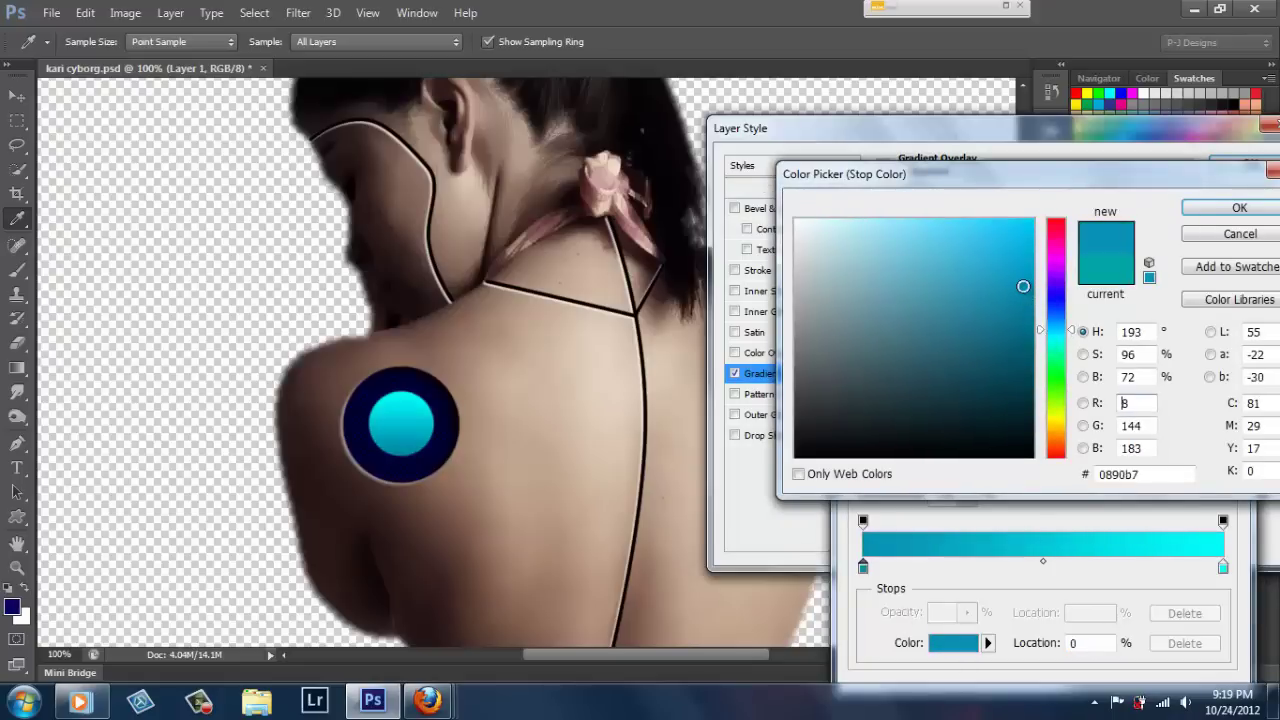
{"action": "left_click", "coordinate": [1018, 308]}
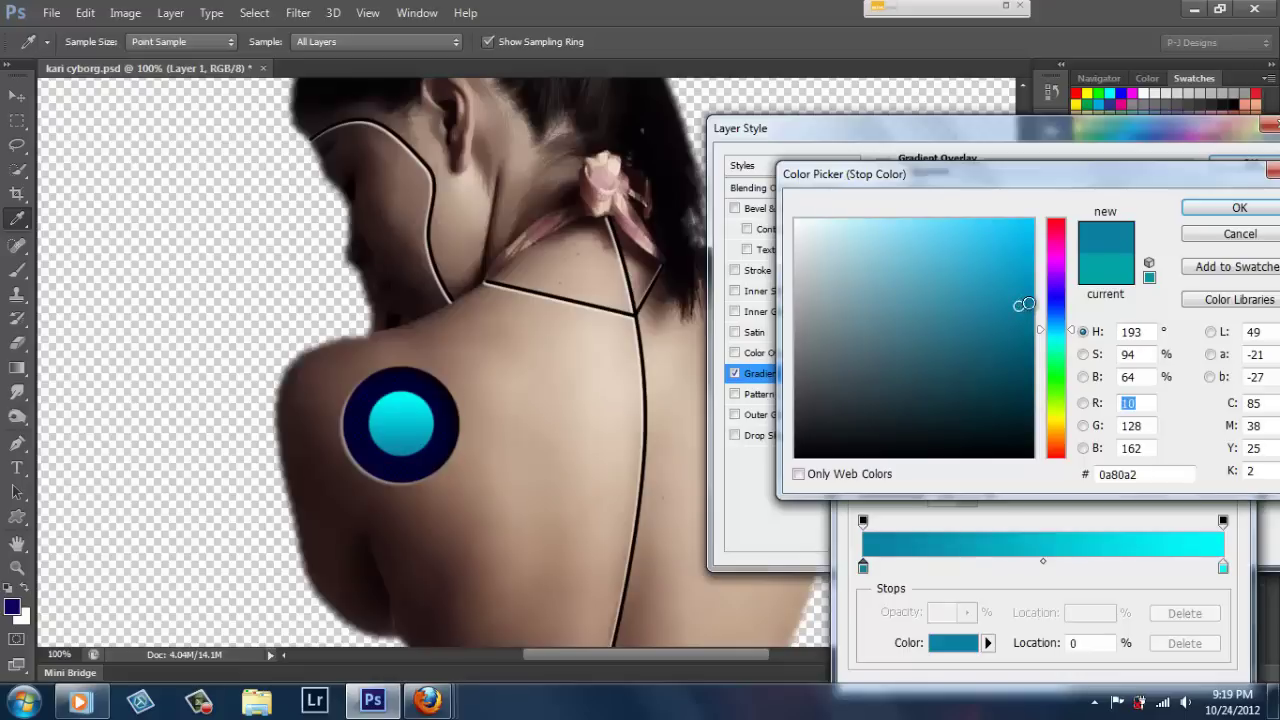
{"action": "left_click", "coordinate": [1030, 306]}
{"action": "left_click", "coordinate": [1213, 210]}
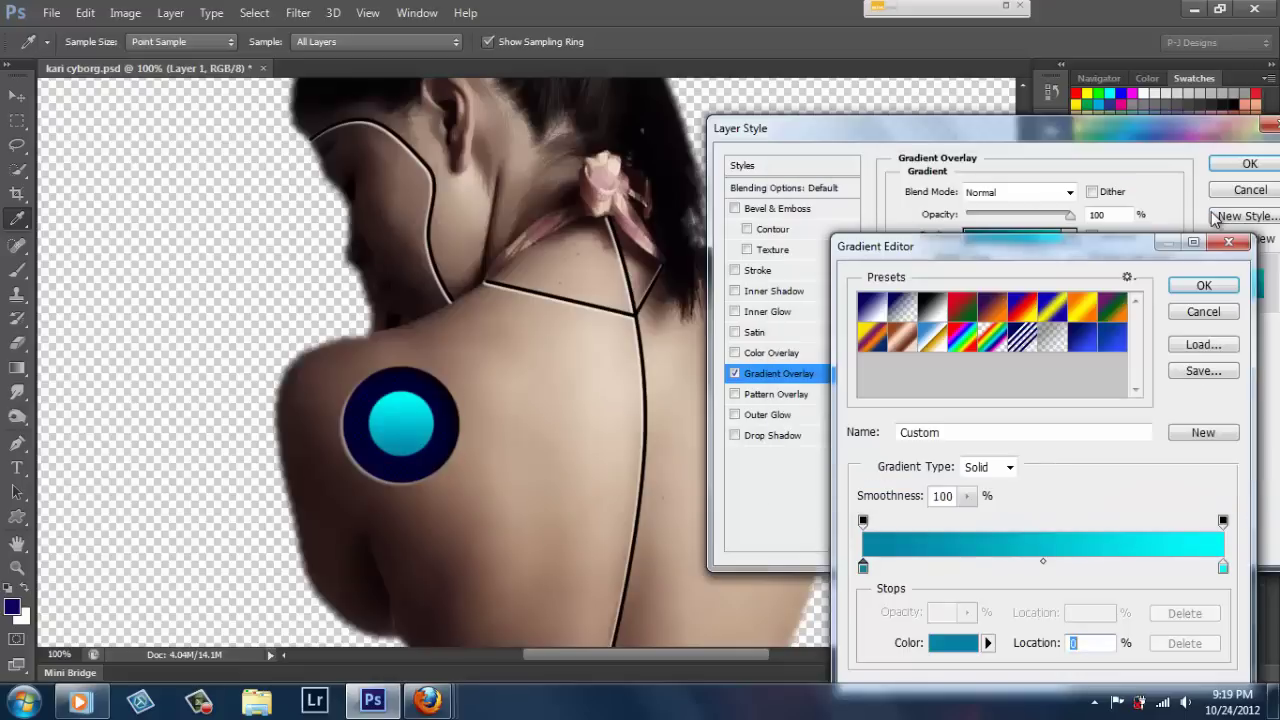
{"action": "left_click", "coordinate": [1208, 286]}
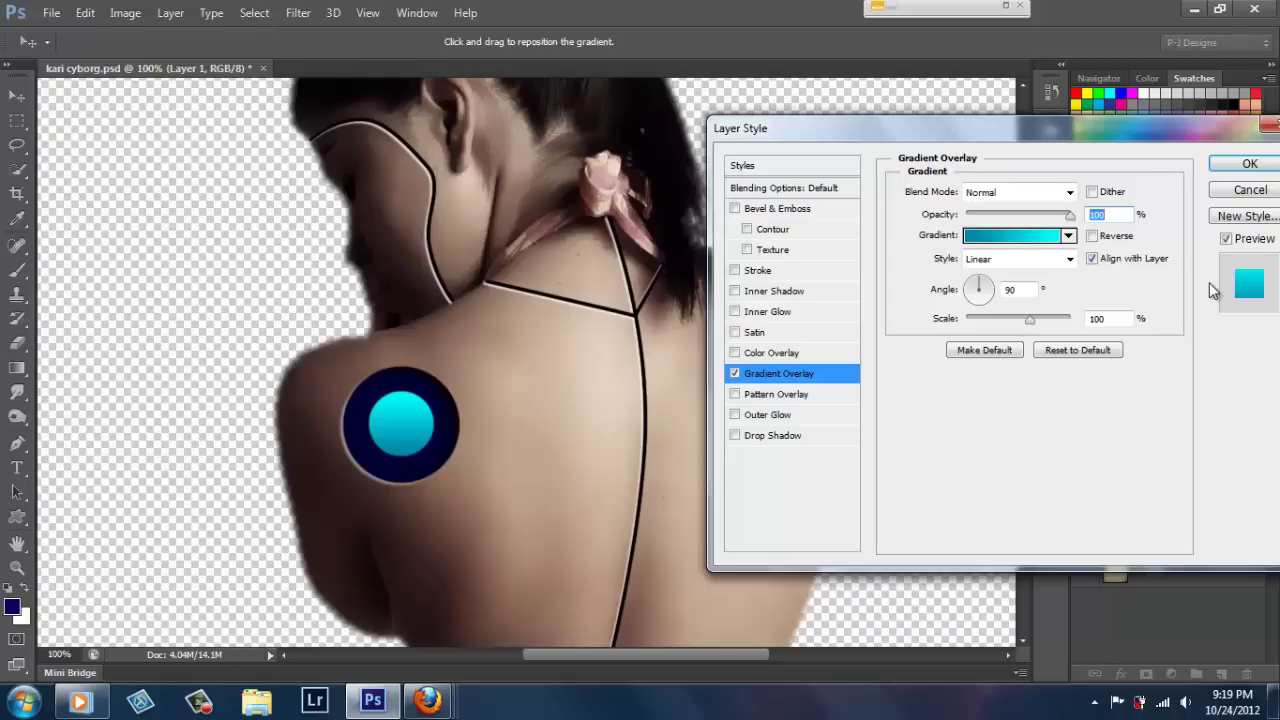
Add a white Overlay Satin sheen with larger size and distance.
{"action": "left_click", "coordinate": [845, 333]}
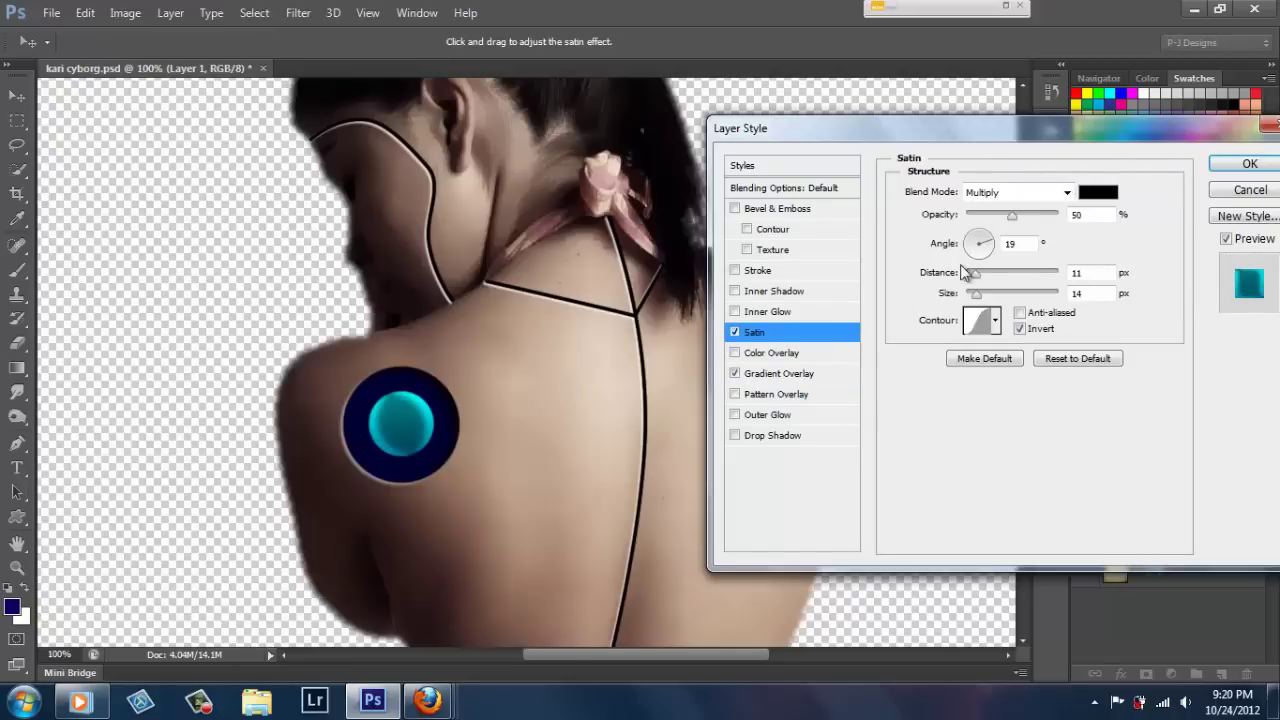
{"action": "left_click", "coordinate": [1067, 192]}
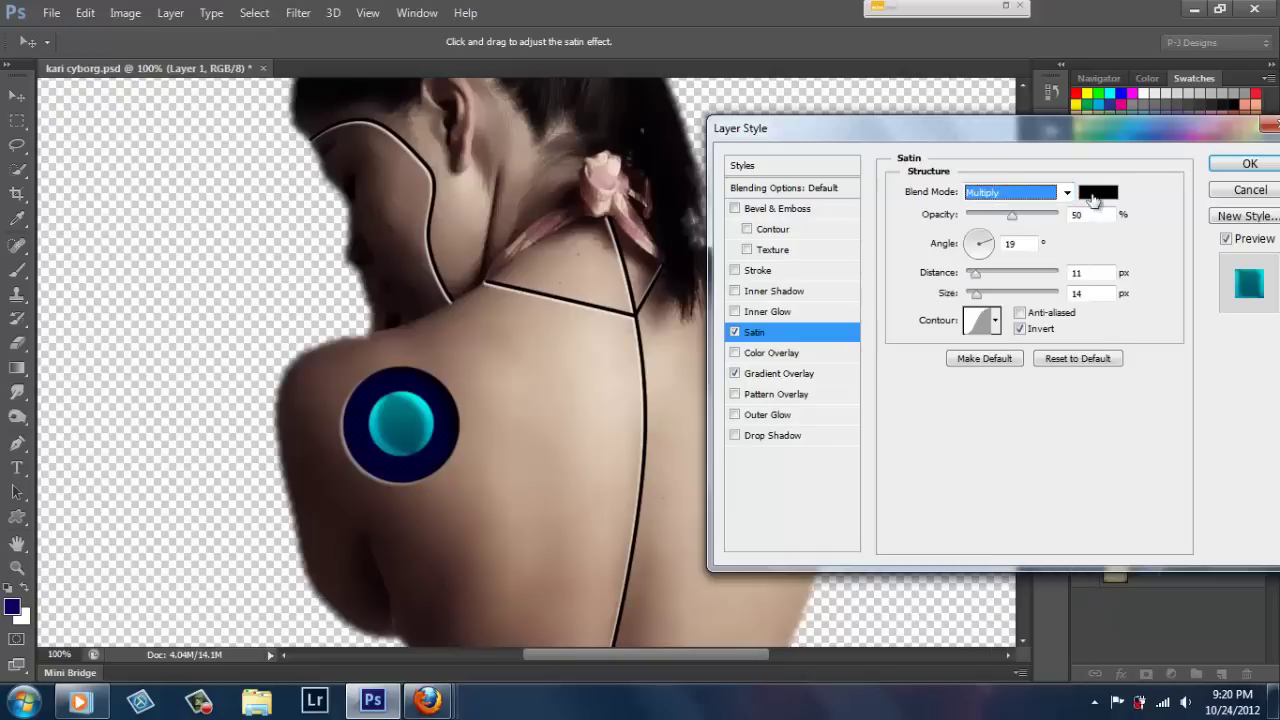
{"action": "left_click", "coordinate": [1095, 197]}
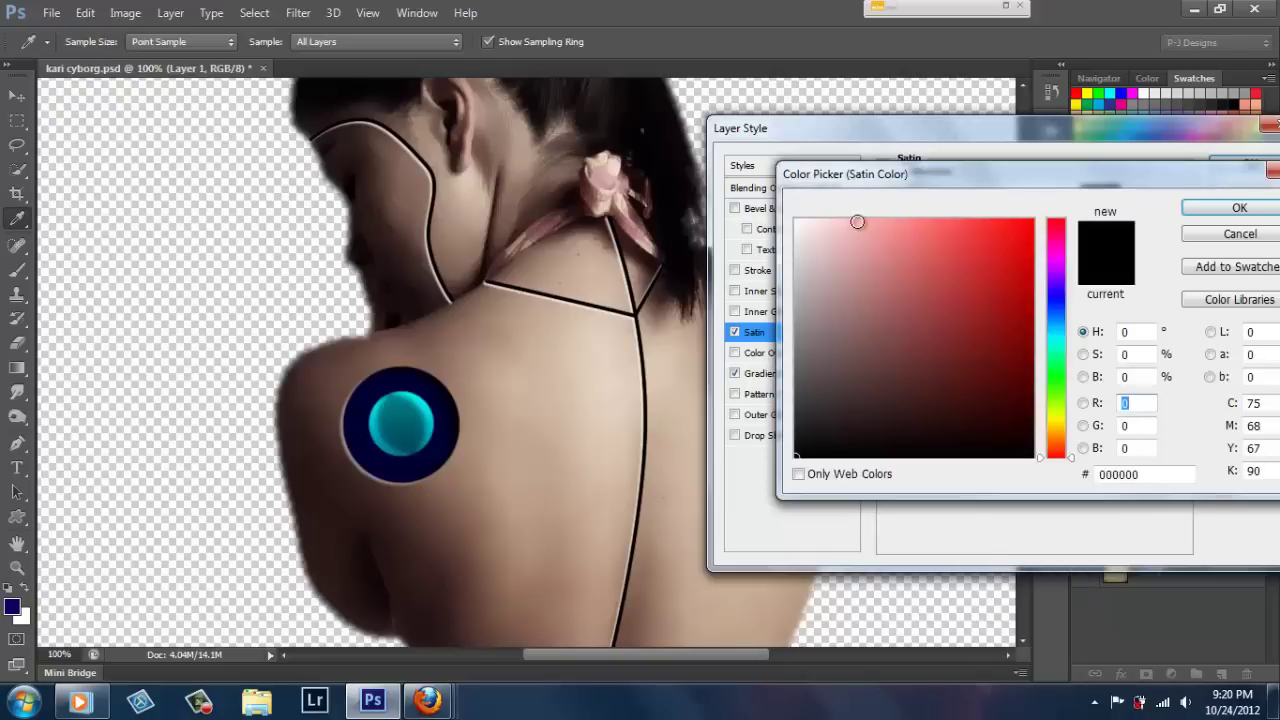
{"action": "left_click", "coordinate": [810, 227]}
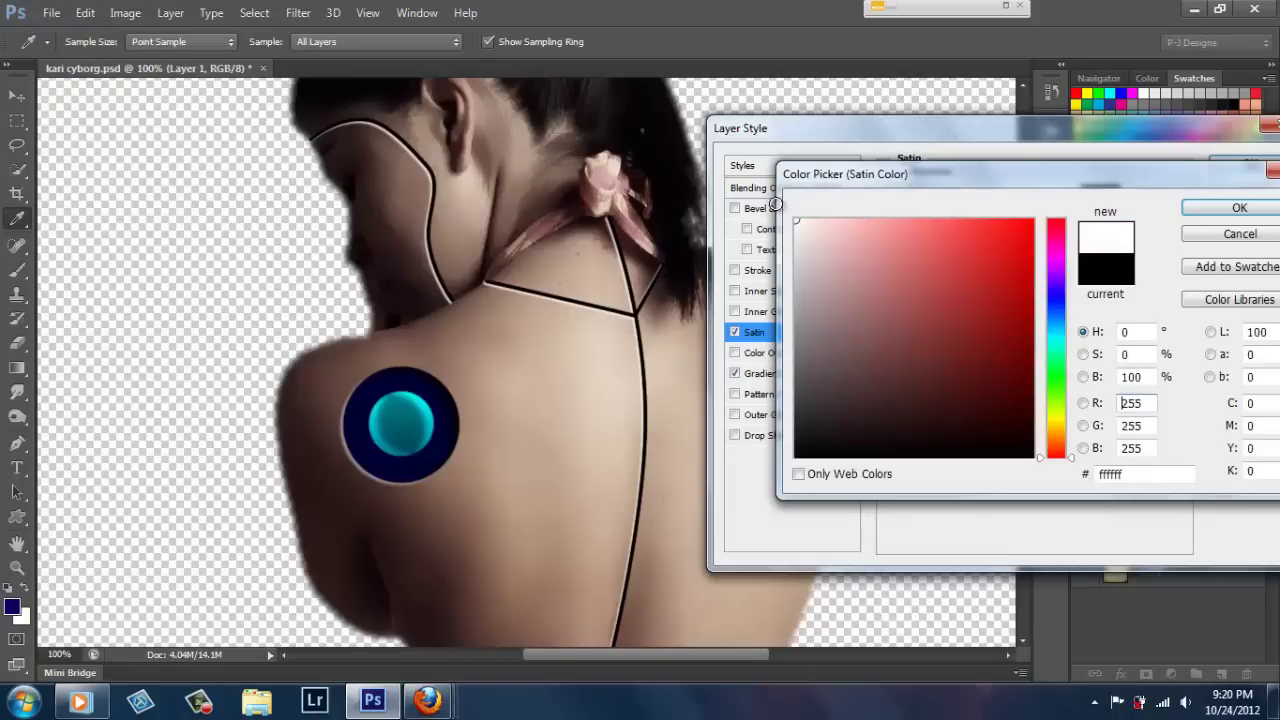
{"action": "left_click", "coordinate": [1207, 208]}
{"action": "left_click", "coordinate": [1067, 192]}
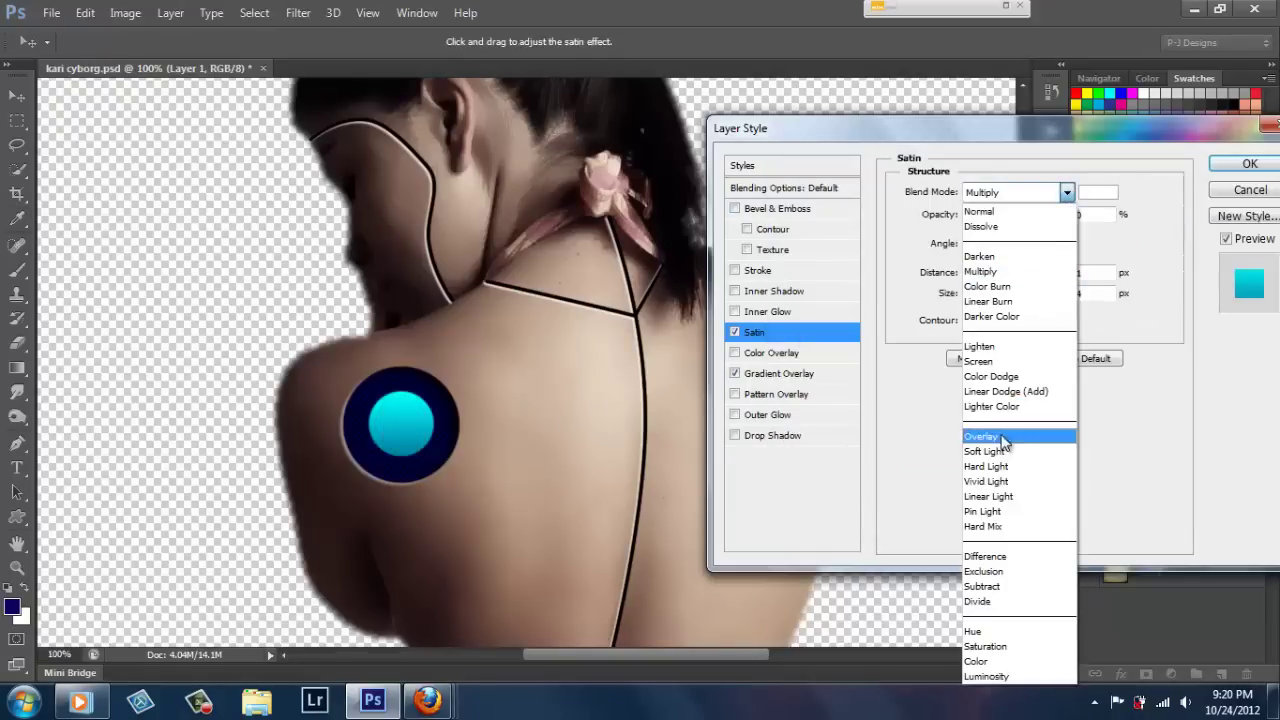
{"action": "left_click", "coordinate": [996, 437]}
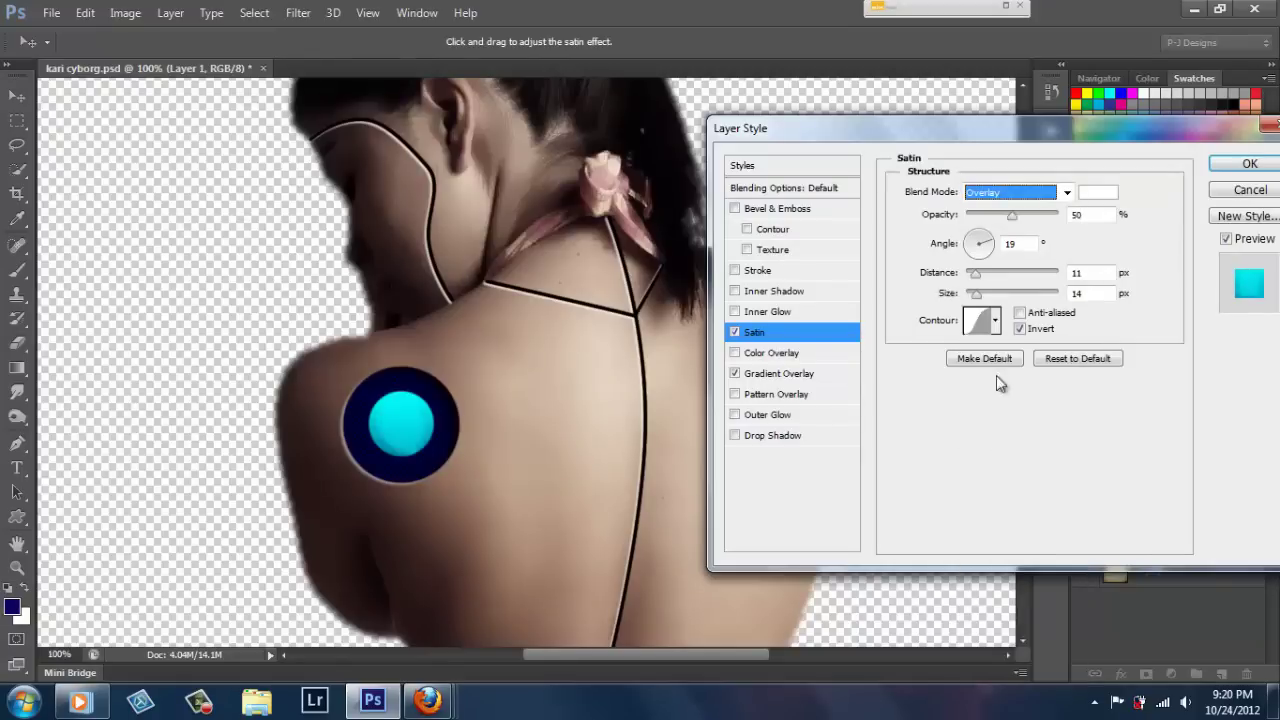
{"action": "mouse_move", "coordinate": [977, 295]}
{"action": "left_mouse_down"}
{"action": "mouse_move", "coordinate": [1020, 268]}
{"action": "mouse_move", "coordinate": [996, 276]}
{"action": "mouse_move", "coordinate": [986, 300]}
{"action": "left_mouse_up"}
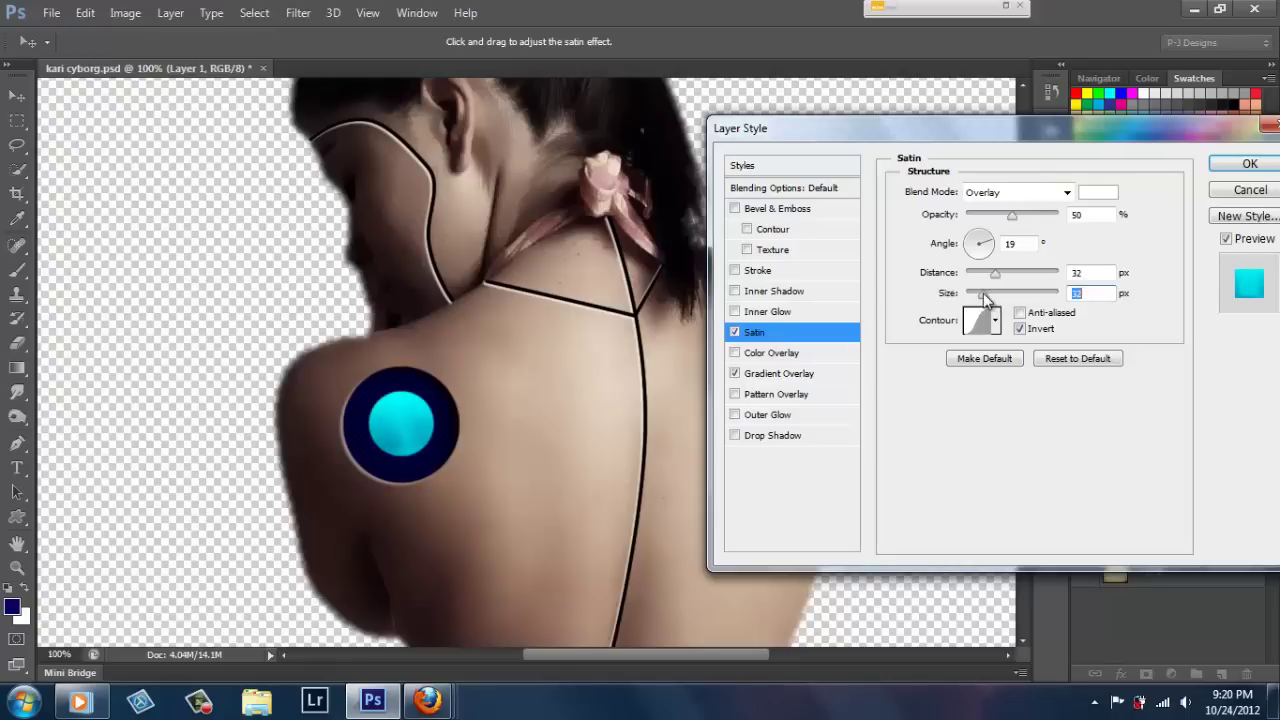
Add a drop shadow, lower Gradient Overlay opacity, push Satin to 100%, and apply.
{"action": "left_click", "coordinate": [758, 443]}
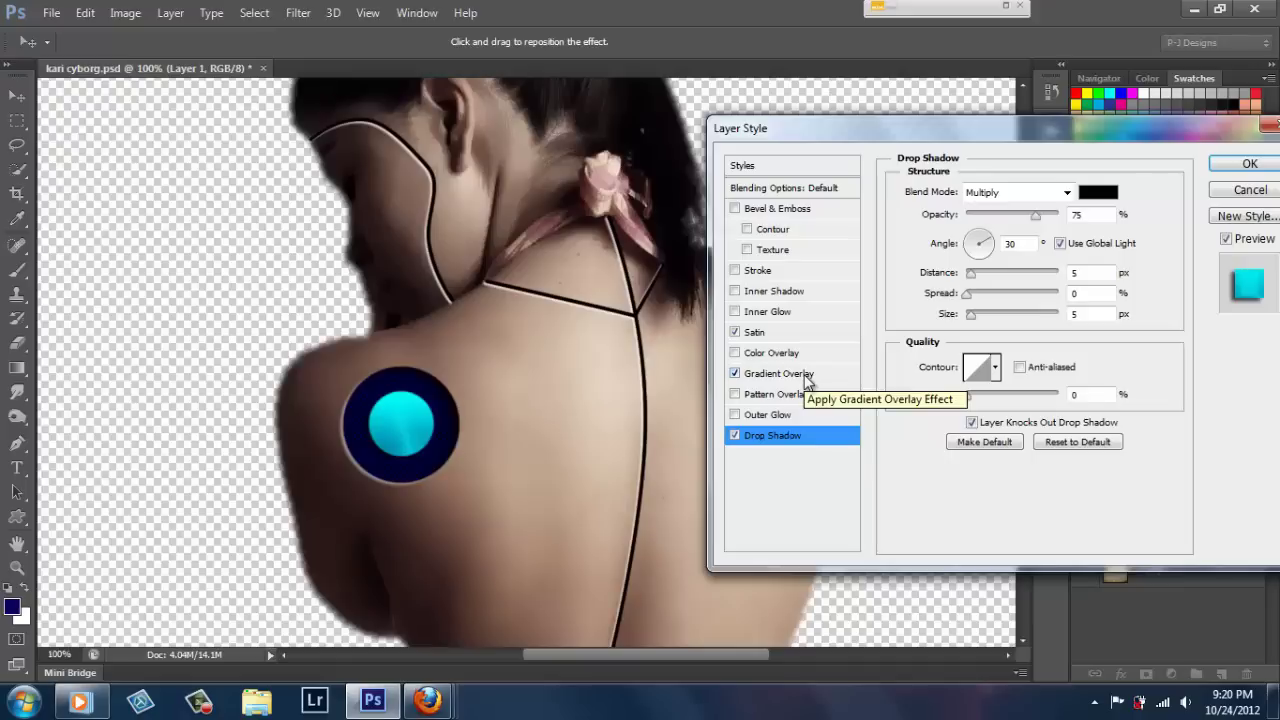
{"action": "left_click", "coordinate": [810, 377]}
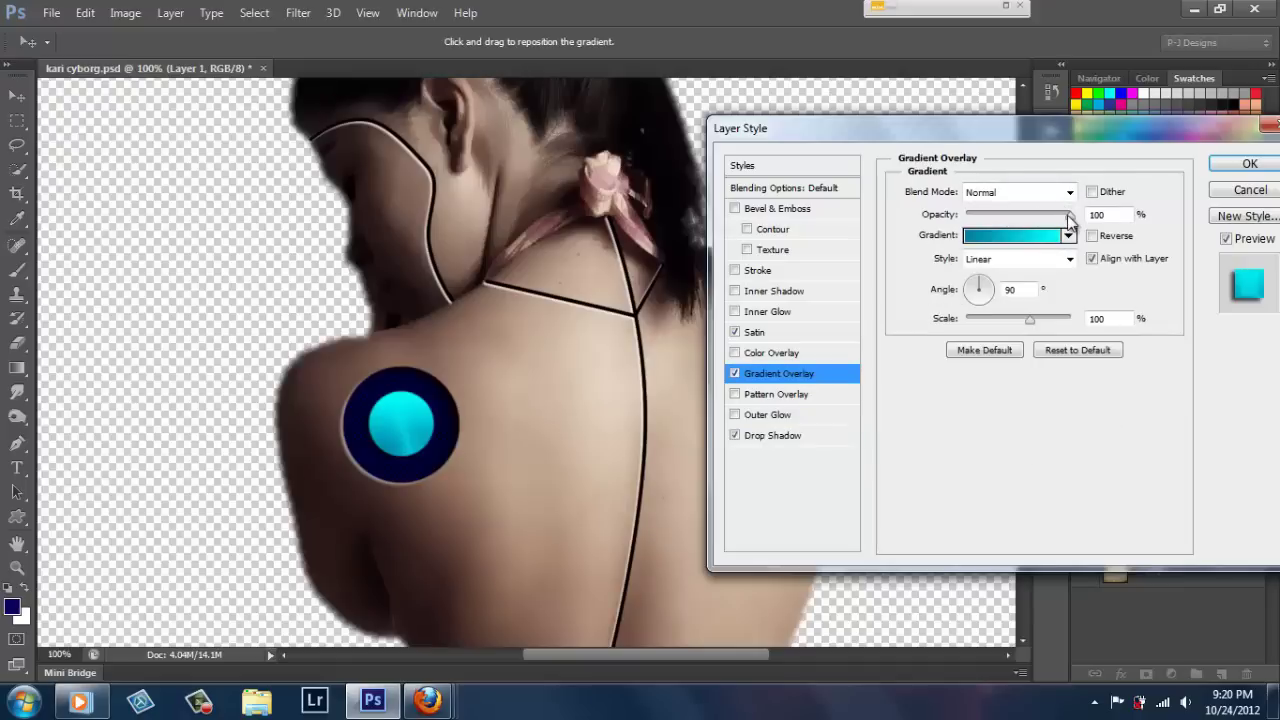
{"action": "mouse_move", "coordinate": [1070, 214]}
{"action": "left_mouse_down"}
{"action": "mouse_move", "coordinate": [1044, 218]}
{"action": "mouse_move", "coordinate": [1074, 214]}
{"action": "left_mouse_up"}
{"action": "left_click", "coordinate": [822, 334]}
{"action": "left_click_drag", "start_coordinate": [1016, 219], "coordinate": [1074, 216]}
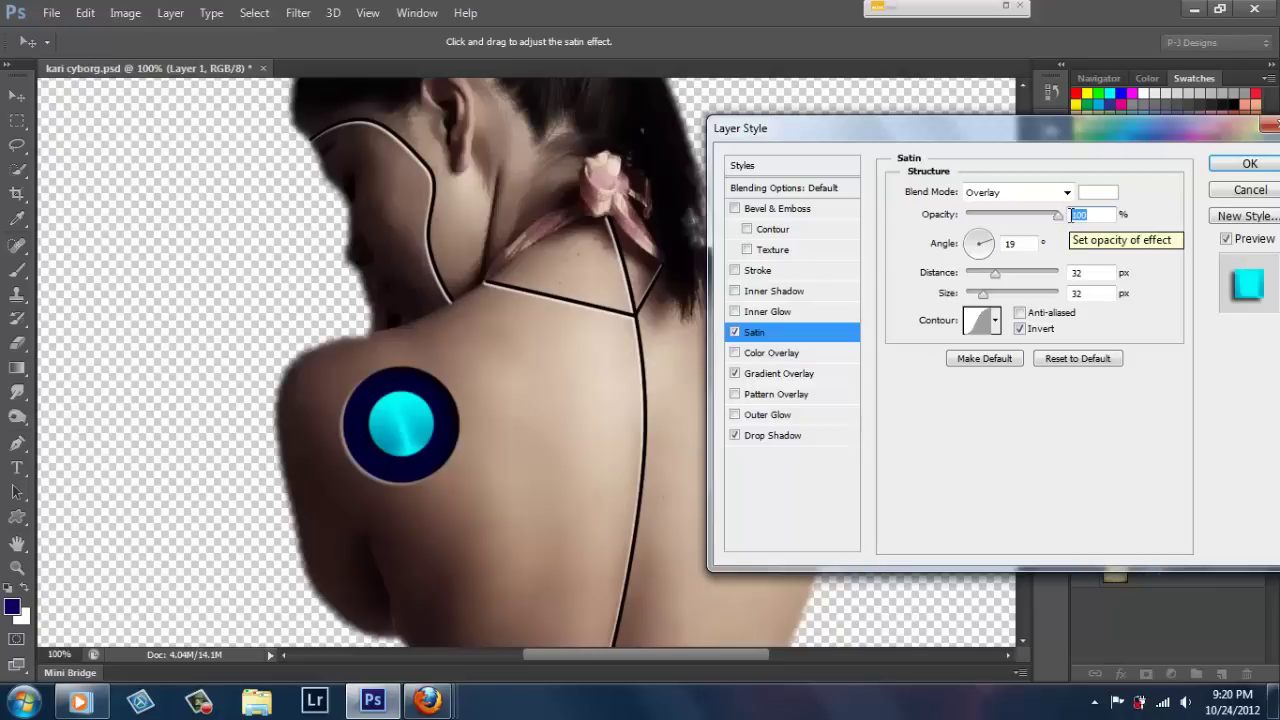
{"action": "left_click_drag", "start_coordinate": [995, 274], "coordinate": [1009, 273]}
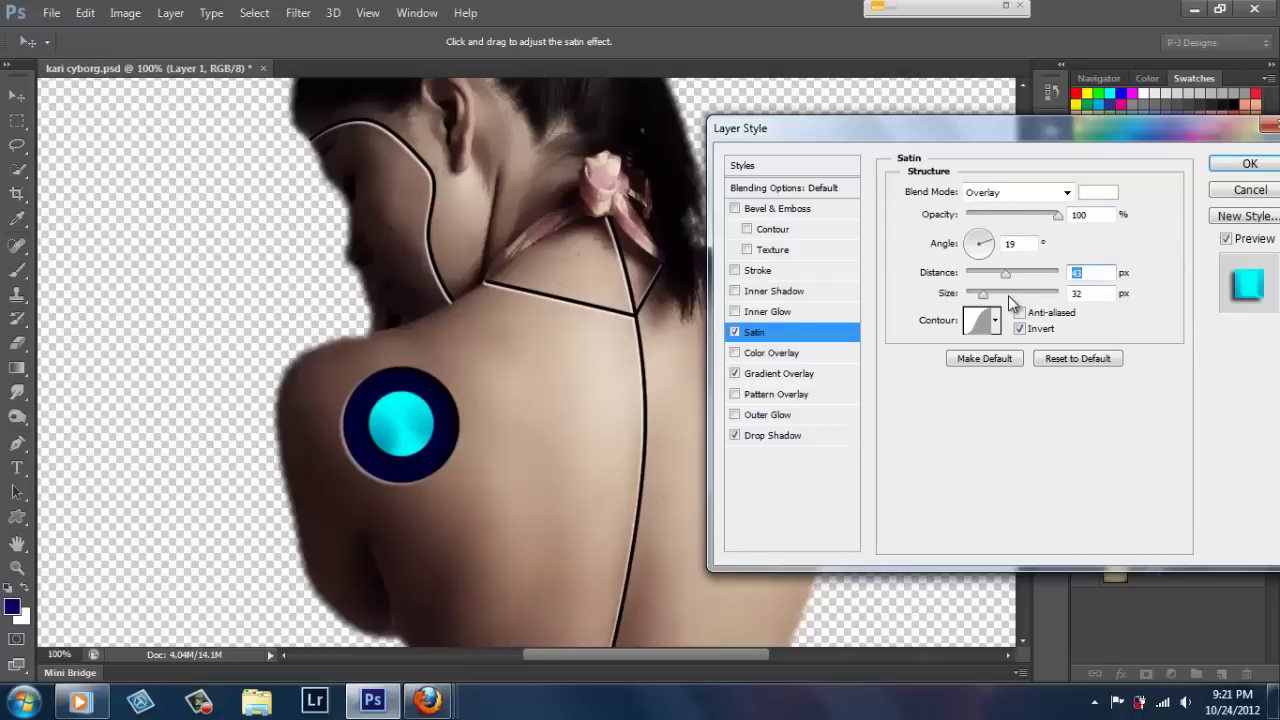
{"action": "left_click", "coordinate": [1237, 166]}
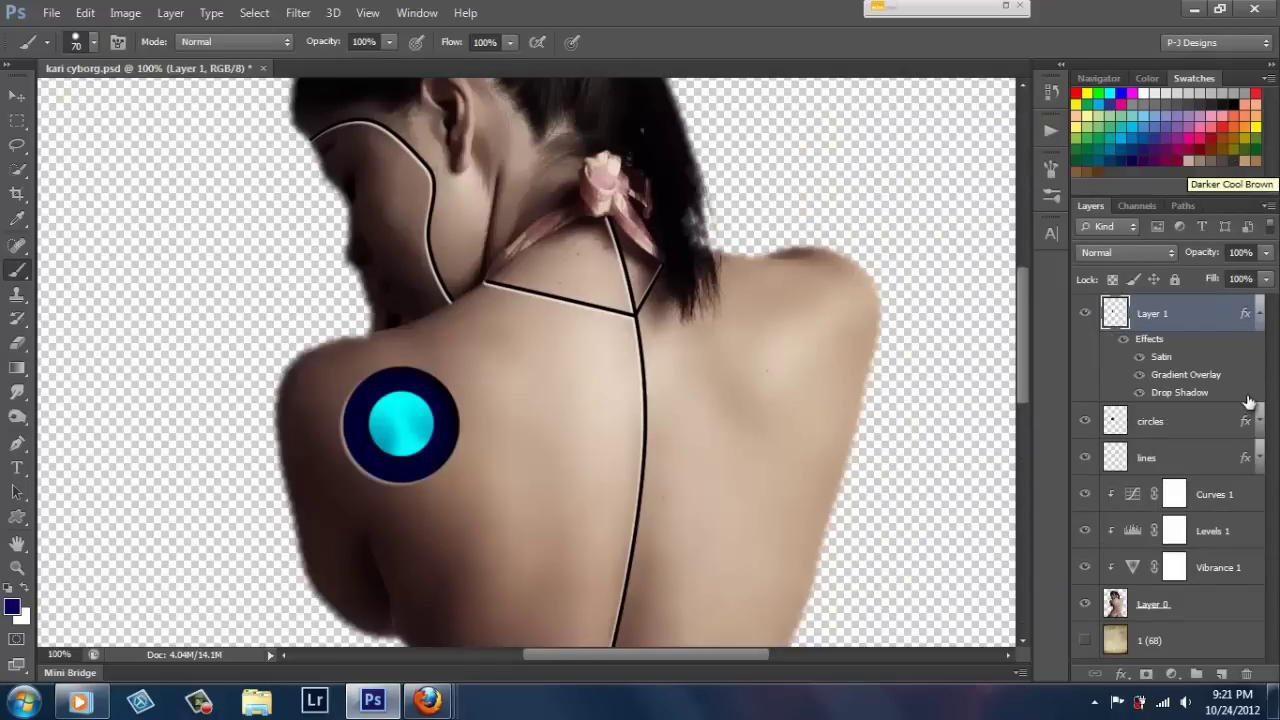
Collapse the effects, rename Layer 1 to 'on button', and create a new empty Layer 1.
{"action": "left_click", "coordinate": [1259, 314]}
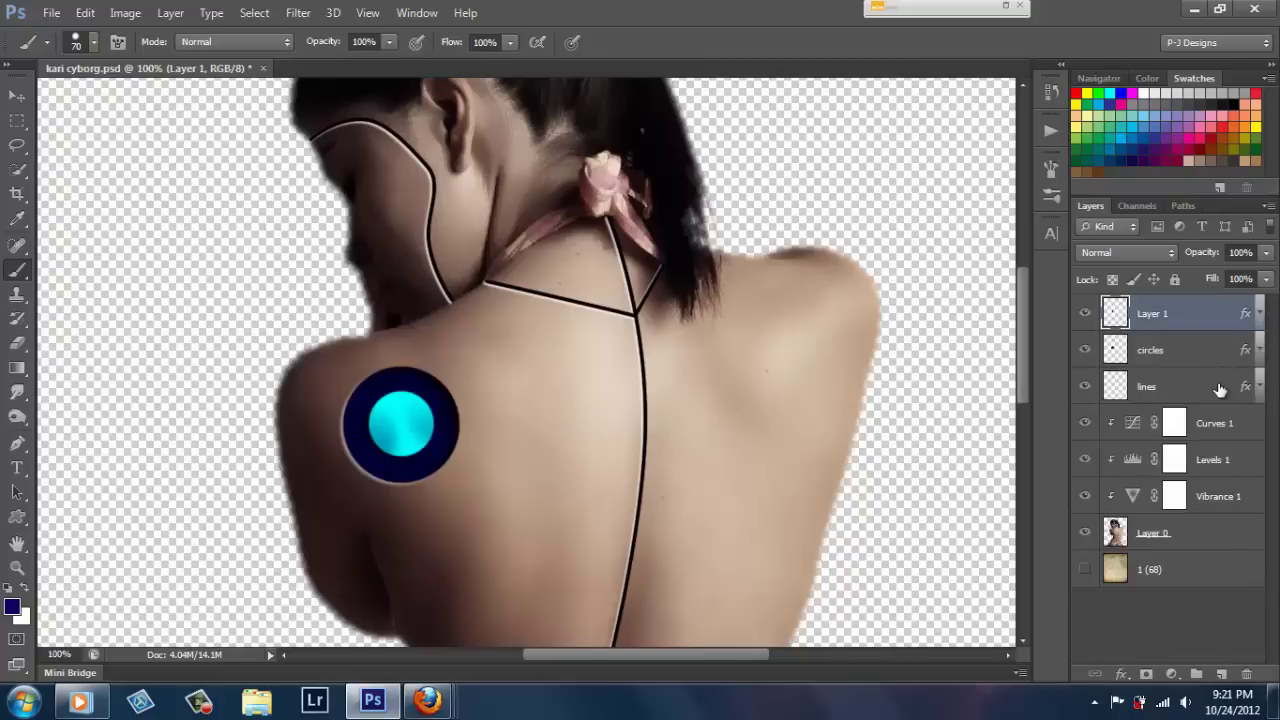
{"action": "double_click", "coordinate": [1153, 314]}
{"action": "type", "text": "on"}
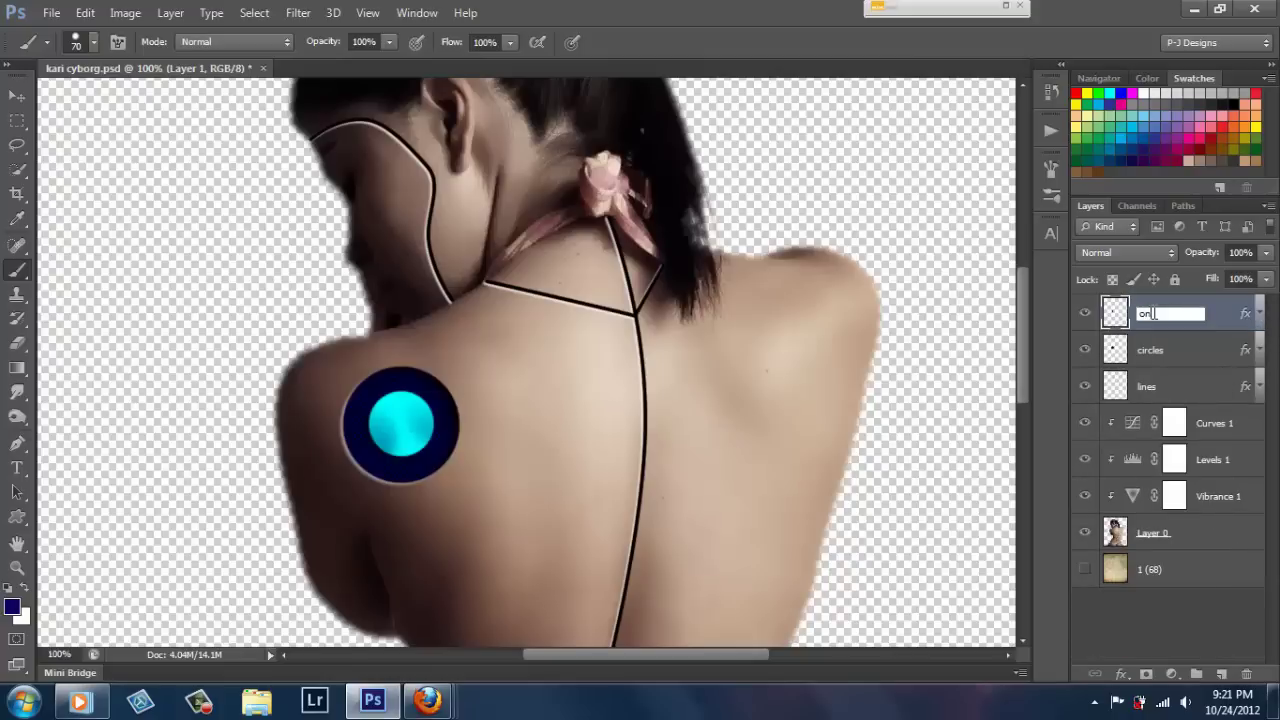
{"action": "type", "text": " out"}
{"action": "key", "text": "Return"}
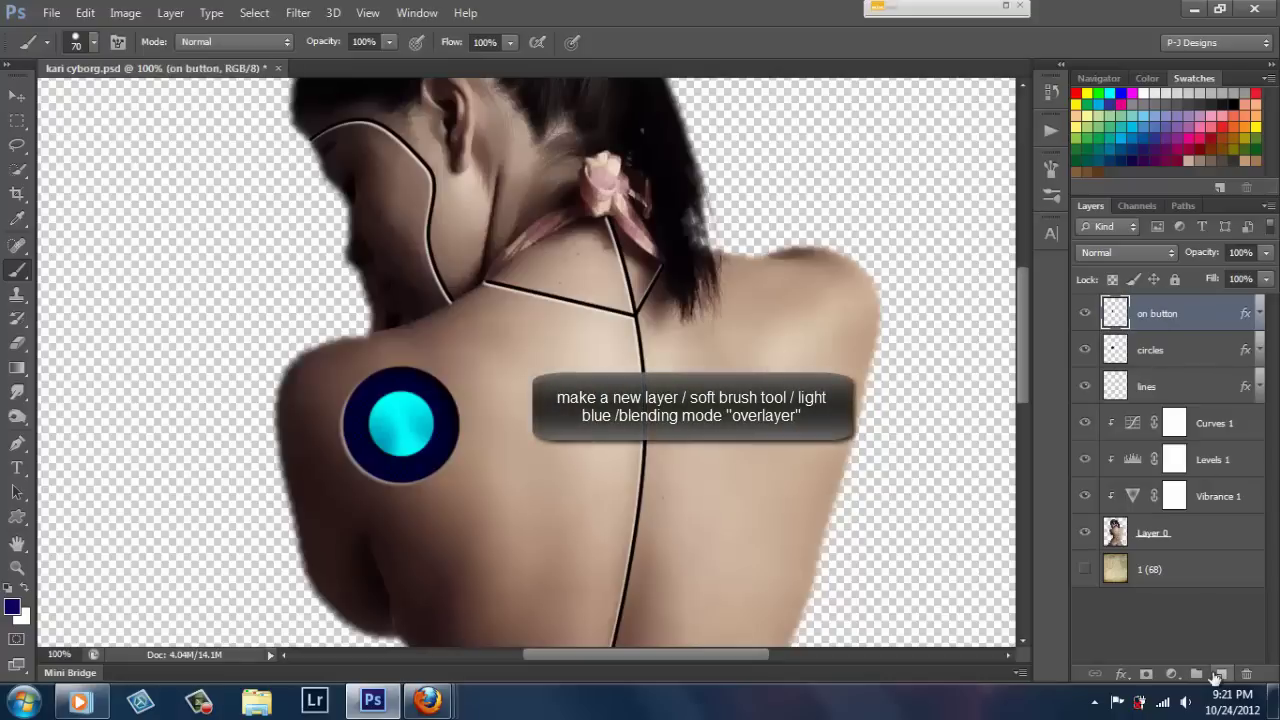
{"action": "left_click", "coordinate": [1219, 675]}
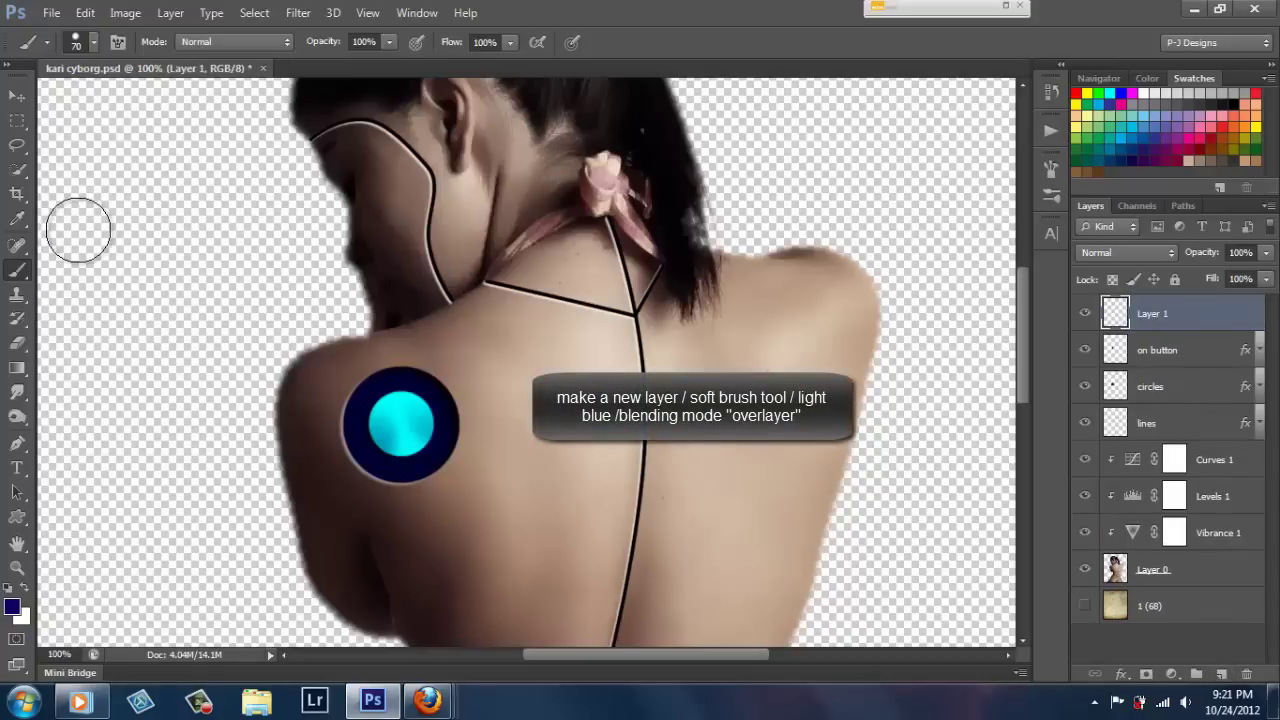
Paint a cyan glow over the button with a 150 px soft round brush.
{"action": "left_click", "coordinate": [93, 43]}
{"action": "left_click", "coordinate": [53, 202]}
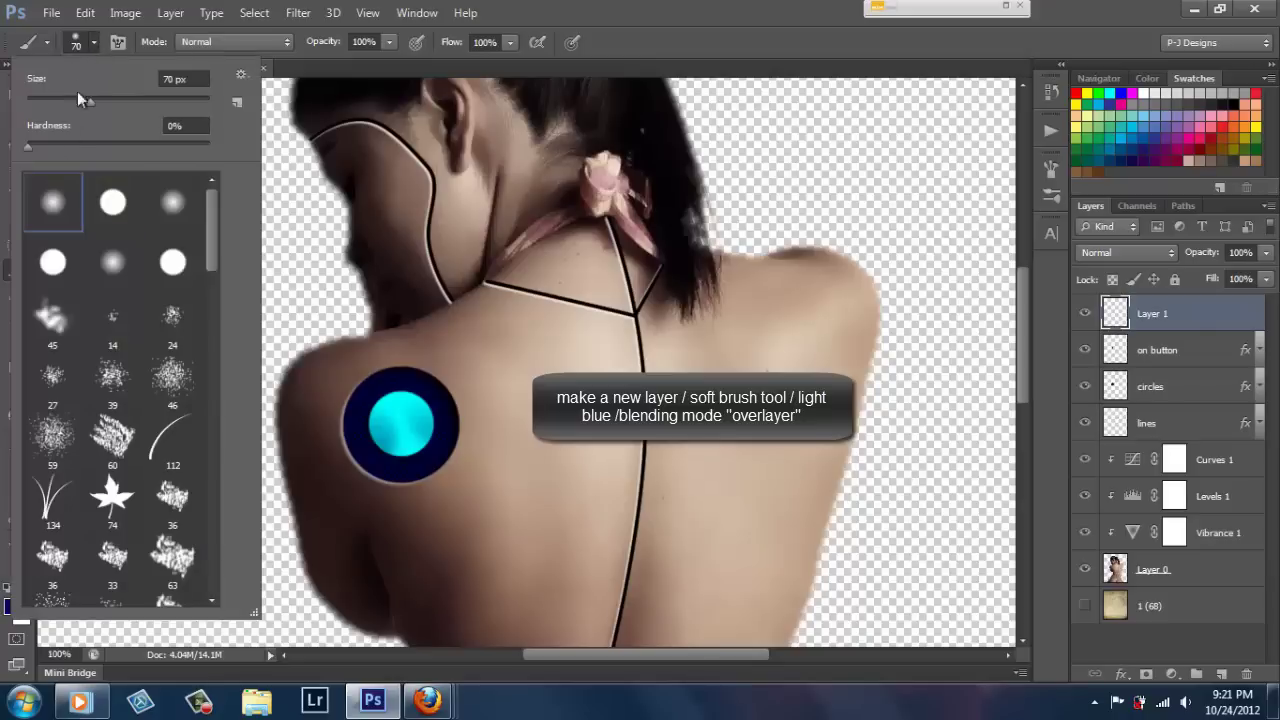
{"action": "left_click", "coordinate": [93, 40]}
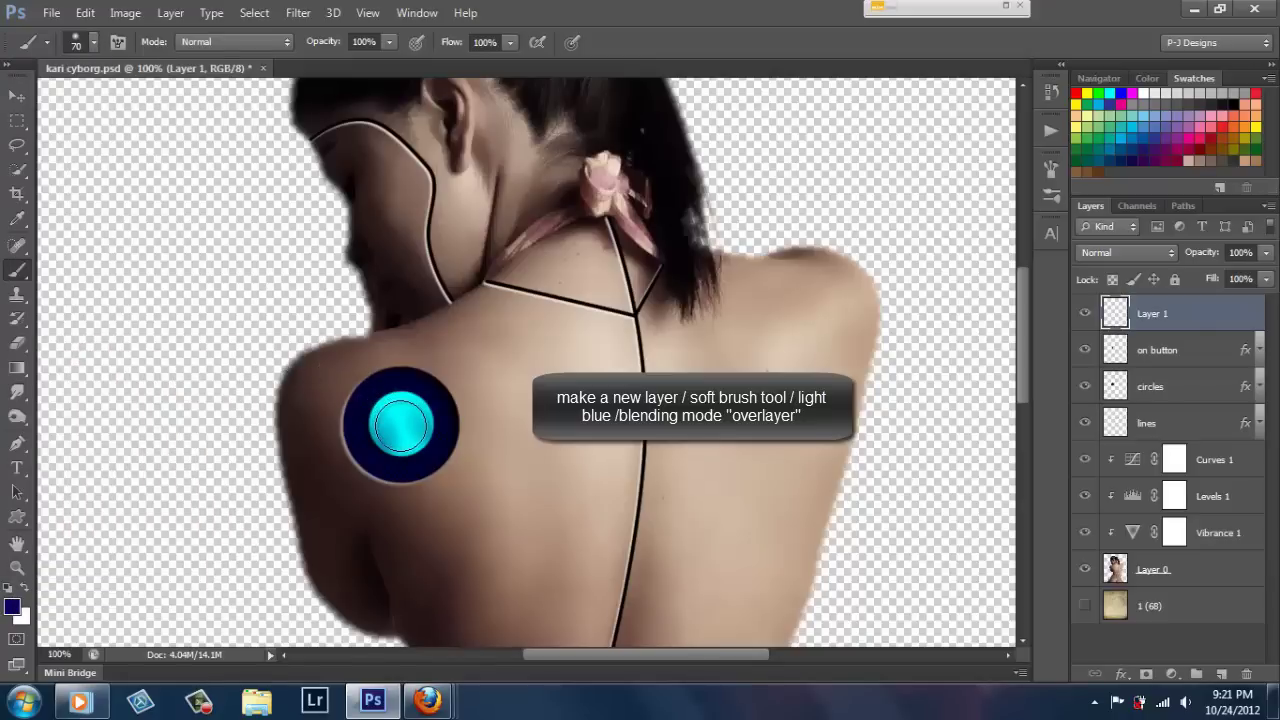
{"action": "key", "text": "bracketright"}
{"action": "key", "text": "bracketright"}
{"action": "key", "text": "bracketright"}
{"action": "key", "text": "bracketright"}
{"action": "key", "text": "bracketright"}
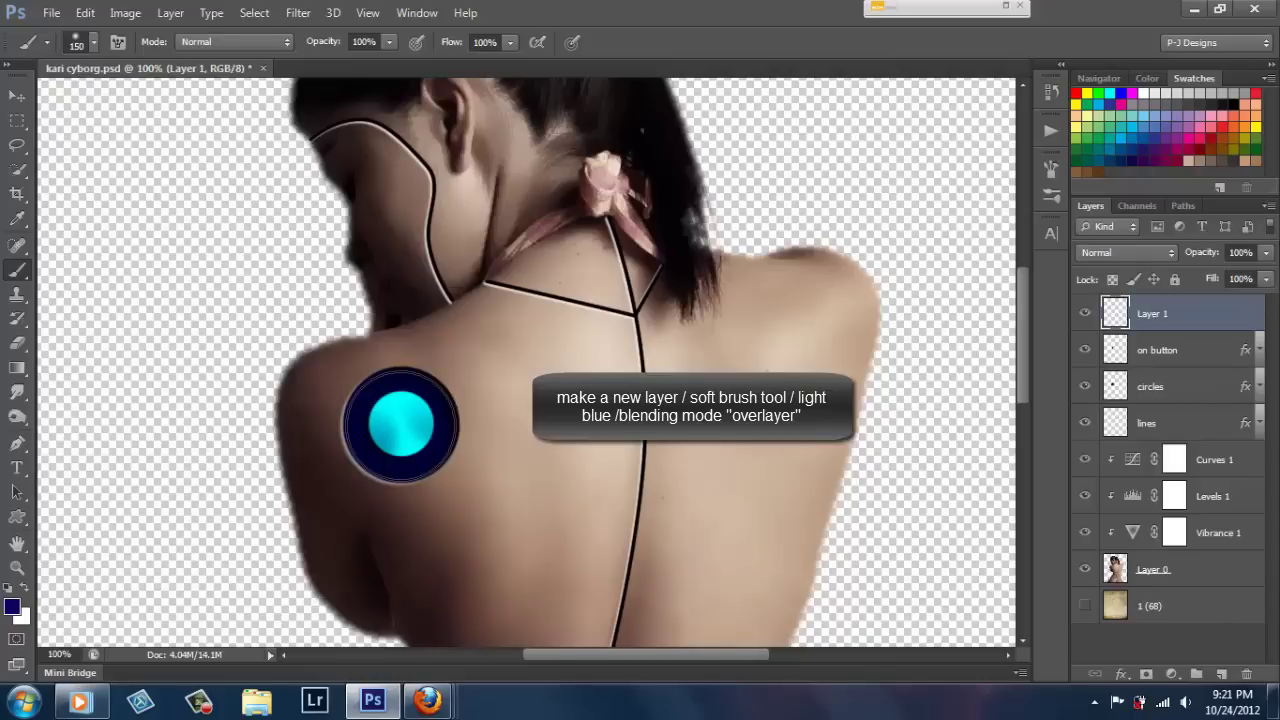
{"action": "left_click", "coordinate": [1110, 93]}
{"action": "left_click", "coordinate": [401, 425]}
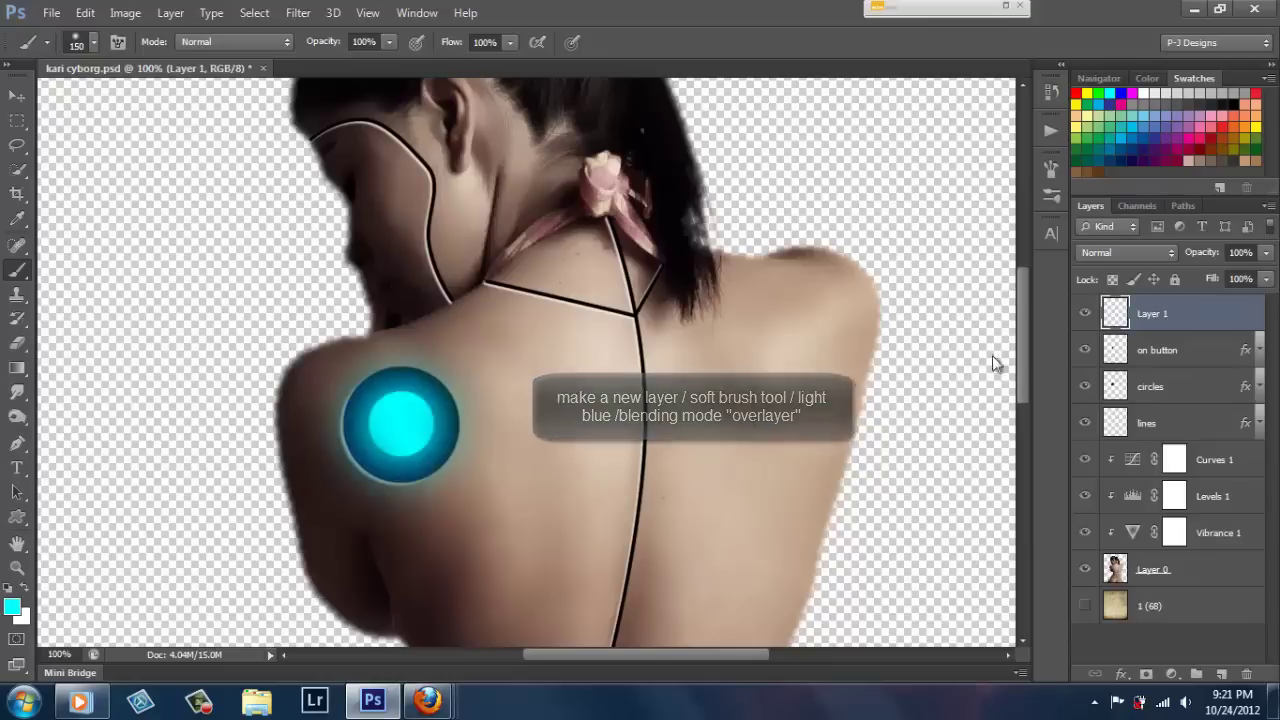
Set the glow layer to Overlay and move it beneath 'on button'.
{"action": "left_click", "coordinate": [1167, 256]}
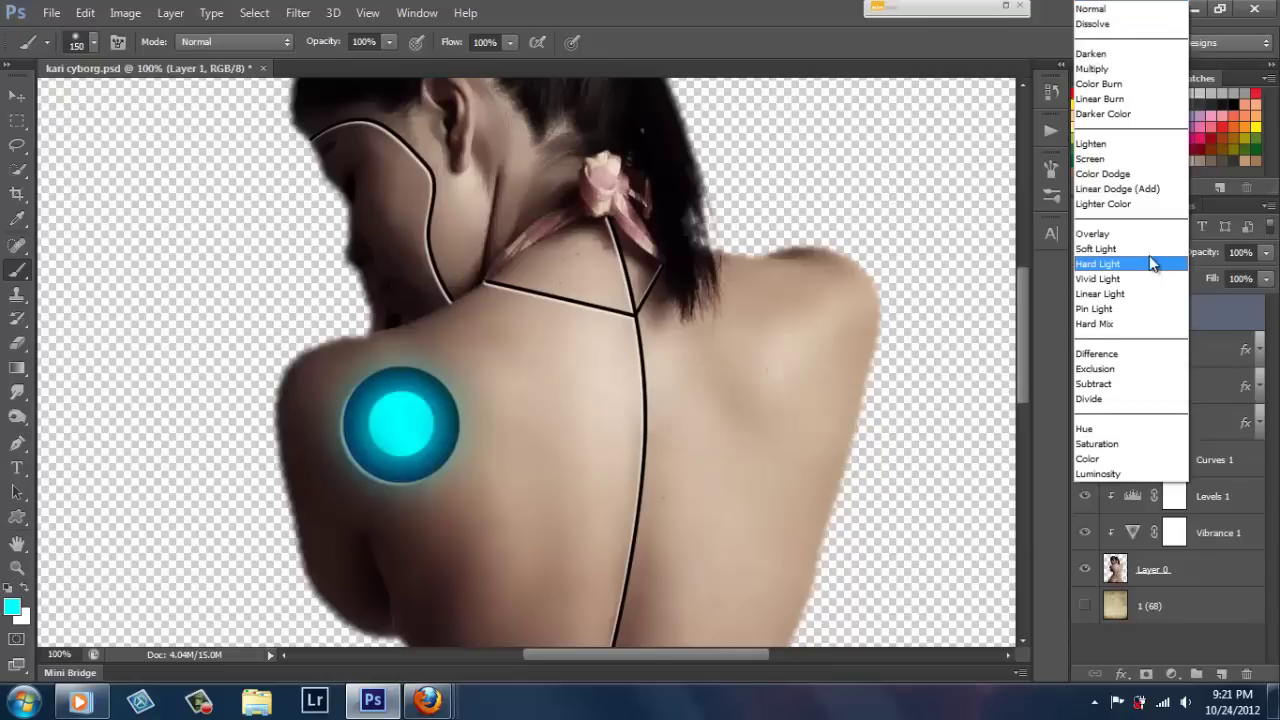
{"action": "left_click", "coordinate": [1138, 236]}
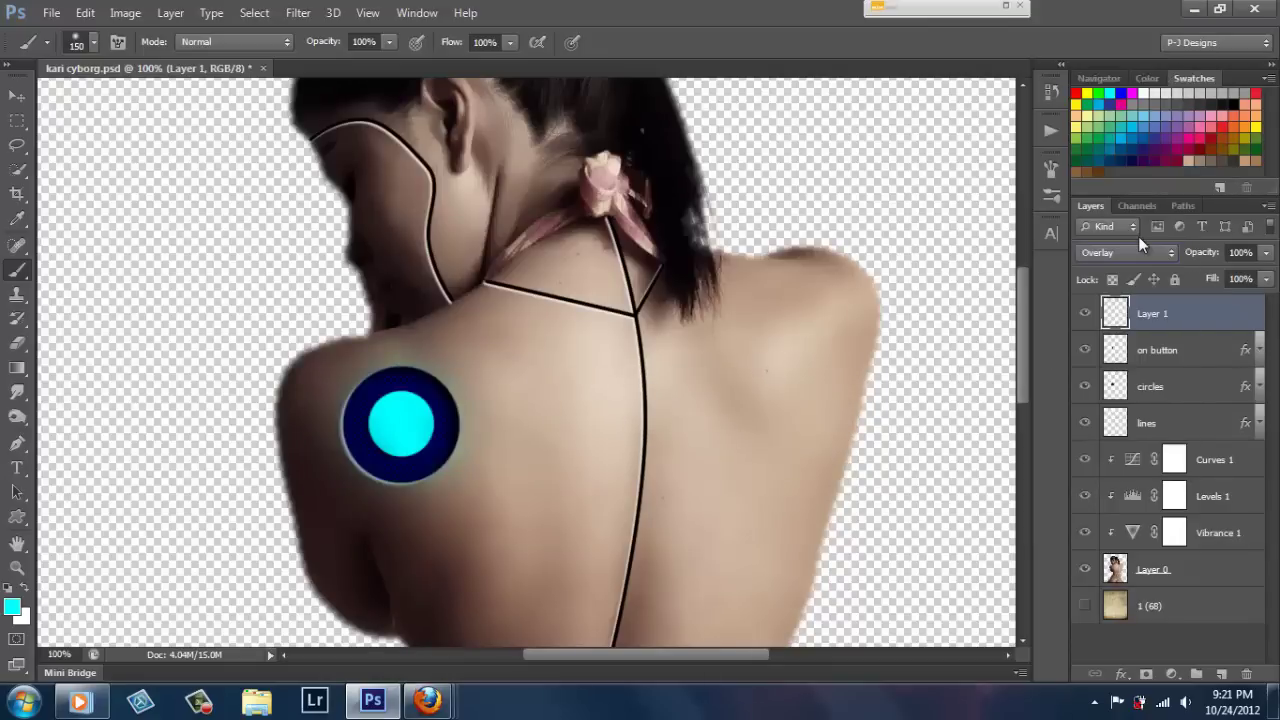
{"action": "left_click_drag", "start_coordinate": [1188, 313], "coordinate": [1188, 373]}
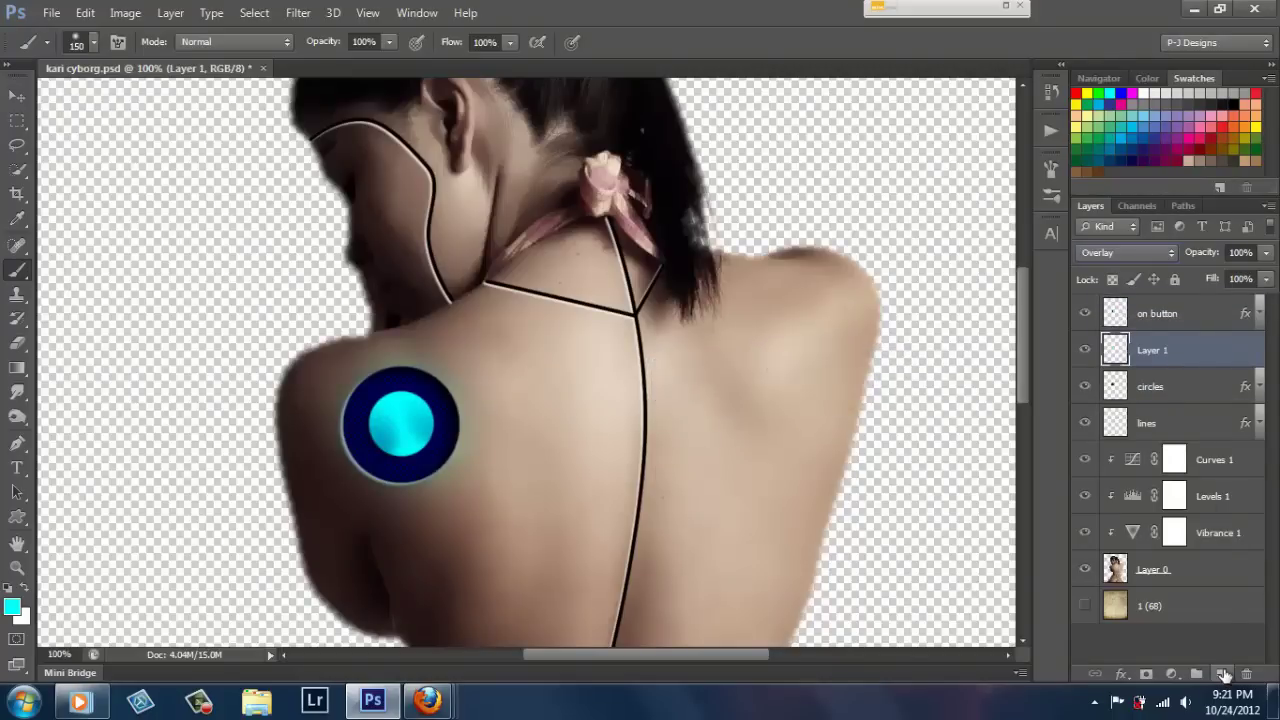
Add a new layer above 'on button' and paint another cyan glow over the button.
{"action": "left_click", "coordinate": [1170, 320]}
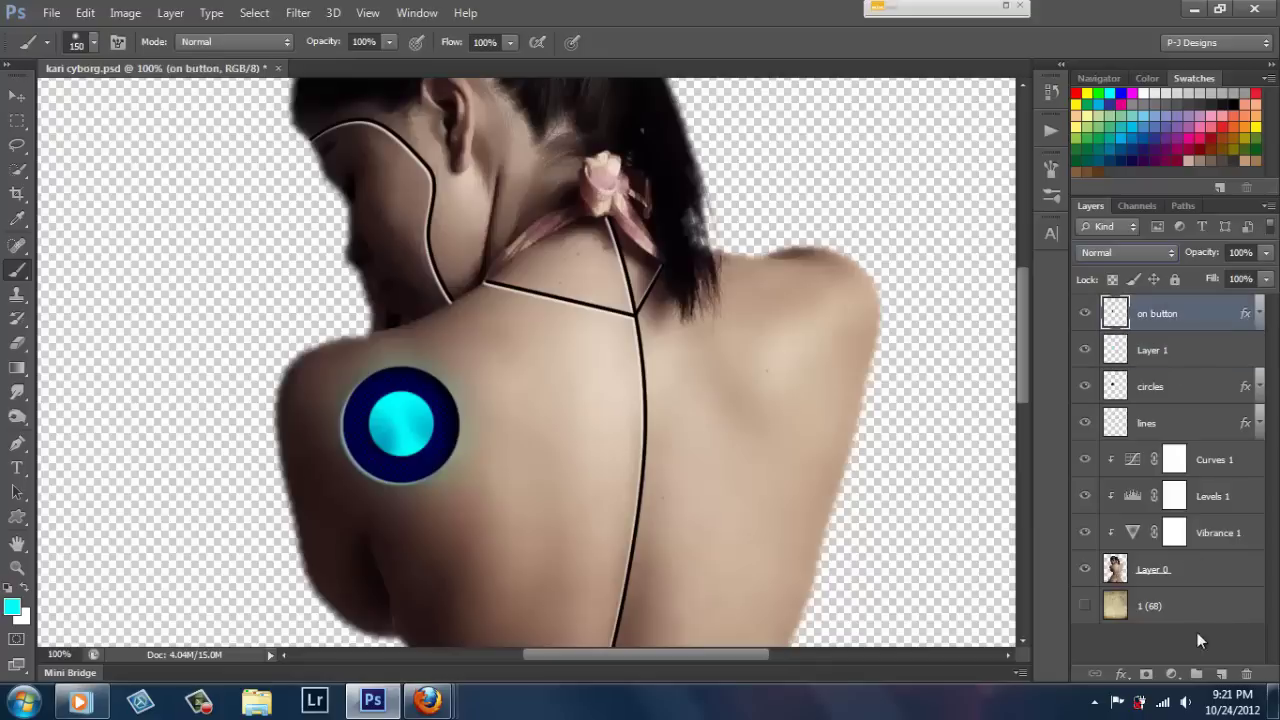
{"action": "left_click", "coordinate": [1221, 673]}
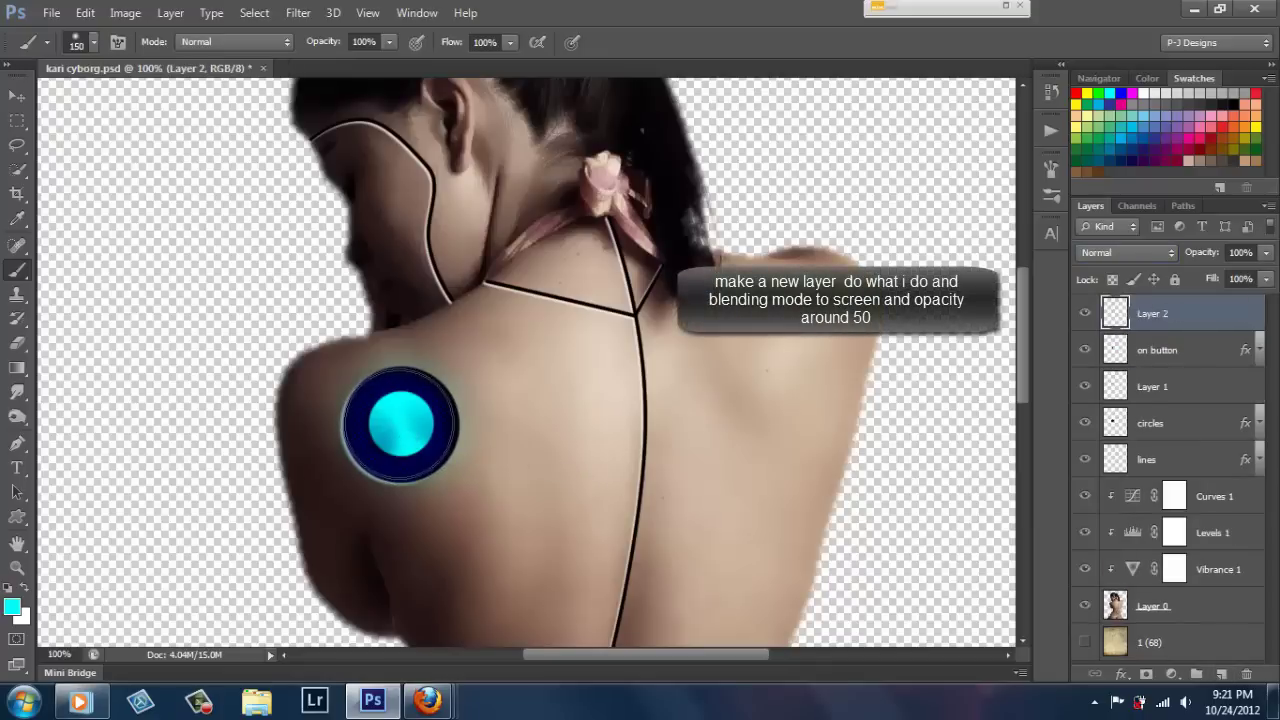
{"action": "left_click", "coordinate": [400, 424]}
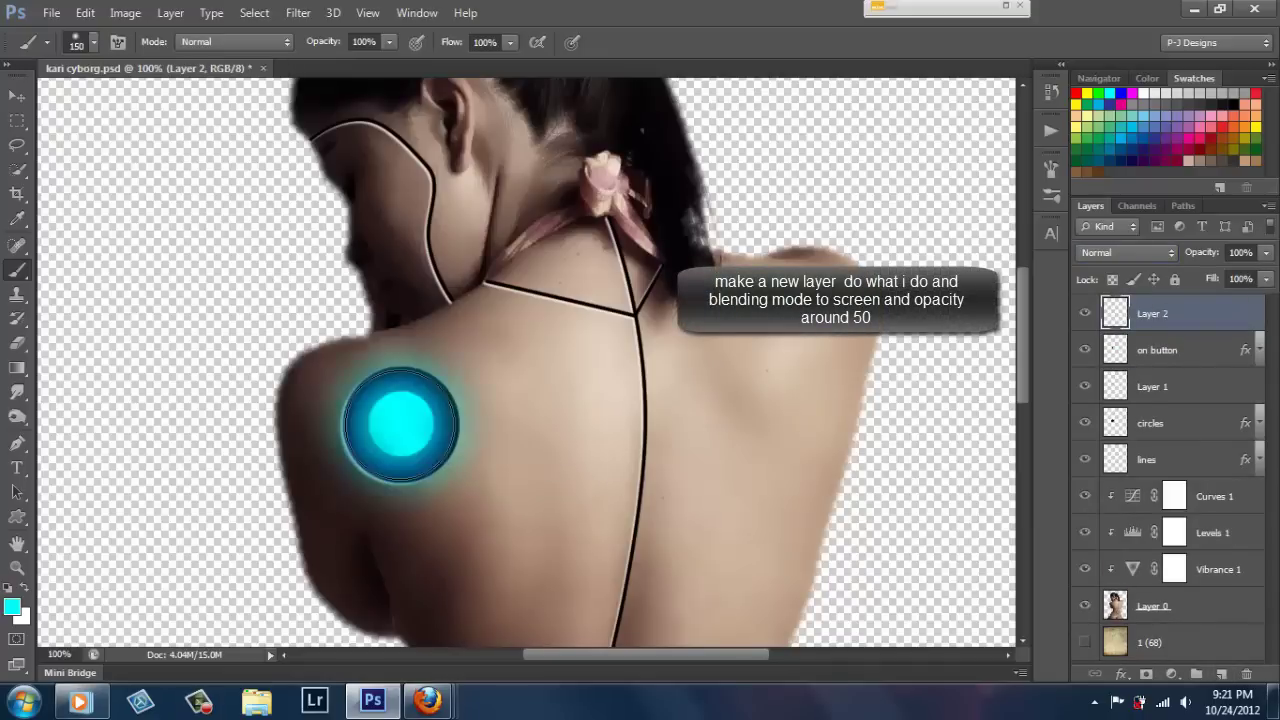
Set this glow layer to Screen at 59% opacity and scroll down to the lower back.
{"action": "left_click", "coordinate": [1171, 254]}
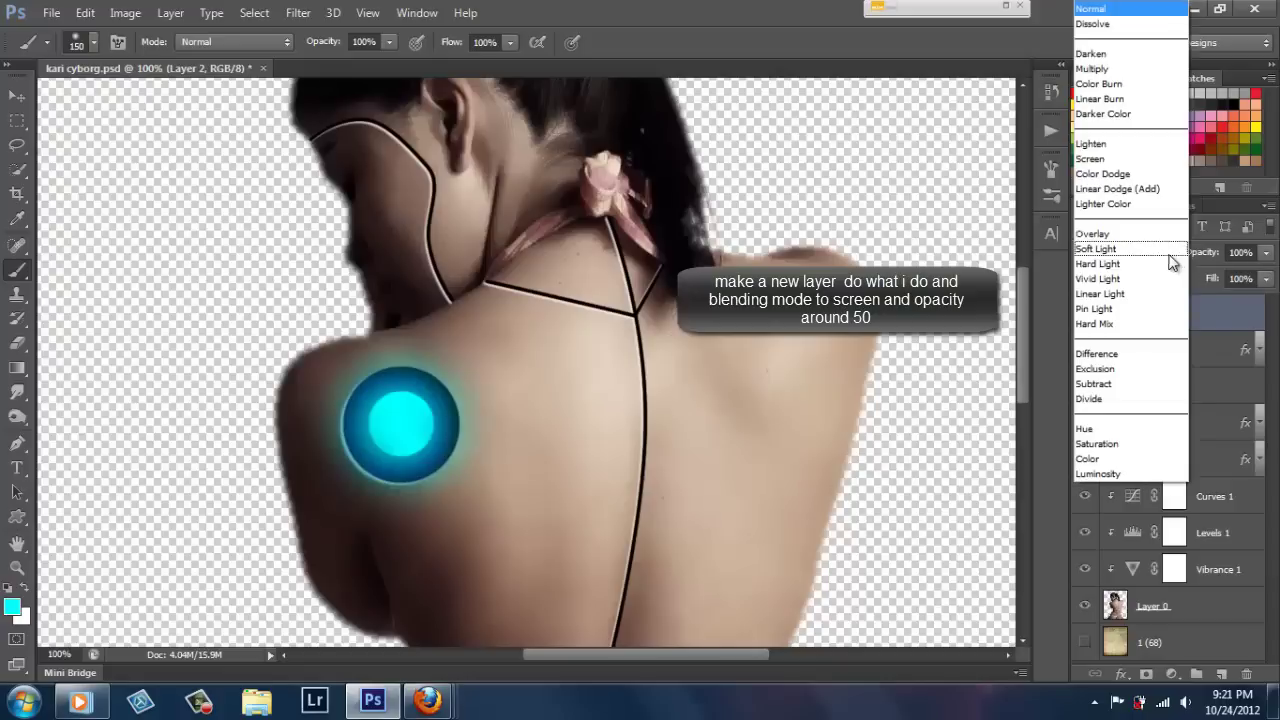
{"action": "left_click", "coordinate": [1117, 161]}
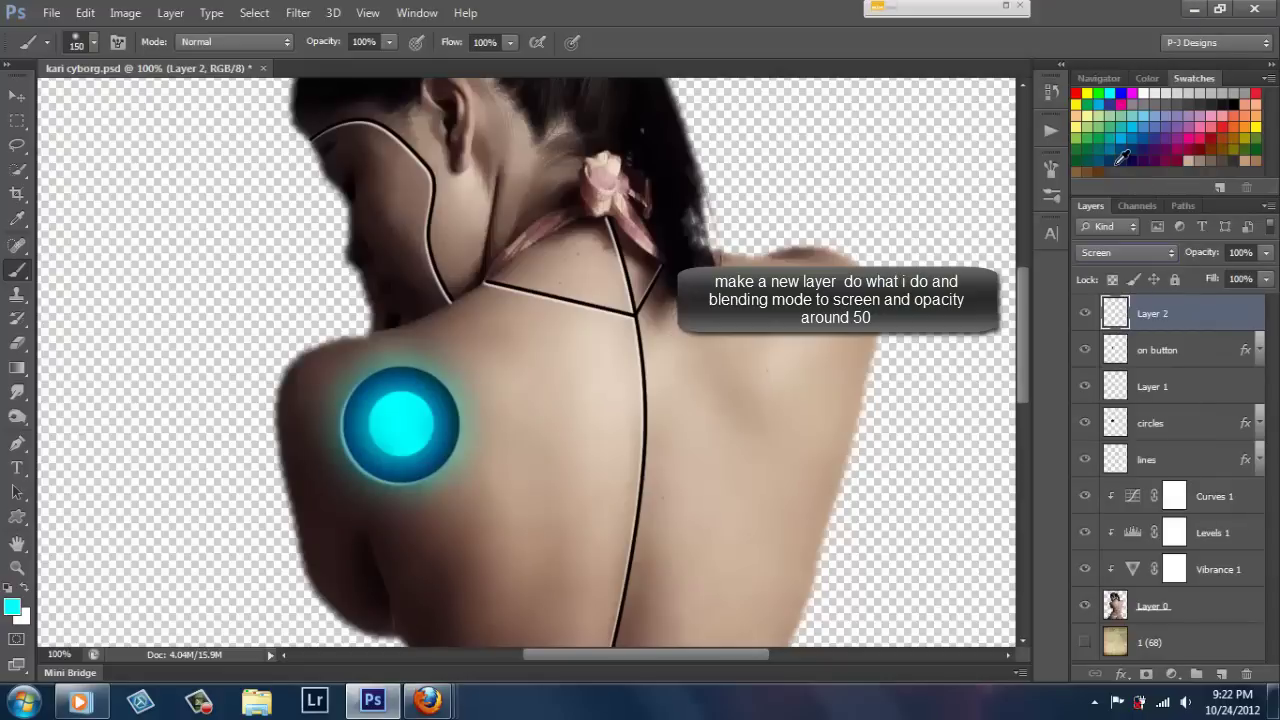
{"action": "left_click", "coordinate": [1265, 252]}
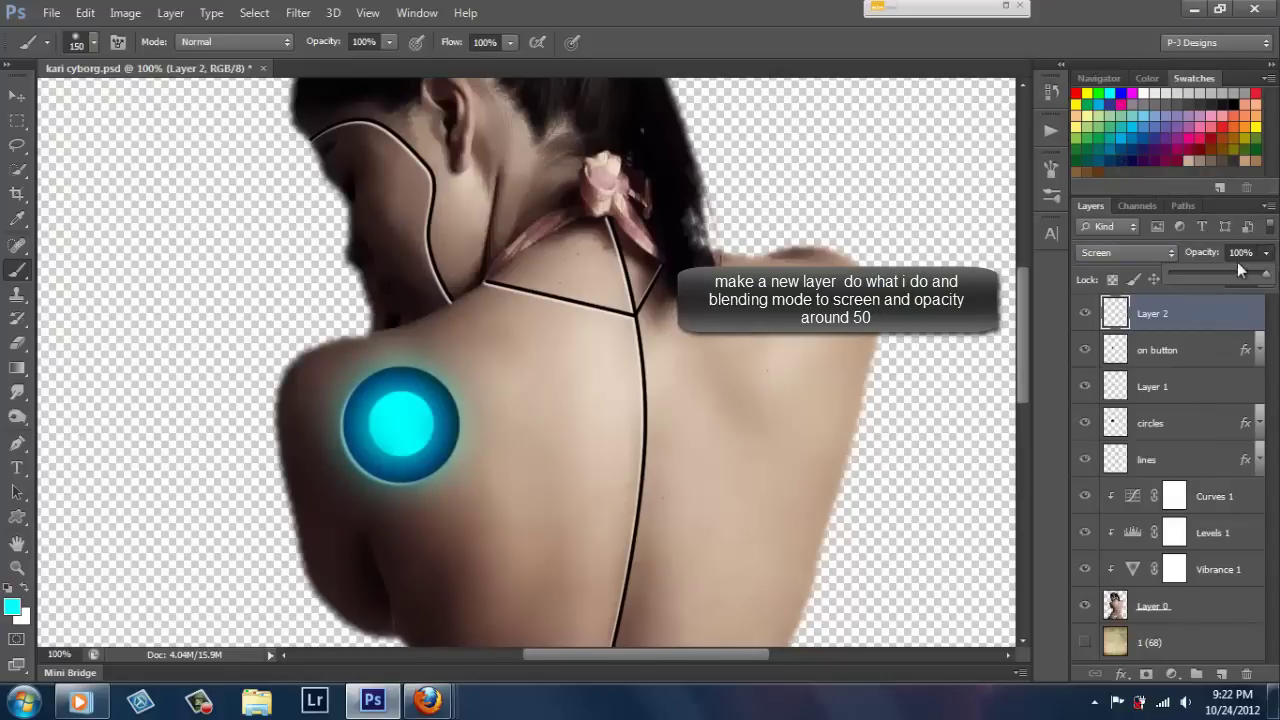
{"action": "left_click", "coordinate": [1232, 271]}
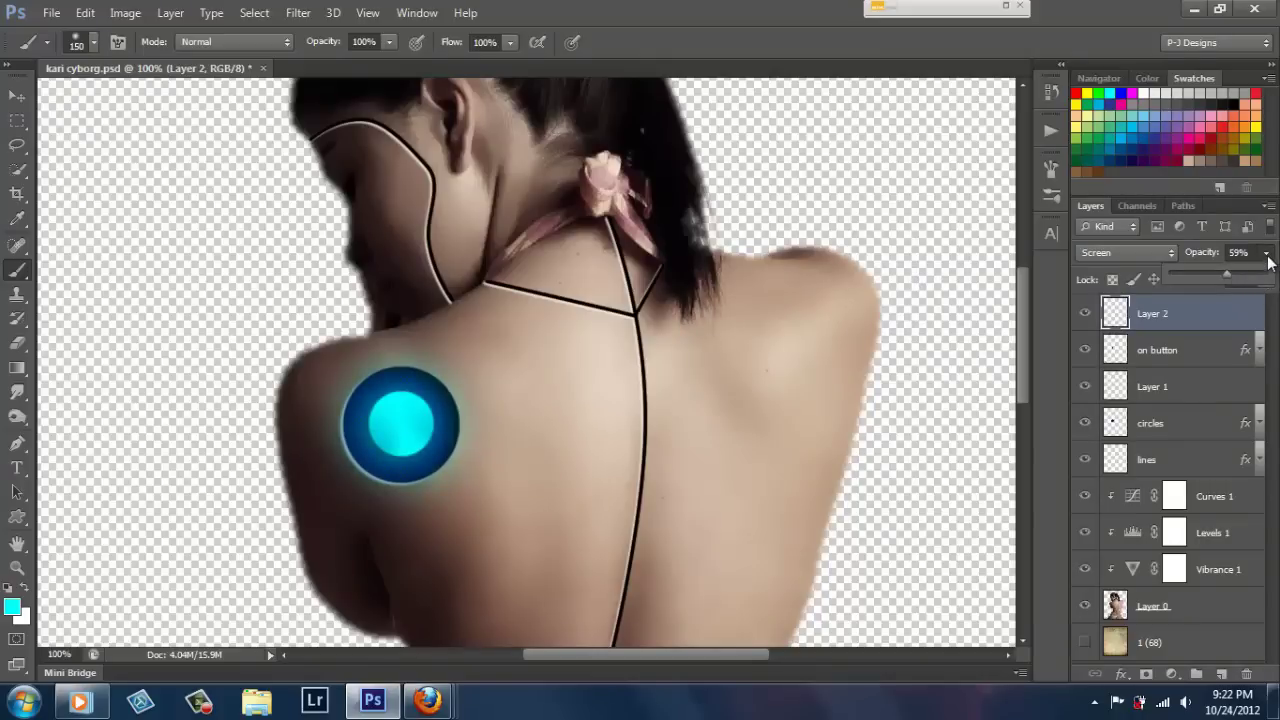
{"action": "left_click", "coordinate": [1267, 255]}
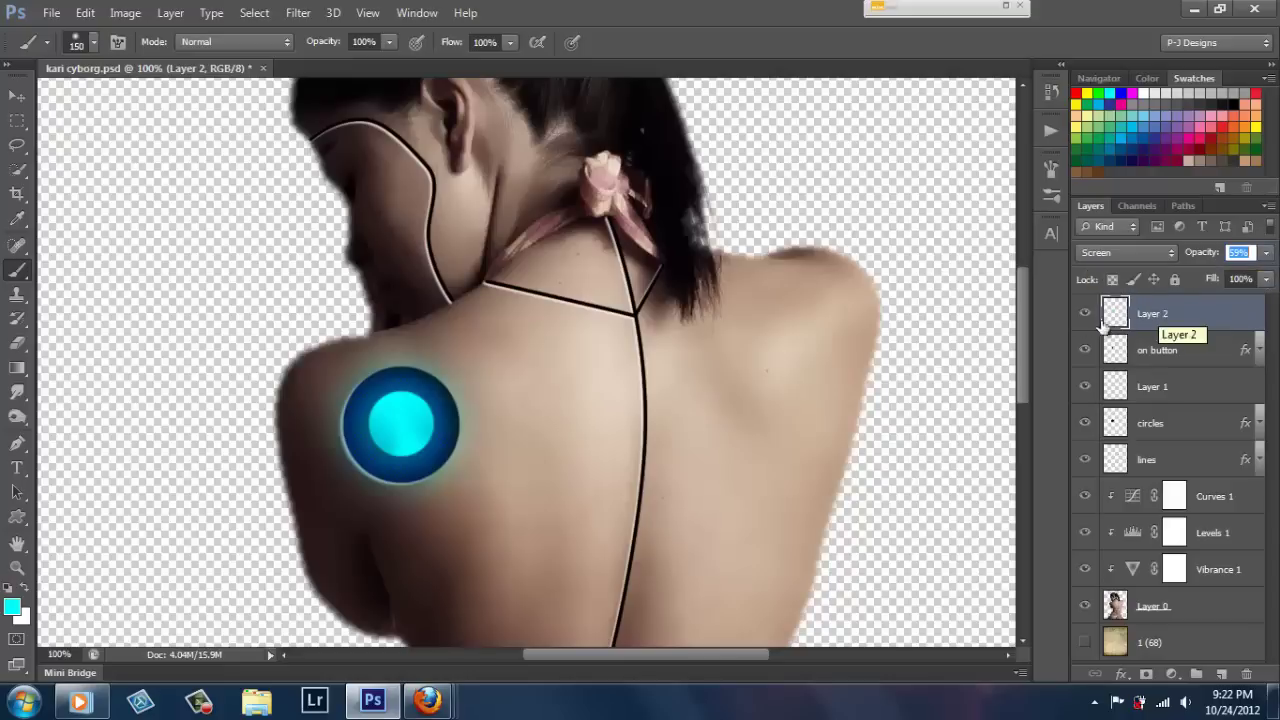
{"action": "left_click_drag", "start_coordinate": [1018, 306], "coordinate": [1033, 427]}
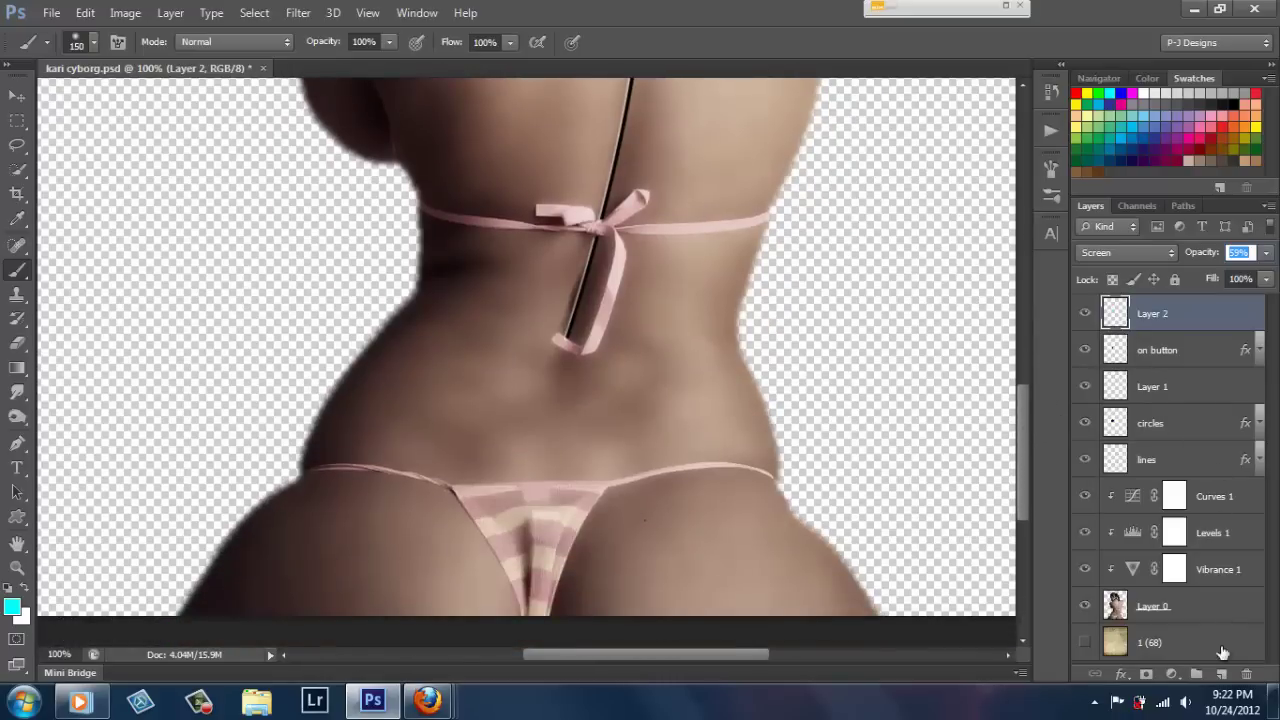
Add an empty Layer 3 and rename Layer 2 to 'g;ow' and Layer 1 to 'glow'.
{"action": "left_click", "coordinate": [1223, 674]}
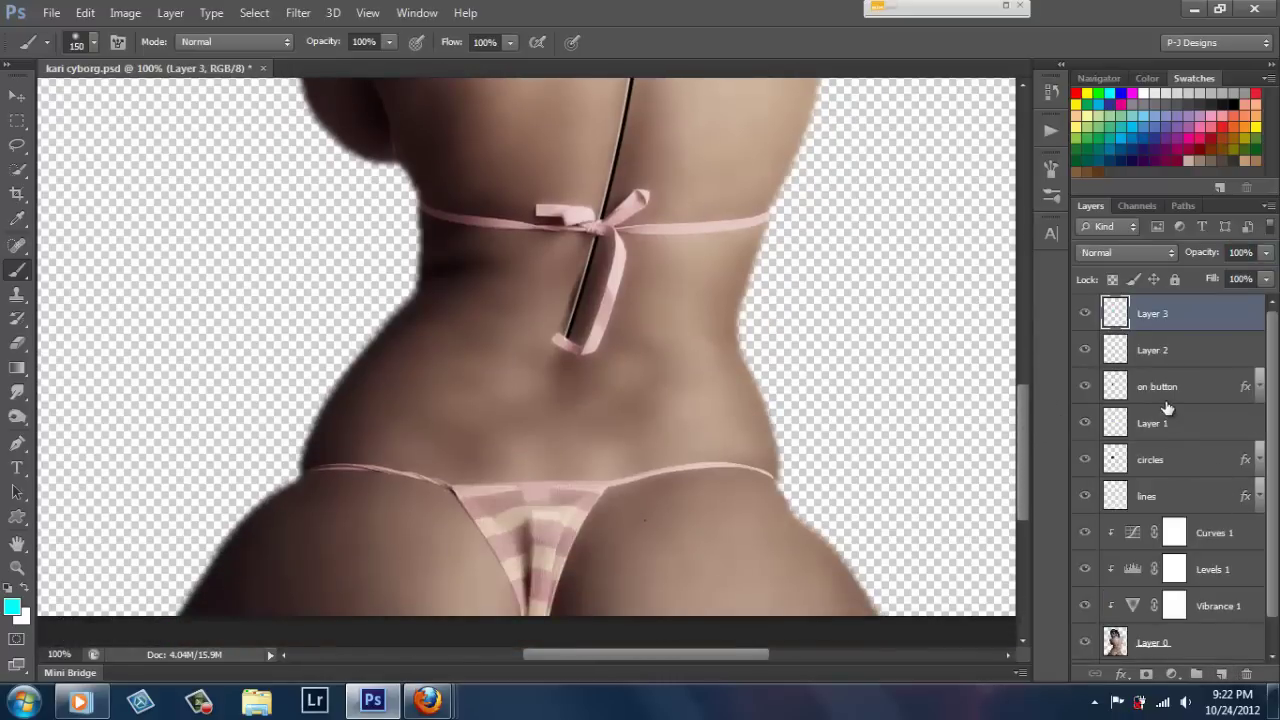
{"action": "double_click", "coordinate": [1157, 352]}
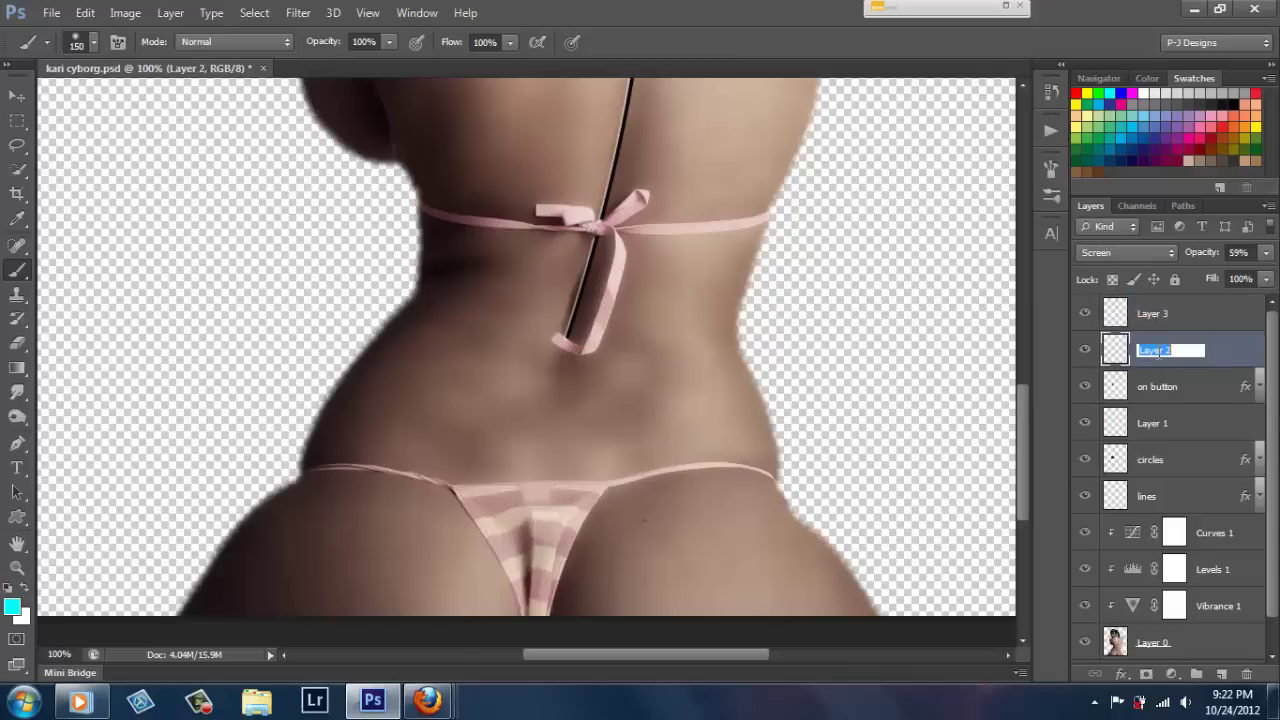
{"action": "type", "text": "g;ow"}
{"action": "key", "text": "Return"}
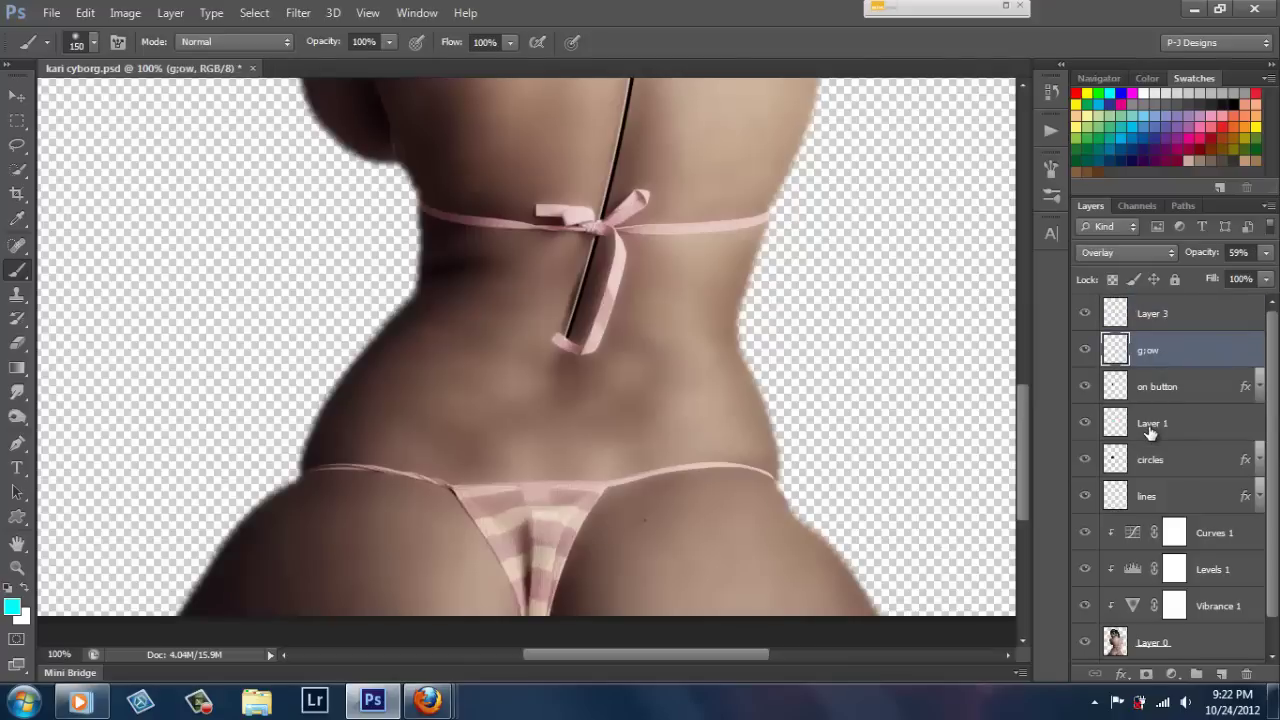
{"action": "double_click", "coordinate": [1151, 424]}
{"action": "type", "text": "glow"}
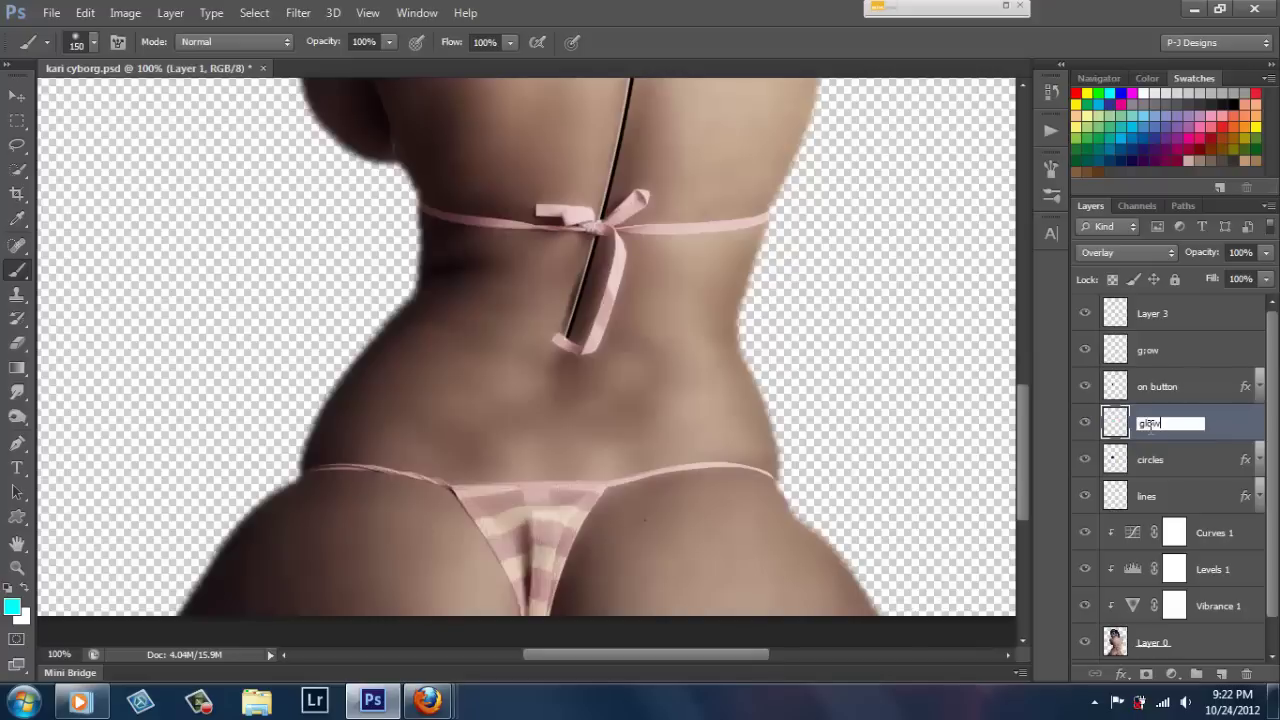
{"action": "key", "text": "Return"}
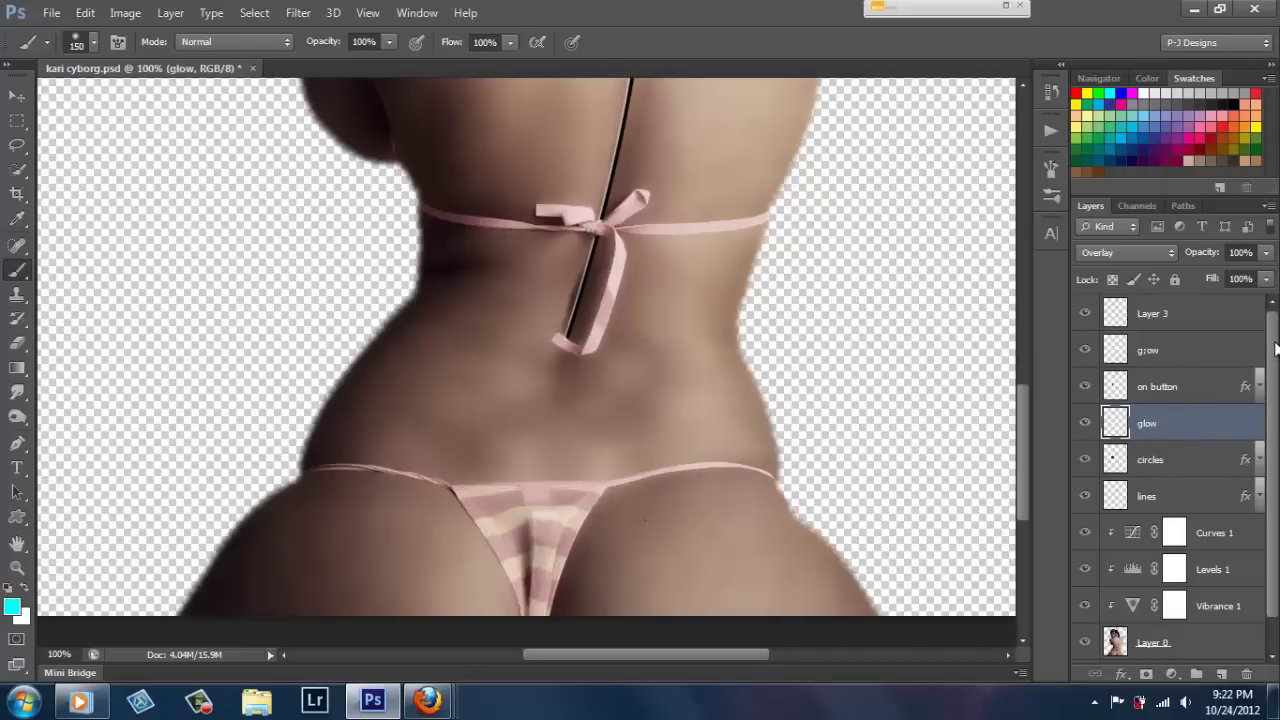
Swap the colours and pick pure black as the foreground colour.
{"action": "left_click", "coordinate": [24, 588]}
{"action": "left_click", "coordinate": [12, 605]}
{"action": "left_click_drag", "start_coordinate": [840, 394], "coordinate": [766, 482]}
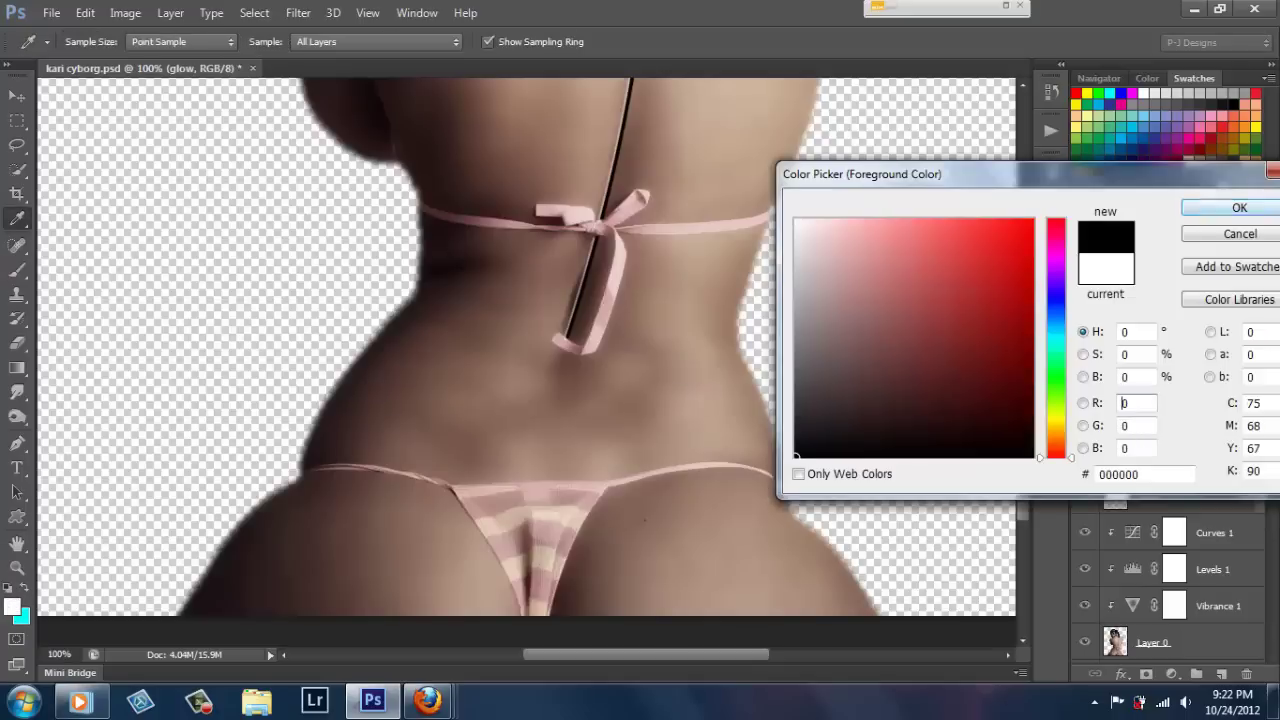
Confirm black, select Layer 3, and set a hard round brush to 135 px.
{"action": "left_click", "coordinate": [1255, 208]}
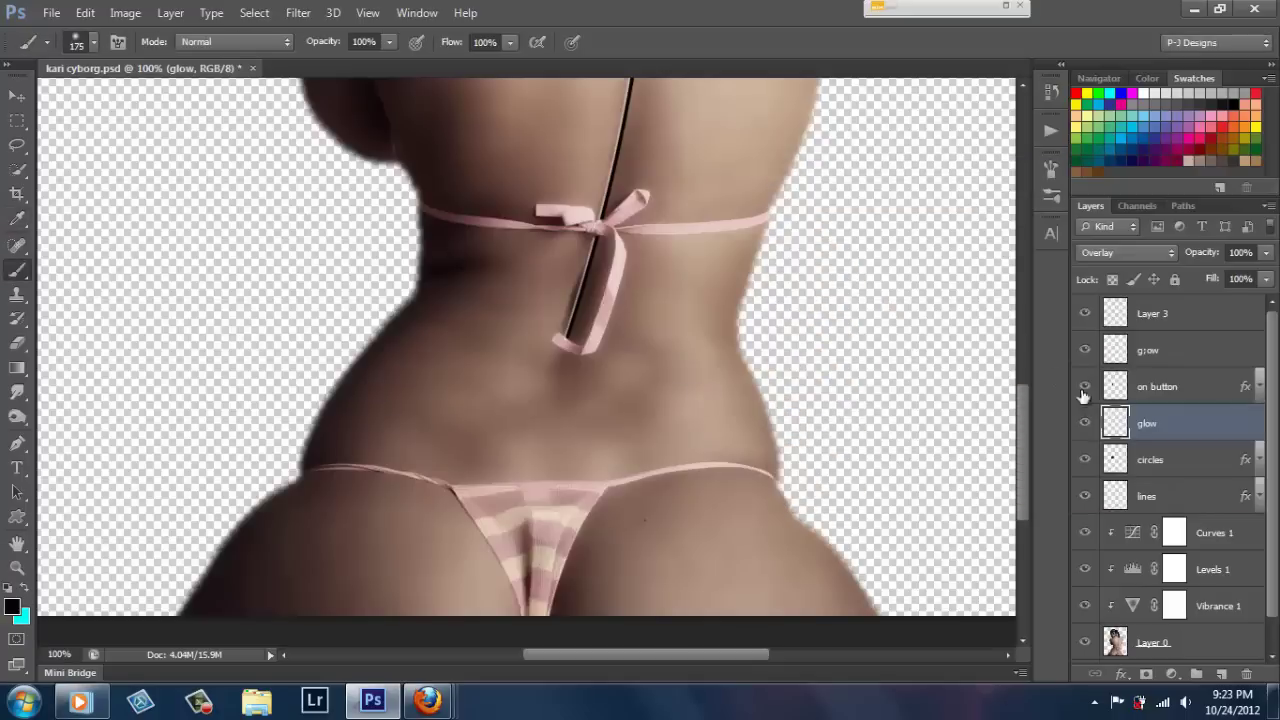
{"action": "left_click", "coordinate": [1200, 316]}
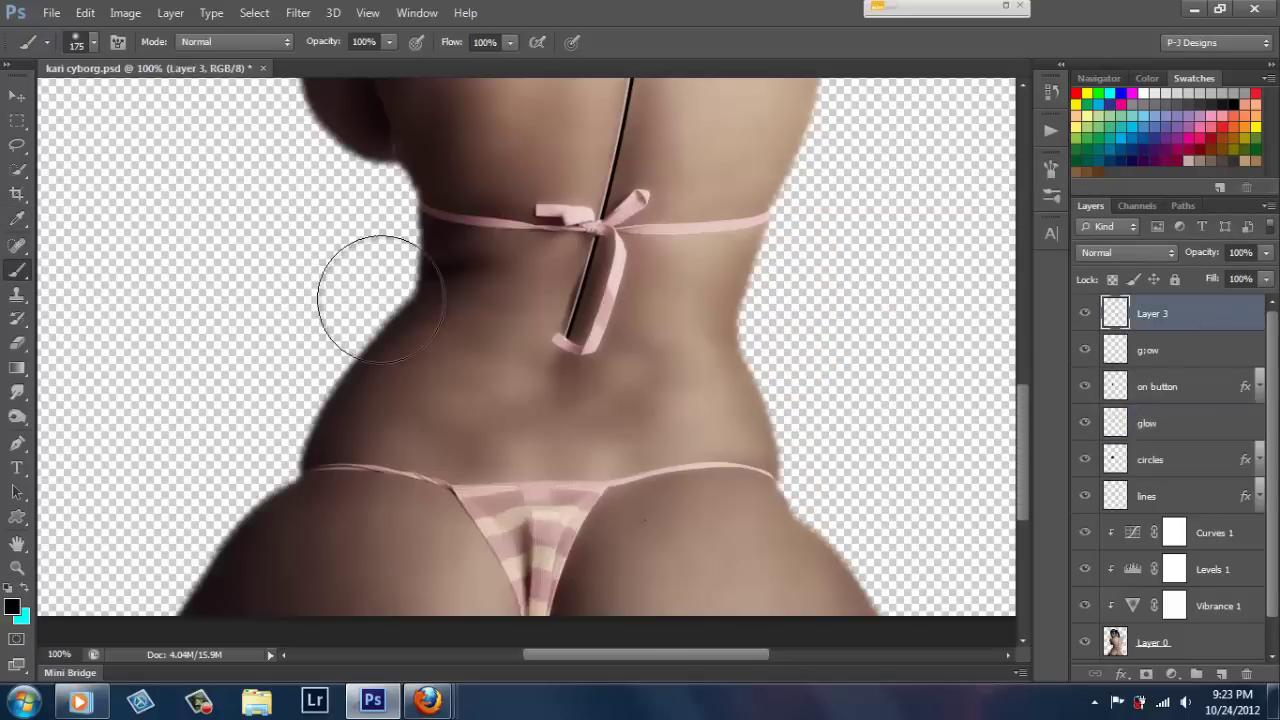
{"action": "left_click", "coordinate": [93, 42]}
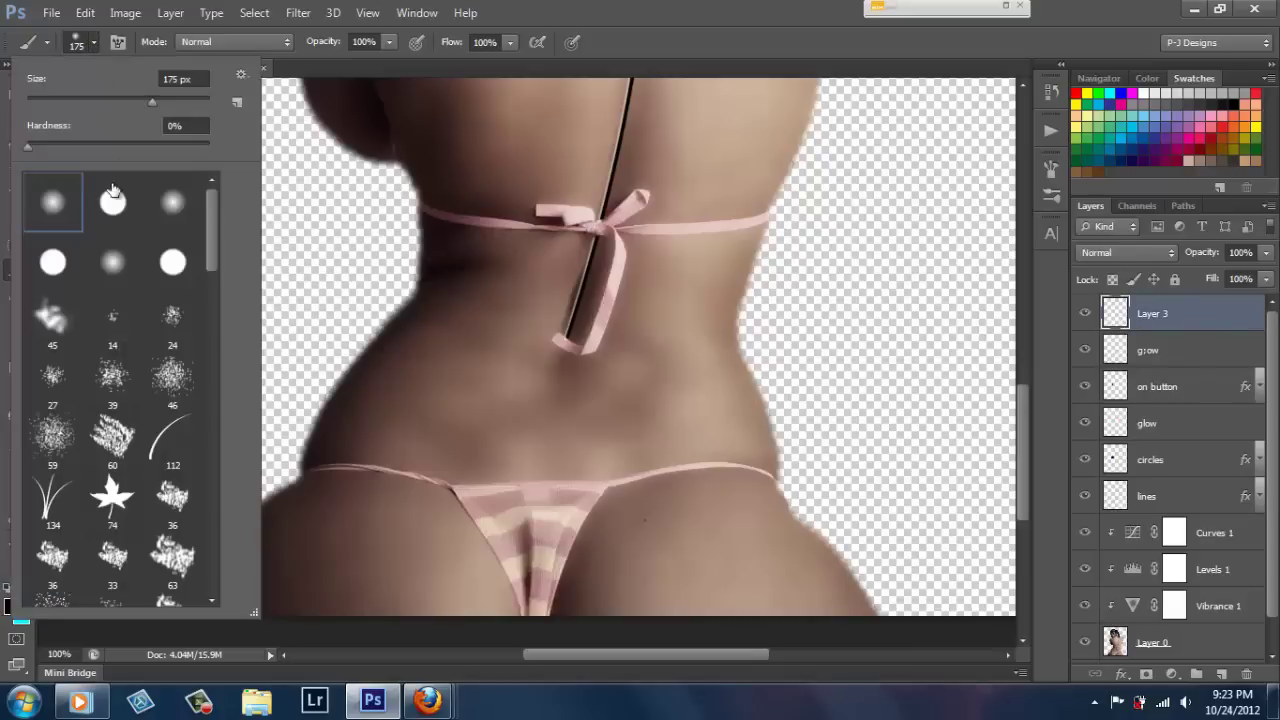
{"action": "left_click", "coordinate": [92, 40]}
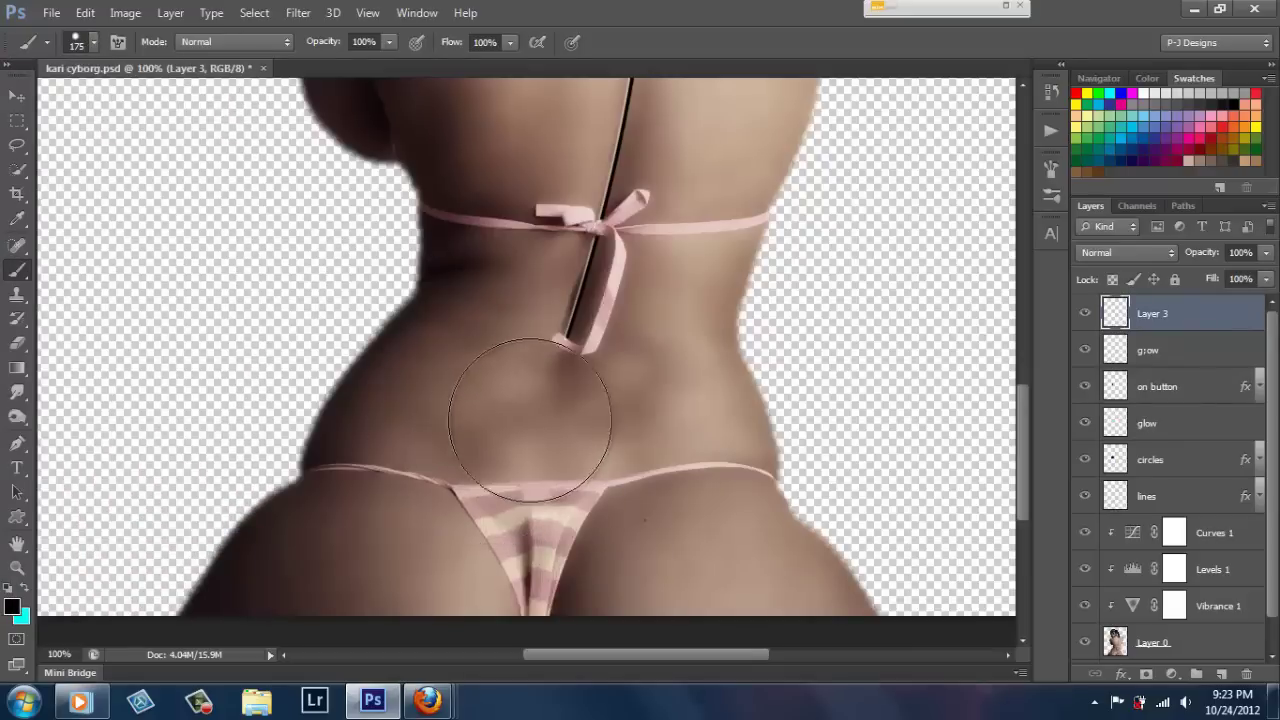
{"action": "key", "text": "bracketleft"}
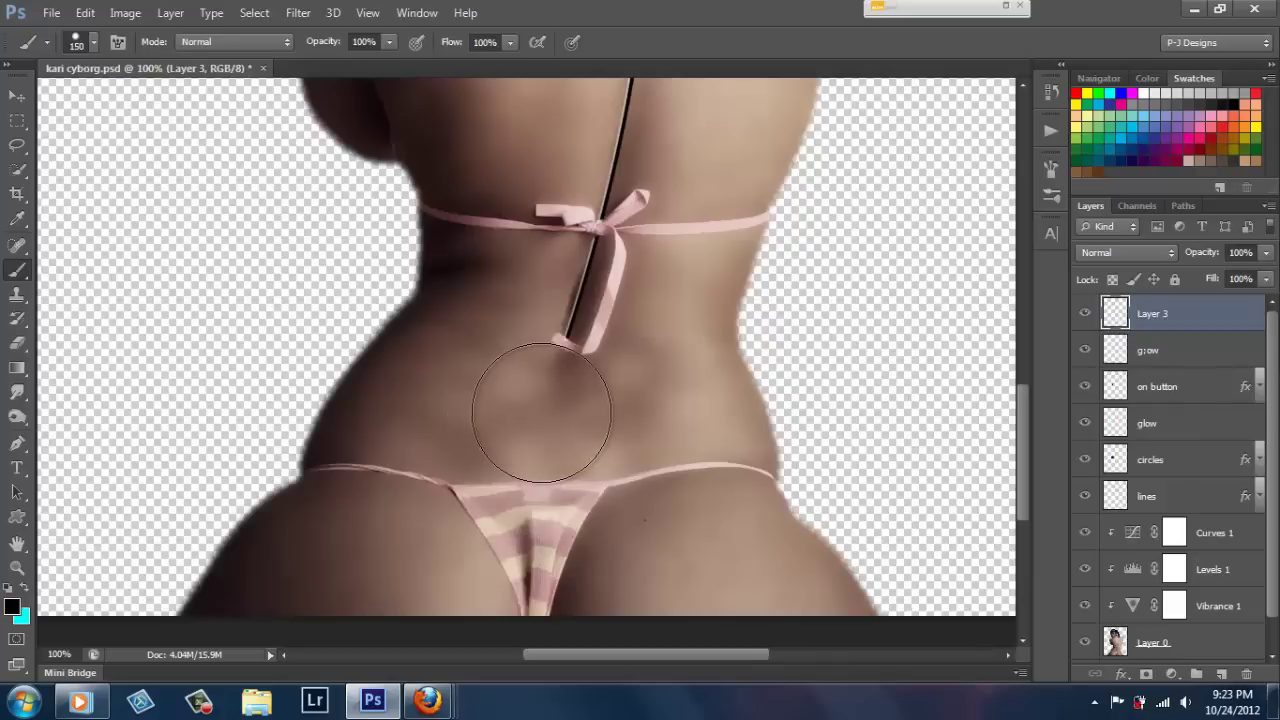
{"action": "left_click", "coordinate": [92, 44]}
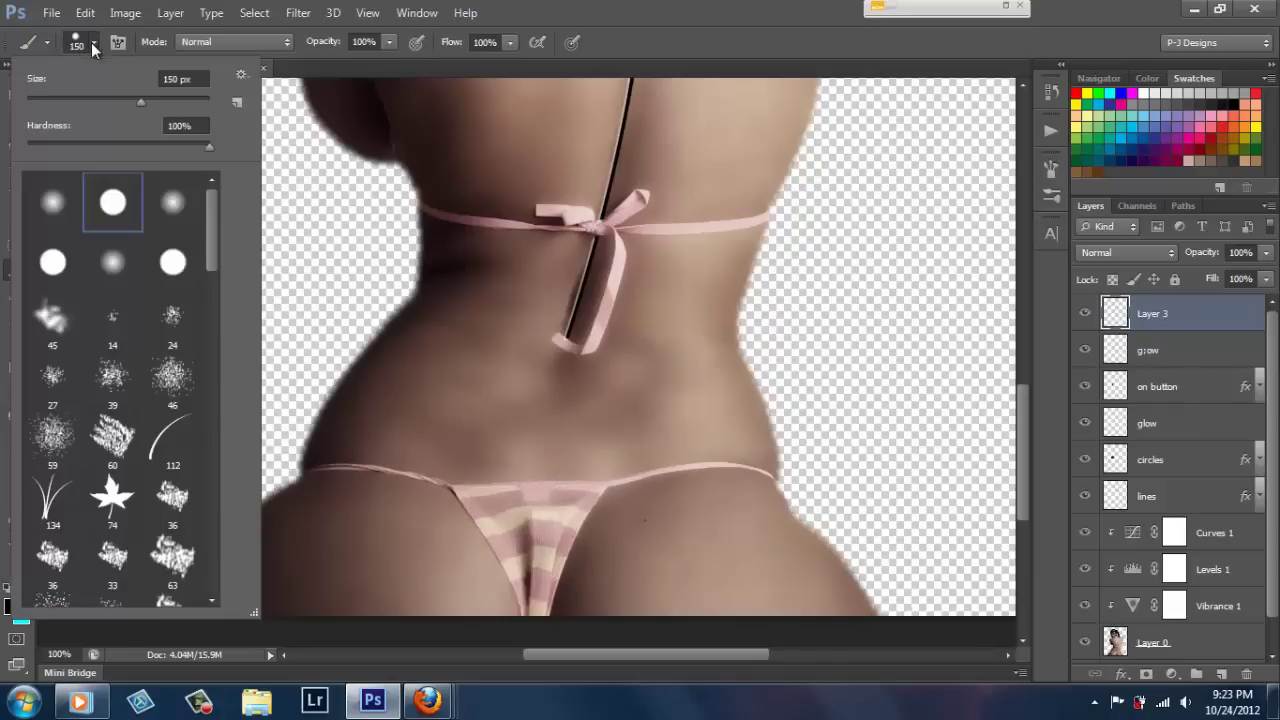
{"action": "left_click", "coordinate": [178, 79]}
{"action": "type", "text": "3"}
{"action": "type", "text": "5"}
{"action": "key", "text": "Return"}
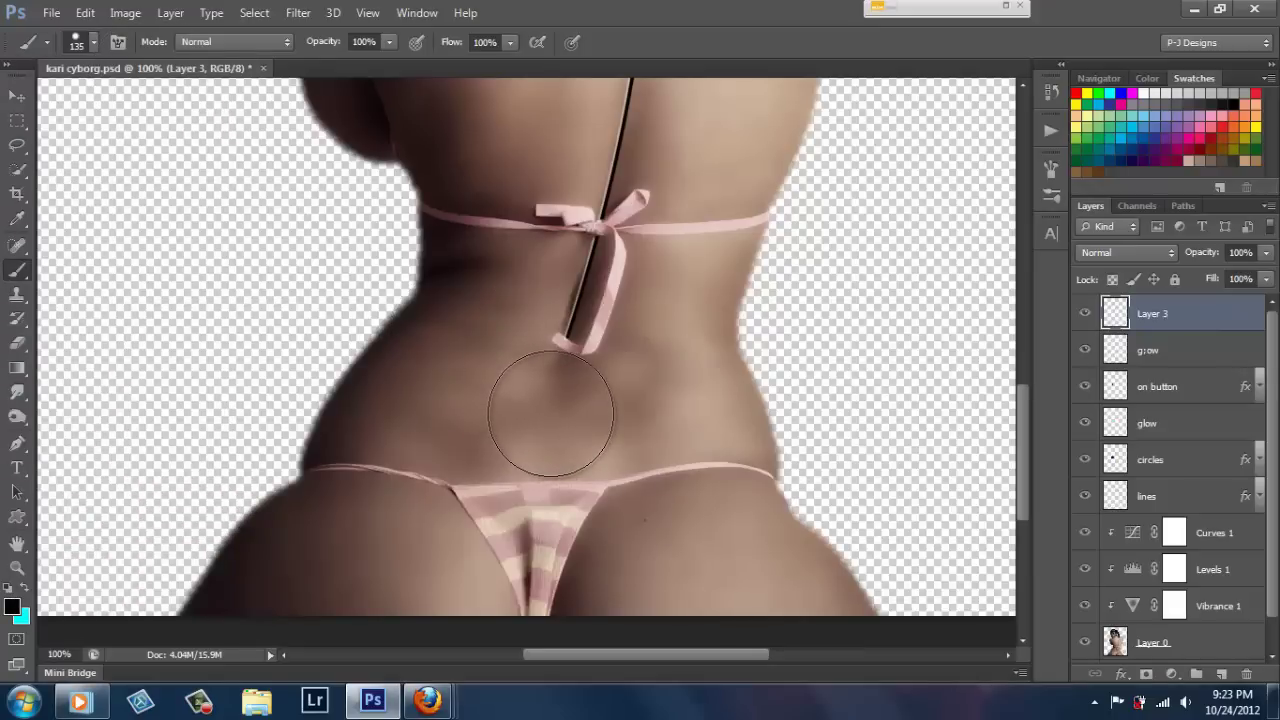
Stamp a large black circle mid lower back, then 70 px circles left and right.
{"action": "left_click", "coordinate": [551, 413]}
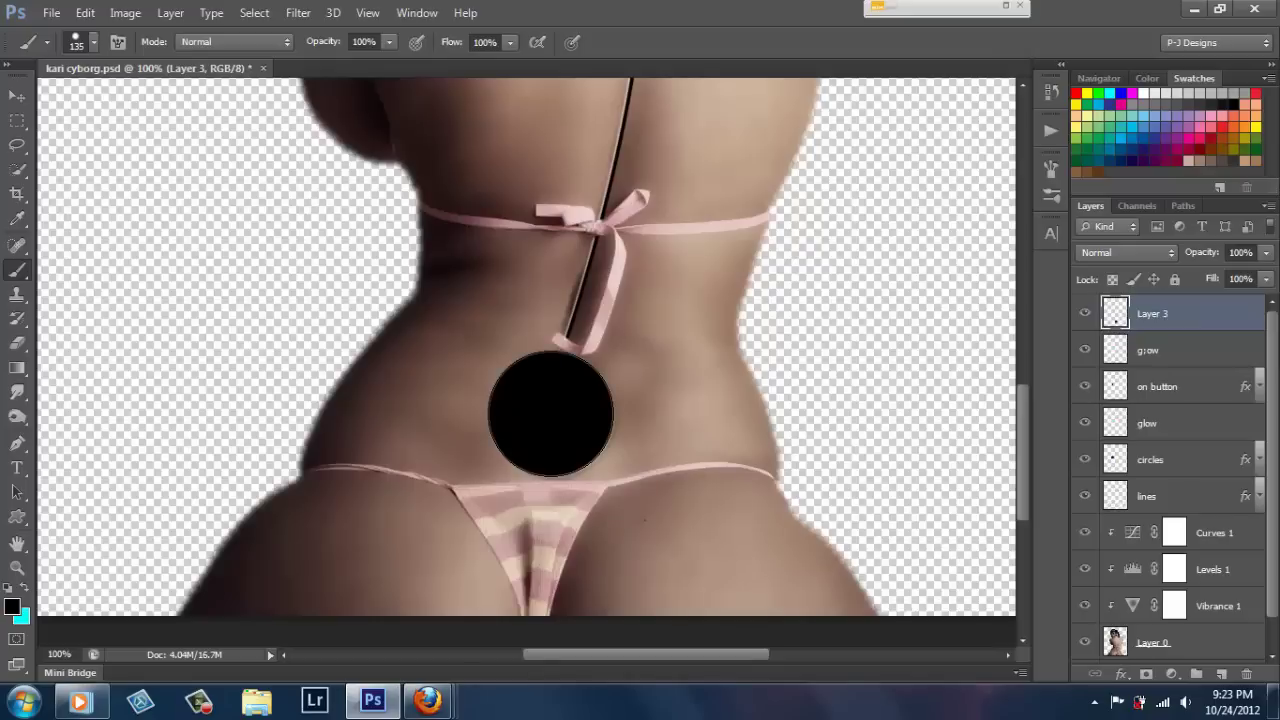
{"action": "key", "text": "bracketleft"}
{"action": "key", "text": "bracketleft"}
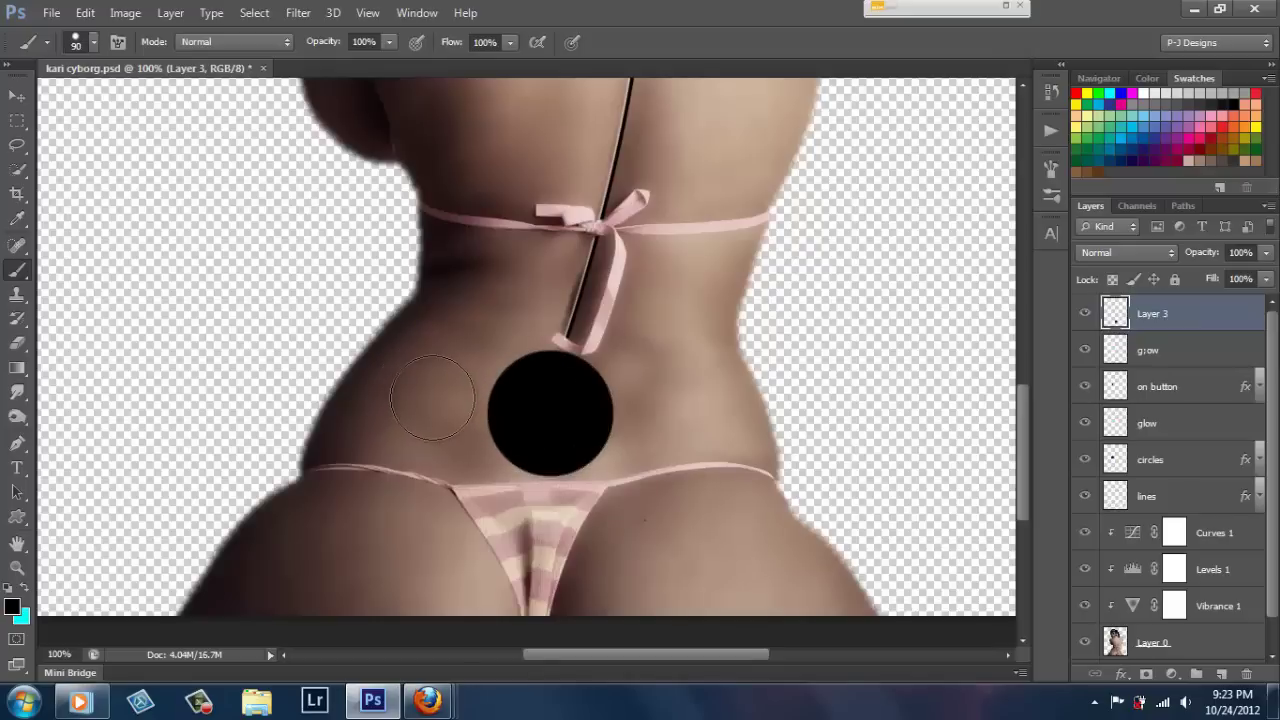
{"action": "key", "text": "bracketleft"}
{"action": "key", "text": "bracketleft"}
{"action": "key", "text": "bracketleft"}
{"action": "left_click", "coordinate": [416, 377]}
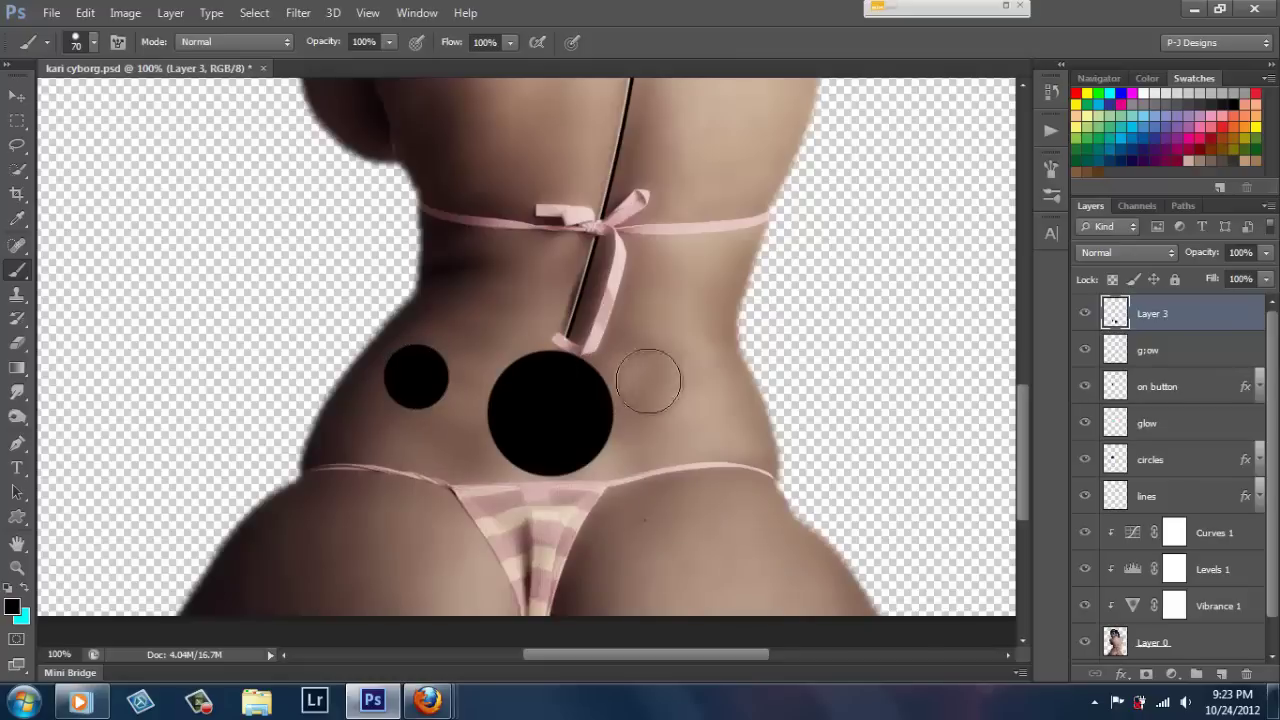
{"action": "left_click", "coordinate": [692, 401]}
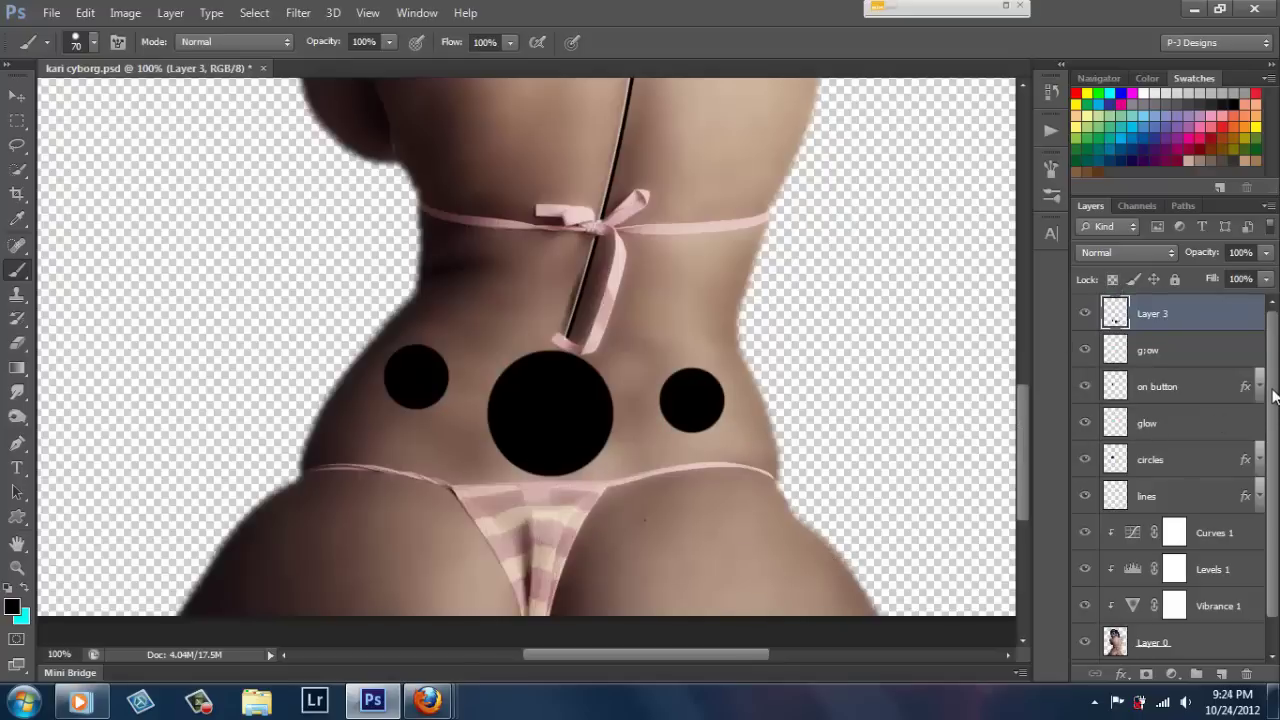
Copy the circles layer's style onto Layer 3 and lock Layer 3's transparent pixels.
{"action": "left_click", "coordinate": [1172, 467]}
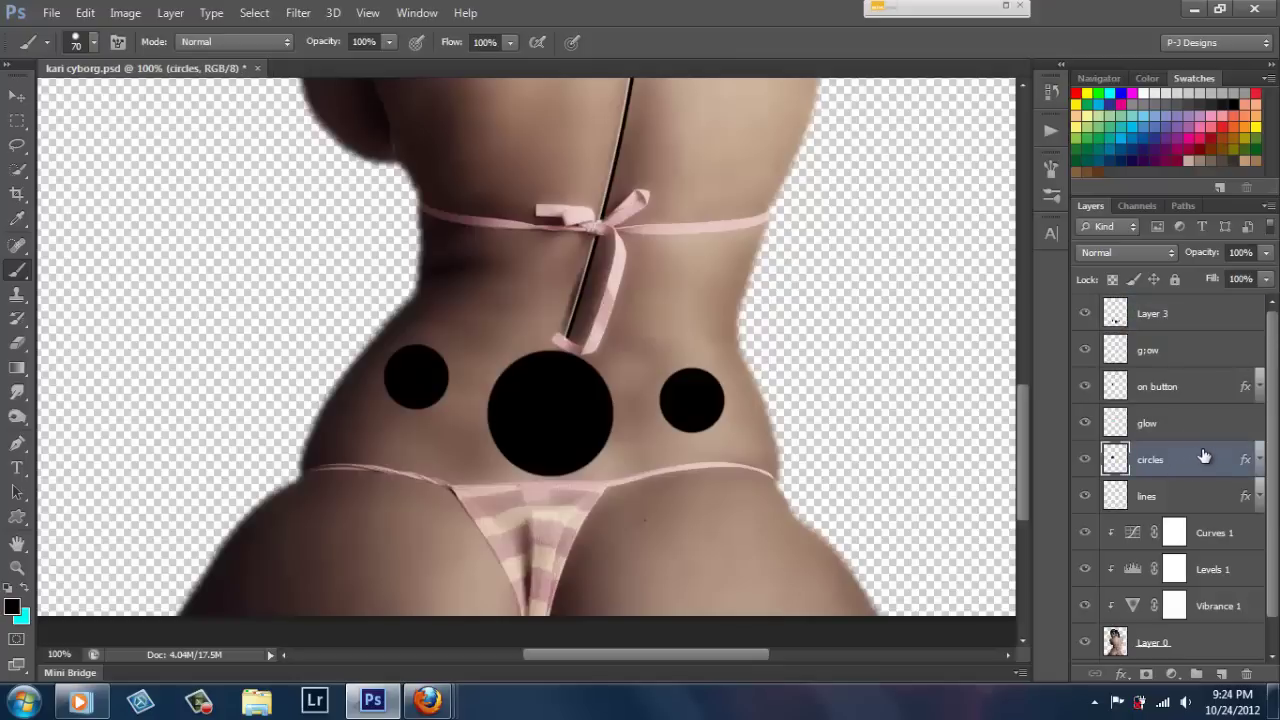
{"action": "right_click", "coordinate": [1203, 457]}
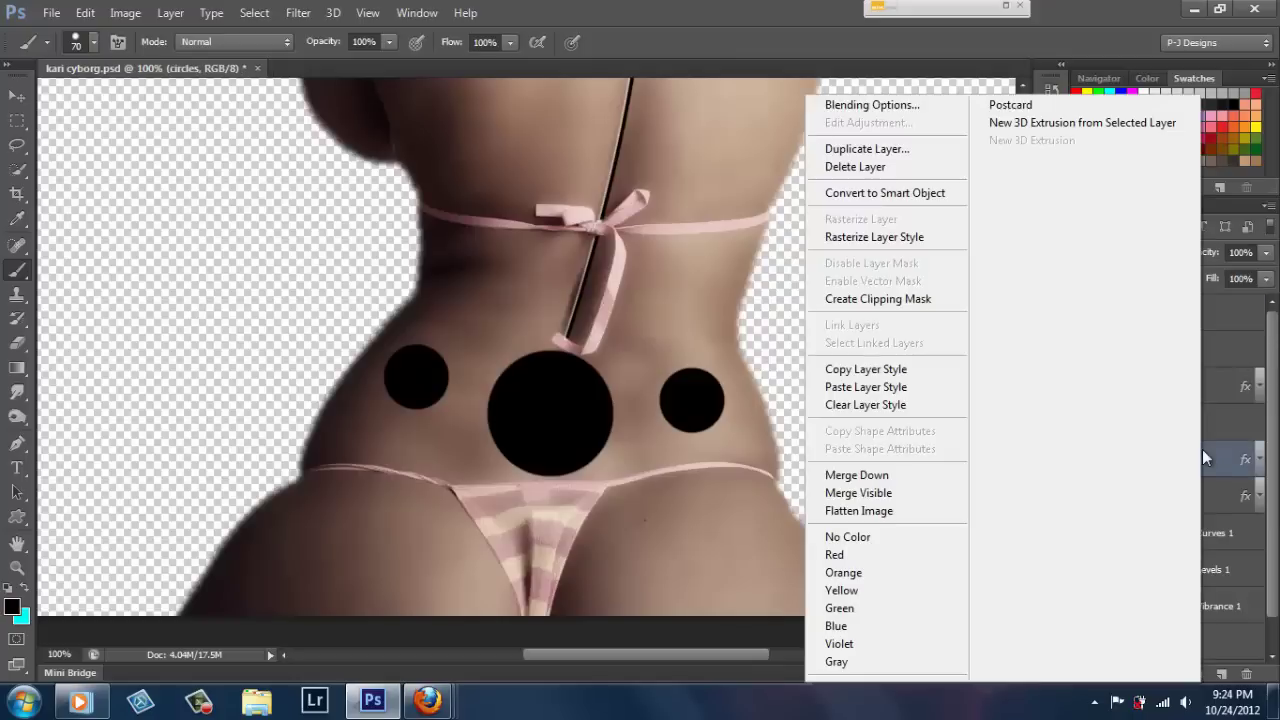
{"action": "left_click", "coordinate": [898, 370]}
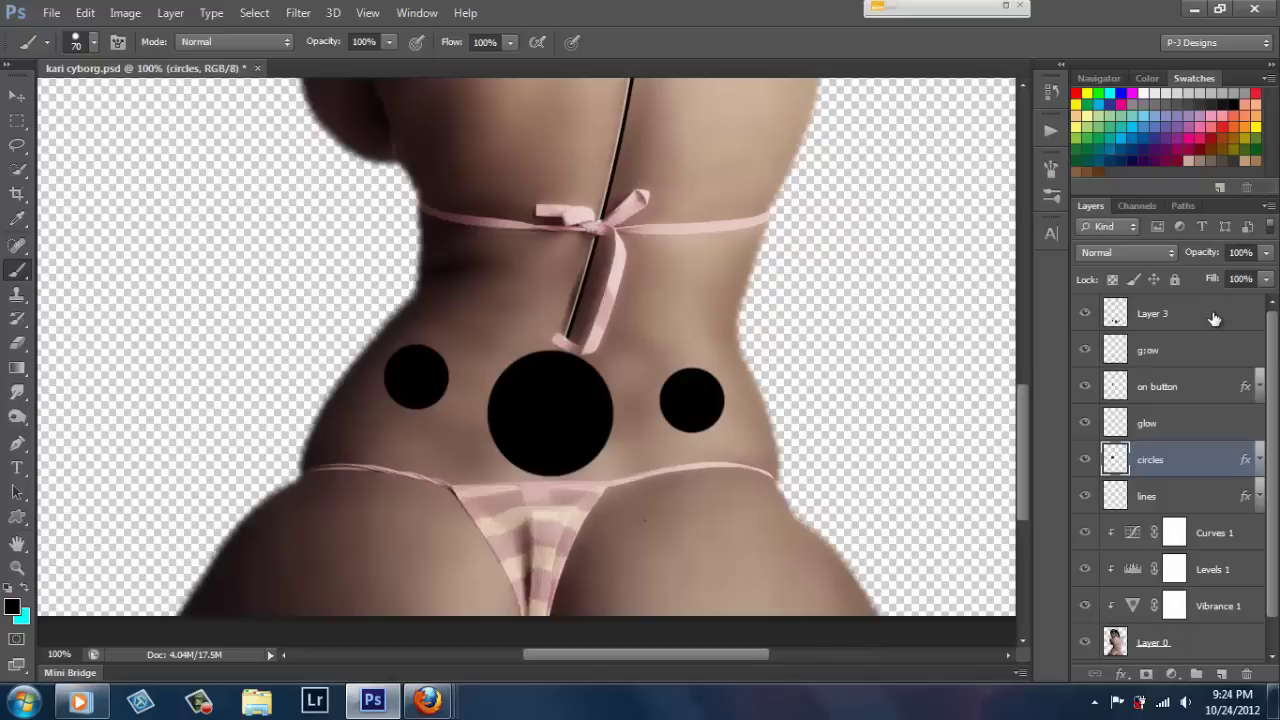
{"action": "left_click", "coordinate": [1213, 316]}
{"action": "right_click", "coordinate": [1213, 318]}
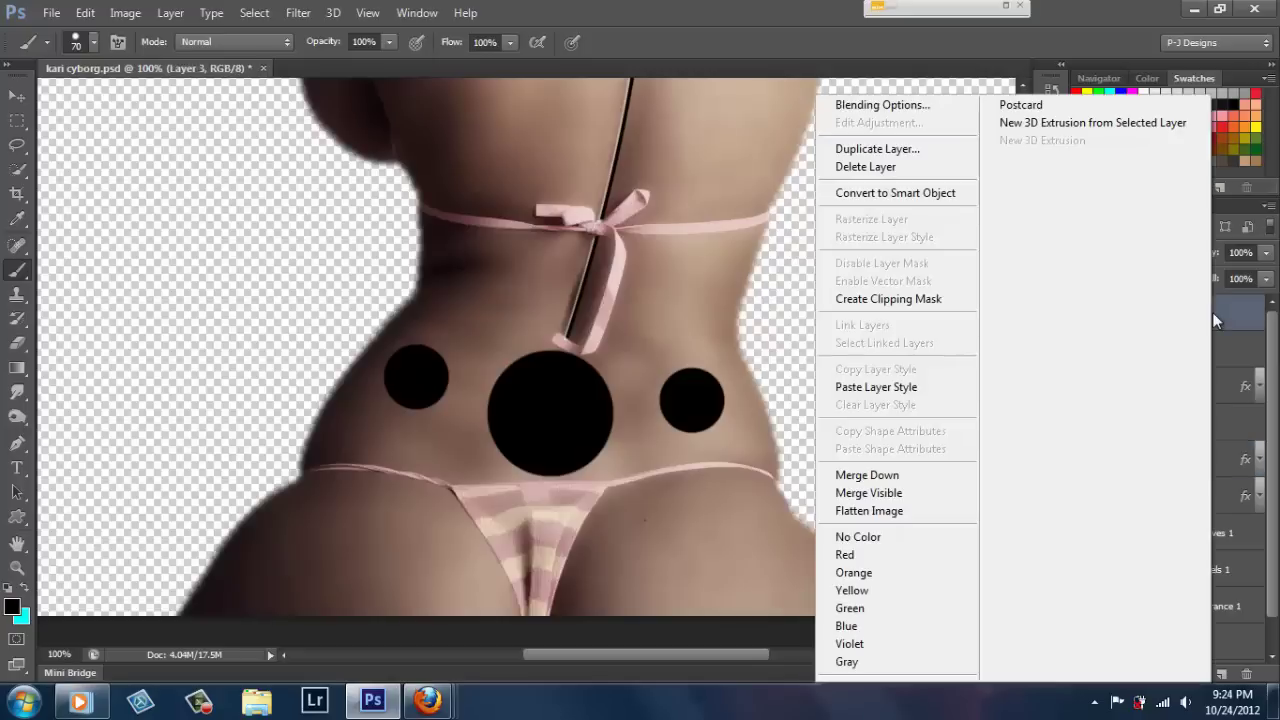
{"action": "left_click", "coordinate": [898, 388]}
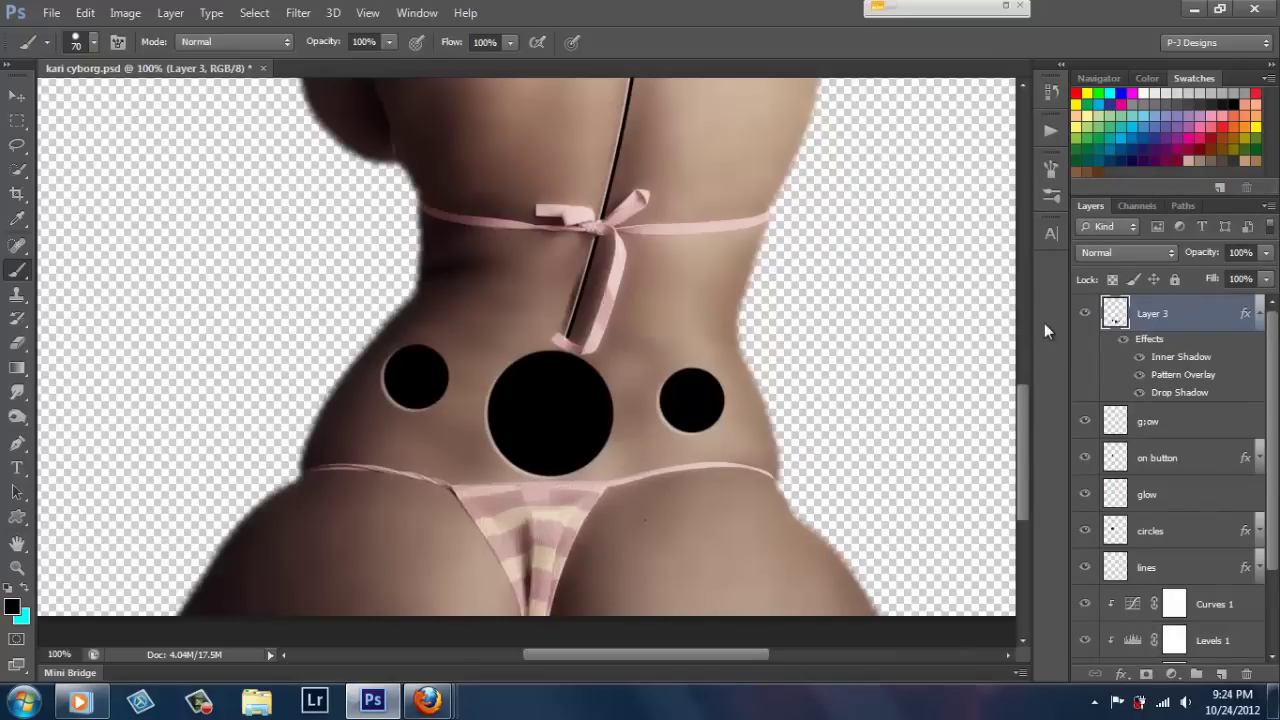
{"action": "left_click", "coordinate": [1112, 279]}
{"action": "left_click", "coordinate": [17, 219]}
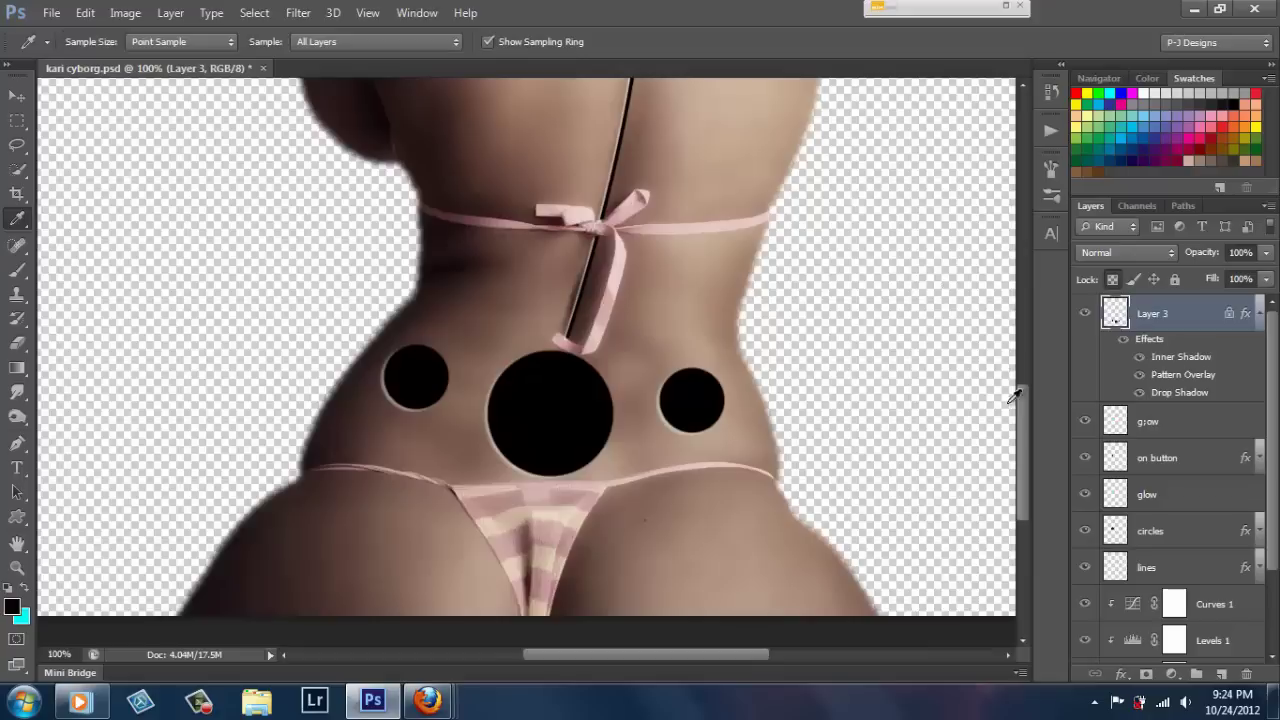
Sample the shoulder ring's dark blue and brush it at 34% opacity over the three black circles.
{"action": "left_click_drag", "start_coordinate": [1021, 397], "coordinate": [1021, 278]}
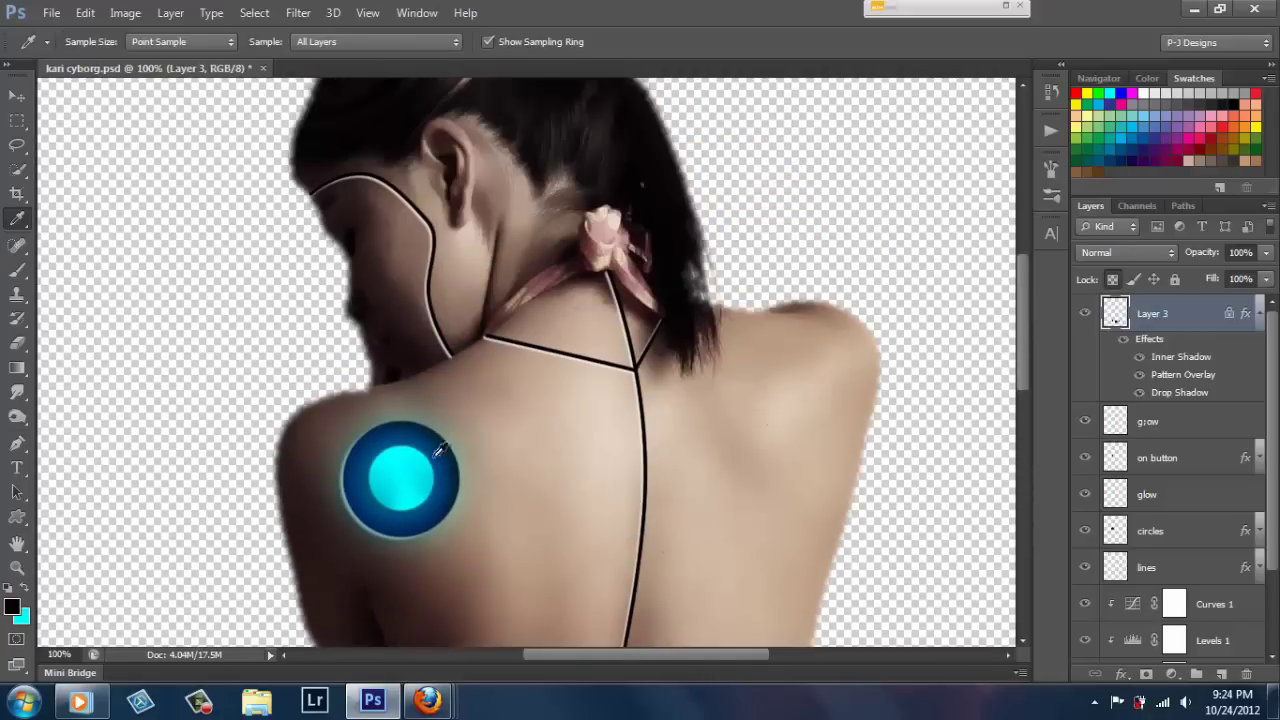
{"action": "left_click", "coordinate": [381, 447]}
{"action": "left_click_drag", "start_coordinate": [1016, 262], "coordinate": [1026, 397]}
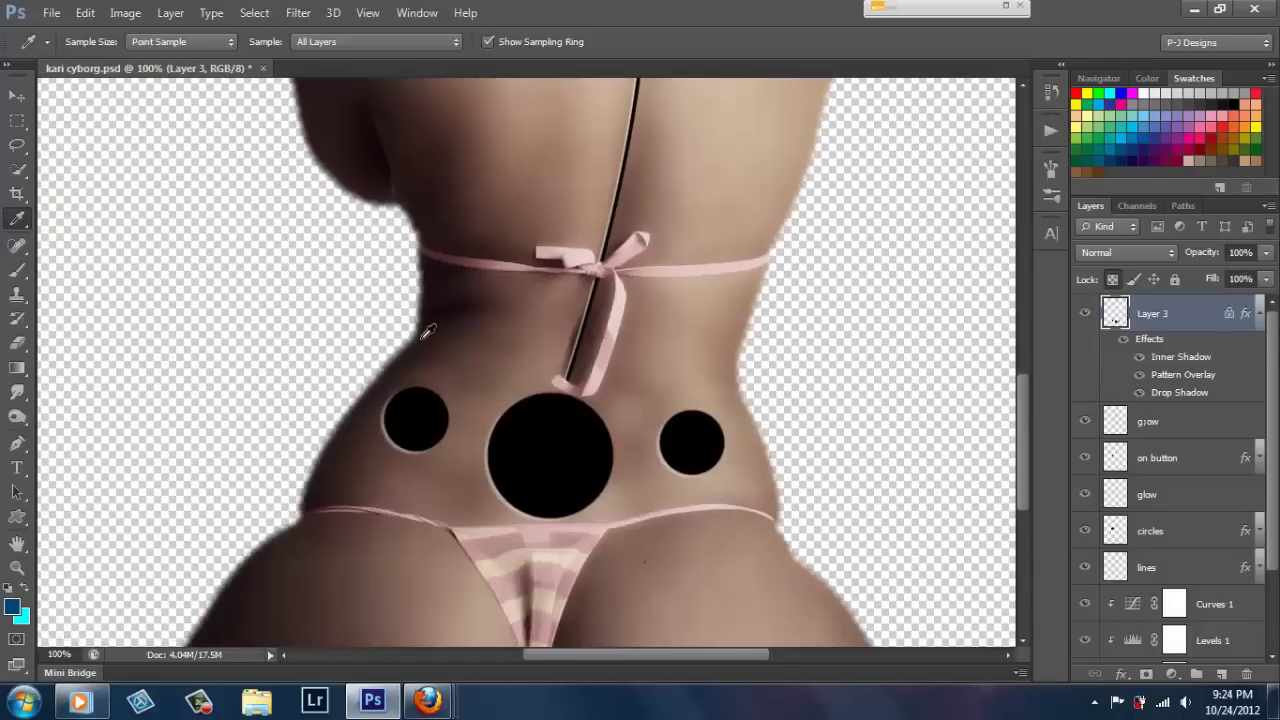
{"action": "left_click", "coordinate": [17, 270]}
{"action": "left_click", "coordinate": [389, 42]}
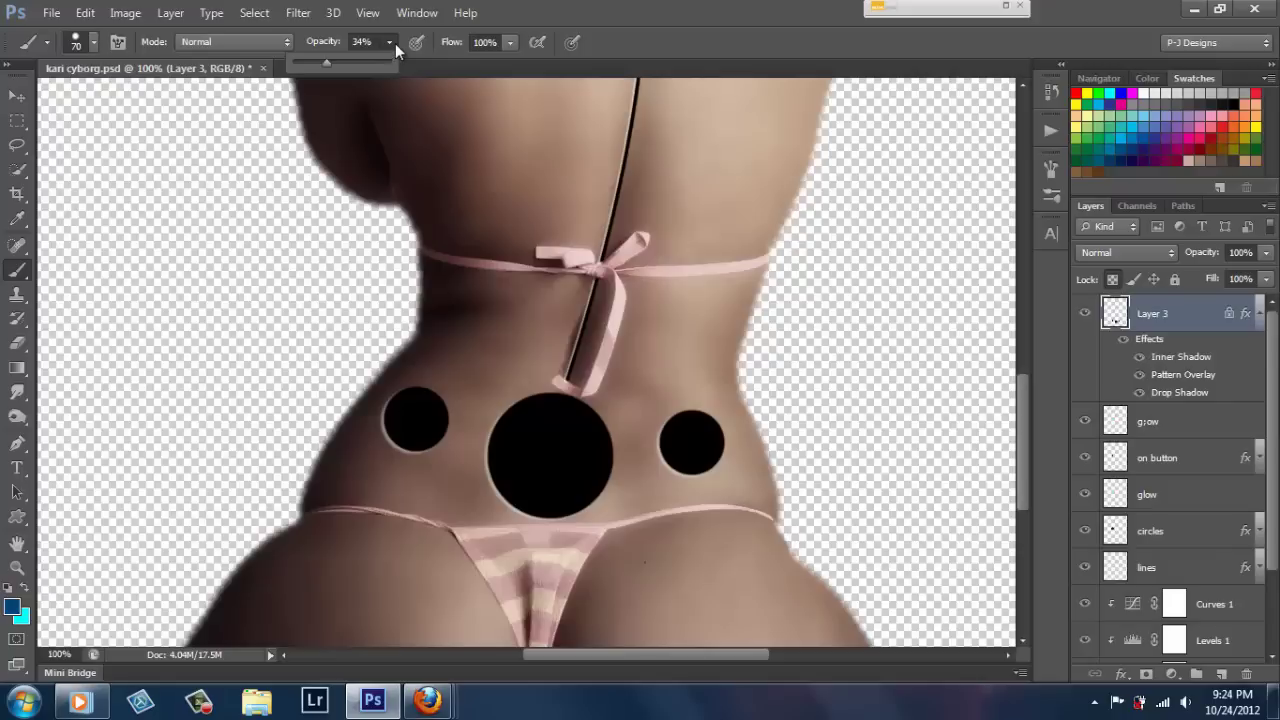
{"action": "left_click", "coordinate": [391, 42]}
{"action": "left_click", "coordinate": [416, 418]}
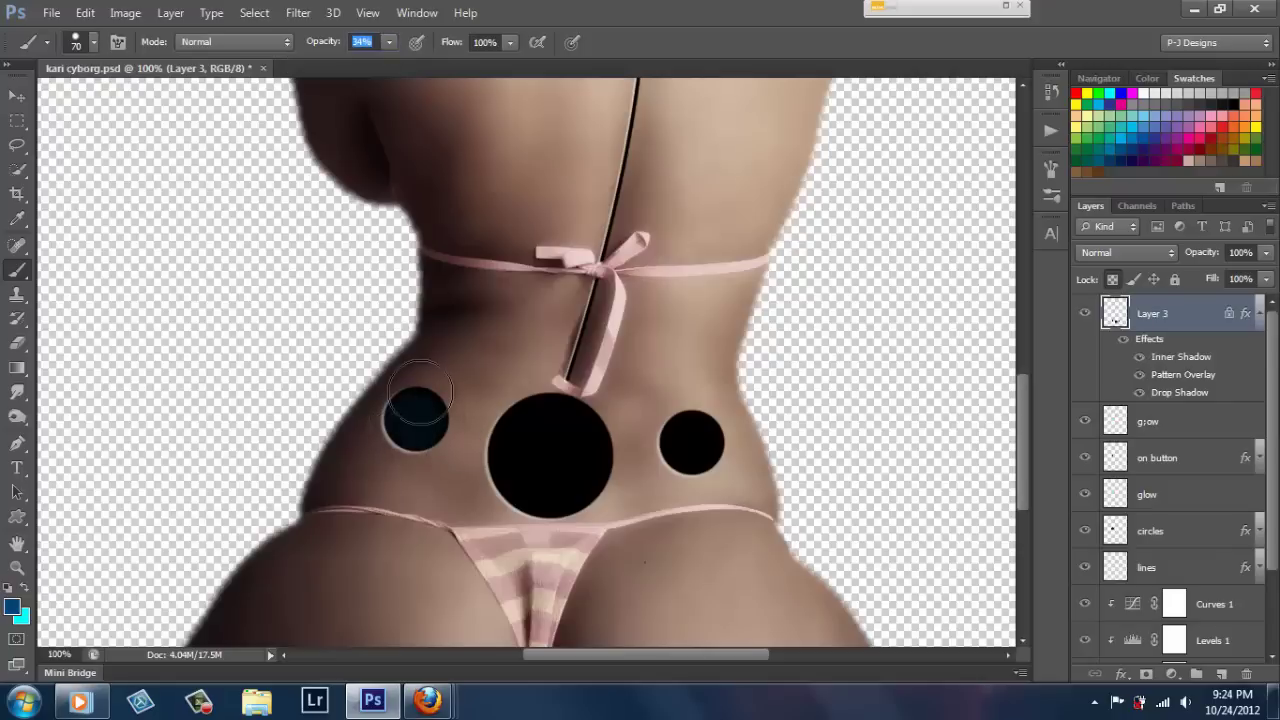
{"action": "mouse_move", "coordinate": [529, 430]}
{"action": "left_mouse_down"}
{"action": "mouse_move", "coordinate": [594, 451]}
{"action": "mouse_move", "coordinate": [514, 455]}
{"action": "mouse_move", "coordinate": [591, 437]}
{"action": "mouse_move", "coordinate": [571, 451]}
{"action": "mouse_move", "coordinate": [586, 434]}
{"action": "mouse_move", "coordinate": [600, 472]}
{"action": "left_mouse_up"}
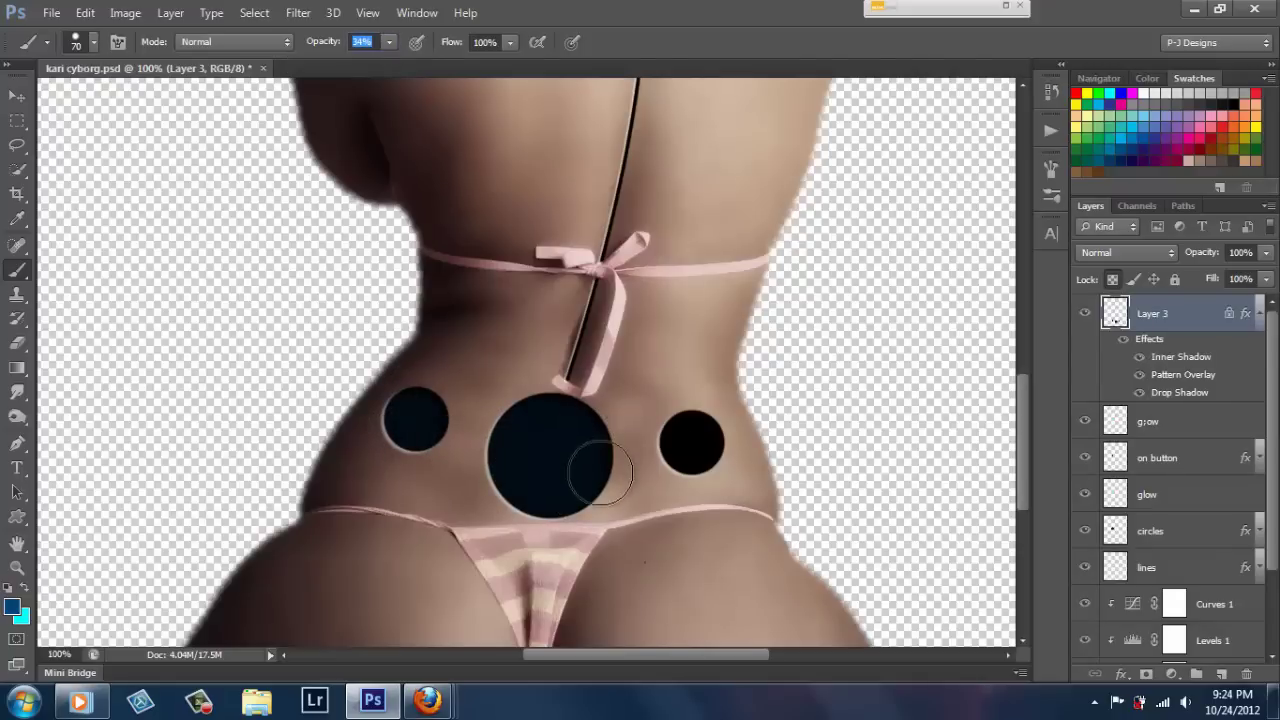
{"action": "mouse_move", "coordinate": [714, 434]}
{"action": "left_mouse_down"}
{"action": "mouse_move", "coordinate": [691, 434]}
{"action": "mouse_move", "coordinate": [703, 458]}
{"action": "left_mouse_up"}
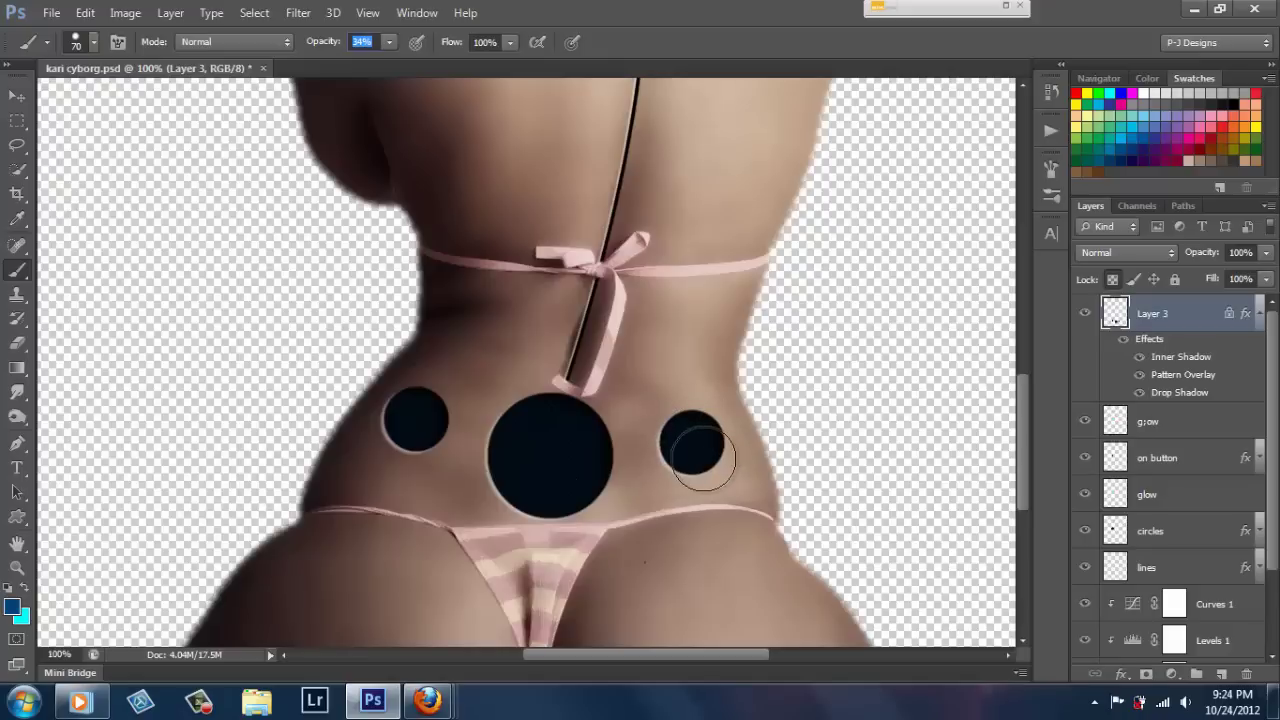
Set up a soft round brush at 100% opacity, 175 px, with cyan as foreground.
{"action": "left_click", "coordinate": [95, 42]}
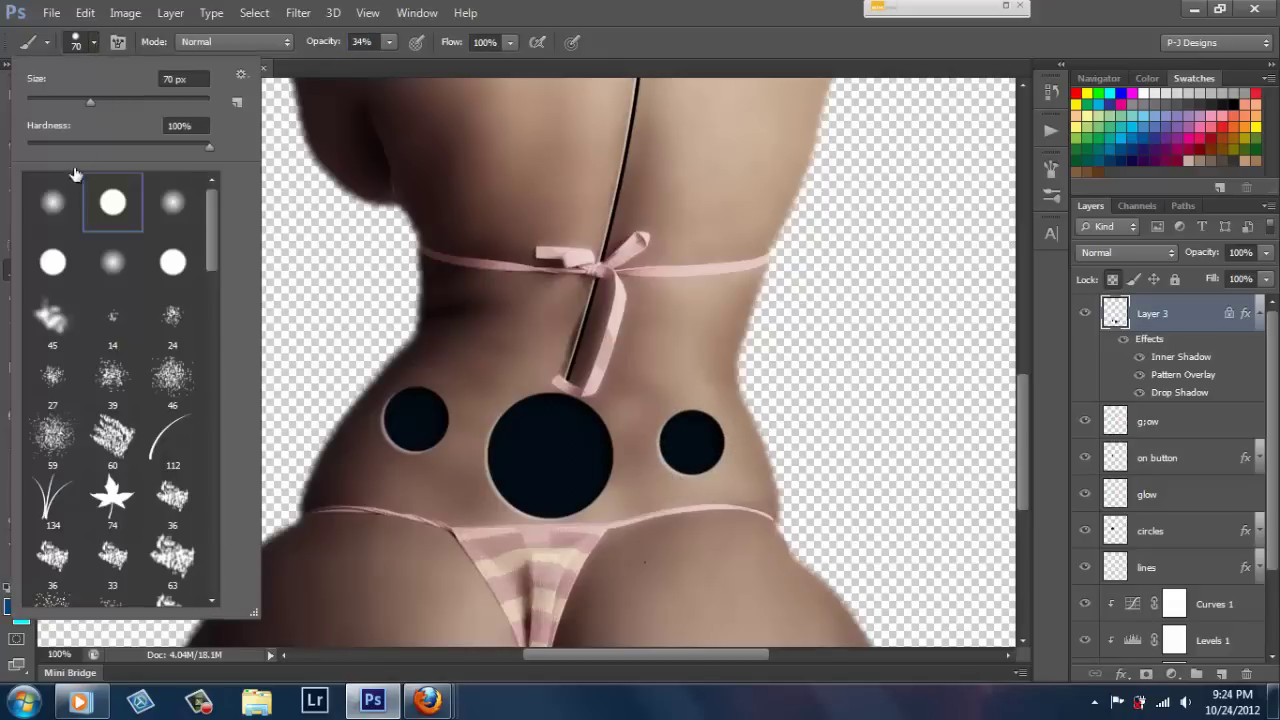
{"action": "left_click", "coordinate": [52, 202]}
{"action": "left_click", "coordinate": [93, 43]}
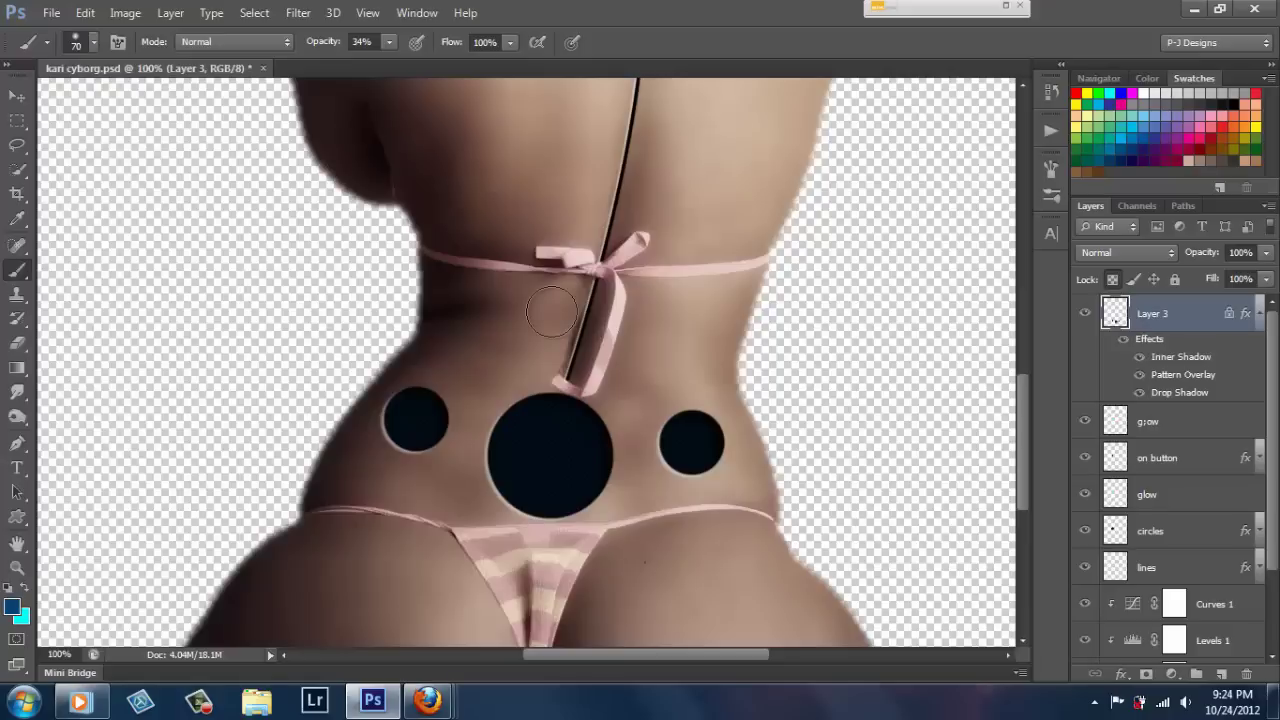
{"action": "left_click", "coordinate": [389, 43]}
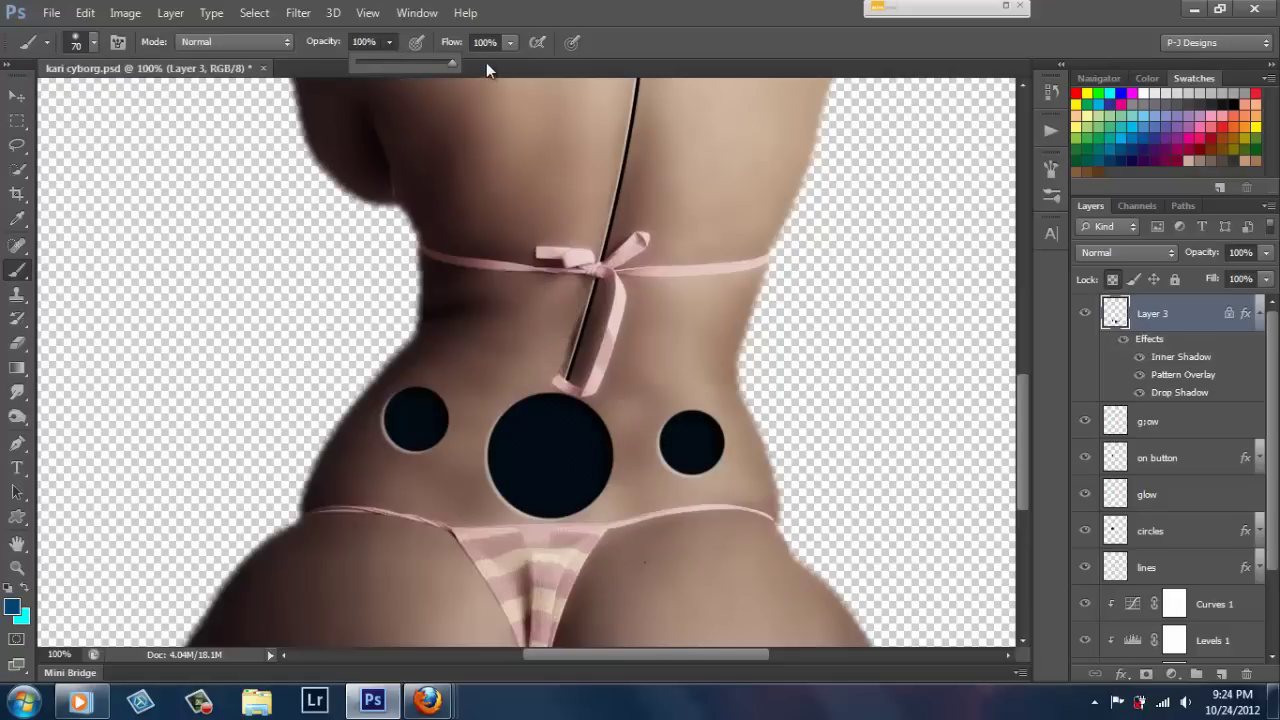
{"action": "left_click", "coordinate": [389, 41]}
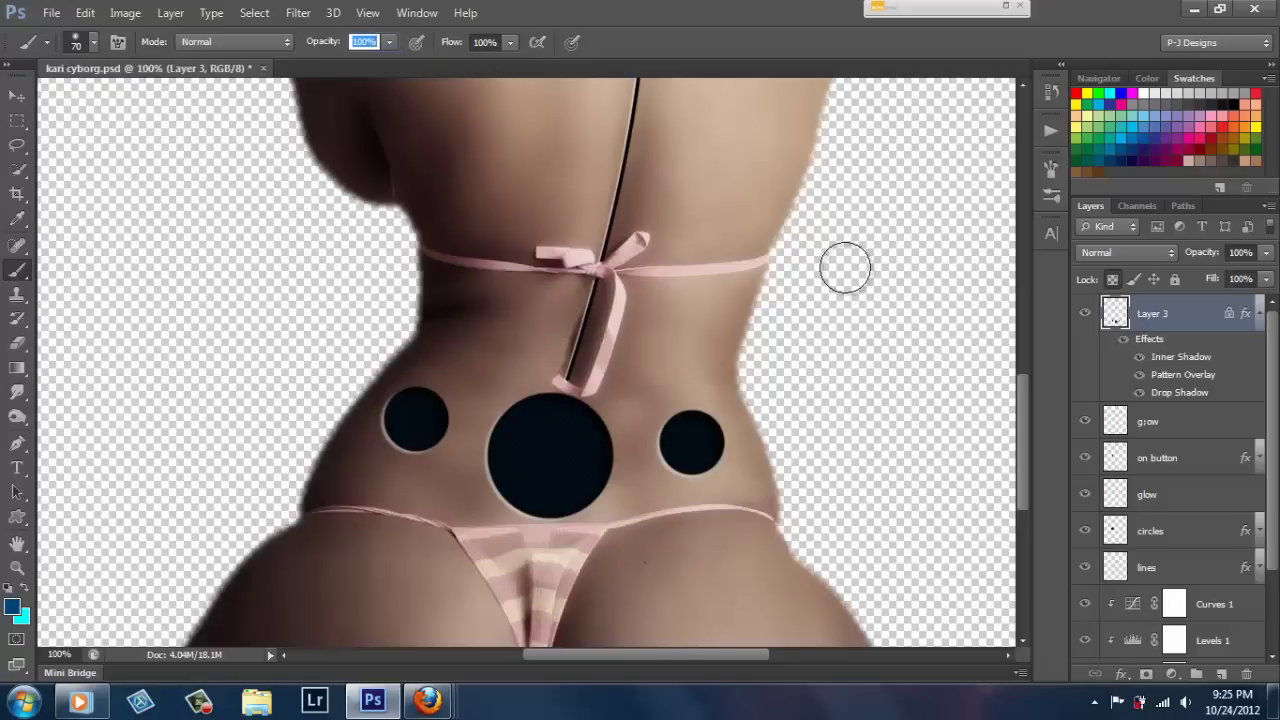
{"action": "key", "text": "bracketright"}
{"action": "key", "text": "bracketright"}
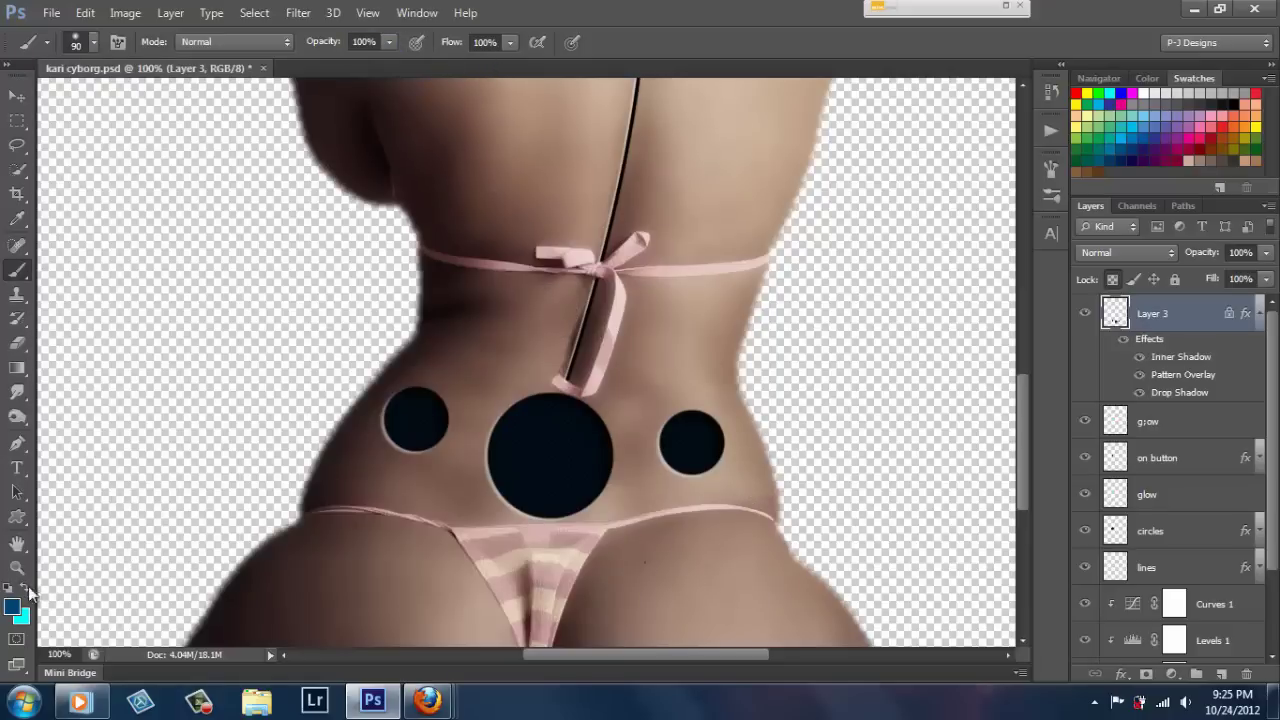
{"action": "left_click", "coordinate": [24, 592]}
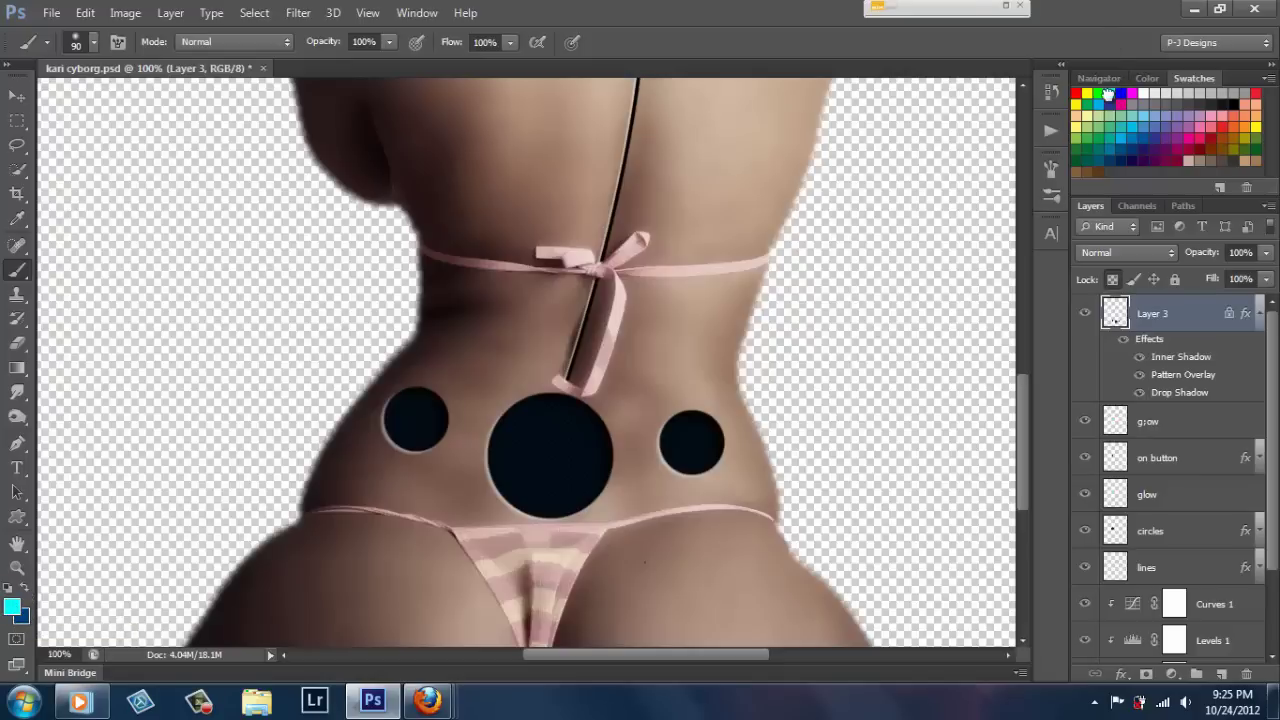
{"action": "key", "text": "bracketright"}
{"action": "key", "text": "bracketright"}
{"action": "key", "text": "bracketright"}
Paint cyan glows over the centre, left and right circles on new Layer 4, then duplicate it.
{"action": "left_click", "coordinate": [1224, 675]}
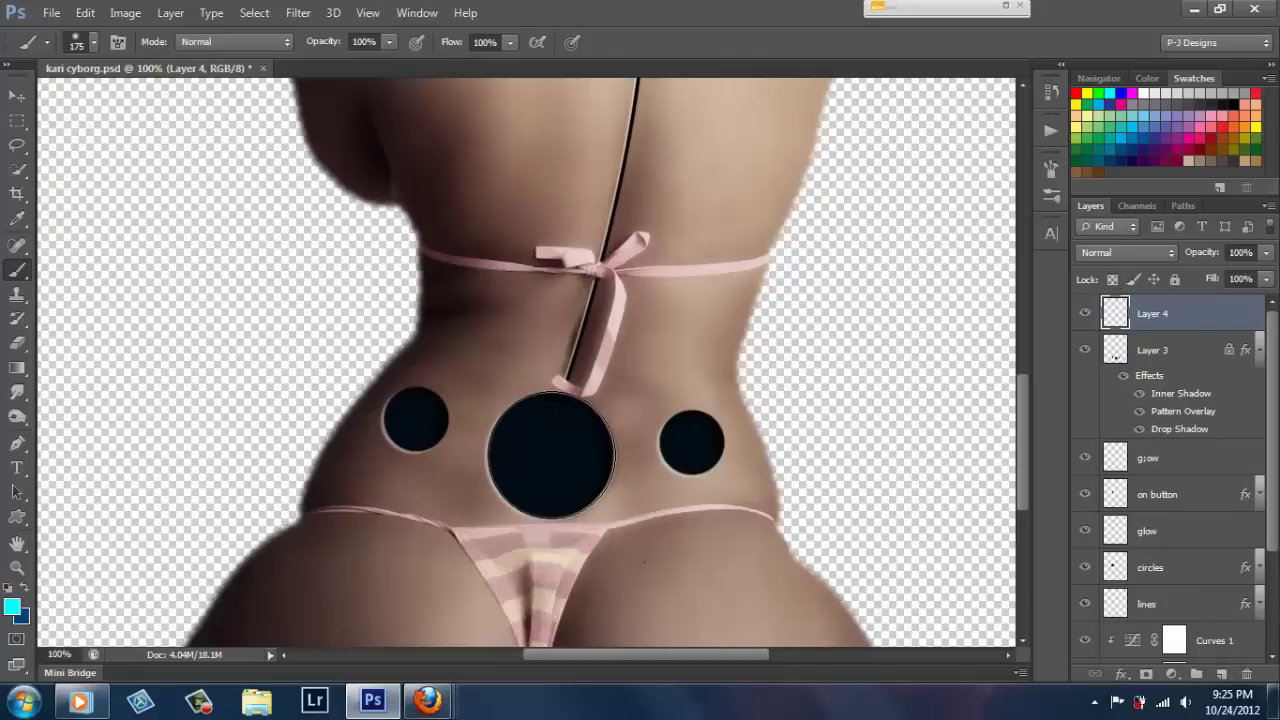
{"action": "left_click", "coordinate": [551, 455]}
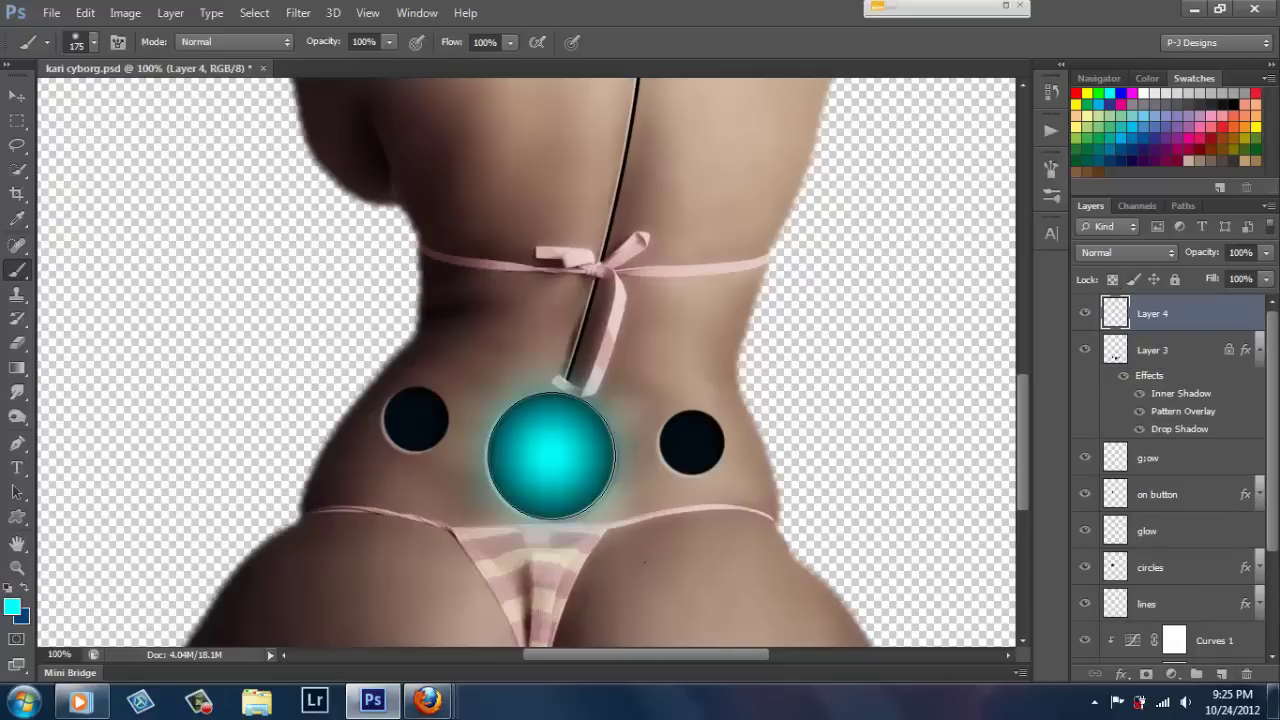
{"action": "key", "text": "bracketleft"}
{"action": "key", "text": "bracketleft"}
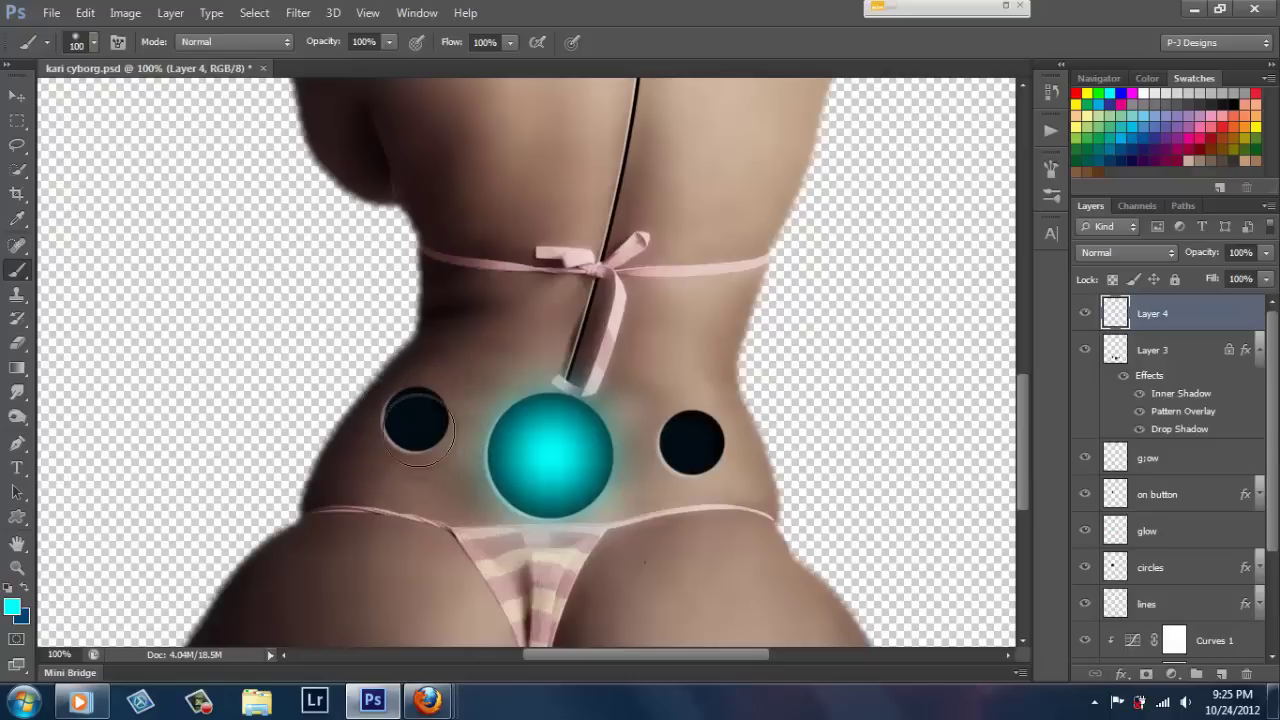
{"action": "key", "text": "bracketleft"}
{"action": "key", "text": "bracketleft"}
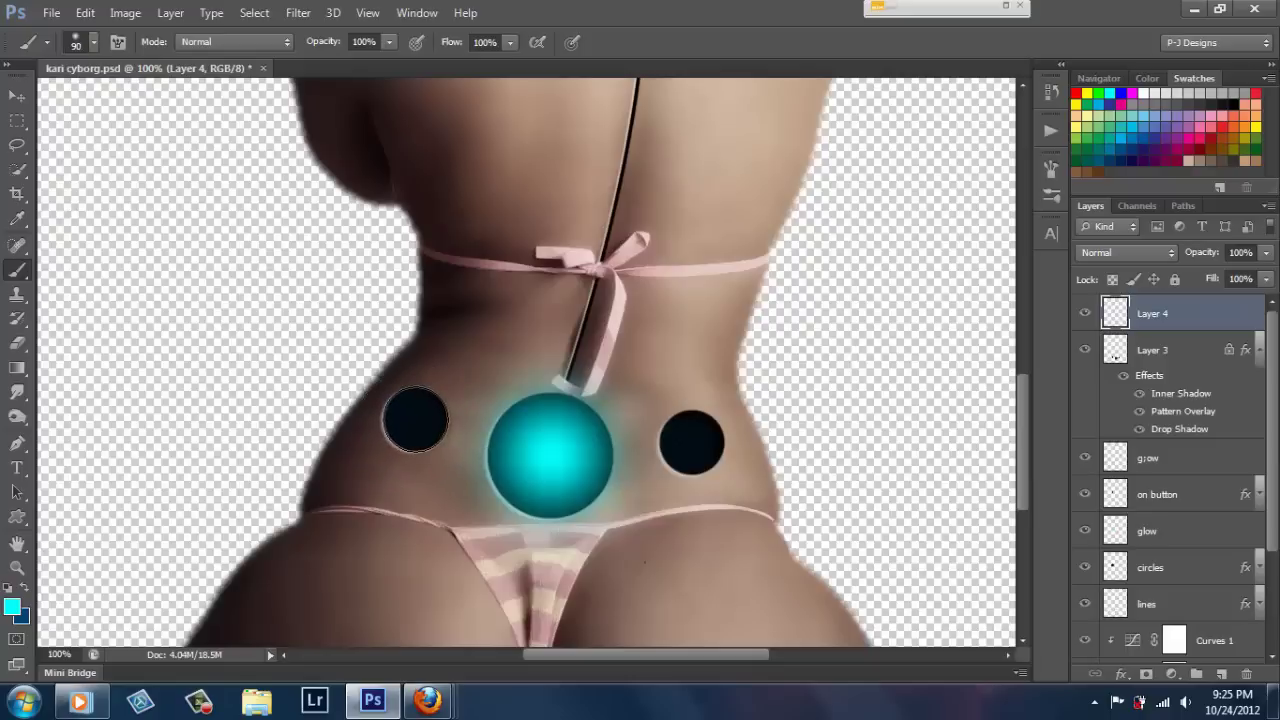
{"action": "left_click", "coordinate": [415, 420]}
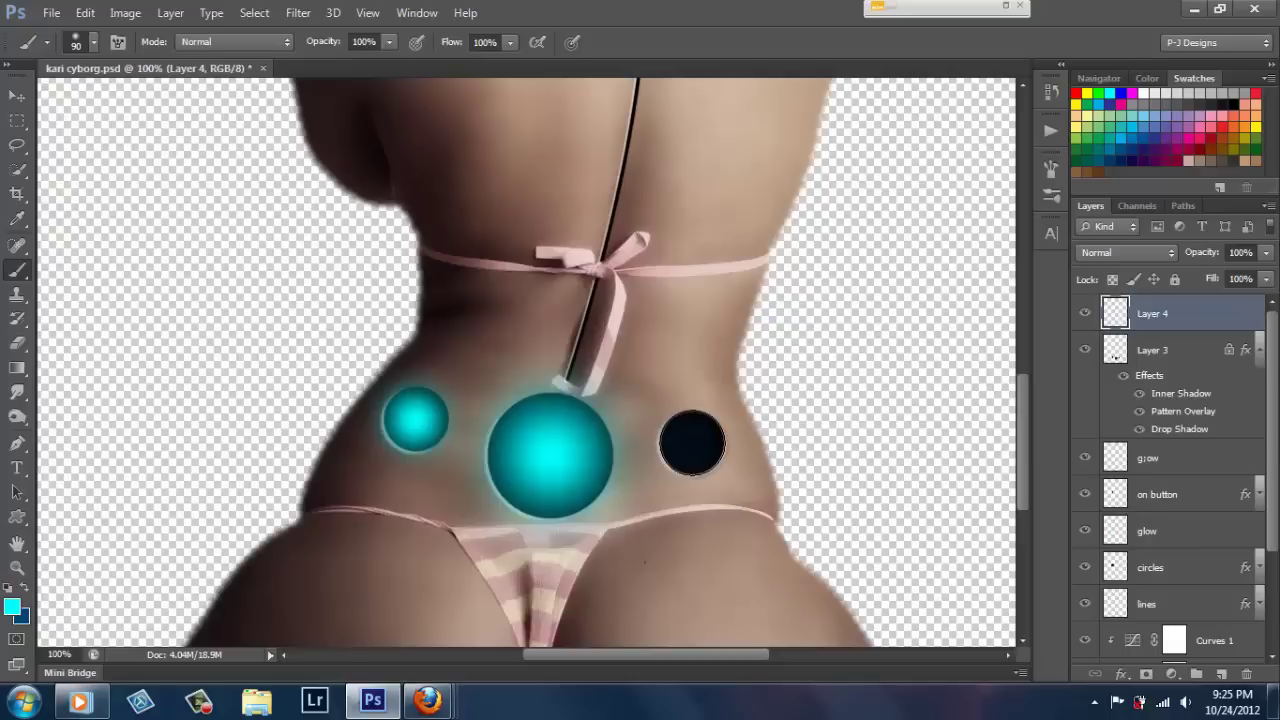
{"action": "left_click", "coordinate": [692, 443]}
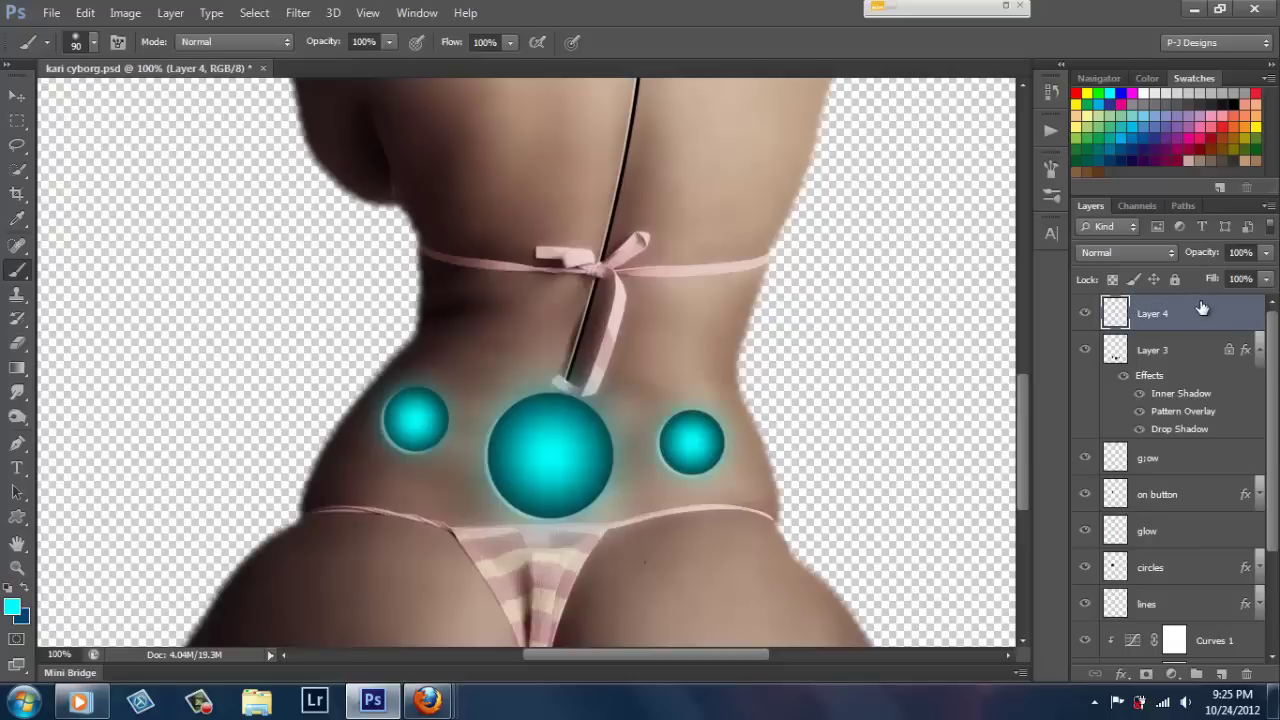
{"action": "left_click_drag", "start_coordinate": [1208, 314], "coordinate": [1222, 674]}
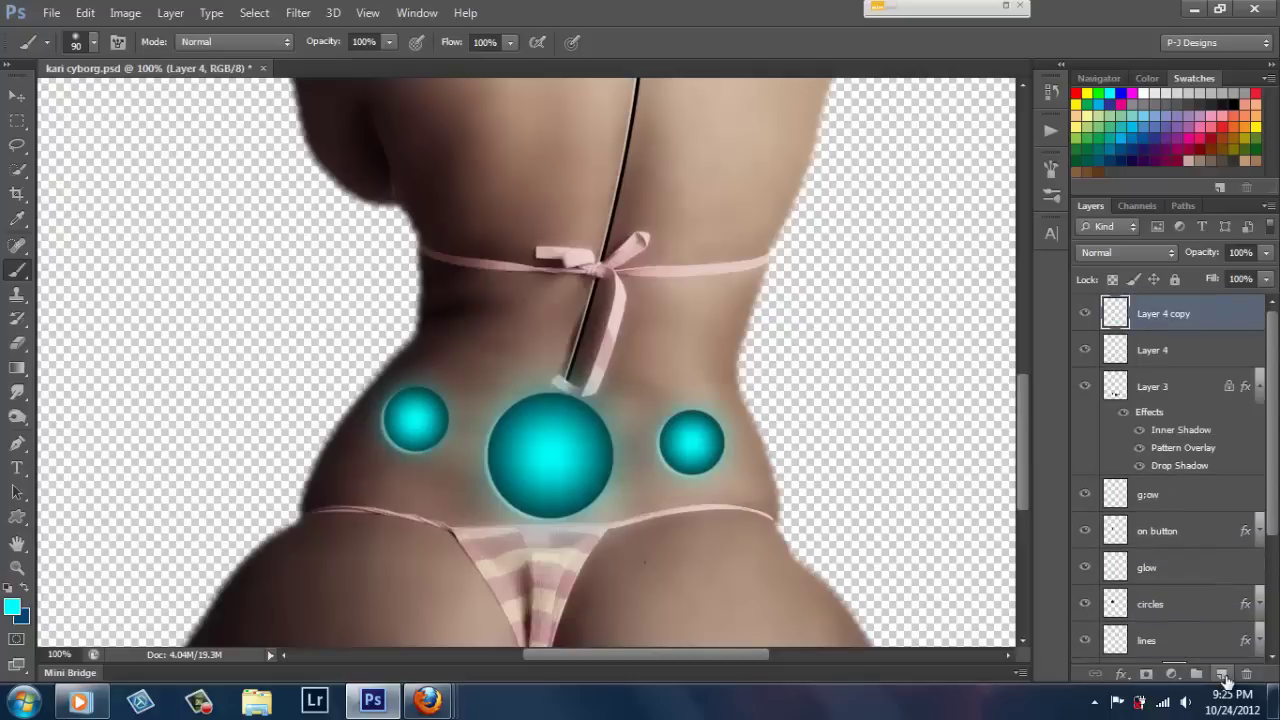
With Layer 4 copy hidden, set Layer 4 to Overlay blending at 49% opacity.
{"action": "left_click", "coordinate": [1153, 357]}
{"action": "left_click", "coordinate": [1085, 313]}
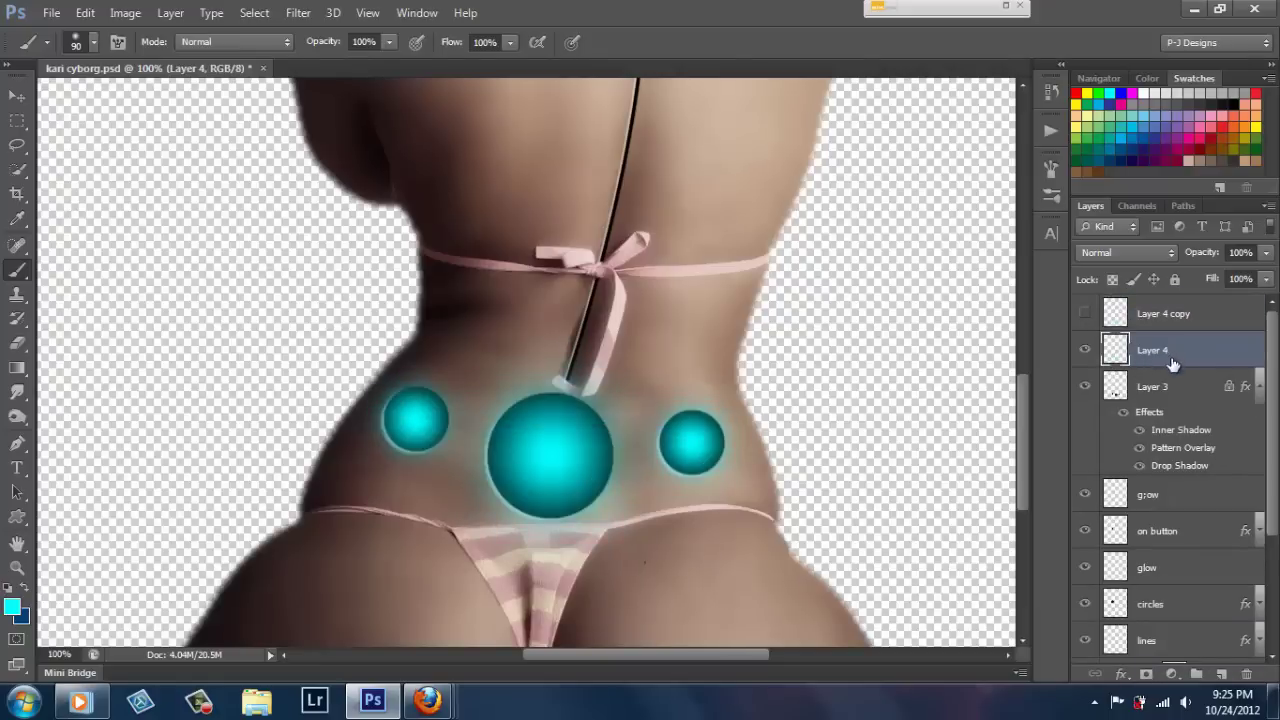
{"action": "left_click", "coordinate": [1170, 252]}
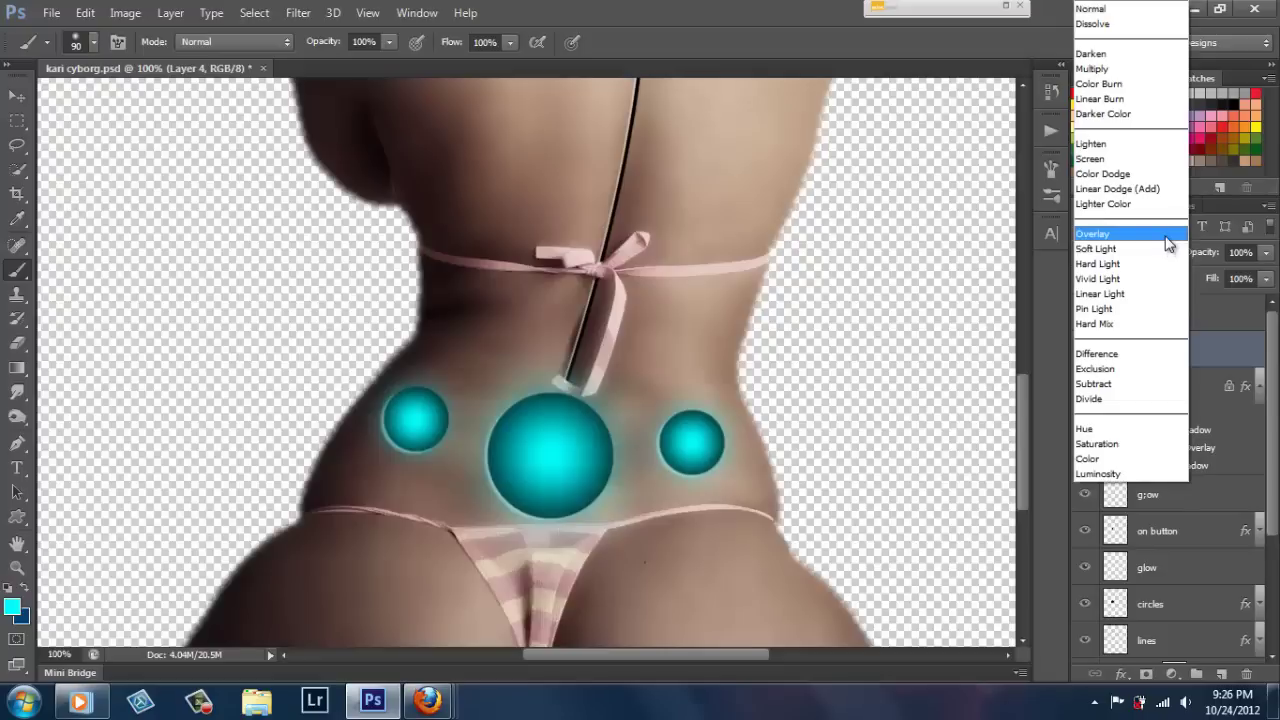
{"action": "left_click", "coordinate": [1166, 236]}
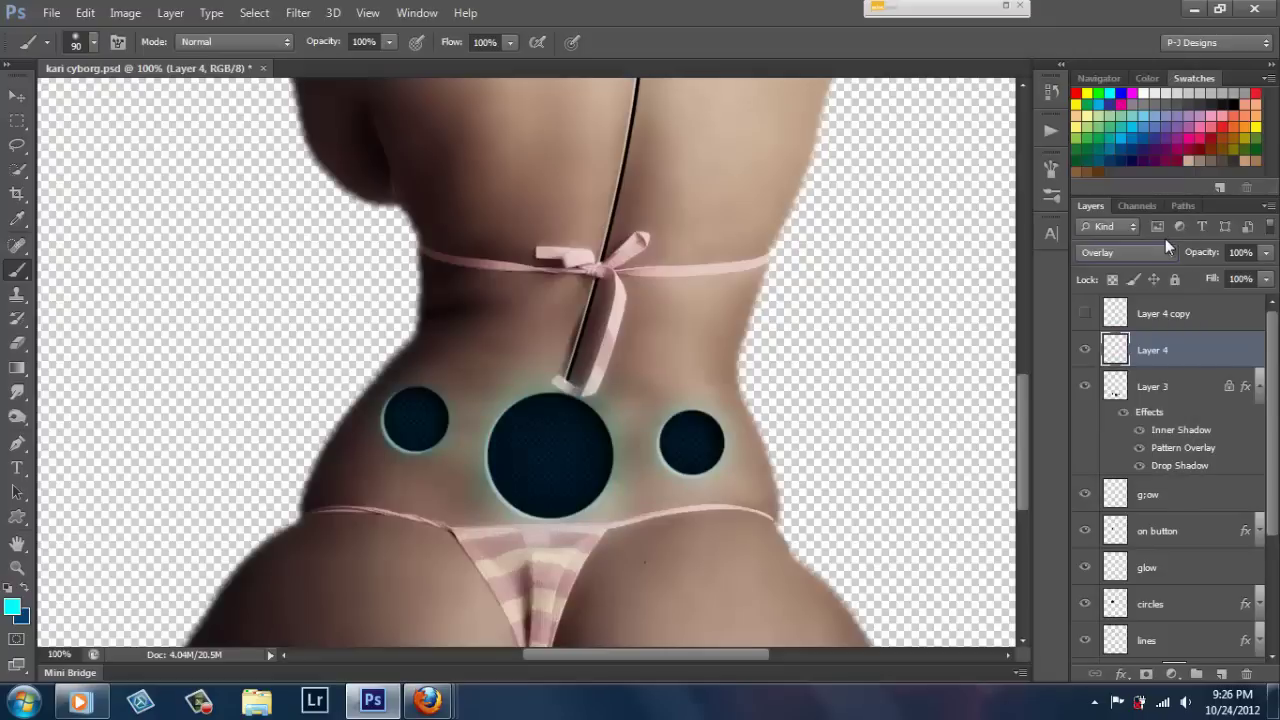
{"action": "left_click", "coordinate": [1264, 253]}
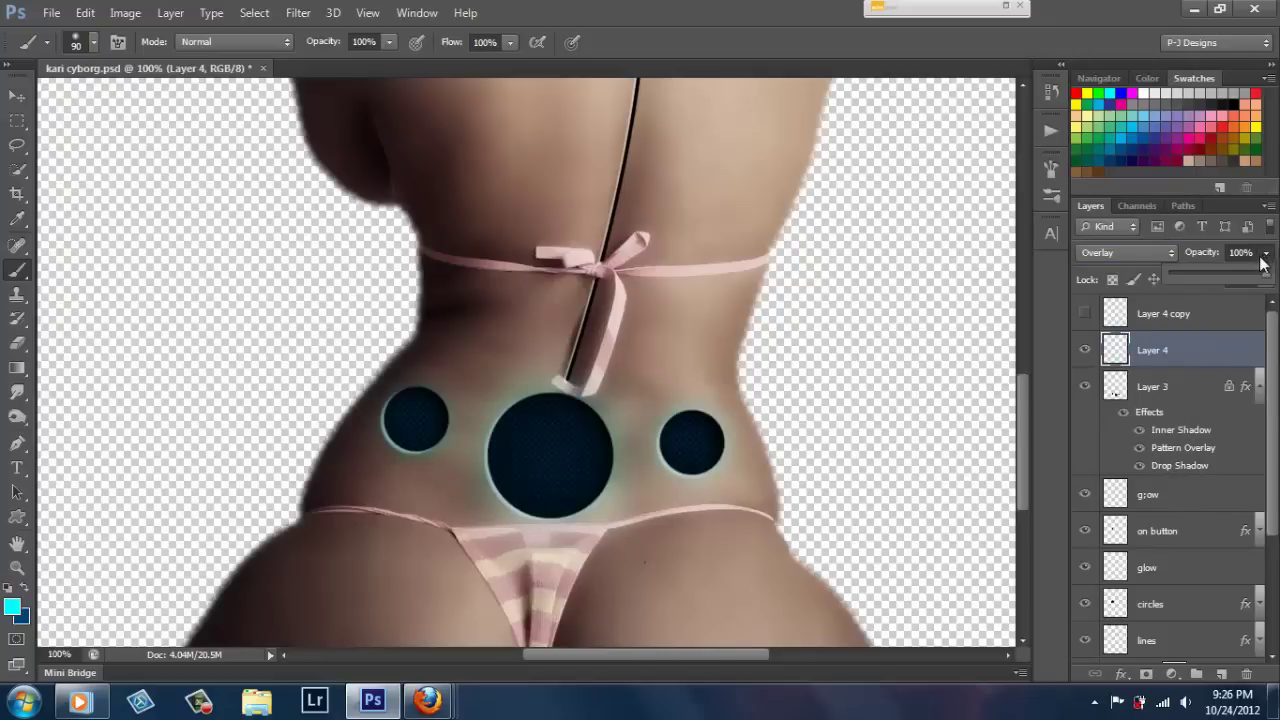
{"action": "left_click", "coordinate": [1219, 272]}
{"action": "left_click", "coordinate": [1086, 356]}
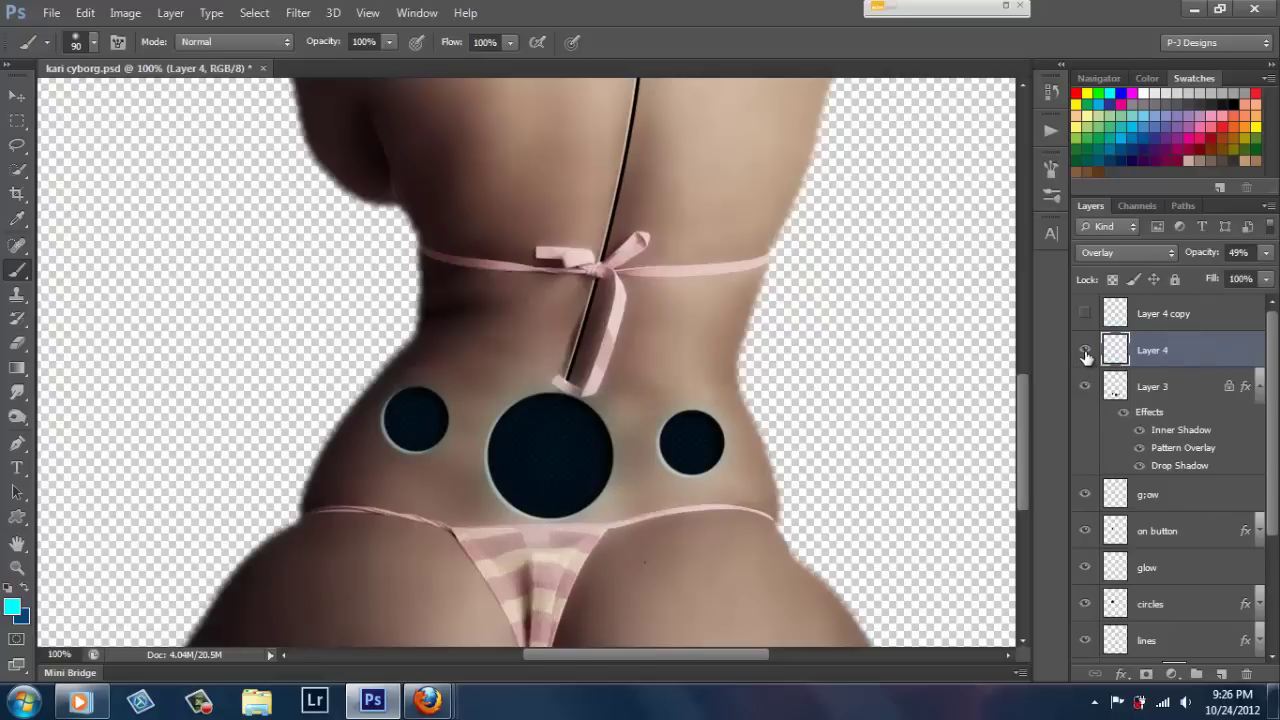
{"action": "left_click", "coordinate": [1086, 352]}
Show Layer 4 copy and set it to Screen blending at 51% opacity.
{"action": "left_click", "coordinate": [1150, 316]}
{"action": "left_click", "coordinate": [1085, 313]}
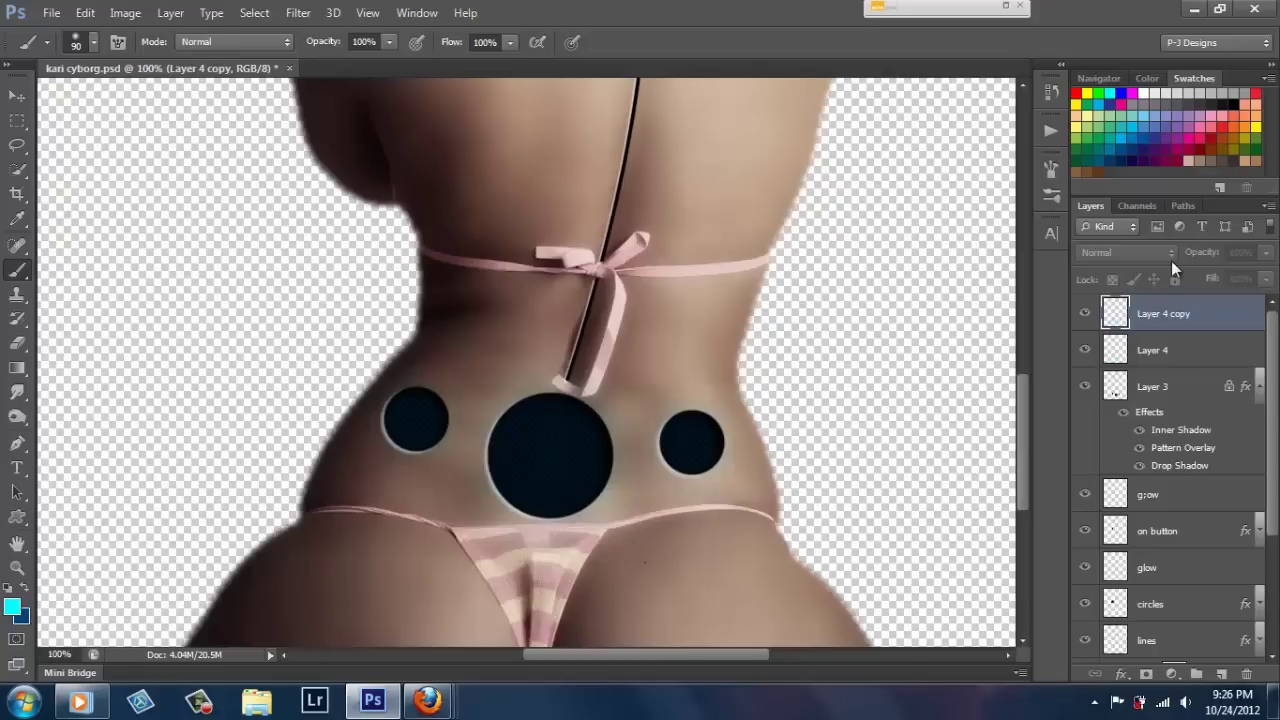
{"action": "left_click", "coordinate": [1172, 255]}
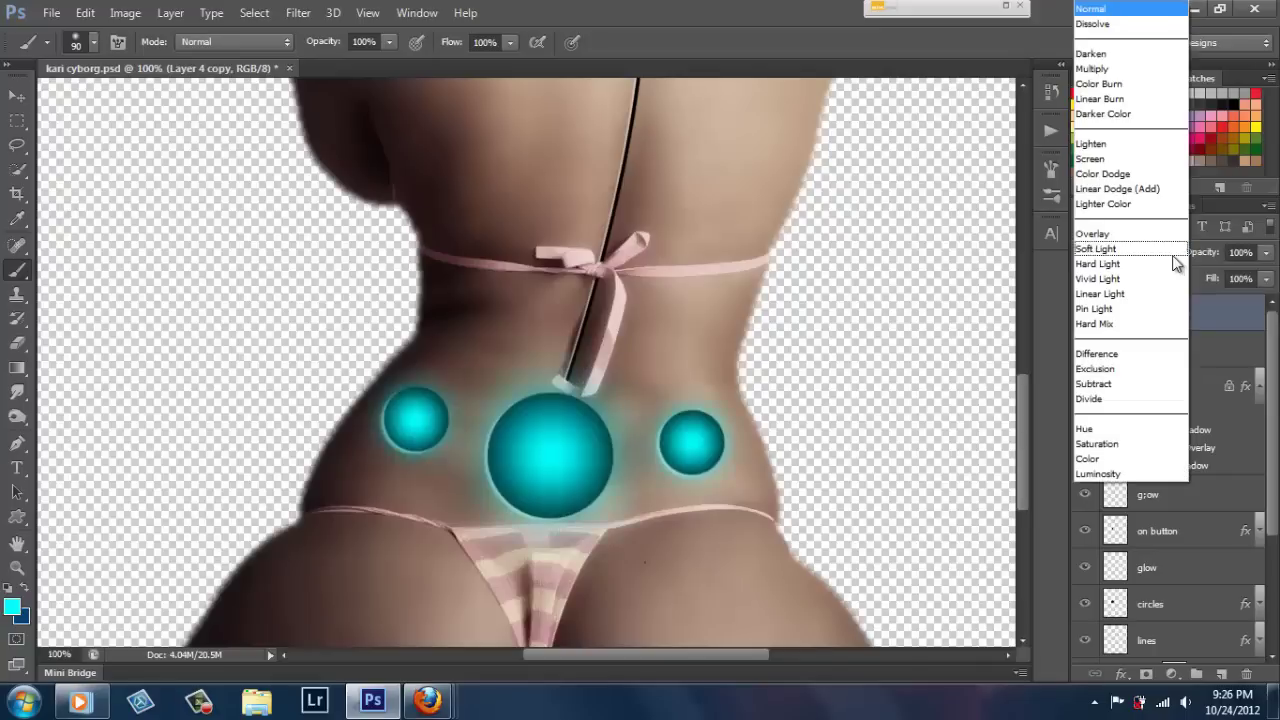
{"action": "left_click", "coordinate": [1126, 159]}
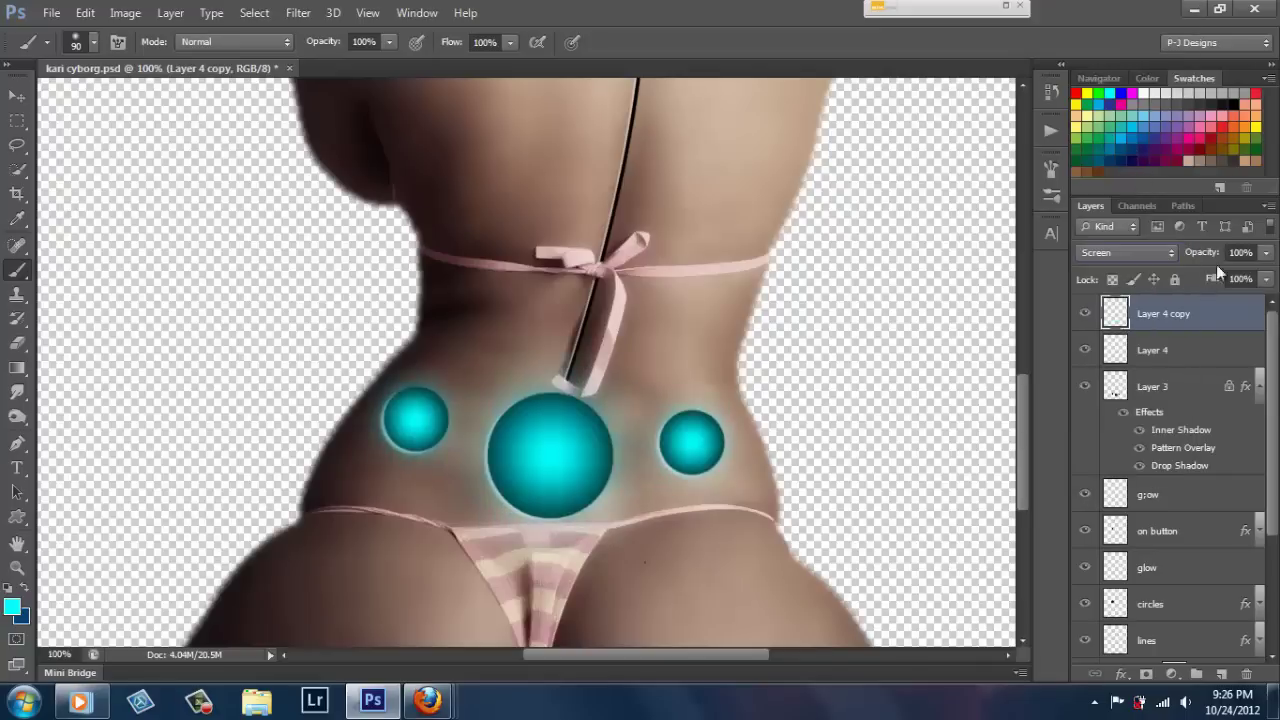
{"action": "left_click", "coordinate": [1266, 253]}
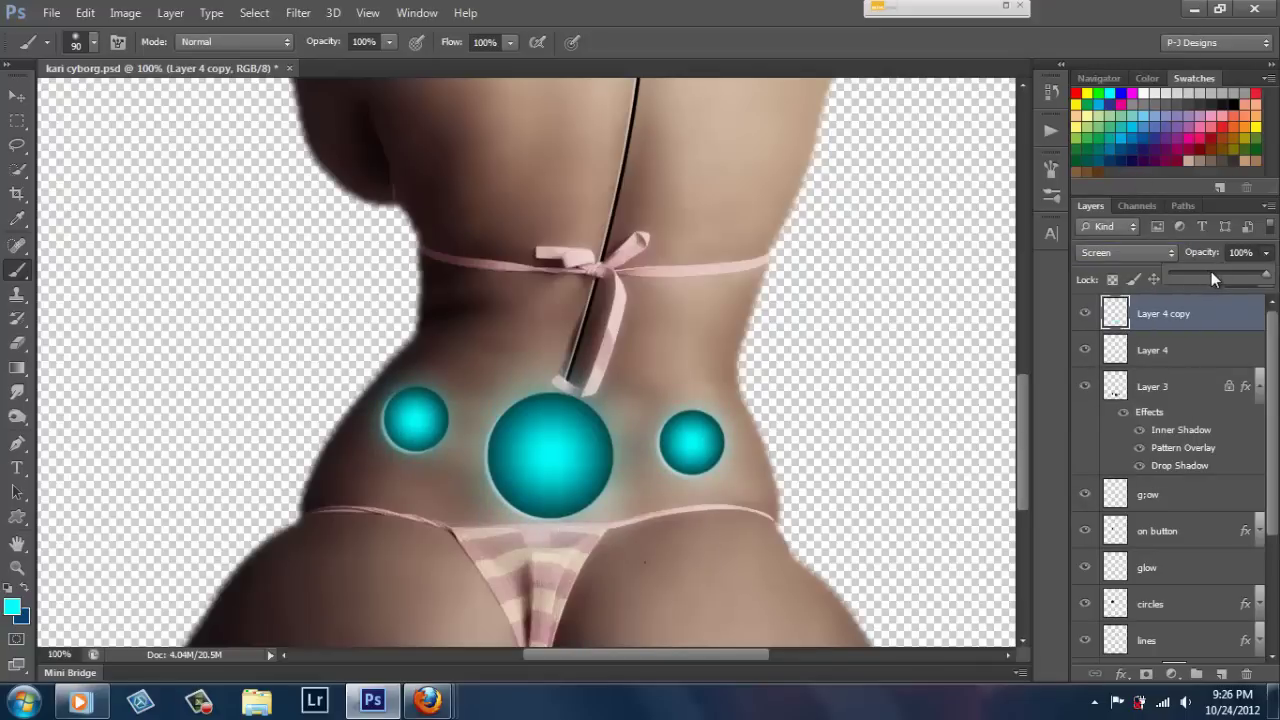
{"action": "left_click", "coordinate": [1211, 273]}
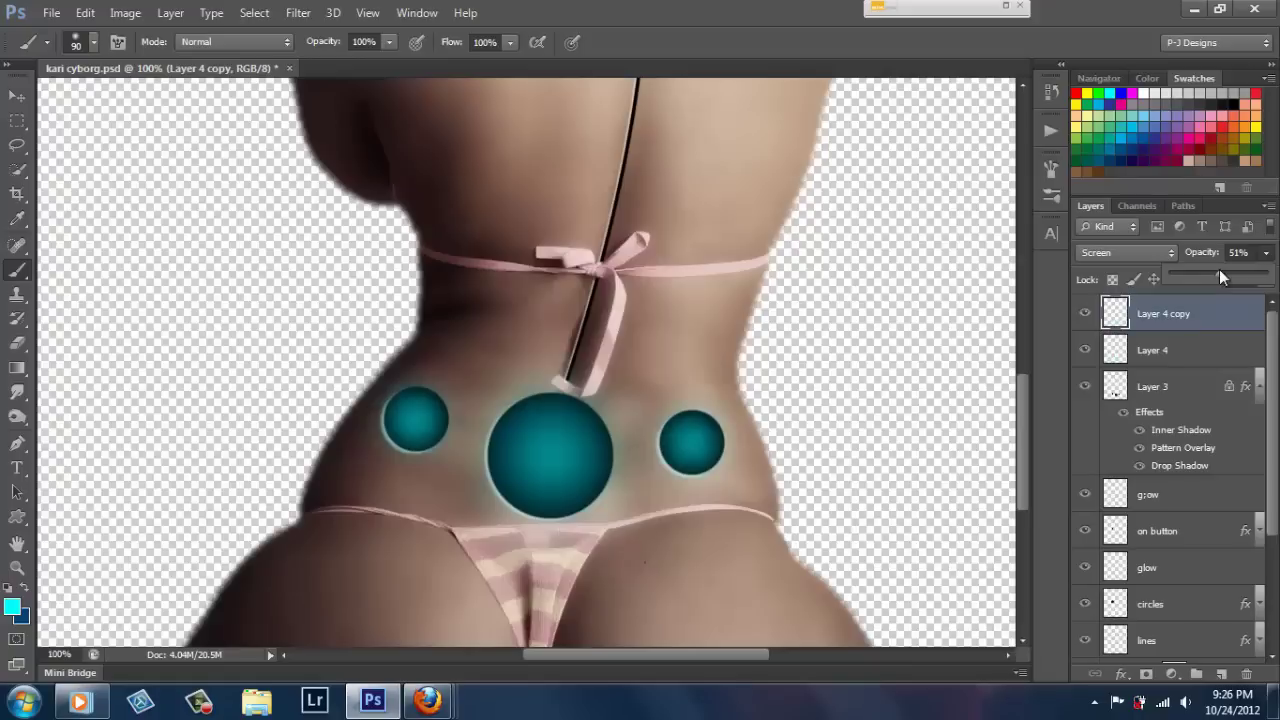
{"action": "left_click", "coordinate": [1054, 308]}
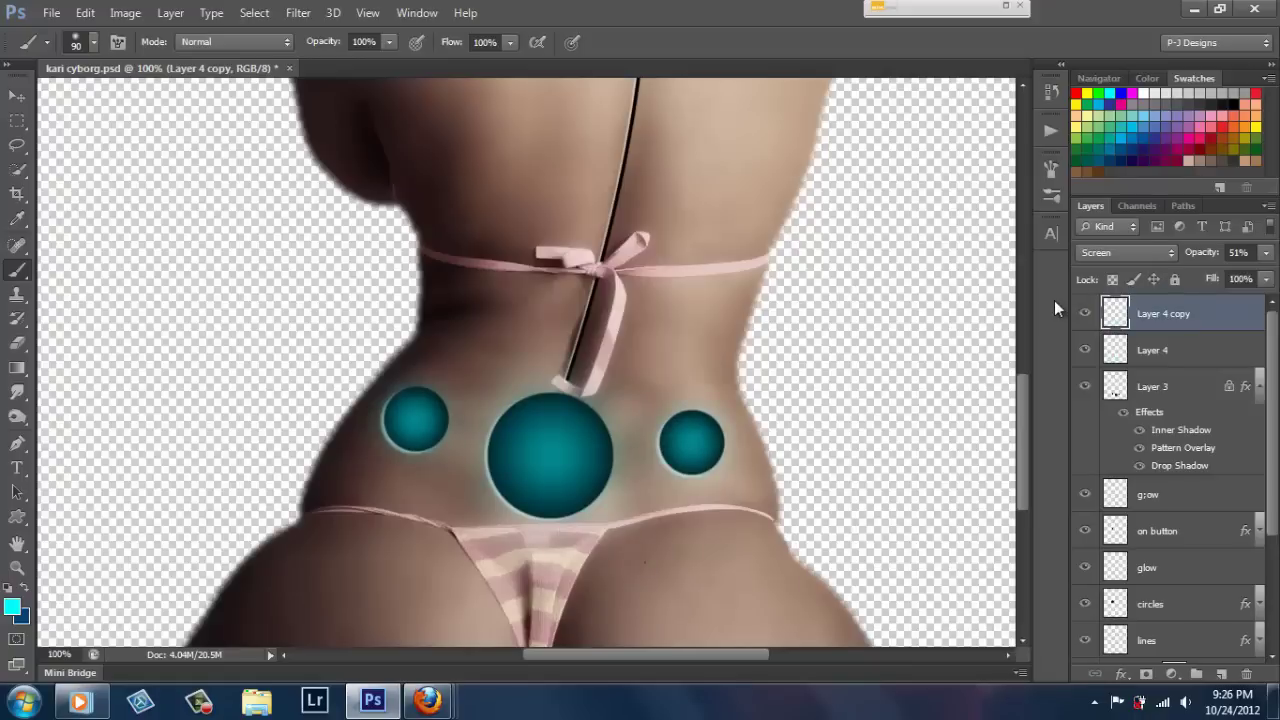
{"action": "key", "text": "ctrl+0"}
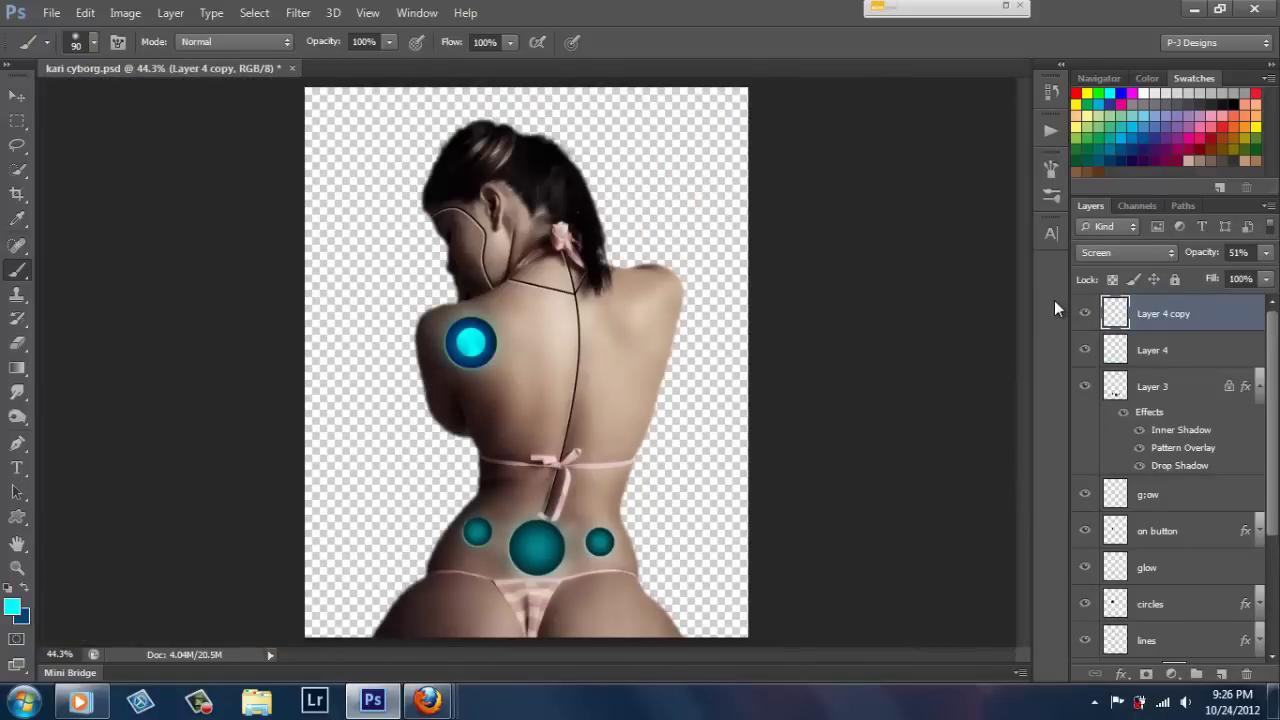
Zoom back in, select the lines layer and reset colours to default black and white.
{"action": "key", "text": "ctrl+plus"}
{"action": "key", "text": "ctrl+plus"}
{"action": "key", "text": "ctrl+plus"}
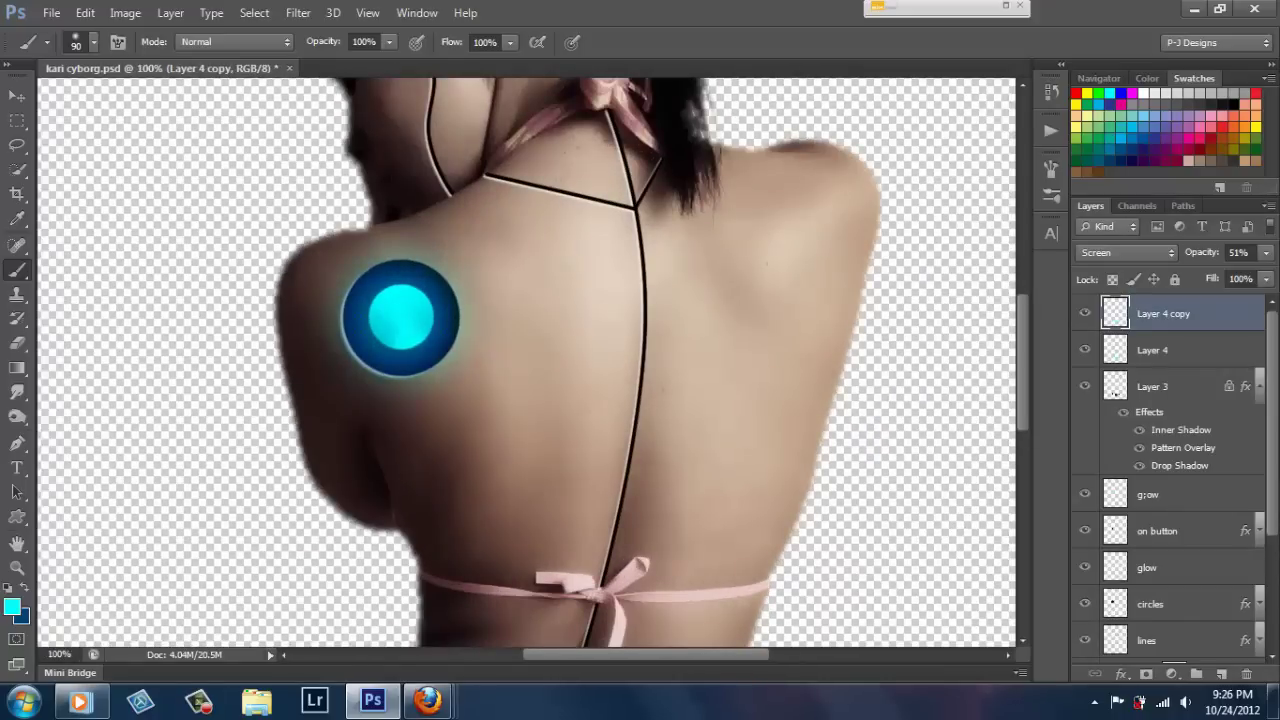
{"action": "left_click_drag", "start_coordinate": [1273, 398], "coordinate": [1277, 455]}
{"action": "left_click", "coordinate": [1259, 383]}
{"action": "left_click", "coordinate": [1188, 468]}
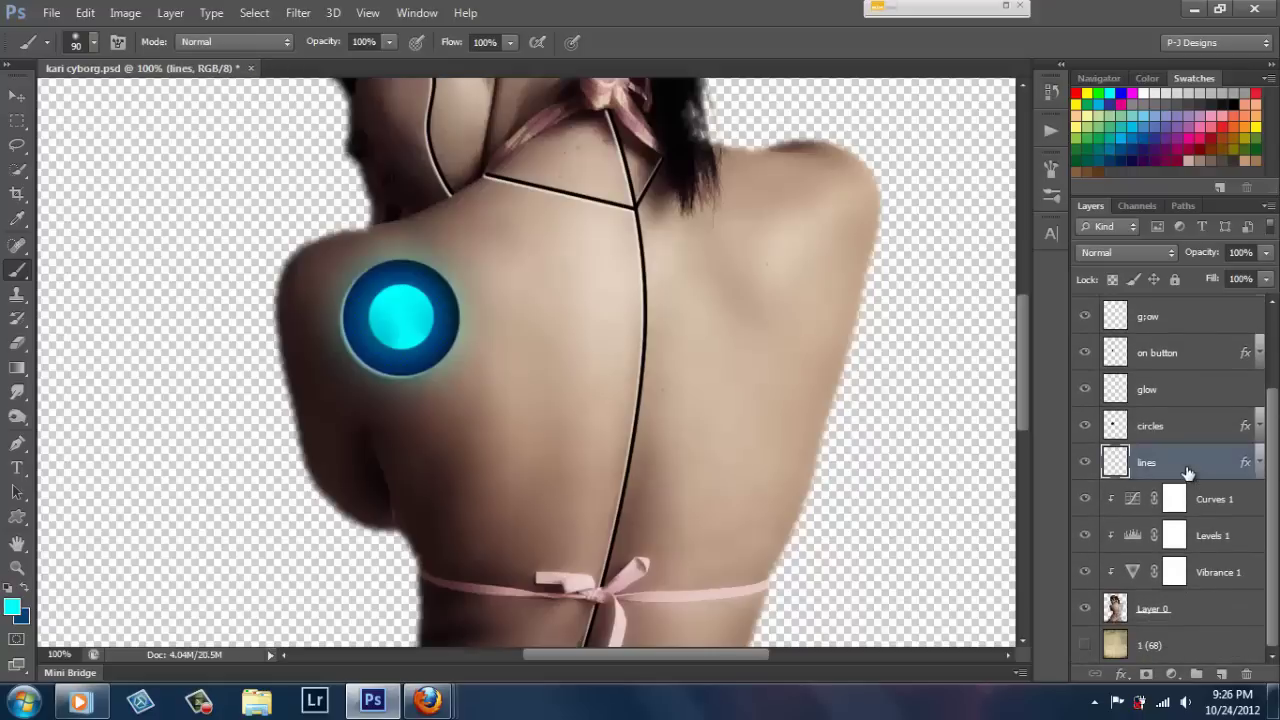
{"action": "left_click", "coordinate": [16, 444]}
{"action": "left_click", "coordinate": [10, 589]}
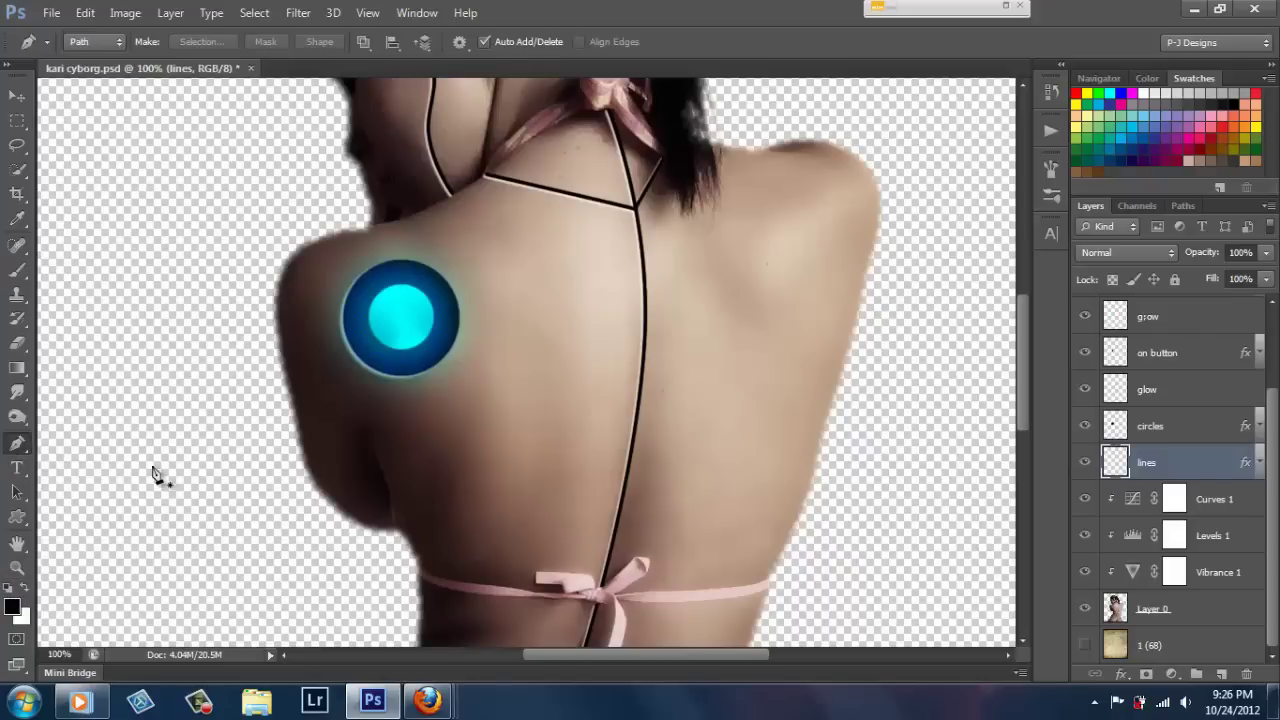
Set the brush to a hard round 4 px tip, then return to the Pen tool.
{"action": "left_click", "coordinate": [20, 272]}
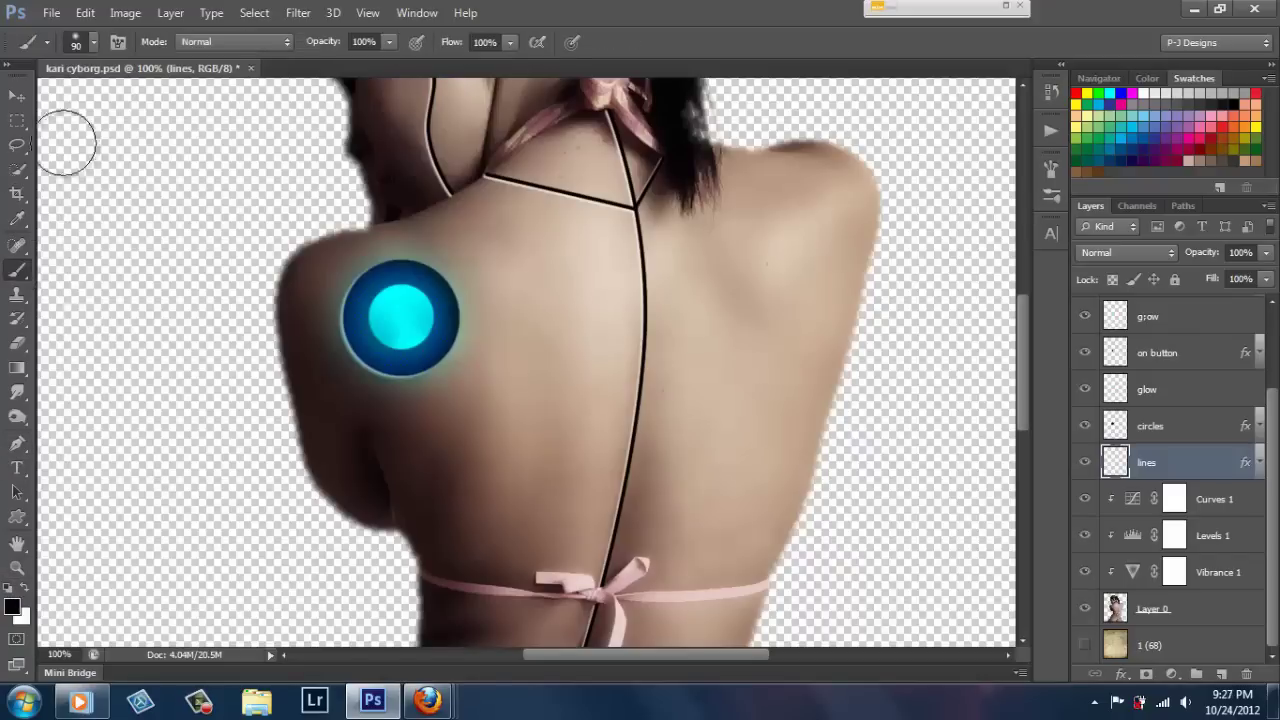
{"action": "left_click", "coordinate": [93, 41]}
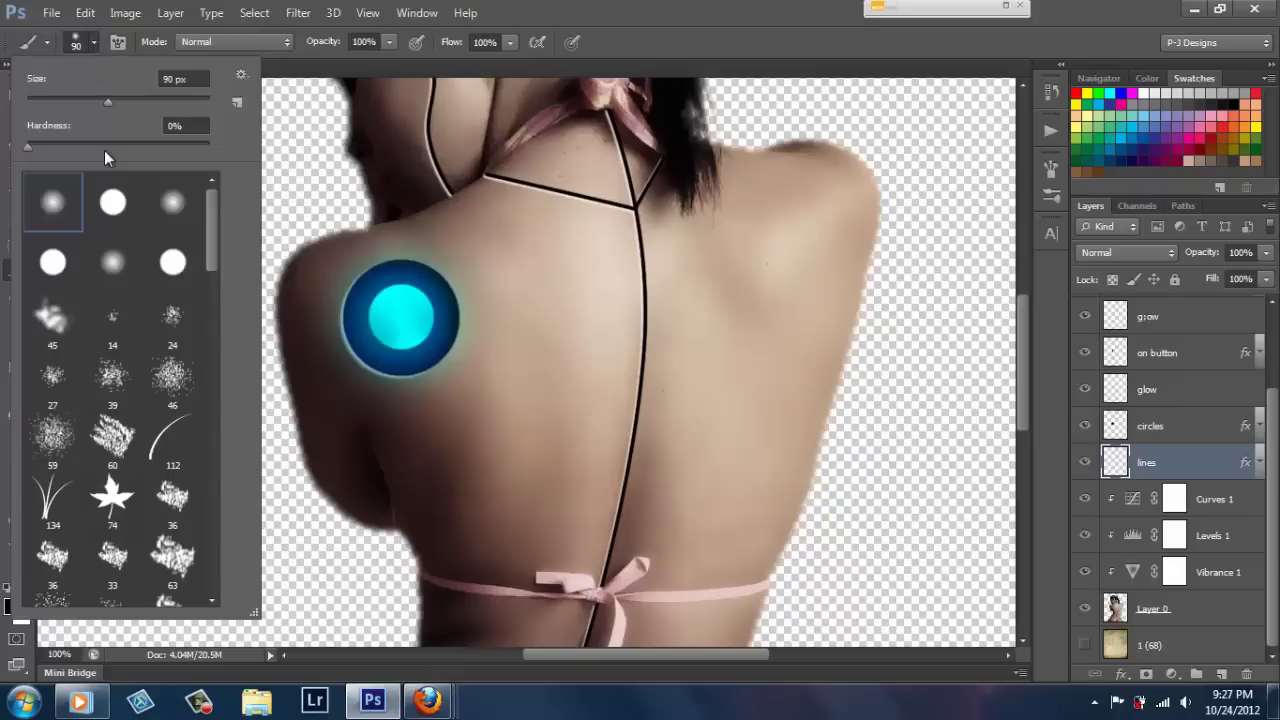
{"action": "left_click", "coordinate": [113, 204]}
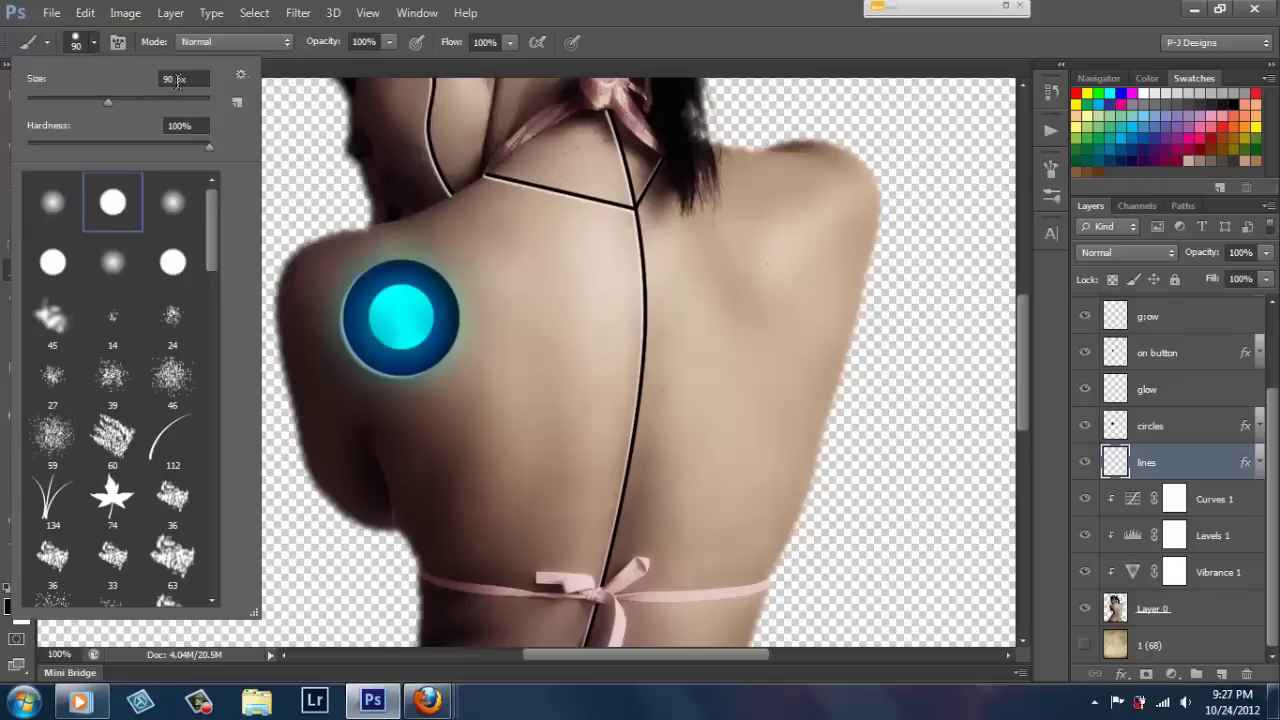
{"action": "left_click", "coordinate": [178, 80]}
{"action": "type", "text": "4"}
{"action": "left_click", "coordinate": [95, 41]}
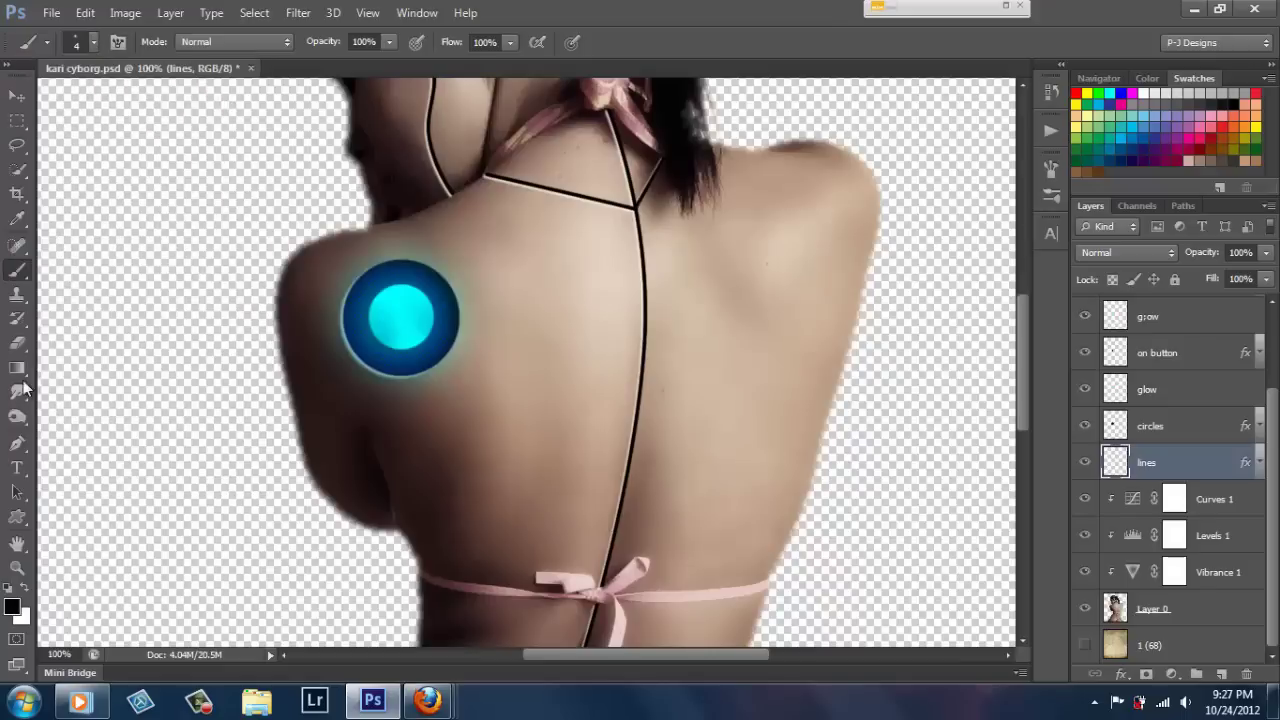
{"action": "left_click", "coordinate": [16, 446]}
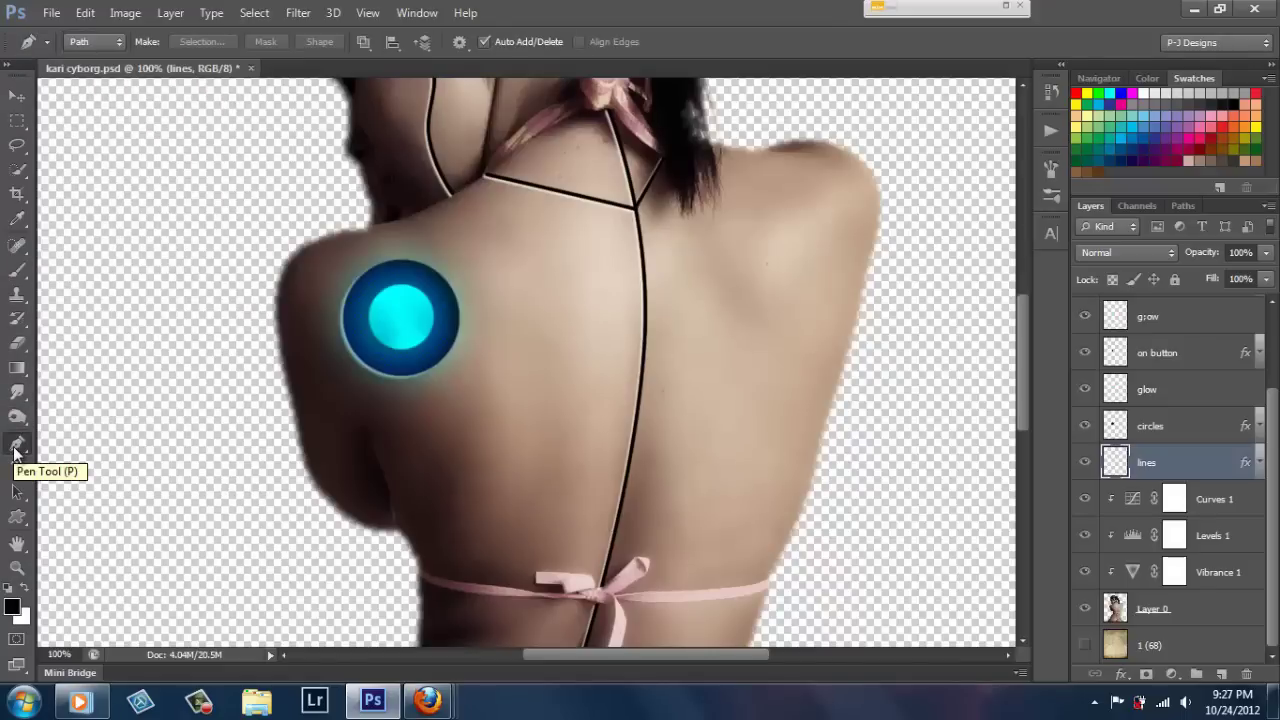
Draw and stroke a gently curved seam line running up to the shoulder button's lower edge.
{"action": "key", "text": "ctrl+plus"}
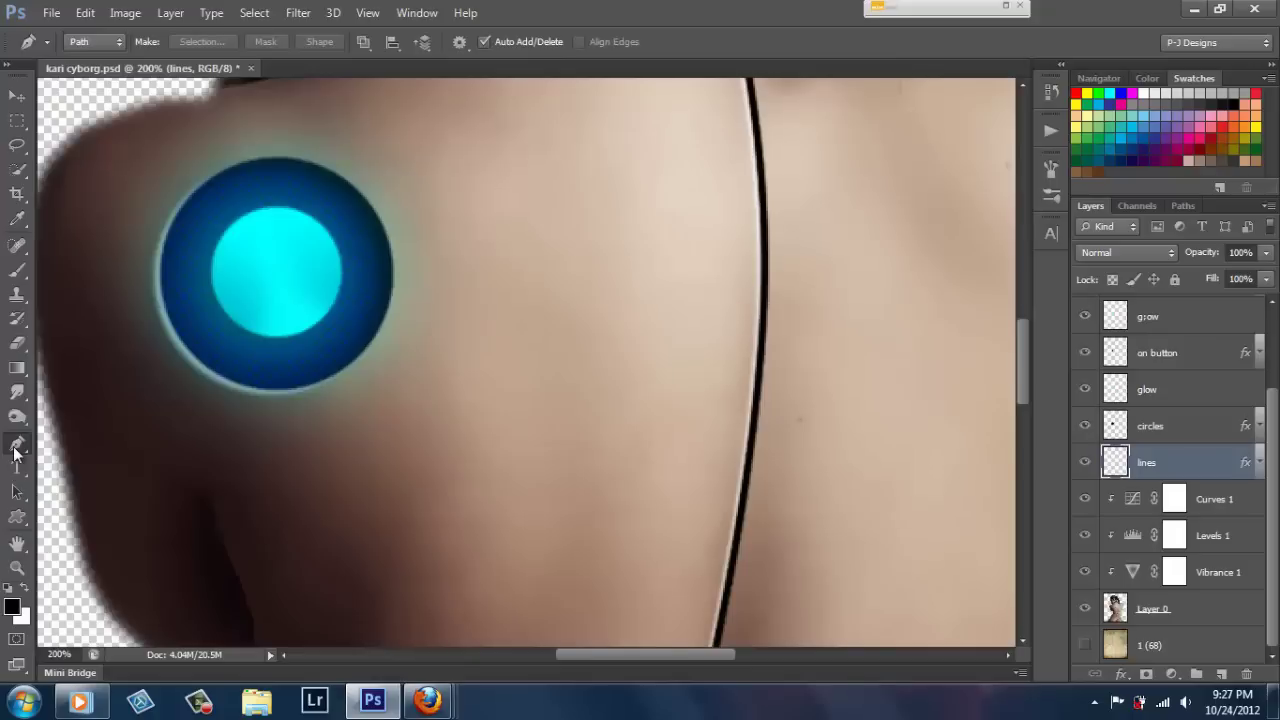
{"action": "scroll", "coordinate": [1022, 340], "scroll_direction": "up", "scroll_amount": 3}
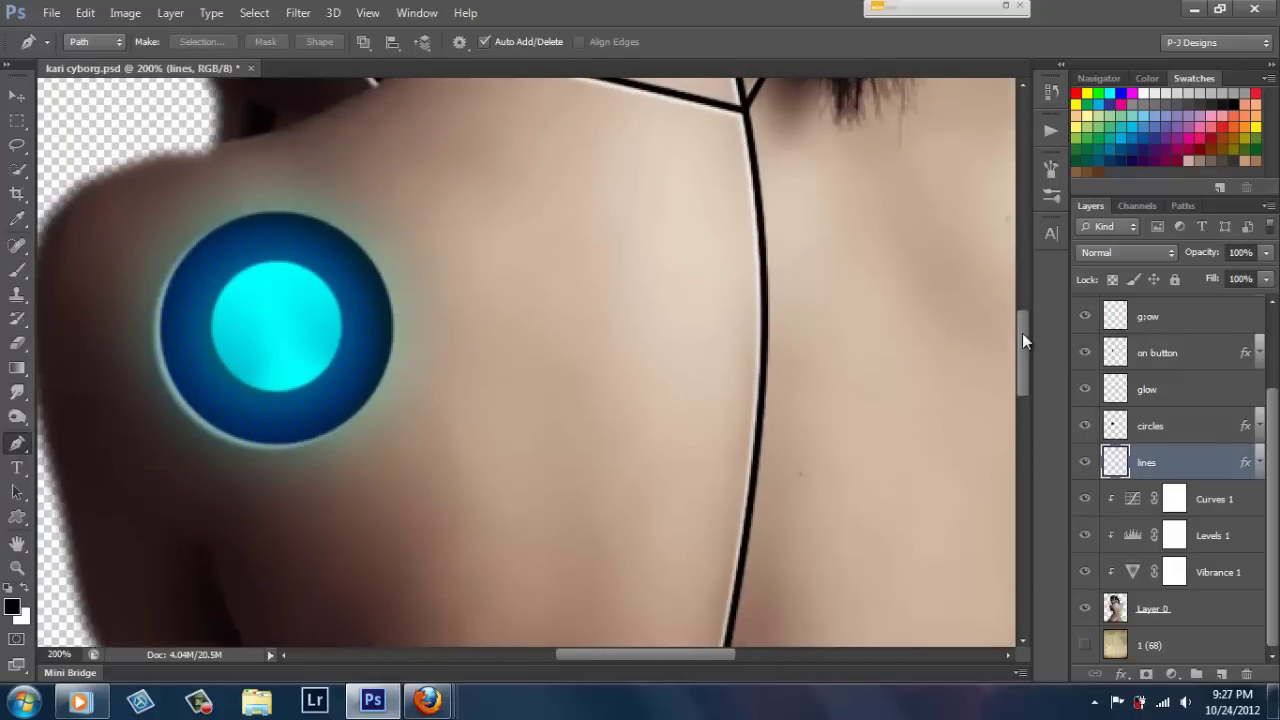
{"action": "left_click_drag", "start_coordinate": [696, 657], "coordinate": [669, 657]}
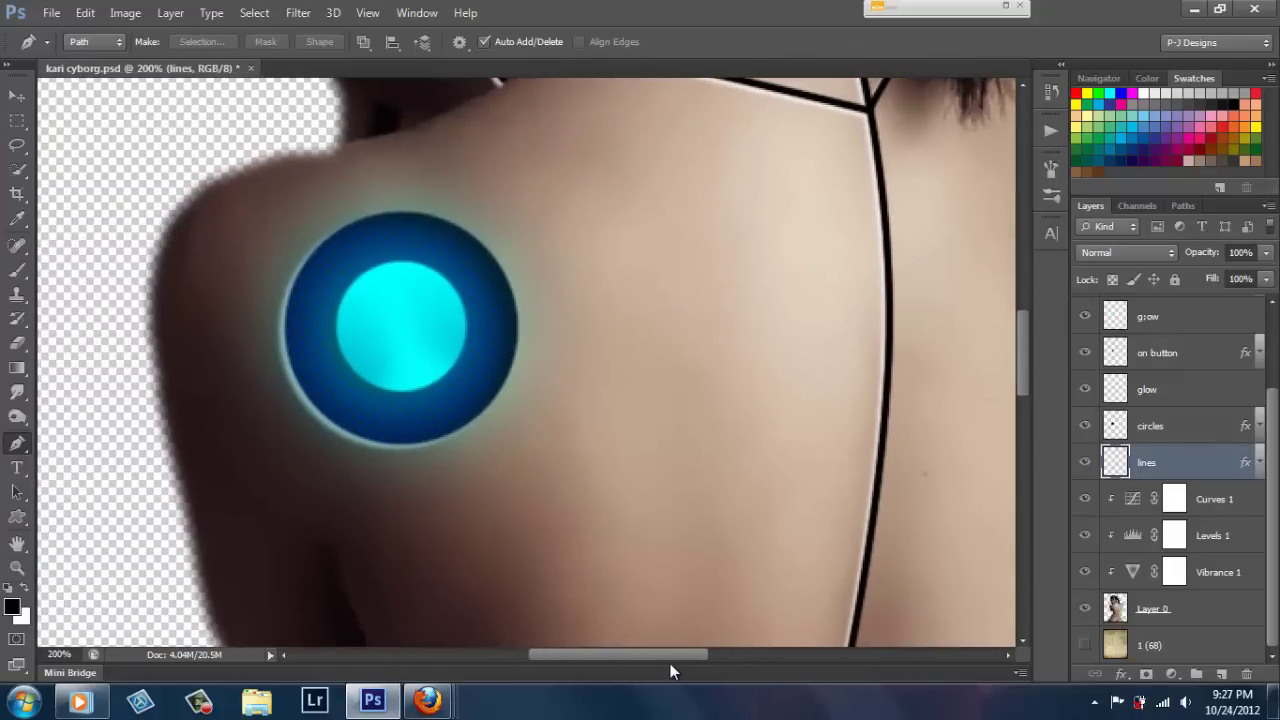
{"action": "scroll", "coordinate": [1028, 357], "scroll_direction": "down", "scroll_amount": 1}
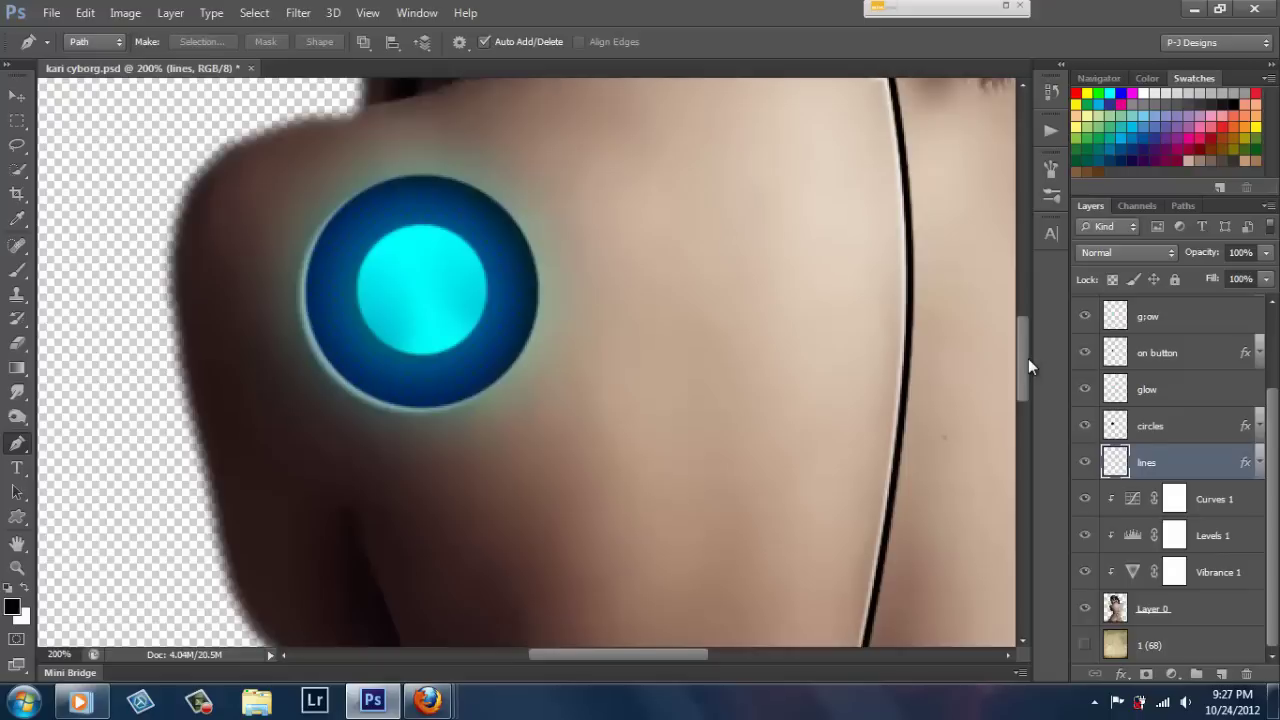
{"action": "scroll", "coordinate": [1028, 357], "scroll_direction": "up", "scroll_amount": 1}
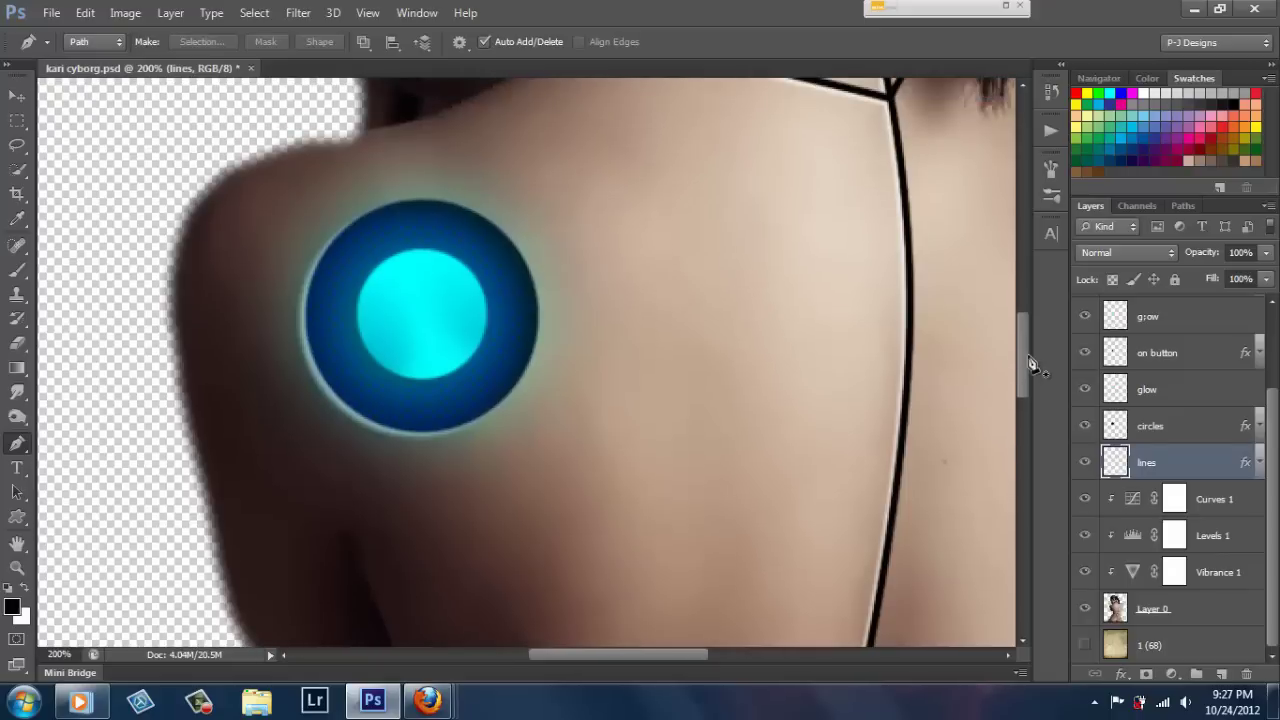
{"action": "left_click", "coordinate": [362, 571]}
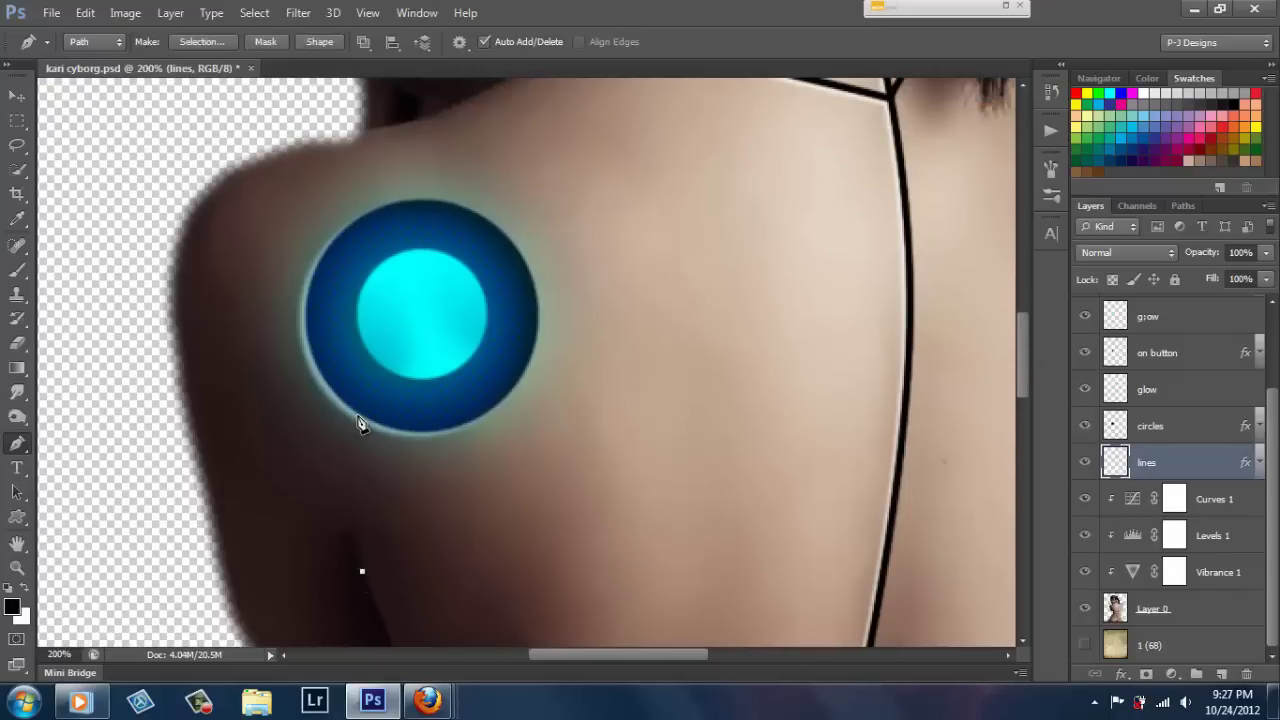
{"action": "left_click", "coordinate": [358, 416]}
{"action": "left_click_drag", "start_coordinate": [362, 486], "coordinate": [347, 474]}
{"action": "right_click", "coordinate": [351, 480]}
{"action": "left_click", "coordinate": [471, 160]}
{"action": "left_click", "coordinate": [764, 240]}
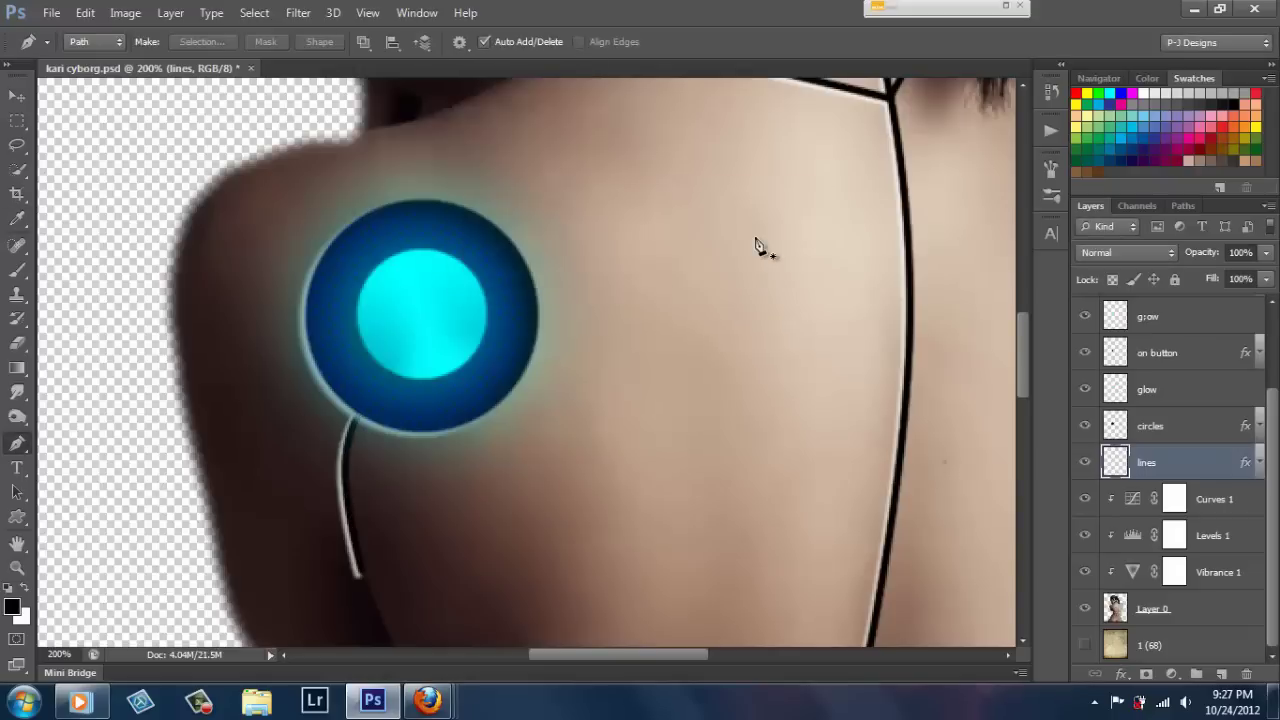
Stroke two more curved seams from the shoulder's outer edge and top toward the button.
{"action": "scroll", "coordinate": [1024, 353], "scroll_direction": "up", "scroll_amount": 2}
{"action": "left_click", "coordinate": [210, 229]}
{"action": "left_click_drag", "start_coordinate": [305, 345], "coordinate": [255, 290]}
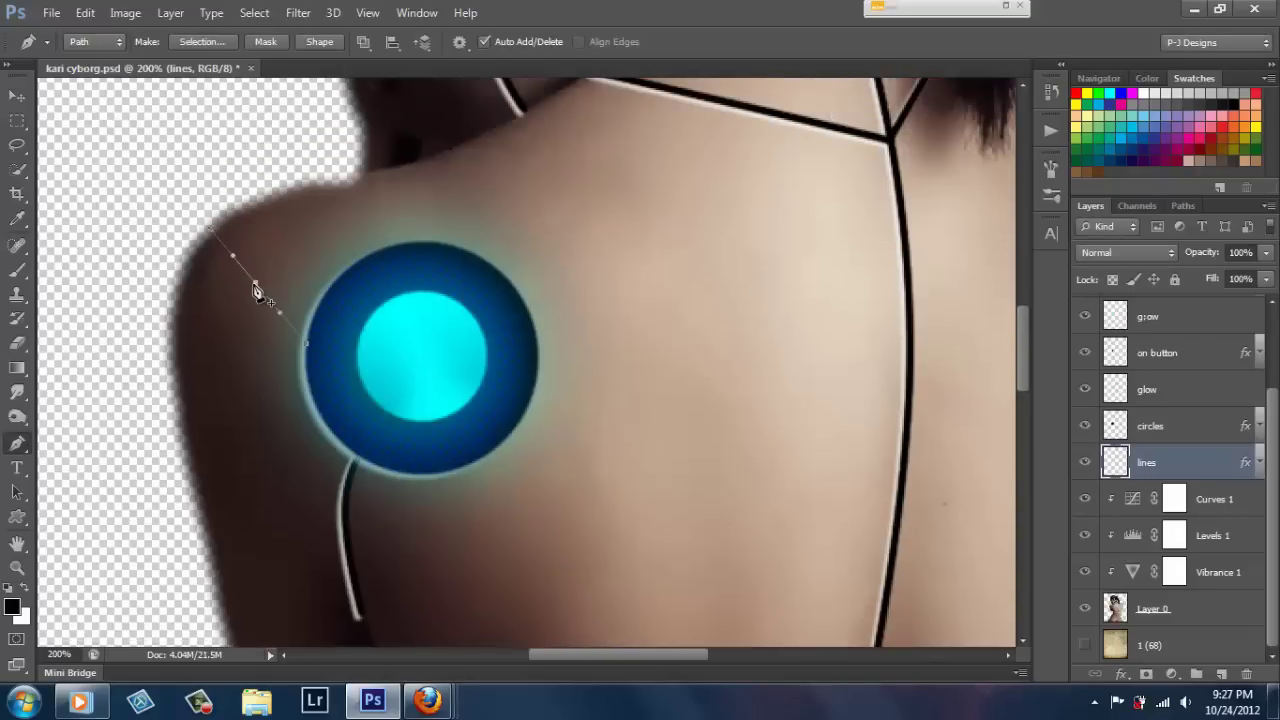
{"action": "right_click", "coordinate": [249, 306]}
{"action": "left_click", "coordinate": [386, 375]}
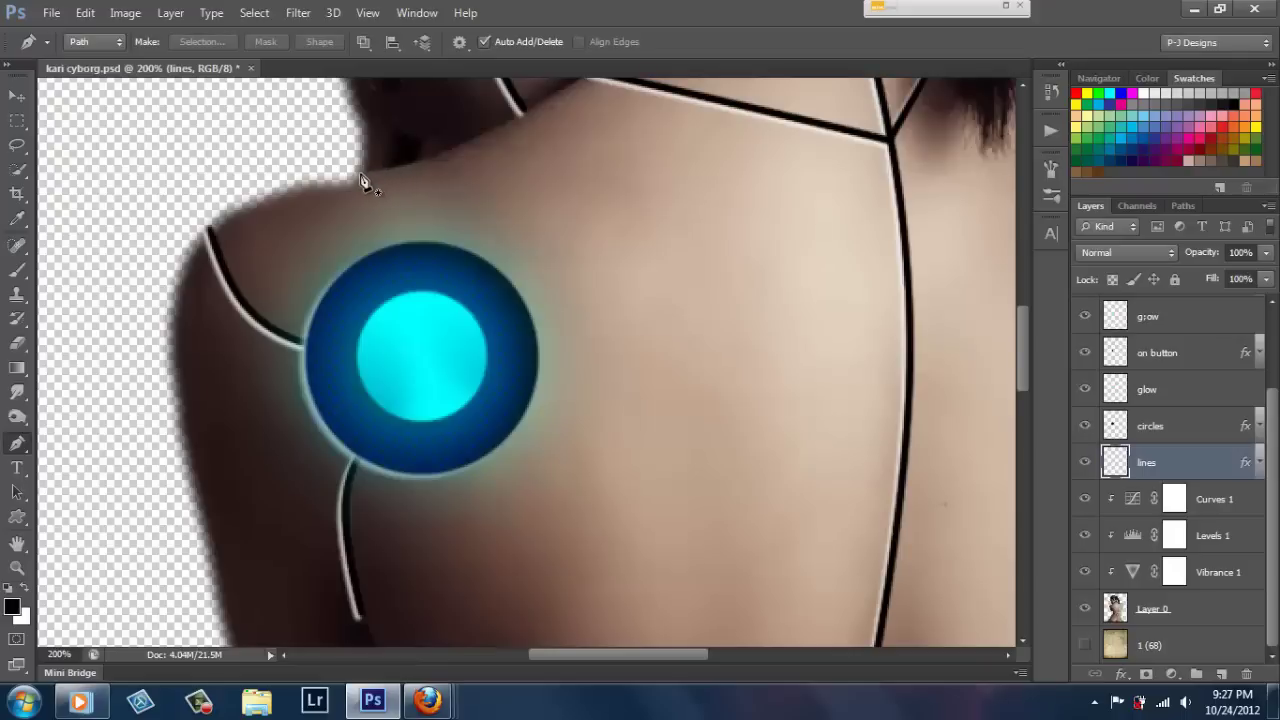
{"action": "left_click_drag", "start_coordinate": [396, 249], "coordinate": [379, 187]}
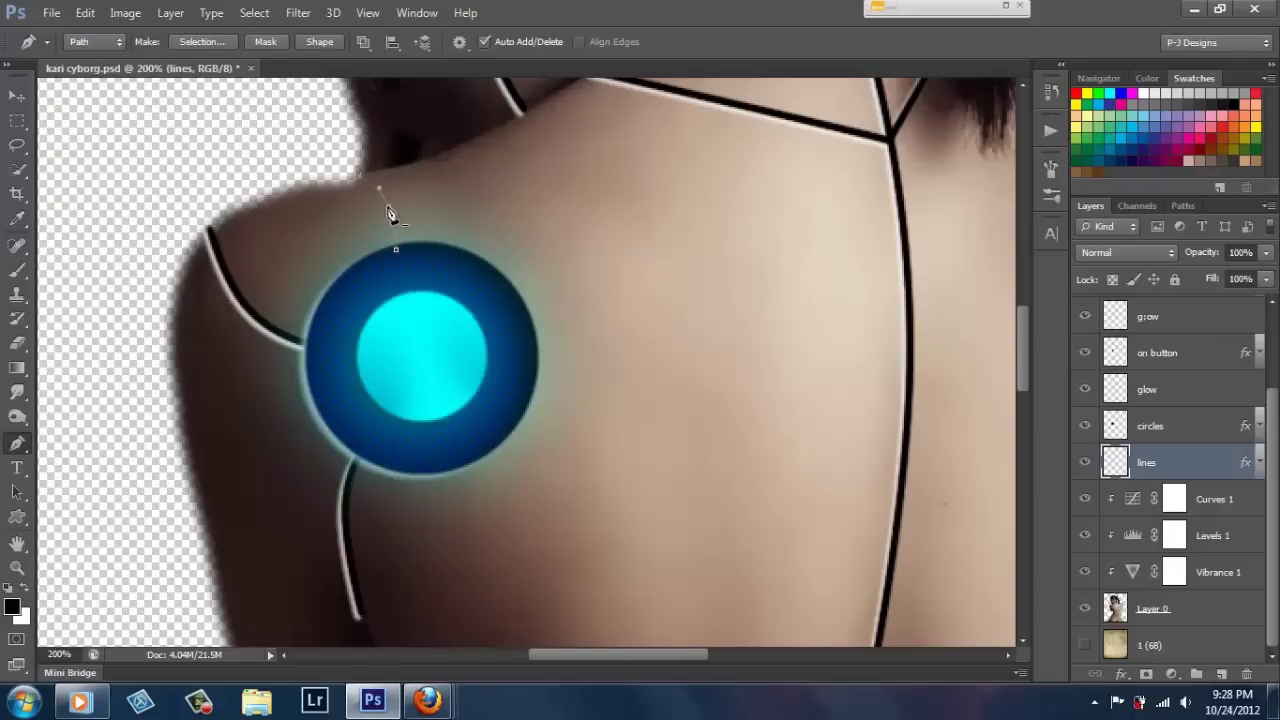
{"action": "right_click", "coordinate": [390, 215]}
{"action": "left_click", "coordinate": [445, 366]}
{"action": "key", "text": "Return"}
{"action": "key", "text": "ctrl+0"}
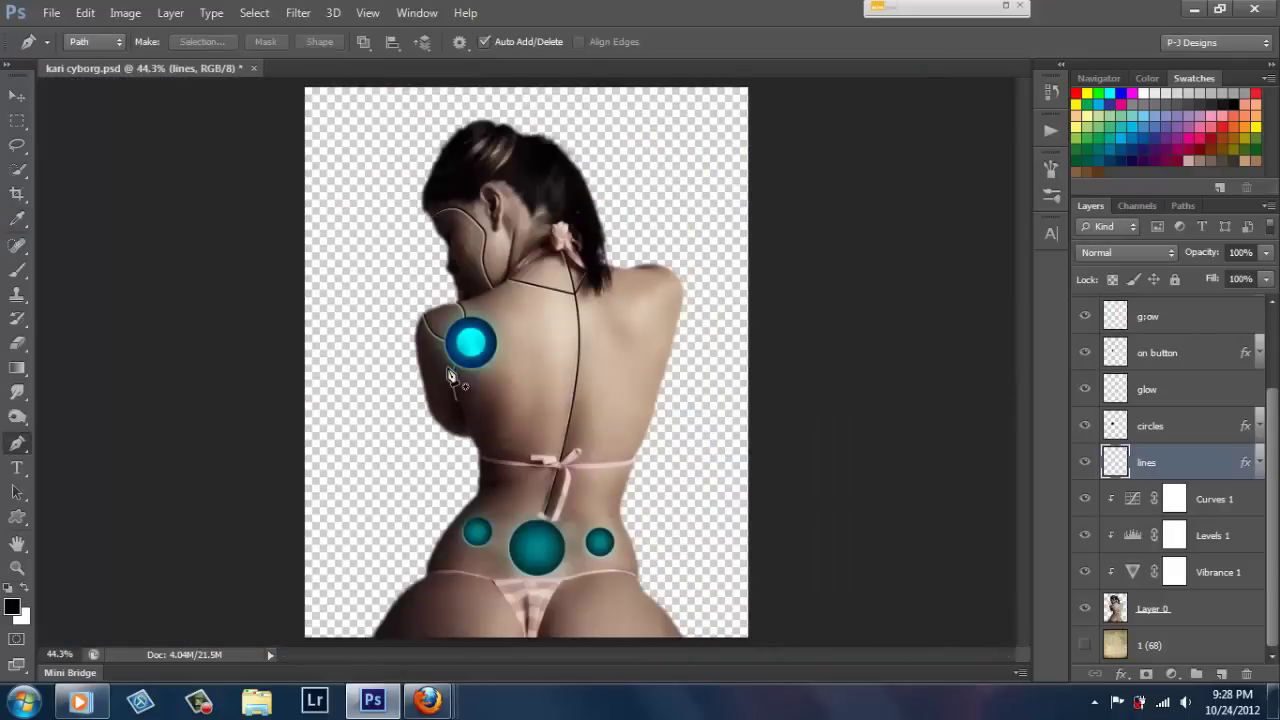
{"action": "key", "text": "ctrl+plus"}
{"action": "key", "text": "ctrl+plus"}
{"action": "key", "text": "ctrl+plus"}
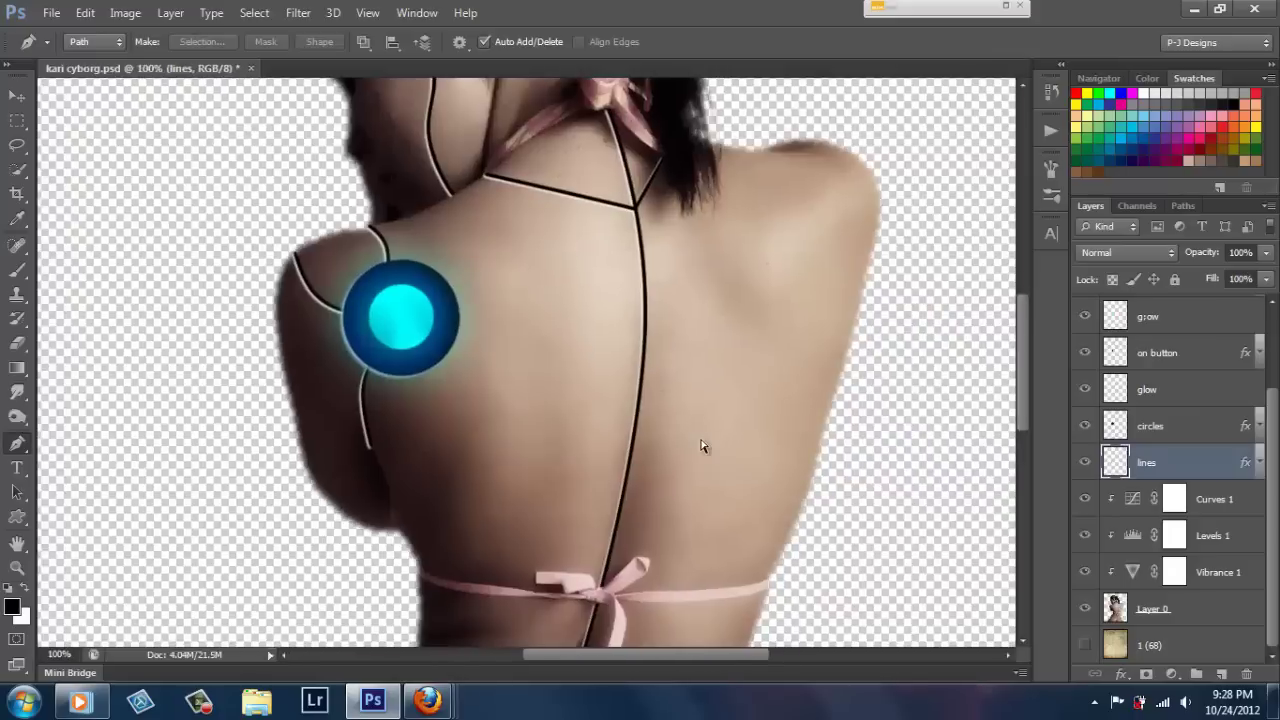
{"action": "key", "text": "ctrl+plus"}
{"action": "key", "text": "ctrl+minus"}
Stroke a seam from the button to the spine and across the upper back to the right shoulder.
{"action": "left_click", "coordinate": [456, 304]}
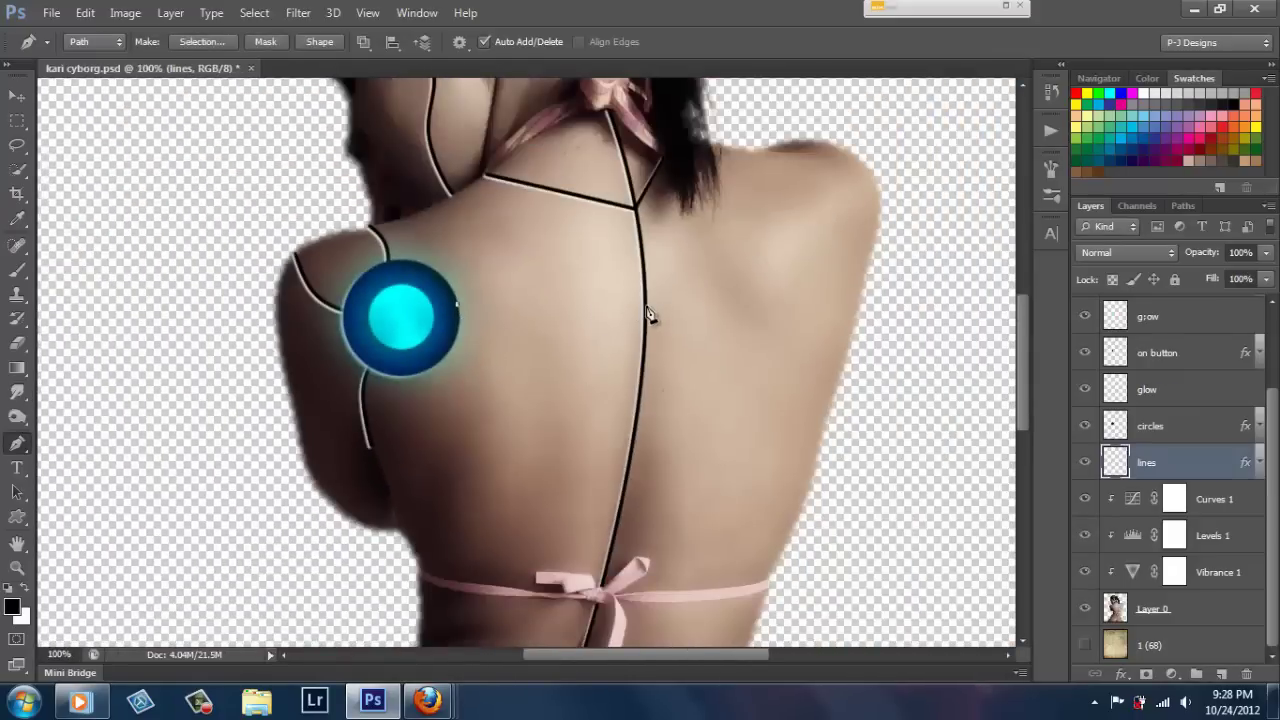
{"action": "mouse_move", "coordinate": [643, 340]}
{"action": "left_mouse_down"}
{"action": "mouse_move", "coordinate": [536, 323]}
{"action": "mouse_move", "coordinate": [590, 333]}
{"action": "left_mouse_up"}
{"action": "right_click", "coordinate": [587, 336]}
{"action": "left_click", "coordinate": [652, 375]}
{"action": "key", "text": "Return"}
{"action": "key", "text": "Return"}
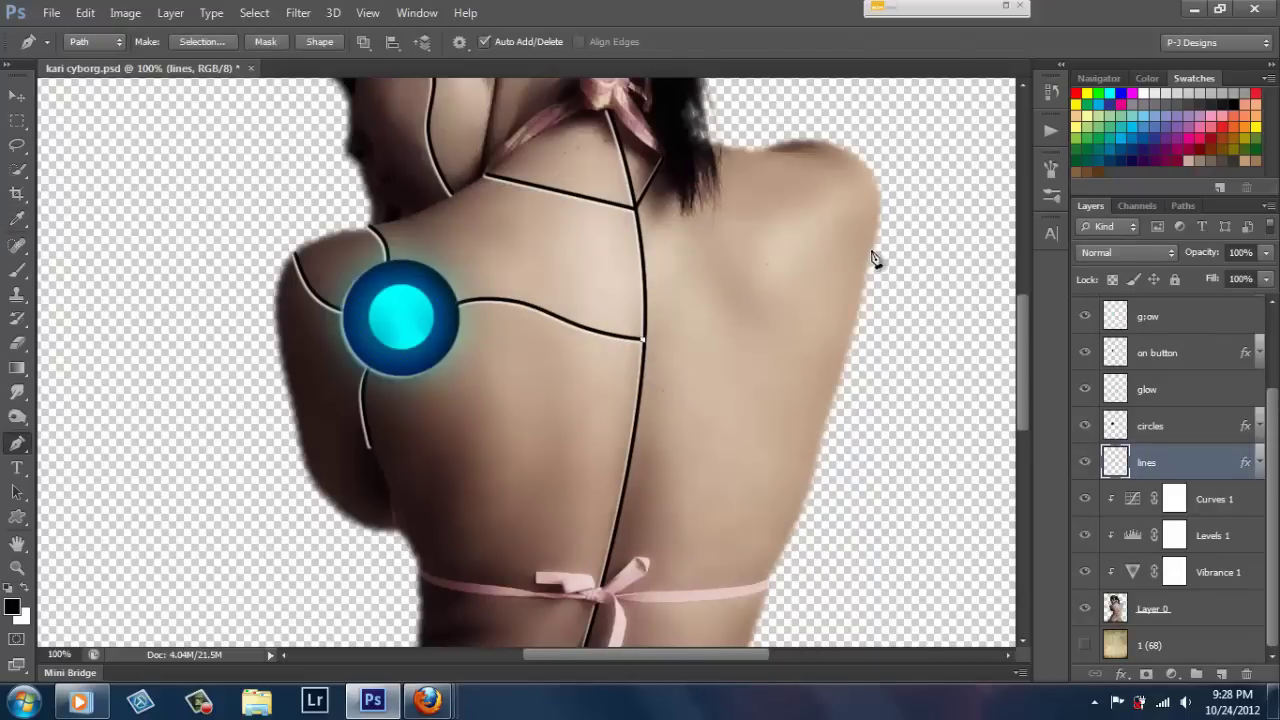
{"action": "left_click", "coordinate": [865, 265]}
{"action": "left_click", "coordinate": [766, 277]}
{"action": "left_click_drag", "start_coordinate": [766, 273], "coordinate": [707, 320]}
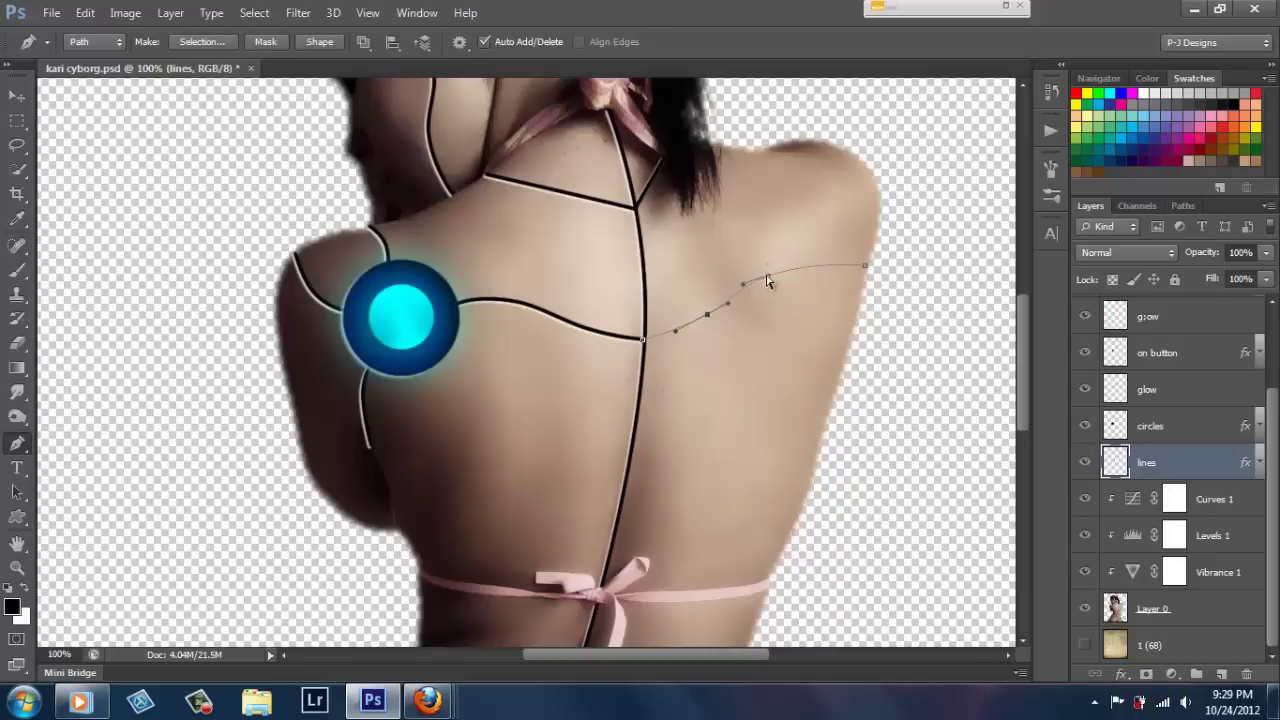
{"action": "right_click", "coordinate": [706, 320]}
{"action": "left_click", "coordinate": [766, 366]}
{"action": "key", "text": "Return"}
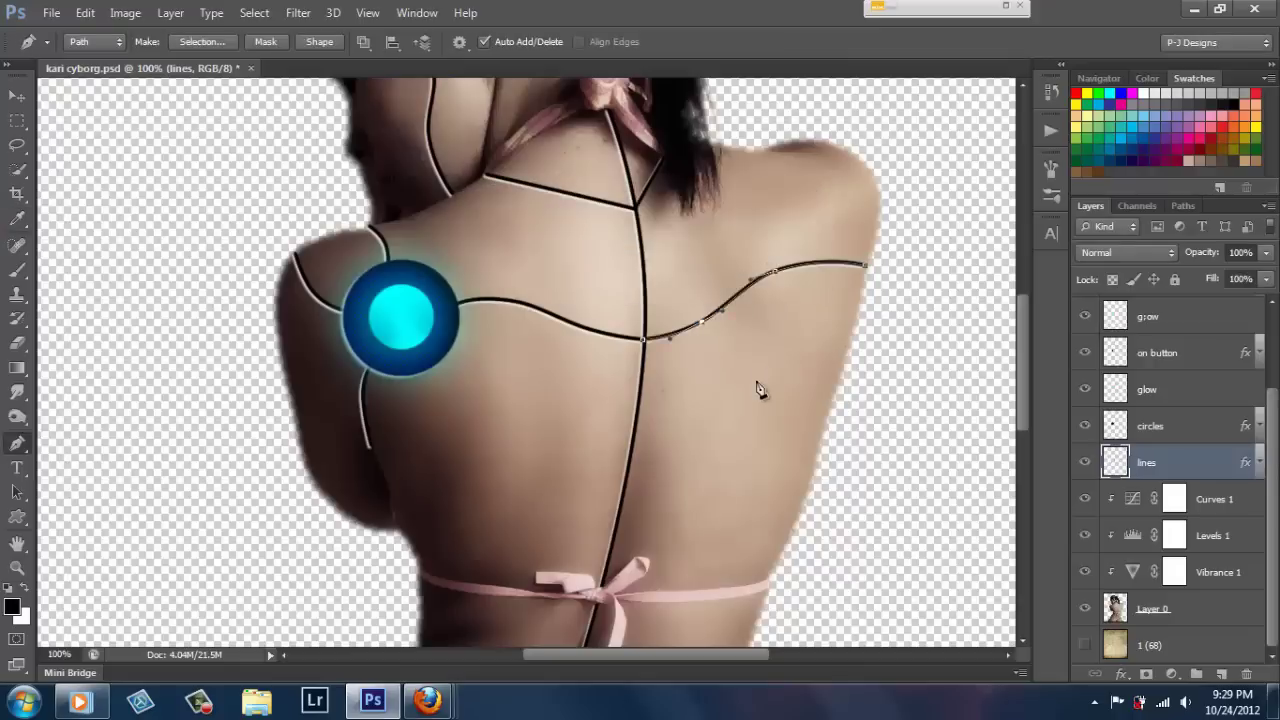
{"action": "key", "text": "Delete"}
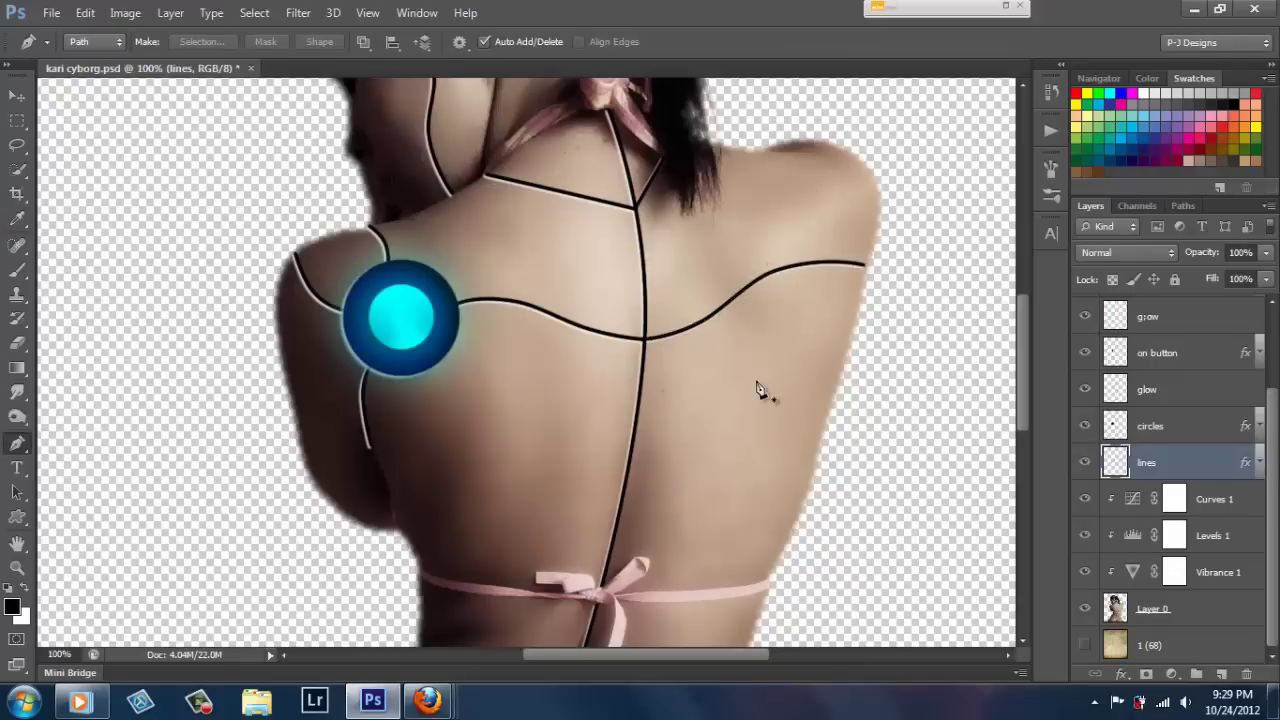
{"action": "key", "text": "ctrl+0"}
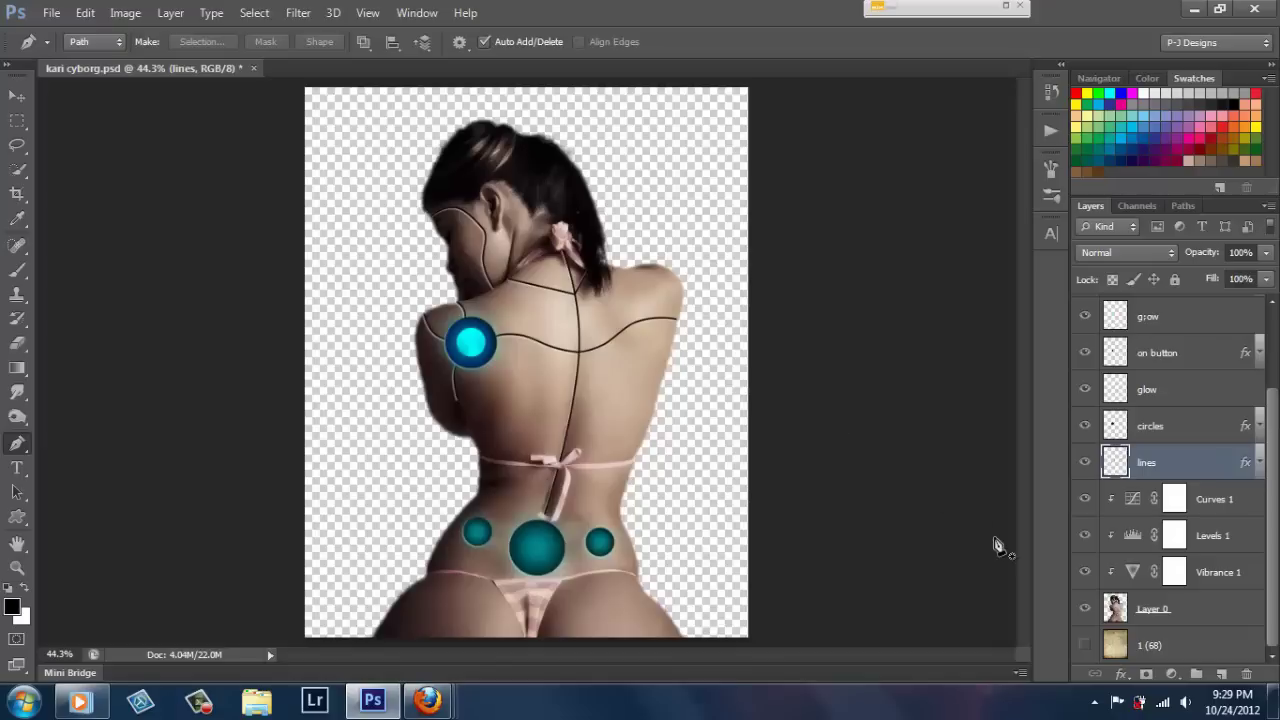
Toggle the g:ow layer, turn on Layer 4 copy and raise its opacity to 68%.
{"action": "left_click", "coordinate": [1162, 318]}
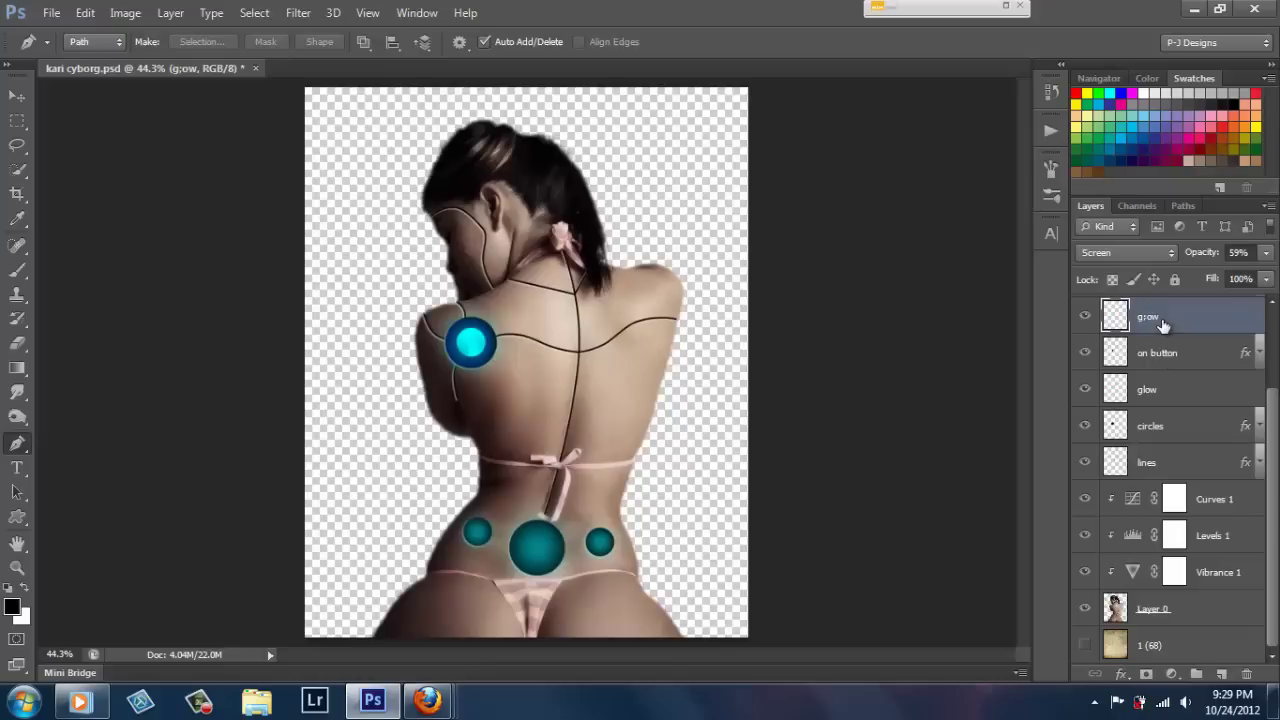
{"action": "left_click", "coordinate": [1088, 317]}
{"action": "left_click", "coordinate": [1088, 317]}
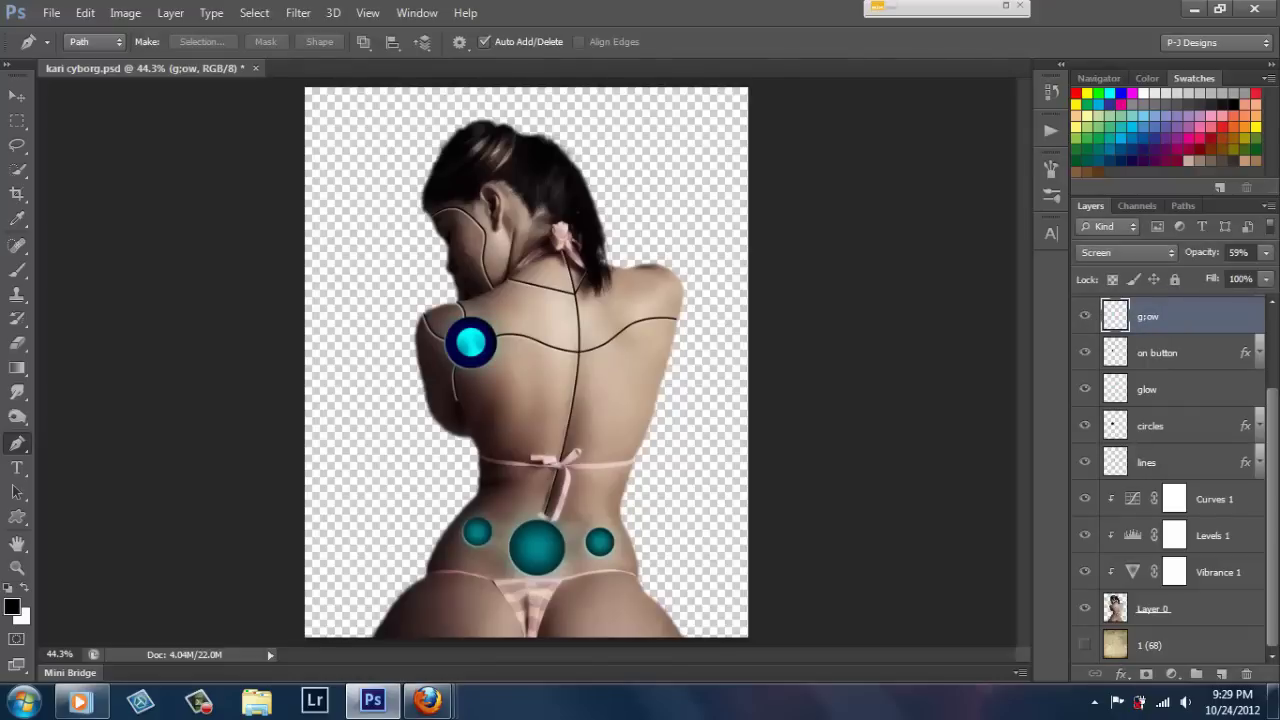
{"action": "left_click_drag", "start_coordinate": [1273, 440], "coordinate": [1273, 318]}
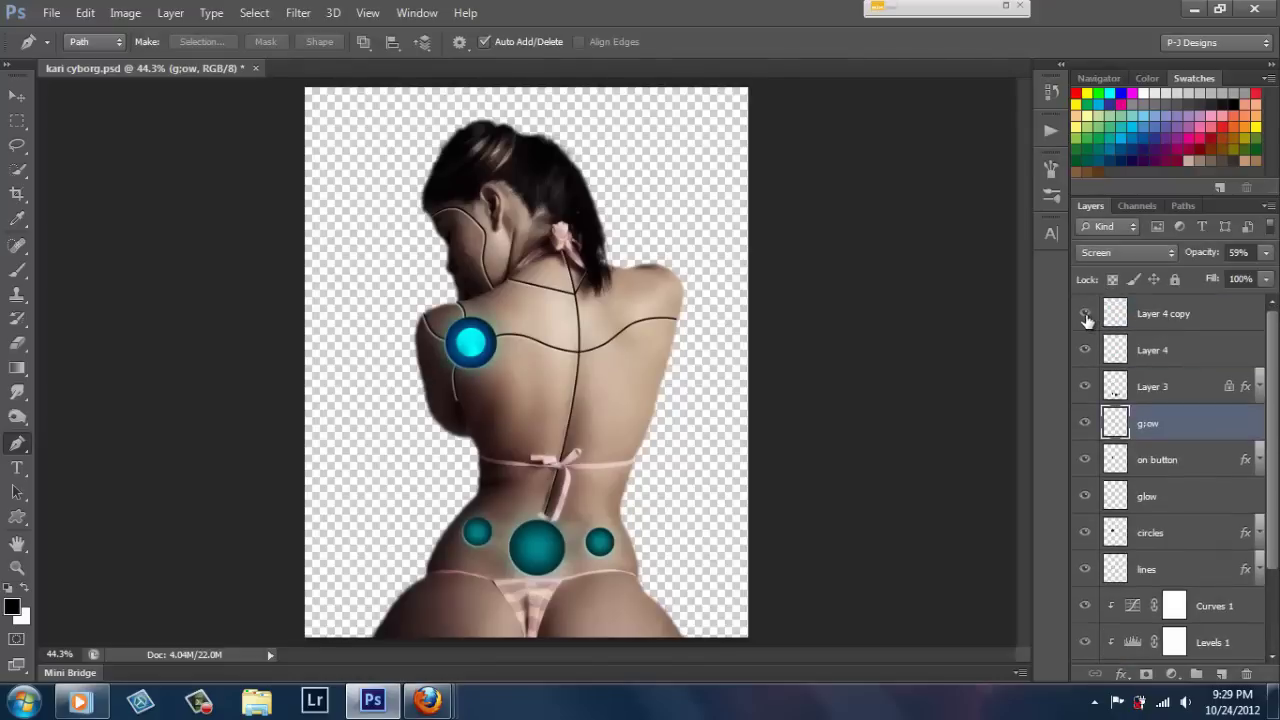
{"action": "left_click", "coordinate": [1087, 318]}
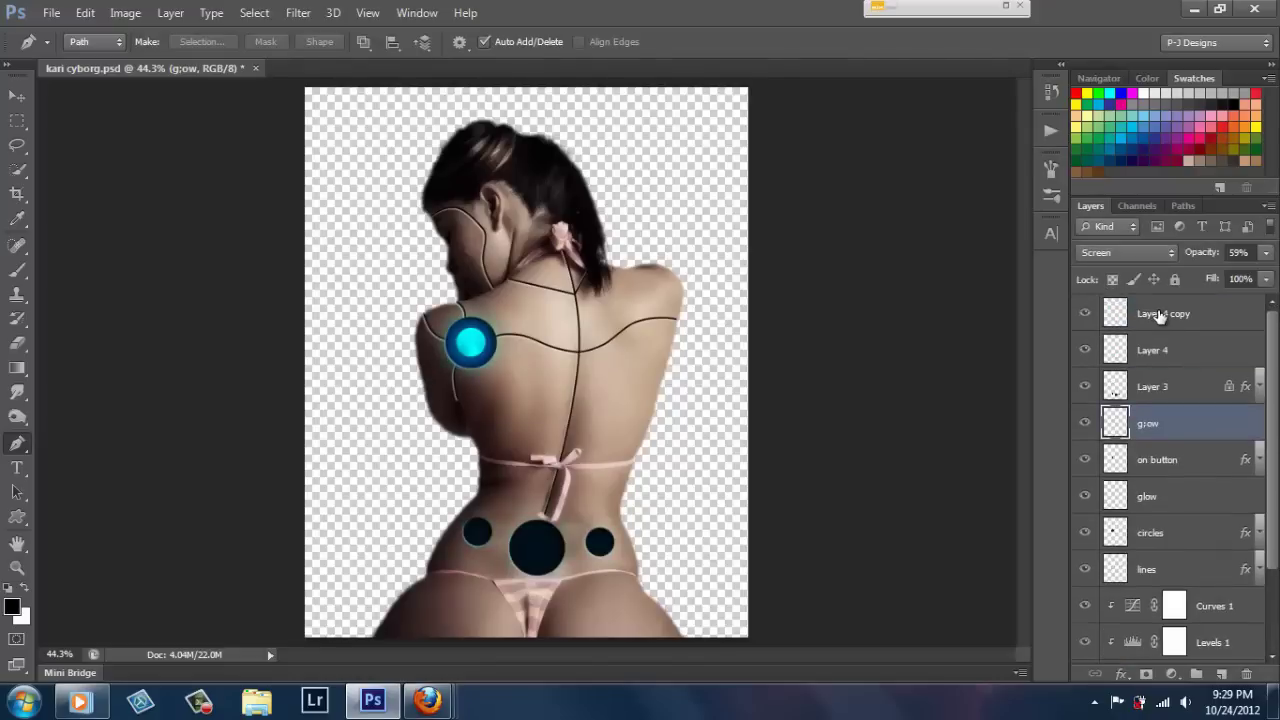
{"action": "left_click", "coordinate": [1184, 312]}
{"action": "left_click", "coordinate": [1268, 254]}
{"action": "left_click_drag", "start_coordinate": [1224, 277], "coordinate": [1238, 279]}
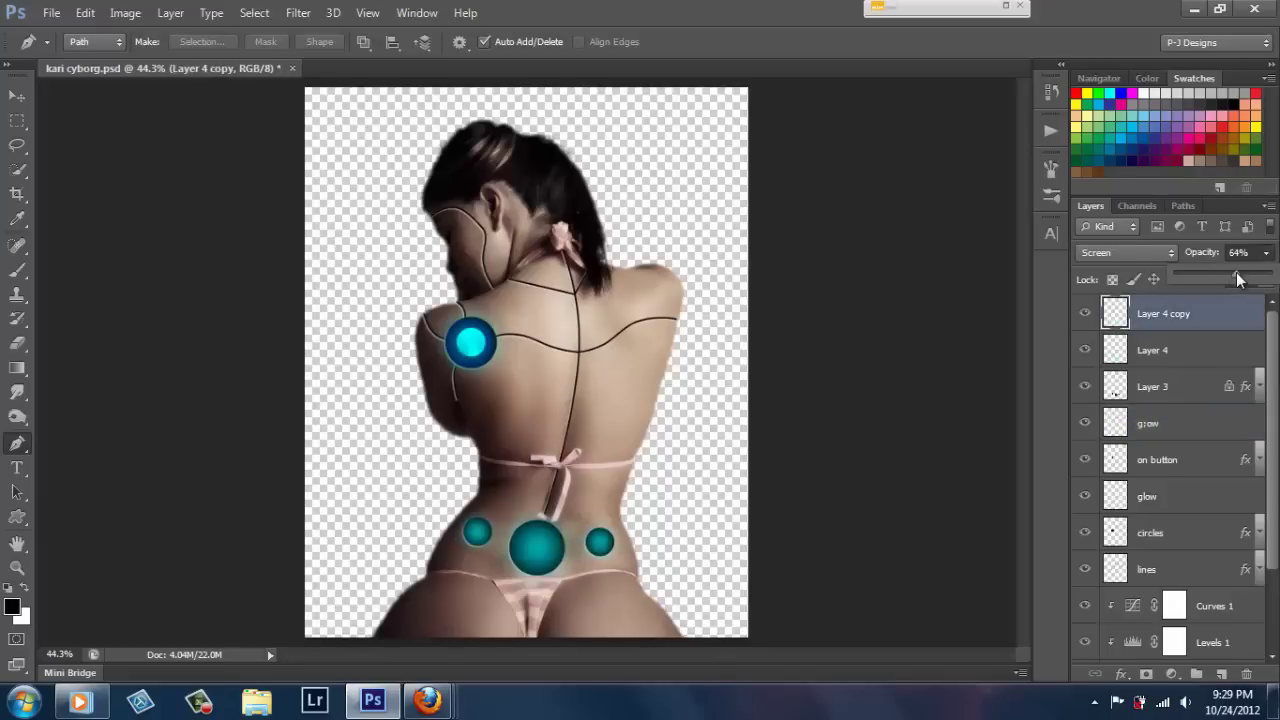
{"action": "left_click_drag", "start_coordinate": [1238, 279], "coordinate": [1245, 279]}
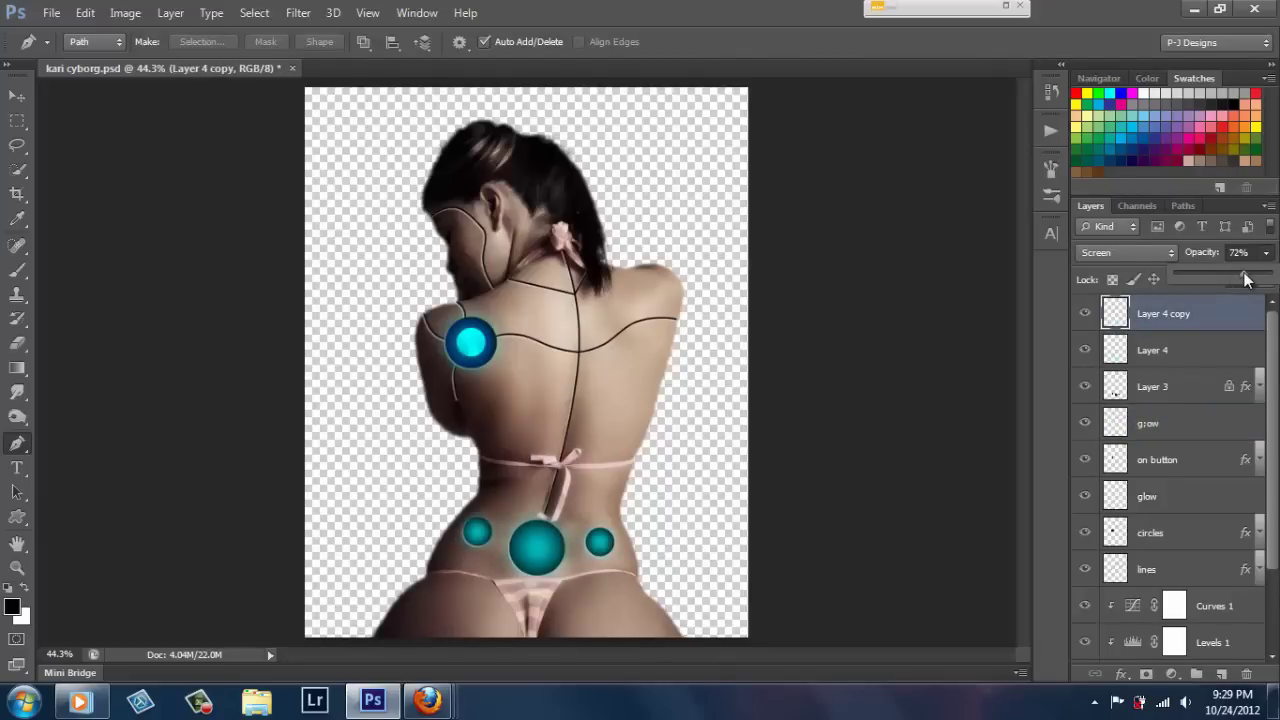
{"action": "left_click_drag", "start_coordinate": [1245, 279], "coordinate": [1240, 279]}
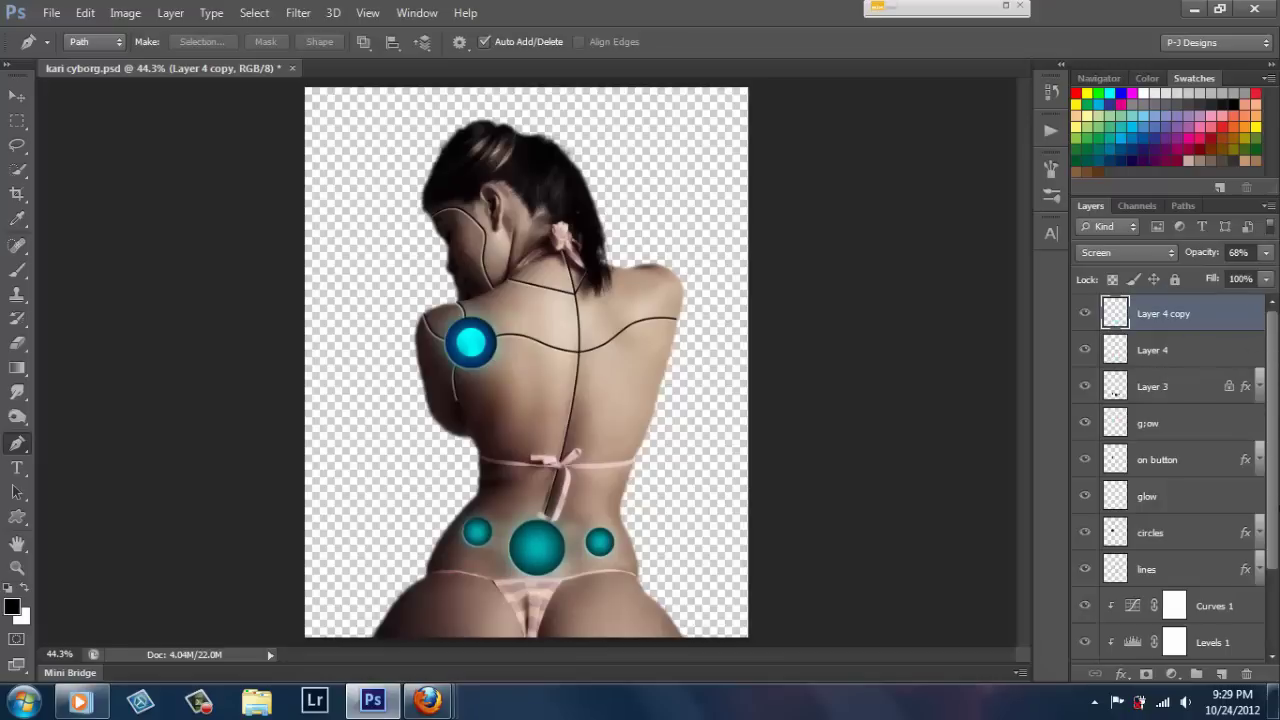
{"action": "scroll", "coordinate": [1272, 448], "scroll_direction": "down", "scroll_amount": 3}
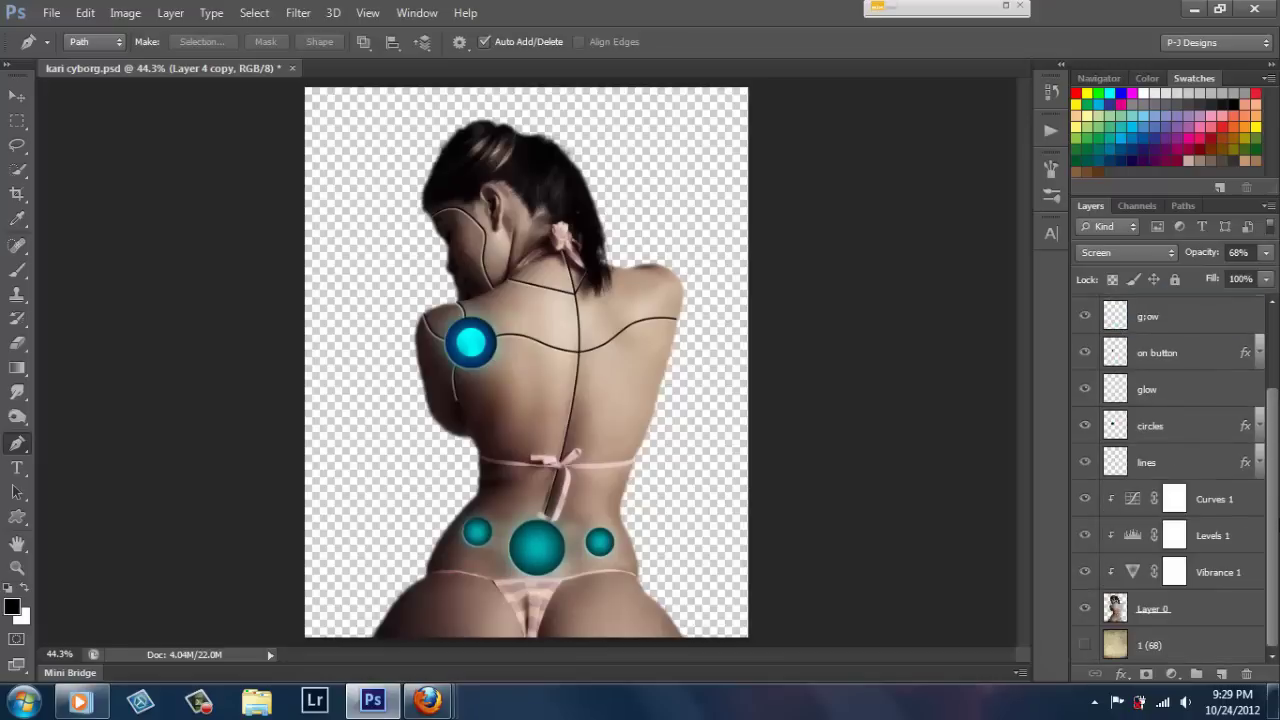
Show the '1 (68)' texture layer and apply Levels with the black input at about 6.
{"action": "left_click", "coordinate": [1085, 645]}
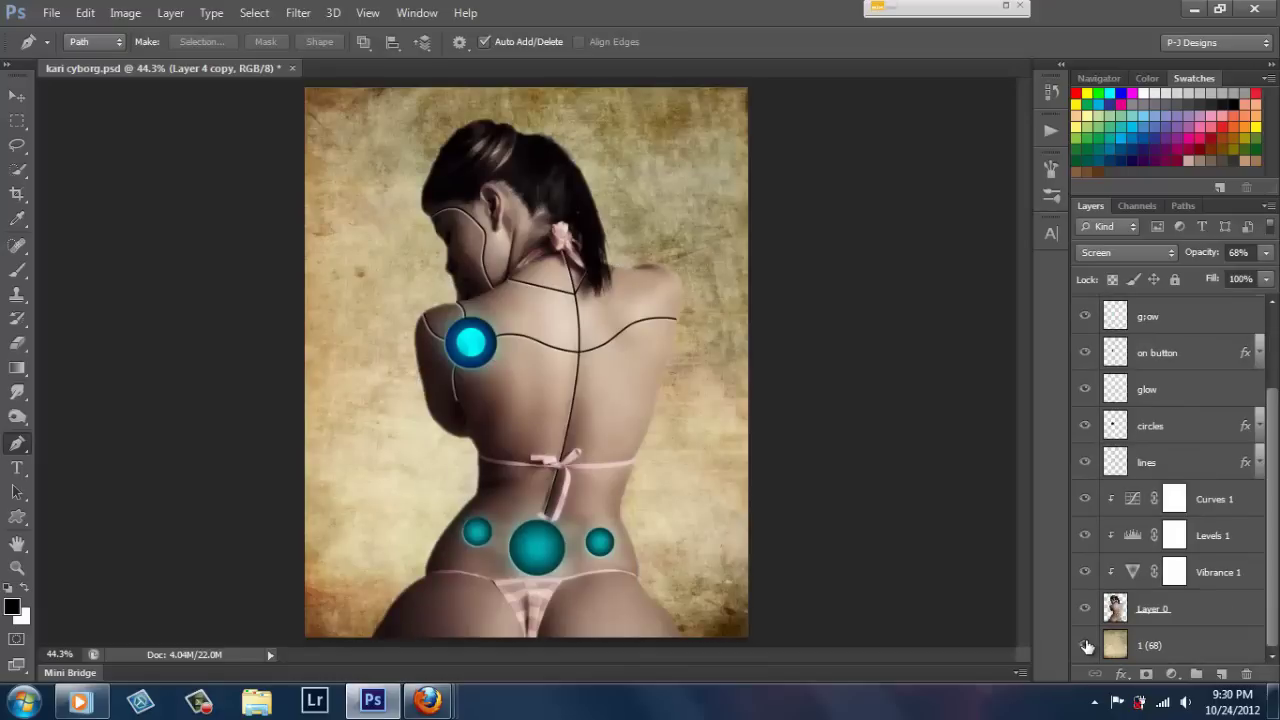
{"action": "left_click", "coordinate": [1152, 646]}
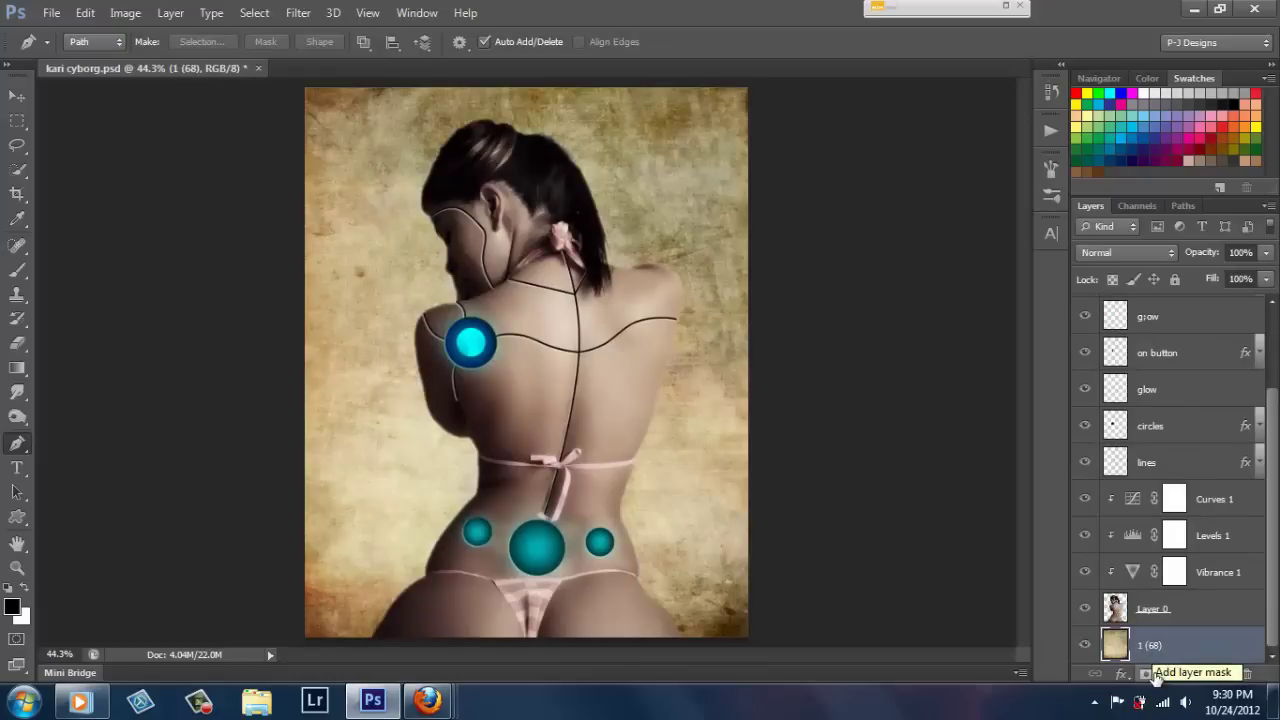
{"action": "key", "text": "ctrl+l"}
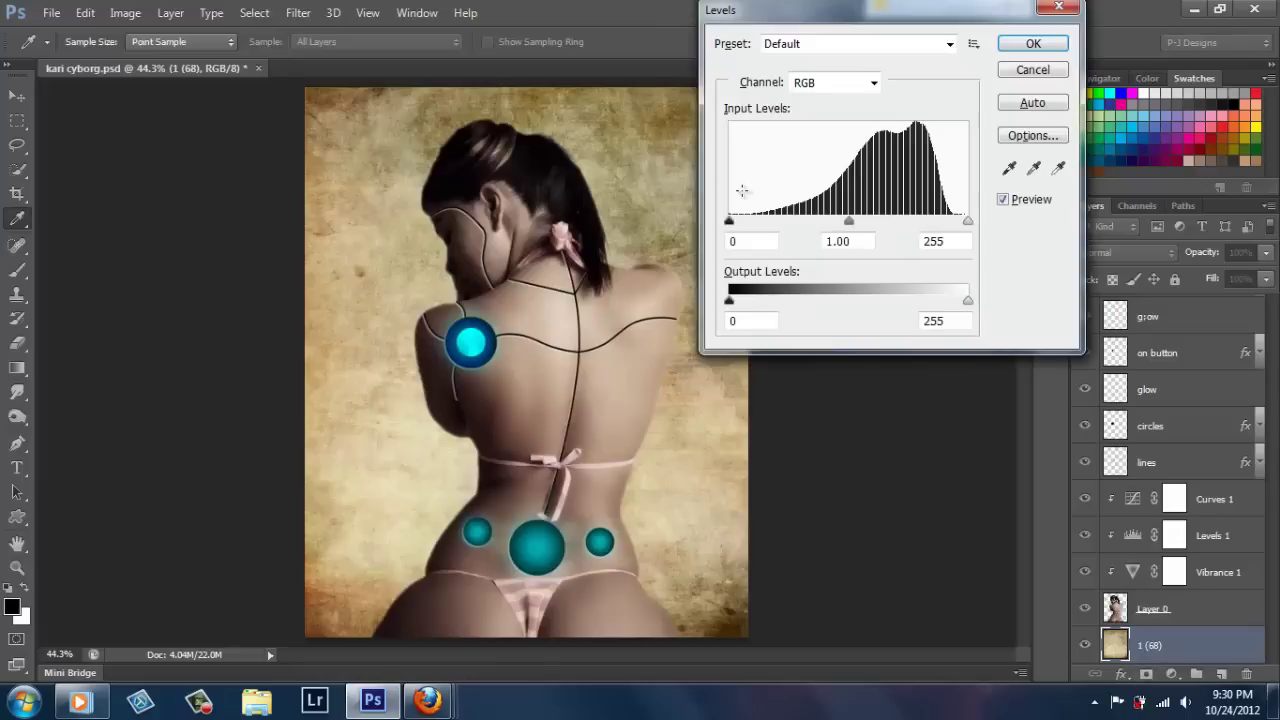
{"action": "left_click_drag", "start_coordinate": [730, 221], "coordinate": [743, 221]}
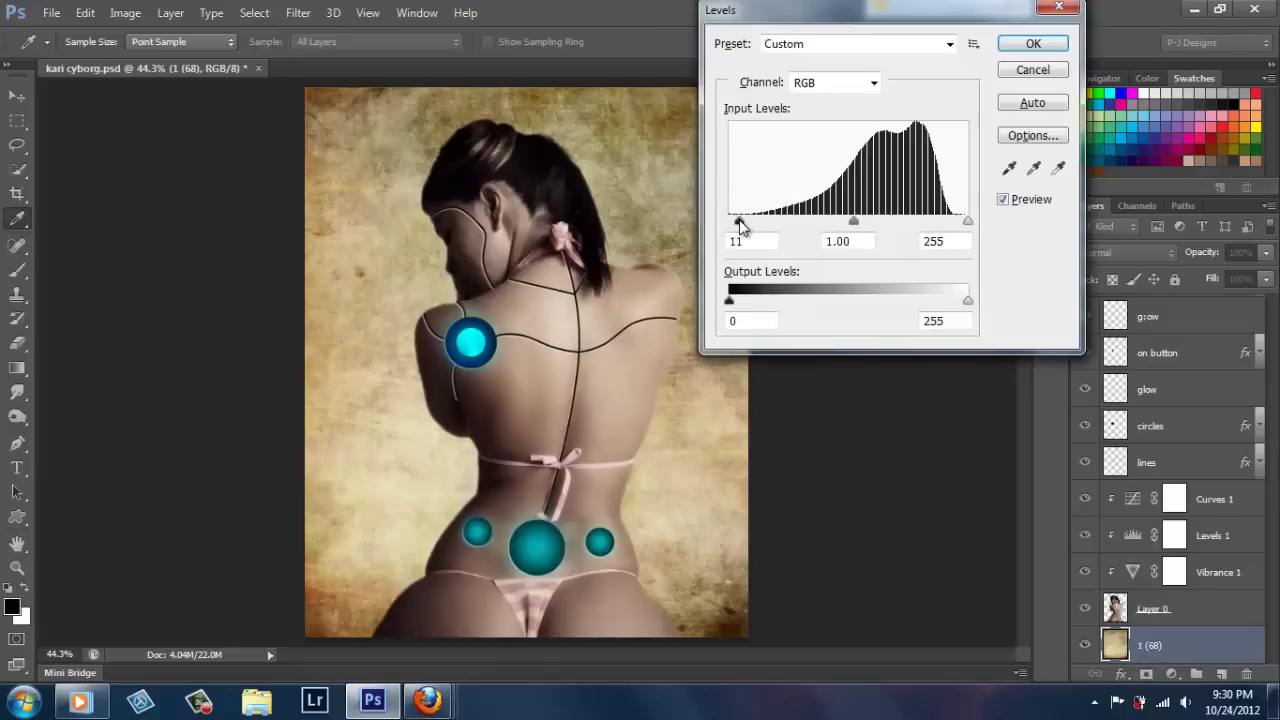
{"action": "left_click_drag", "start_coordinate": [743, 226], "coordinate": [735, 226]}
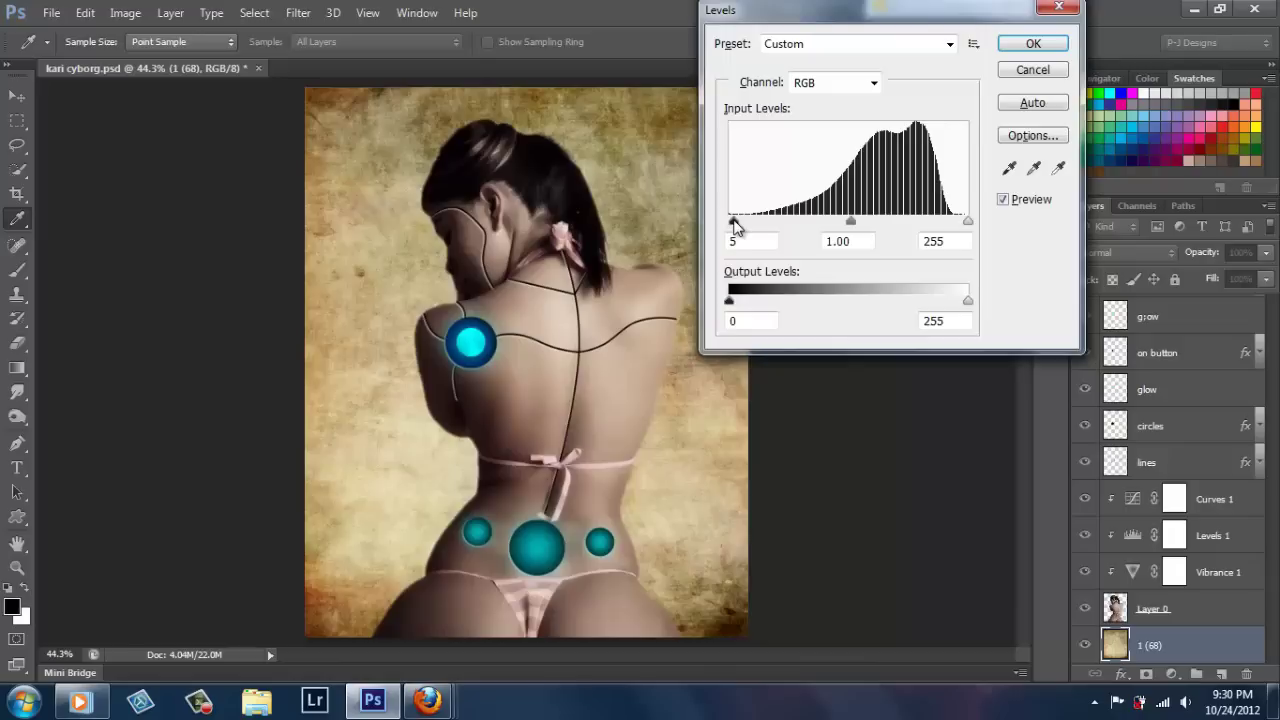
{"action": "left_click_drag", "start_coordinate": [735, 226], "coordinate": [737, 226]}
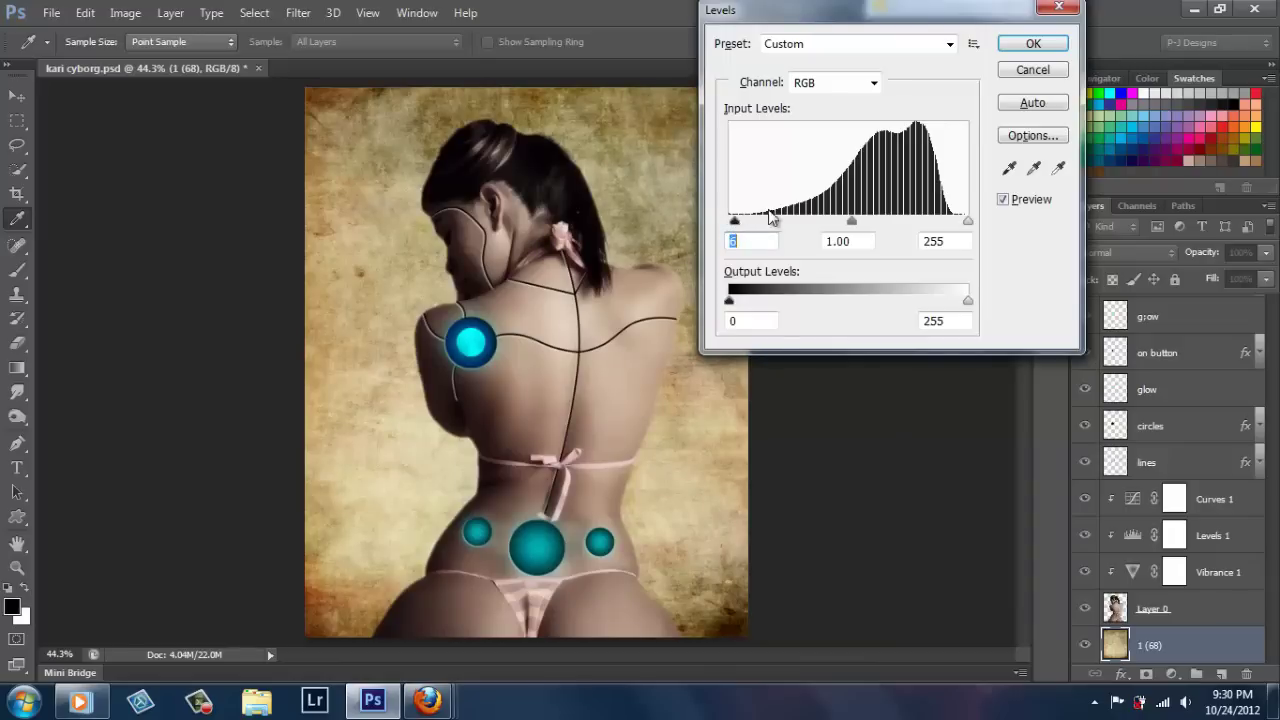
{"action": "left_click", "coordinate": [1031, 46]}
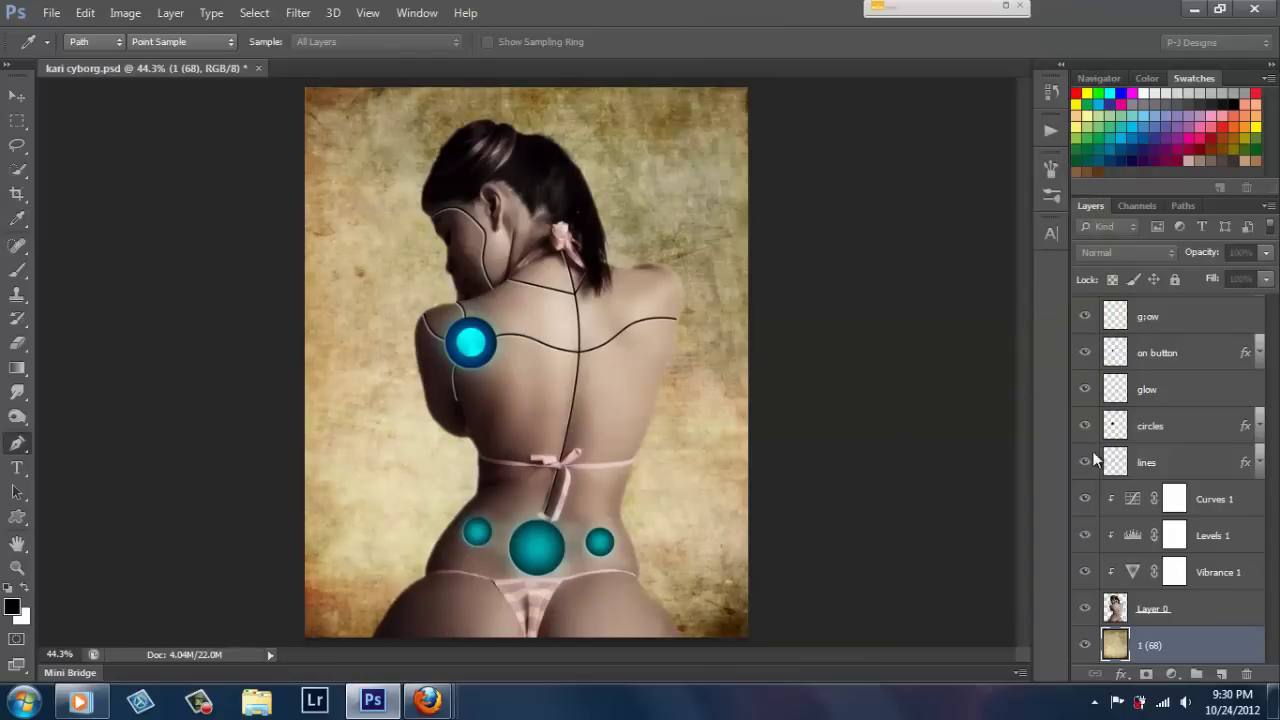
Add a Vibrance adjustment layer with vibrance lowered to about -40.
{"action": "left_click", "coordinate": [1177, 680]}
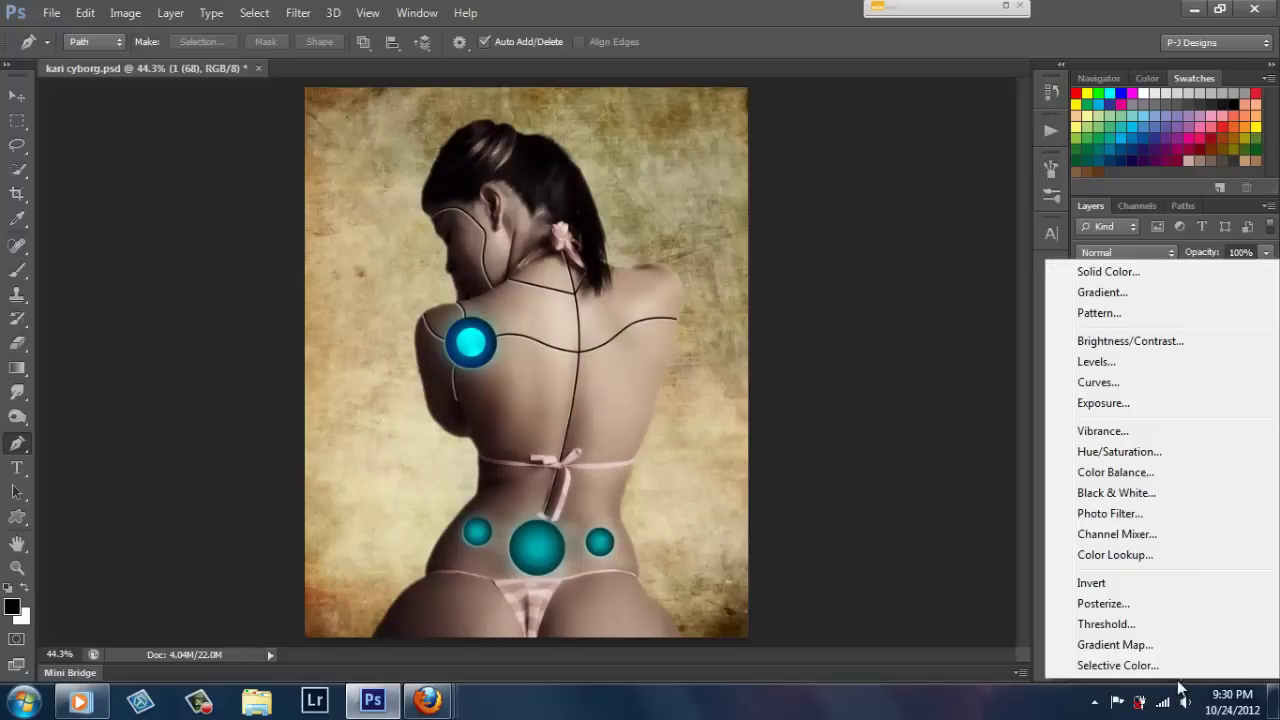
{"action": "left_click", "coordinate": [1156, 433]}
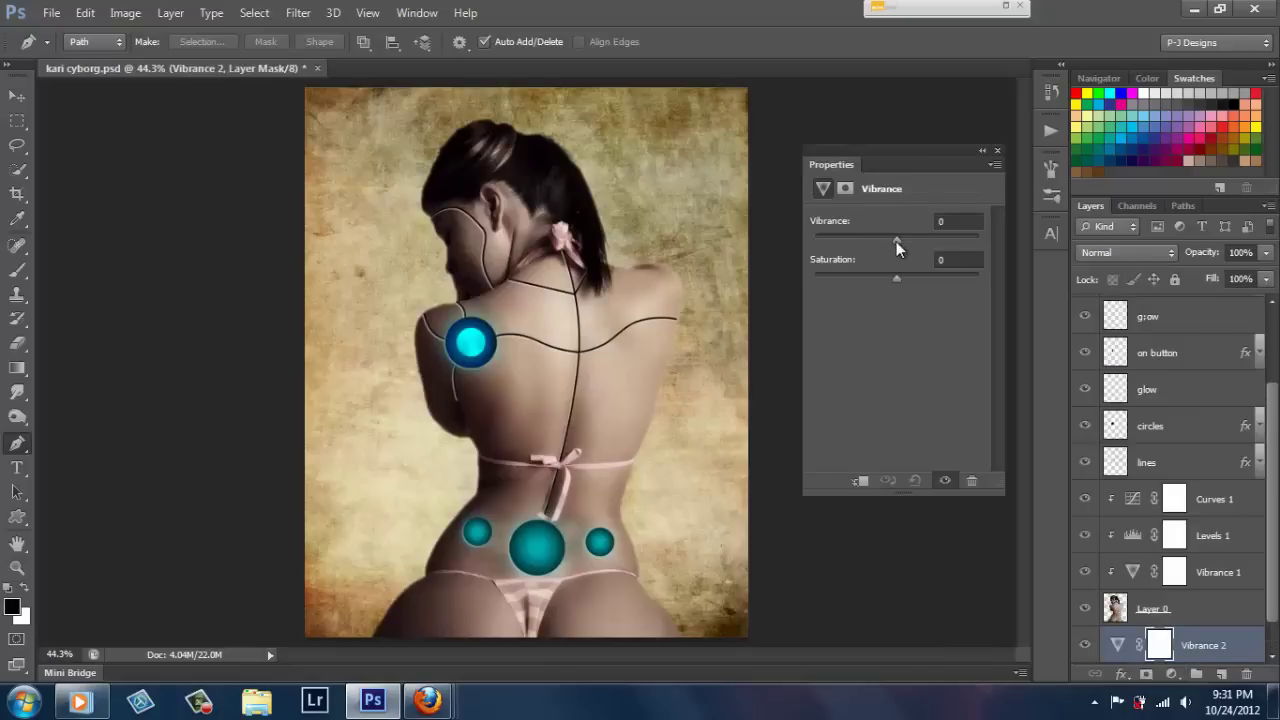
{"action": "left_click_drag", "start_coordinate": [877, 242], "coordinate": [862, 242]}
{"action": "left_click", "coordinate": [997, 150]}
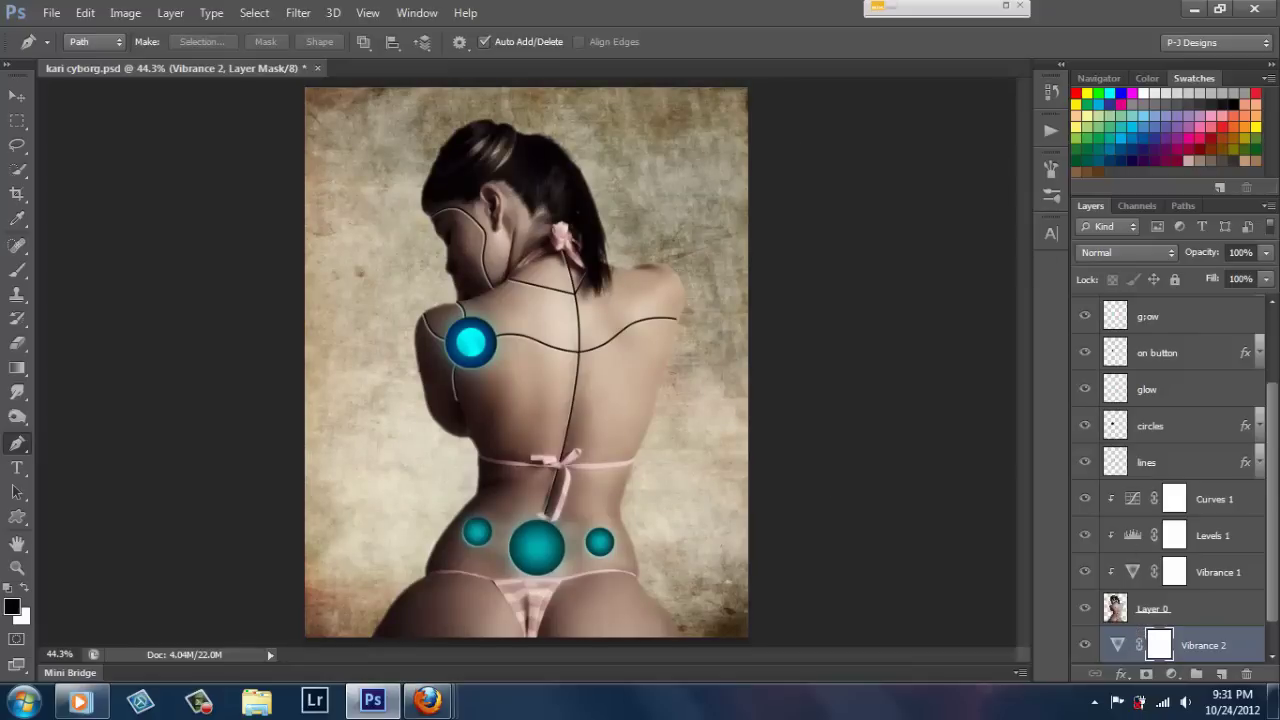
{"action": "left_click_drag", "start_coordinate": [1273, 473], "coordinate": [1276, 330]}
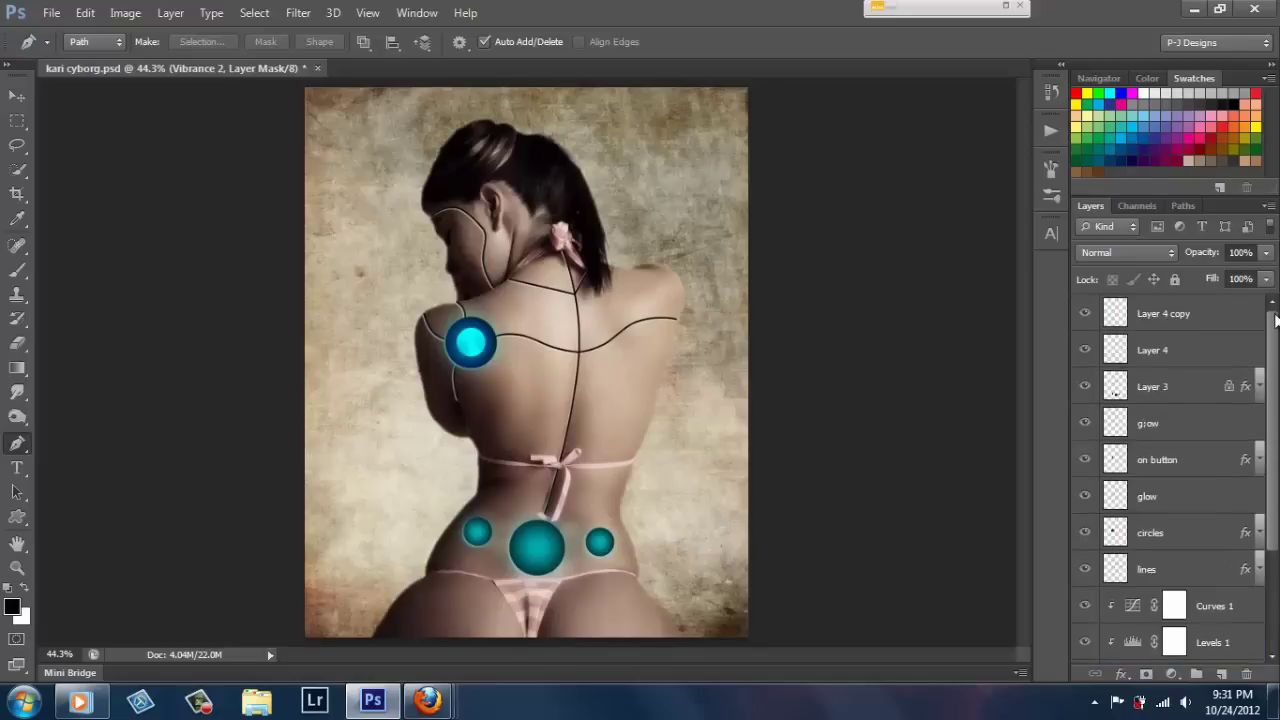
Add a Gradient Fill layer using the blue preset above Layer 4 copy.
{"action": "left_click", "coordinate": [1247, 316]}
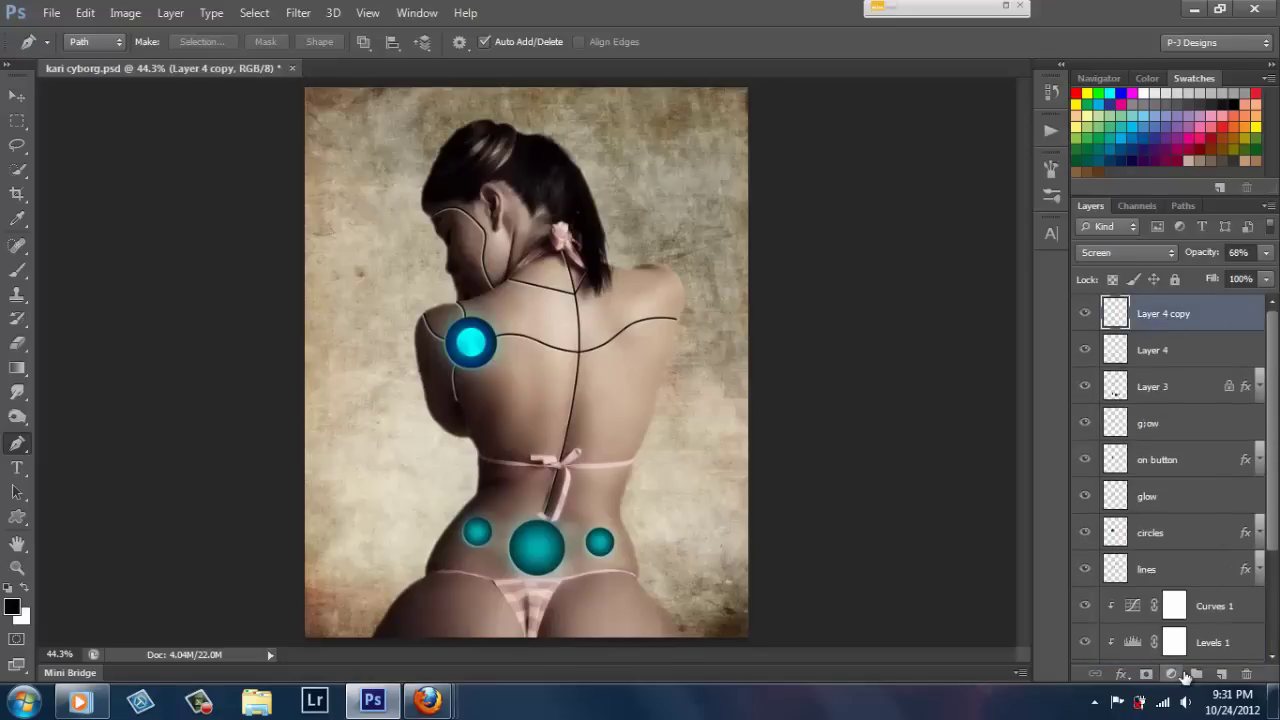
{"action": "left_click", "coordinate": [1172, 675]}
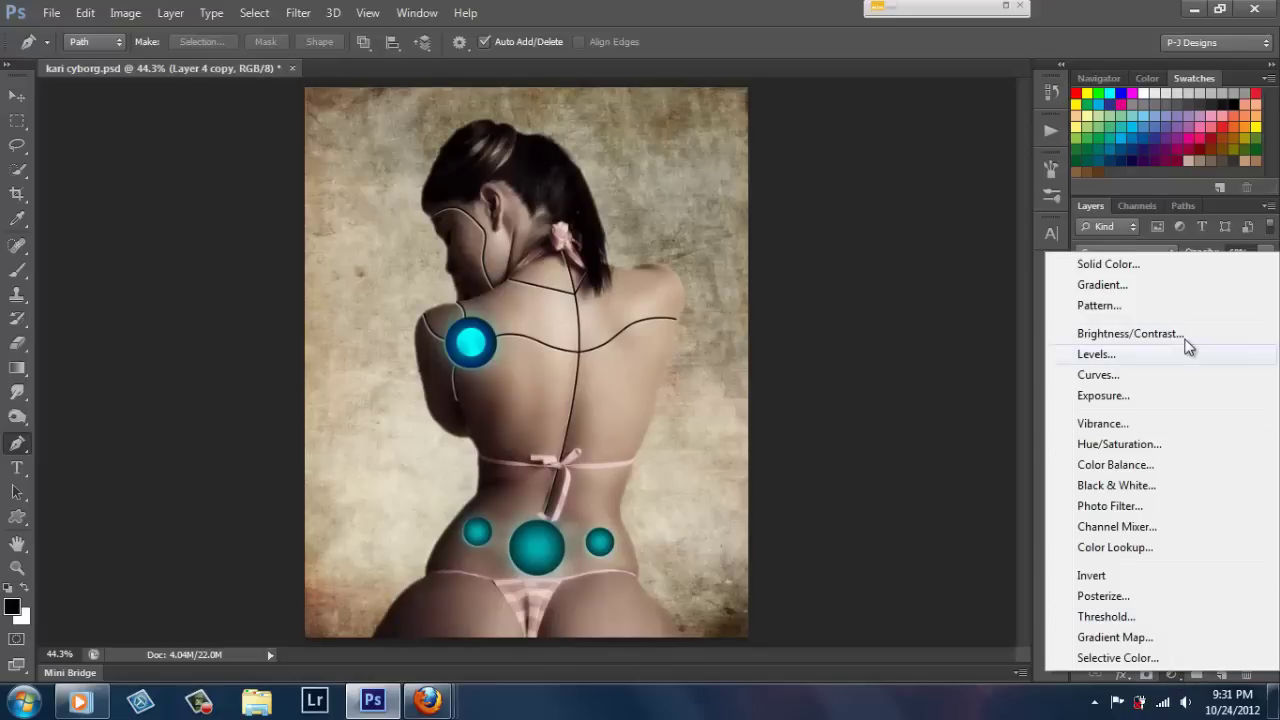
{"action": "left_click", "coordinate": [1184, 290]}
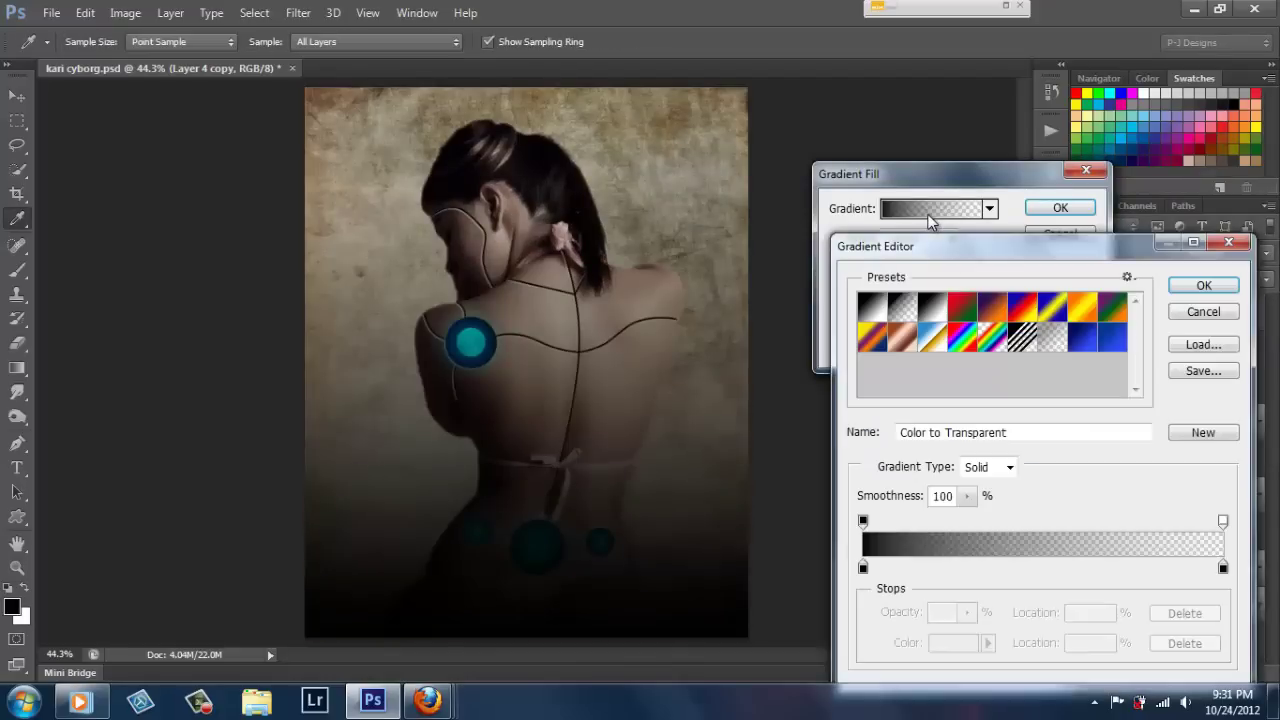
{"action": "left_click", "coordinate": [928, 210]}
{"action": "left_click", "coordinate": [1100, 342]}
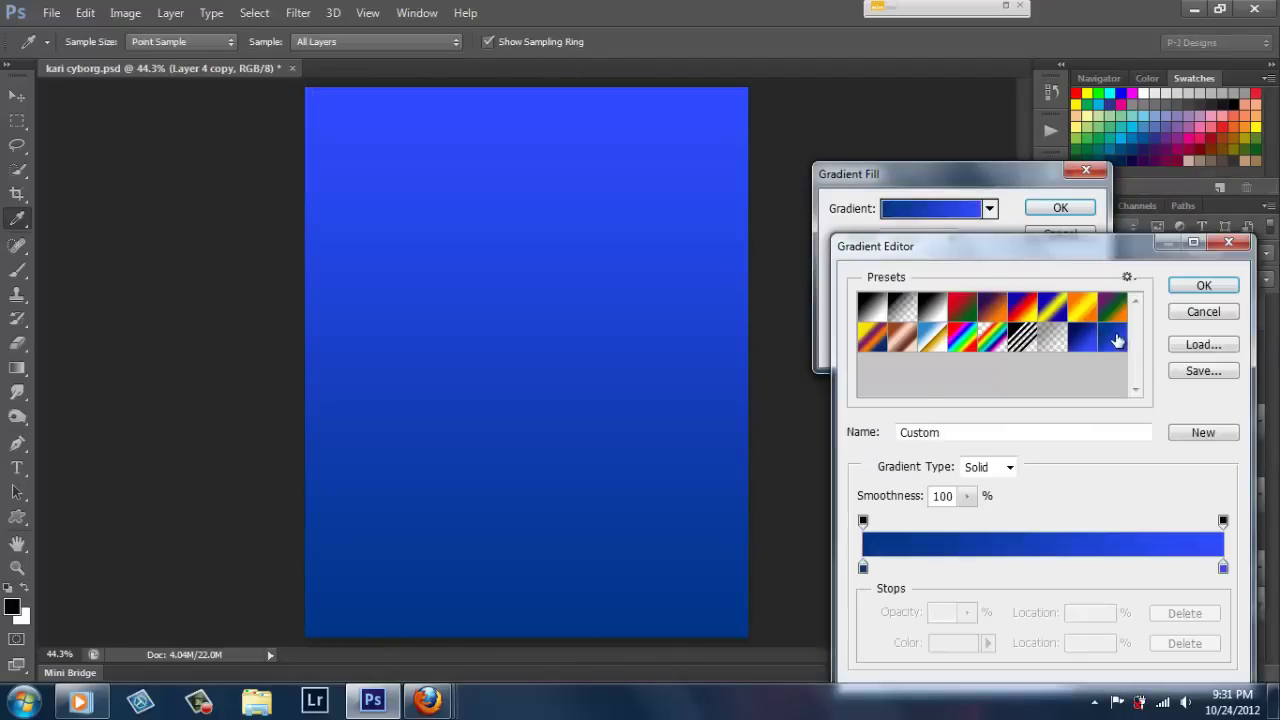
{"action": "left_click", "coordinate": [1203, 288]}
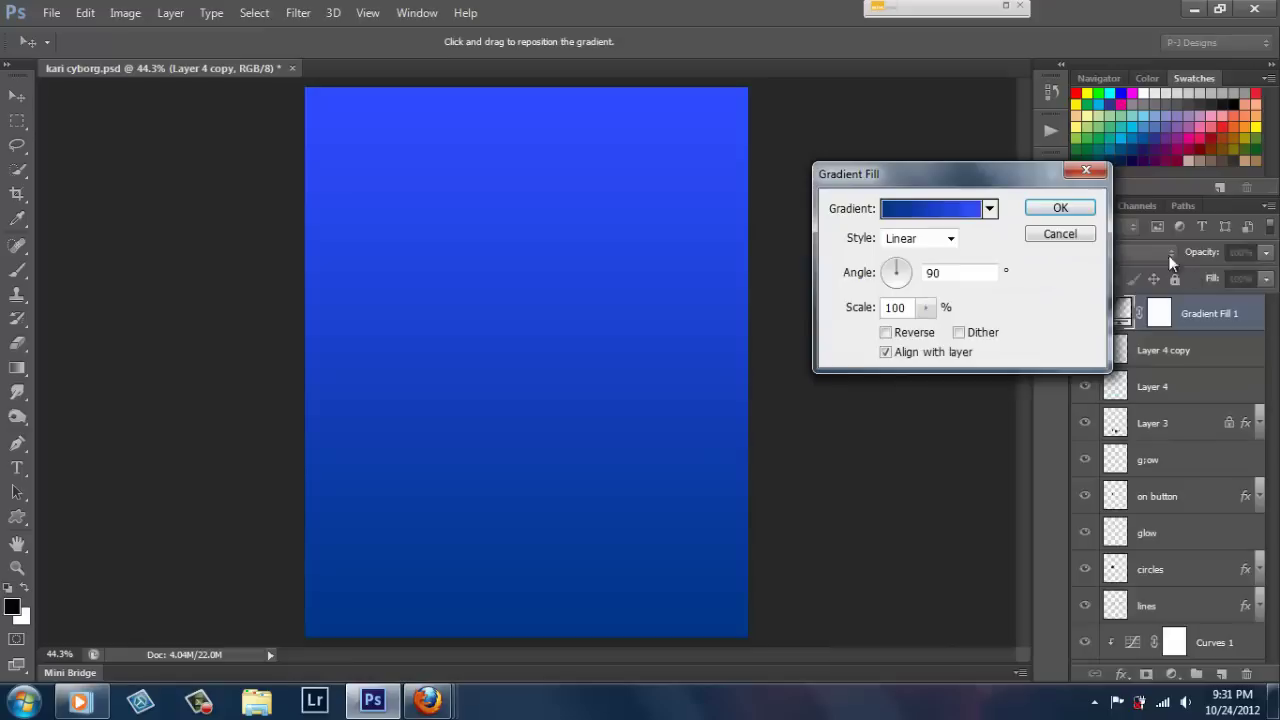
{"action": "left_click", "coordinate": [1060, 207]}
Blend the gradient fill layer as Soft Light at 75% opacity.
{"action": "left_click", "coordinate": [1173, 257]}
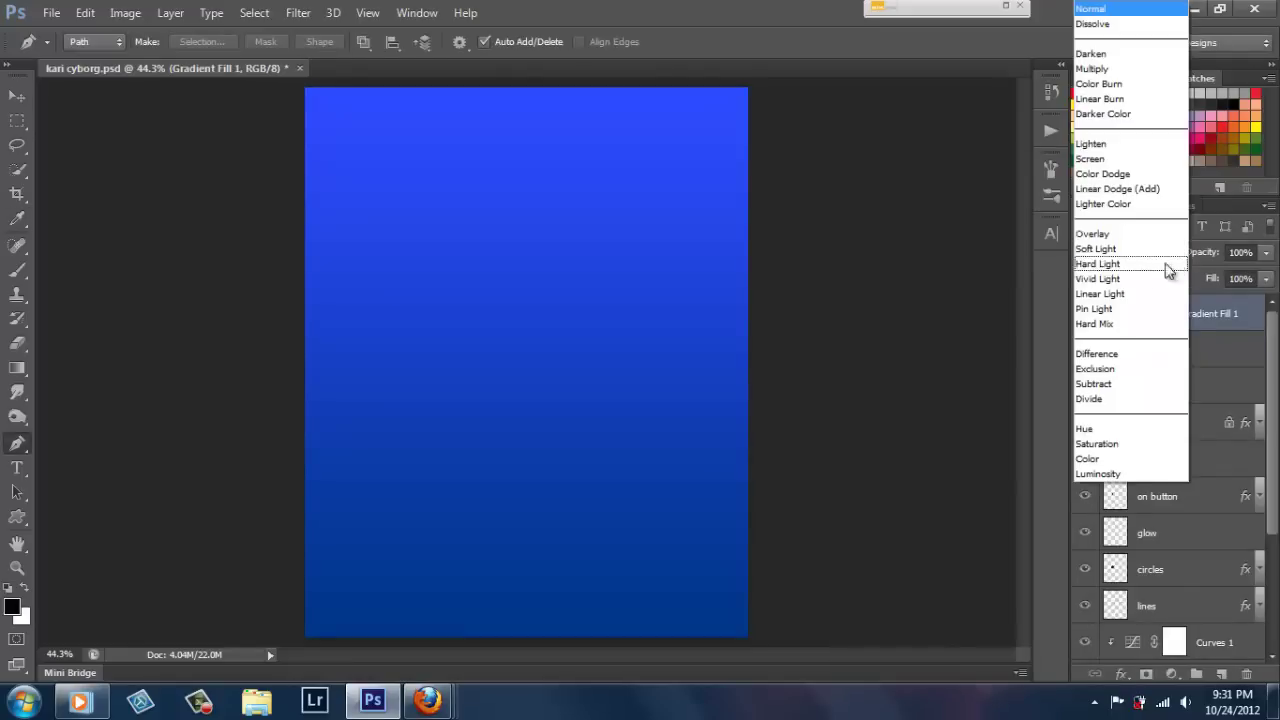
{"action": "left_click", "coordinate": [1129, 250]}
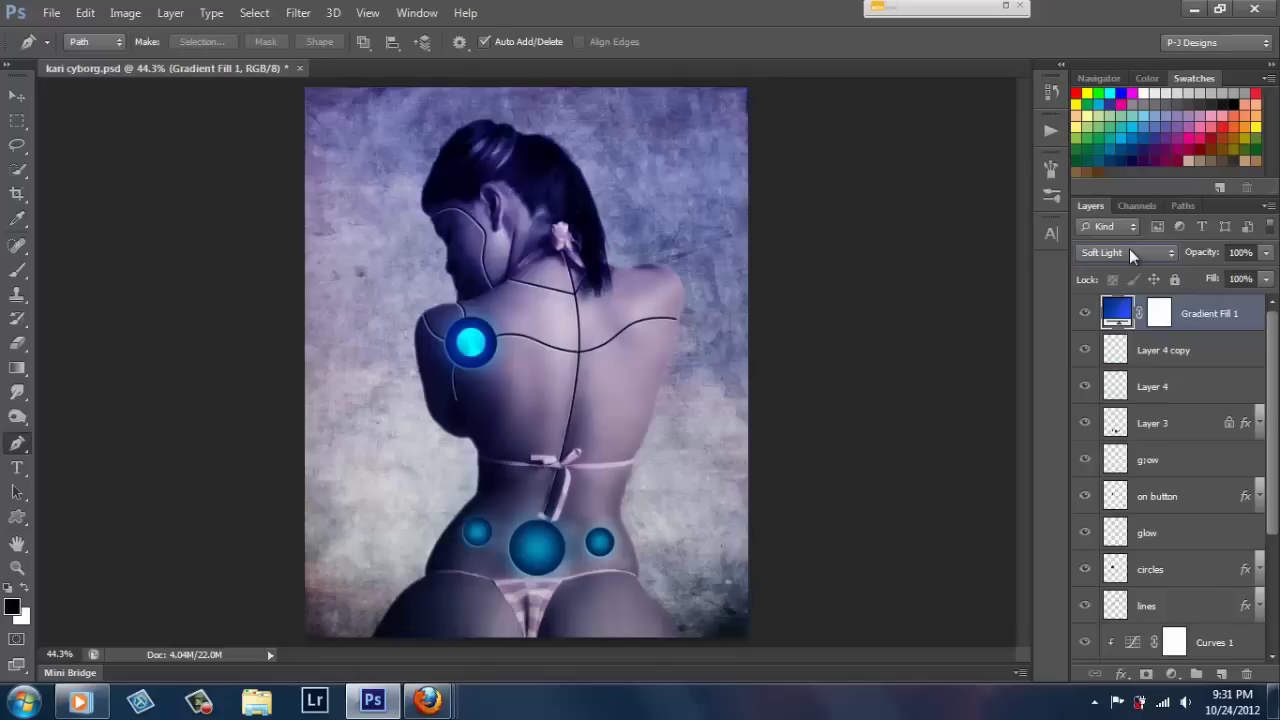
{"action": "left_click", "coordinate": [1266, 252]}
{"action": "left_click_drag", "start_coordinate": [1266, 277], "coordinate": [1244, 279]}
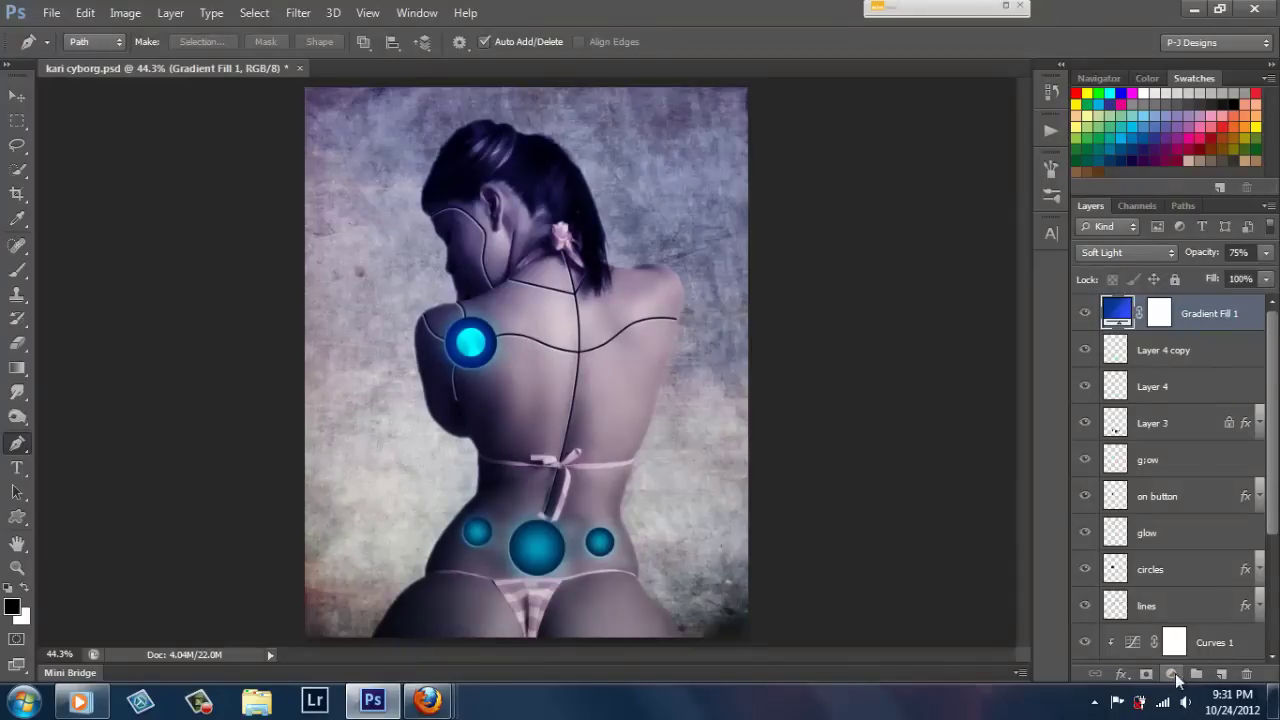
{"action": "left_click", "coordinate": [1177, 677]}
Add a Photo Filter layer using Cooling Filter (LBB) at 25% density, opacity lowered to 53%.
{"action": "left_click", "coordinate": [1148, 485]}
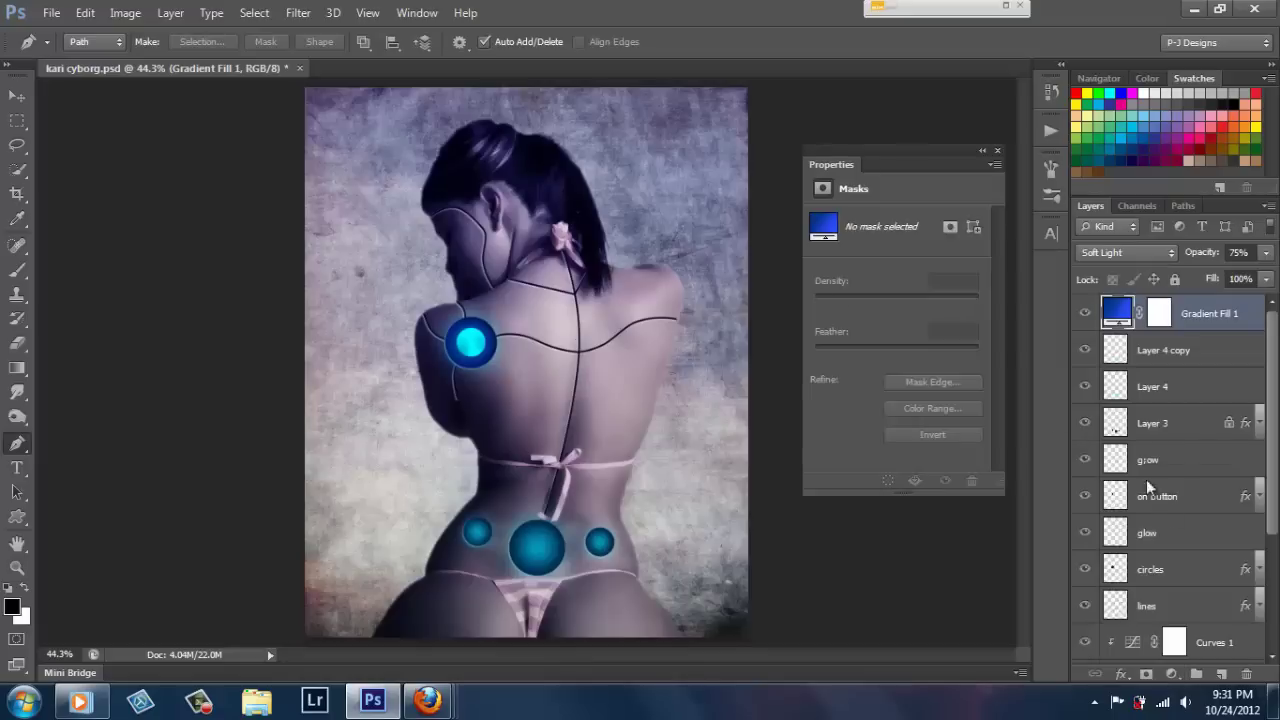
{"action": "left_click", "coordinate": [944, 224]}
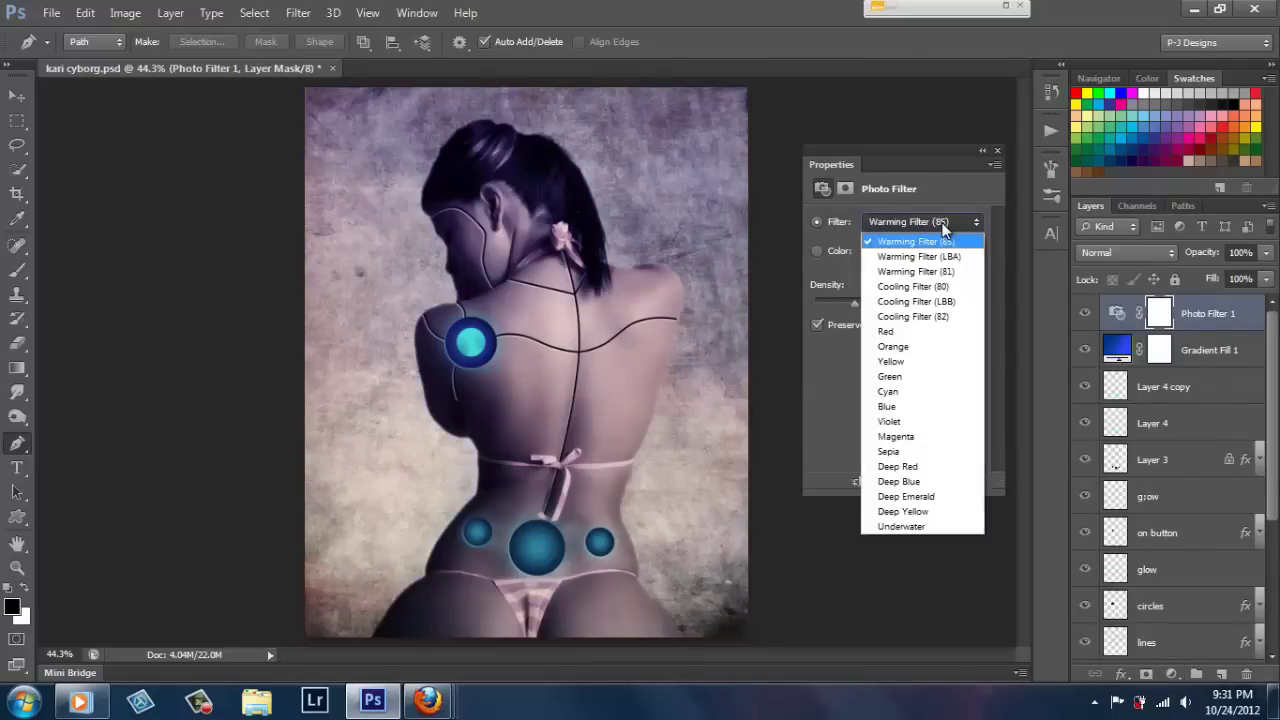
{"action": "left_click", "coordinate": [920, 301]}
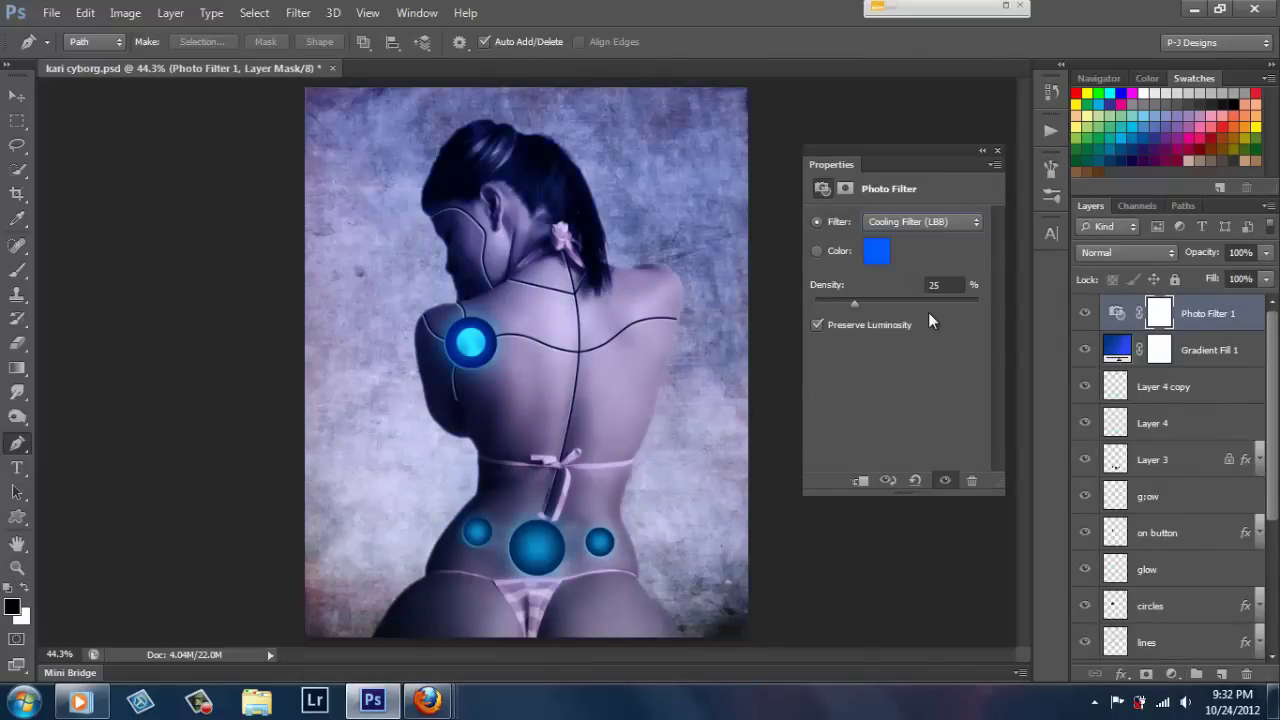
{"action": "left_click", "coordinate": [997, 151]}
{"action": "left_click", "coordinate": [1263, 253]}
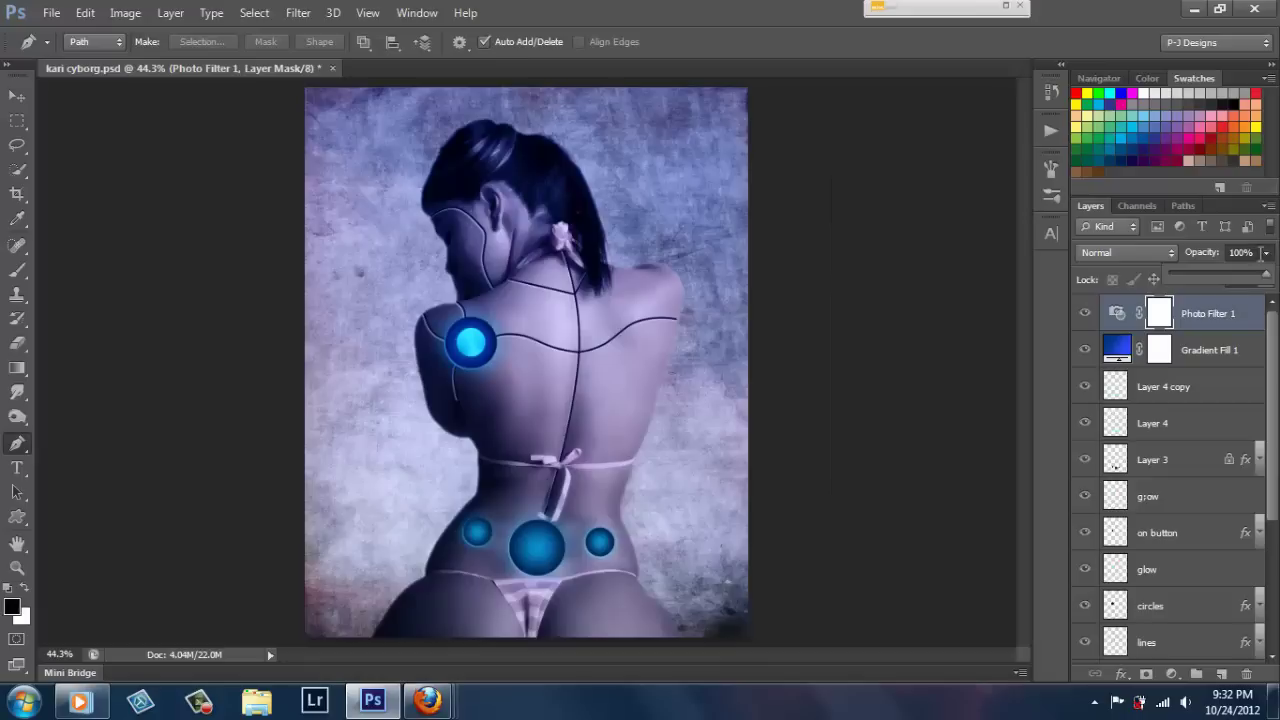
{"action": "left_click_drag", "start_coordinate": [1263, 253], "coordinate": [1222, 278]}
{"action": "left_click", "coordinate": [1170, 676]}
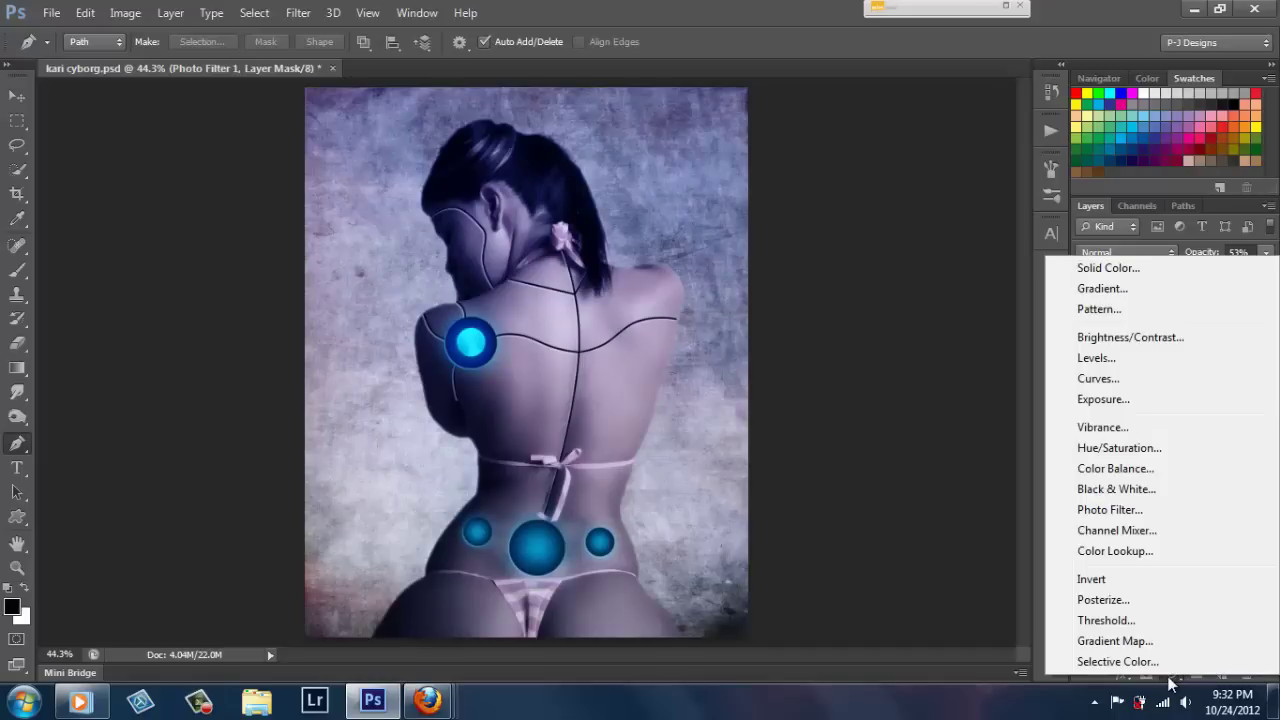
Add a Hue/Saturation adjustment layer with Hue set to about -18 so the button glow turns cyan.
{"action": "left_click", "coordinate": [1140, 448]}
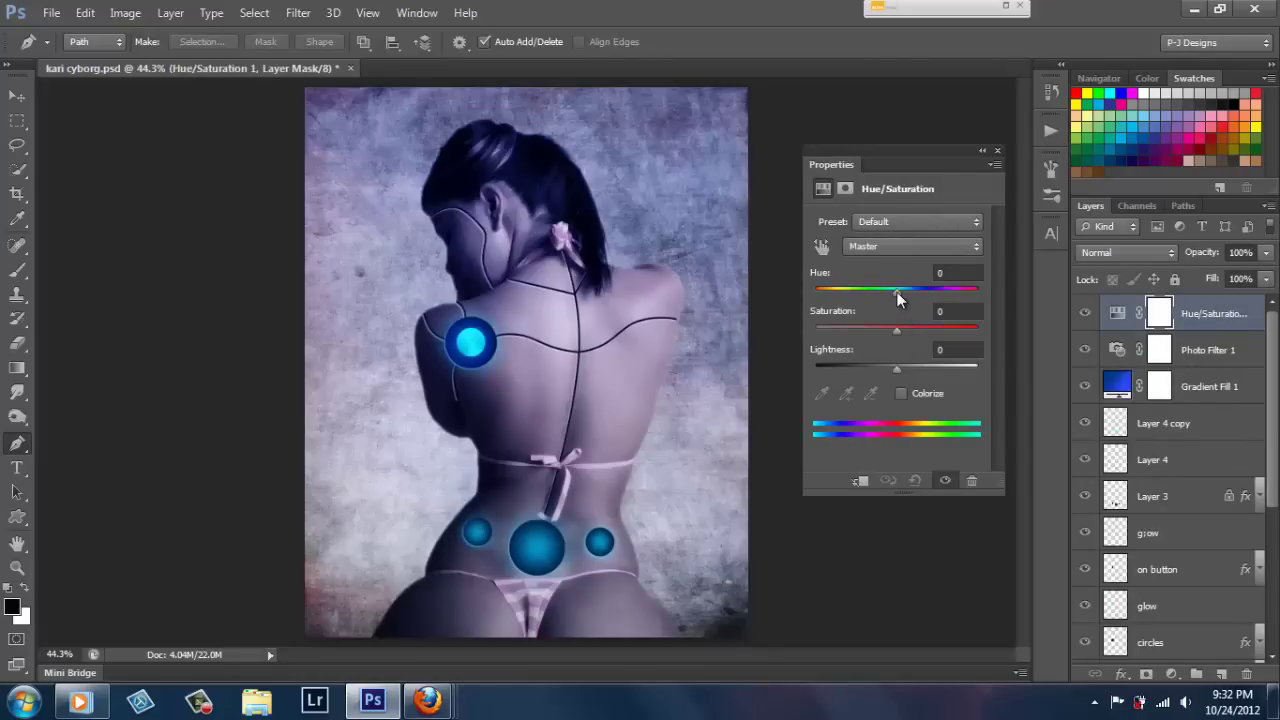
{"action": "left_click_drag", "start_coordinate": [897, 292], "coordinate": [866, 293]}
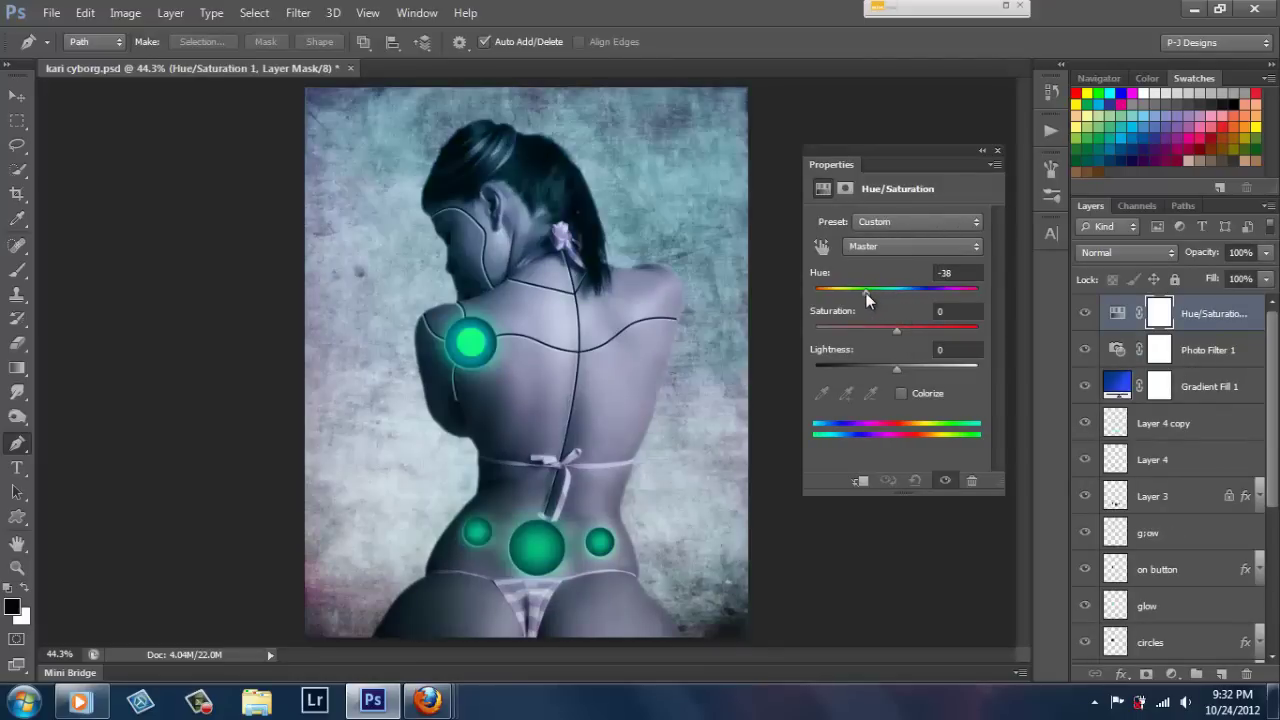
{"action": "left_click_drag", "start_coordinate": [867, 292], "coordinate": [880, 293]}
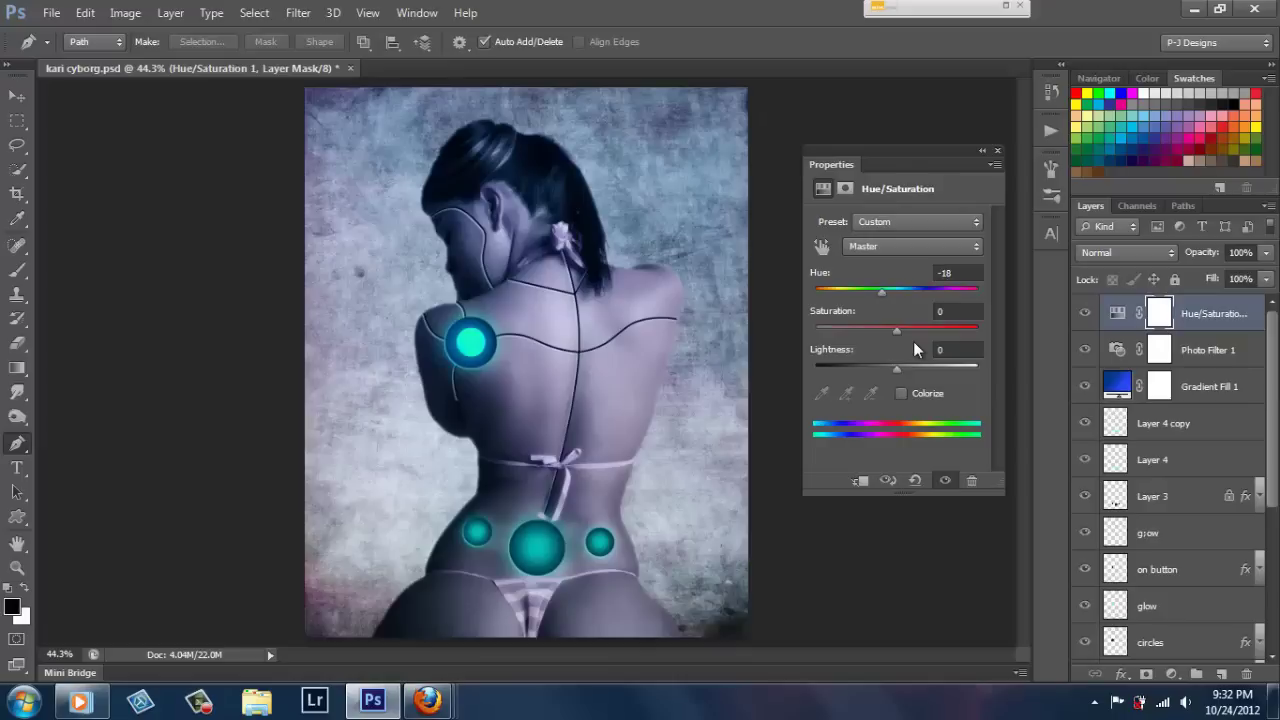
Close the Hue/Saturation properties and toggle that layer off and on to compare colours.
{"action": "left_click", "coordinate": [997, 151]}
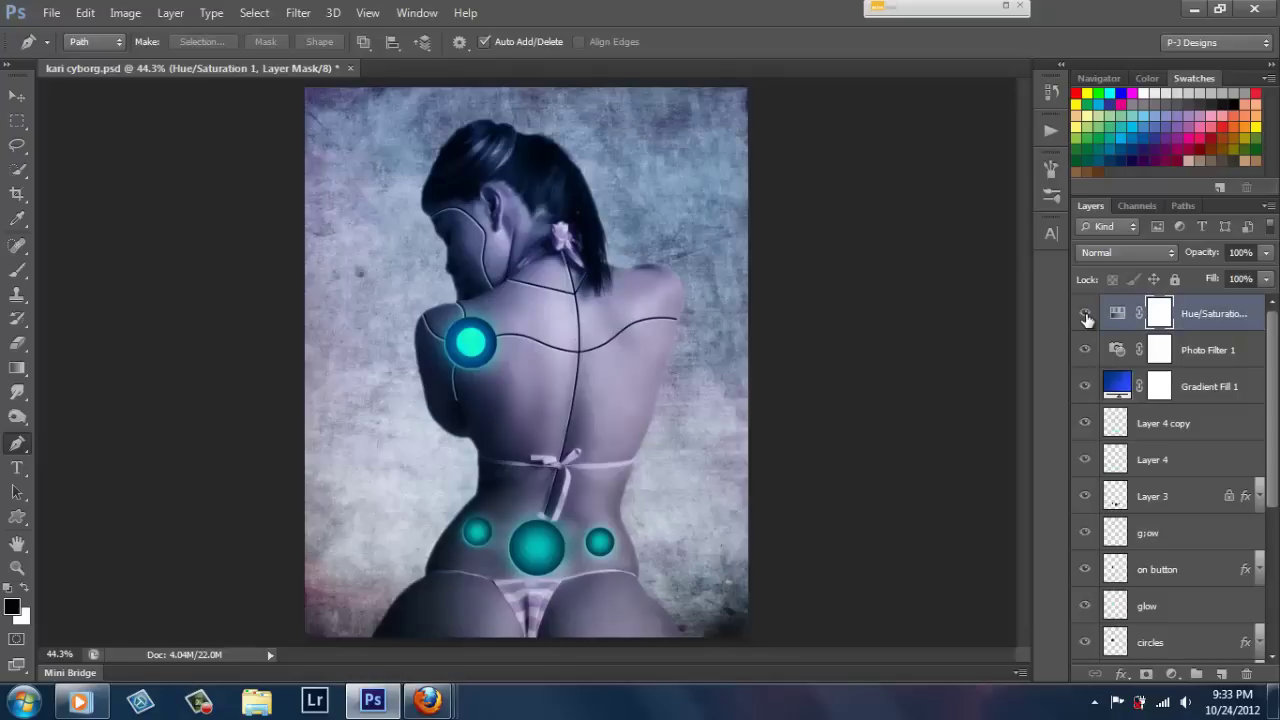
{"action": "left_click", "coordinate": [1085, 315]}
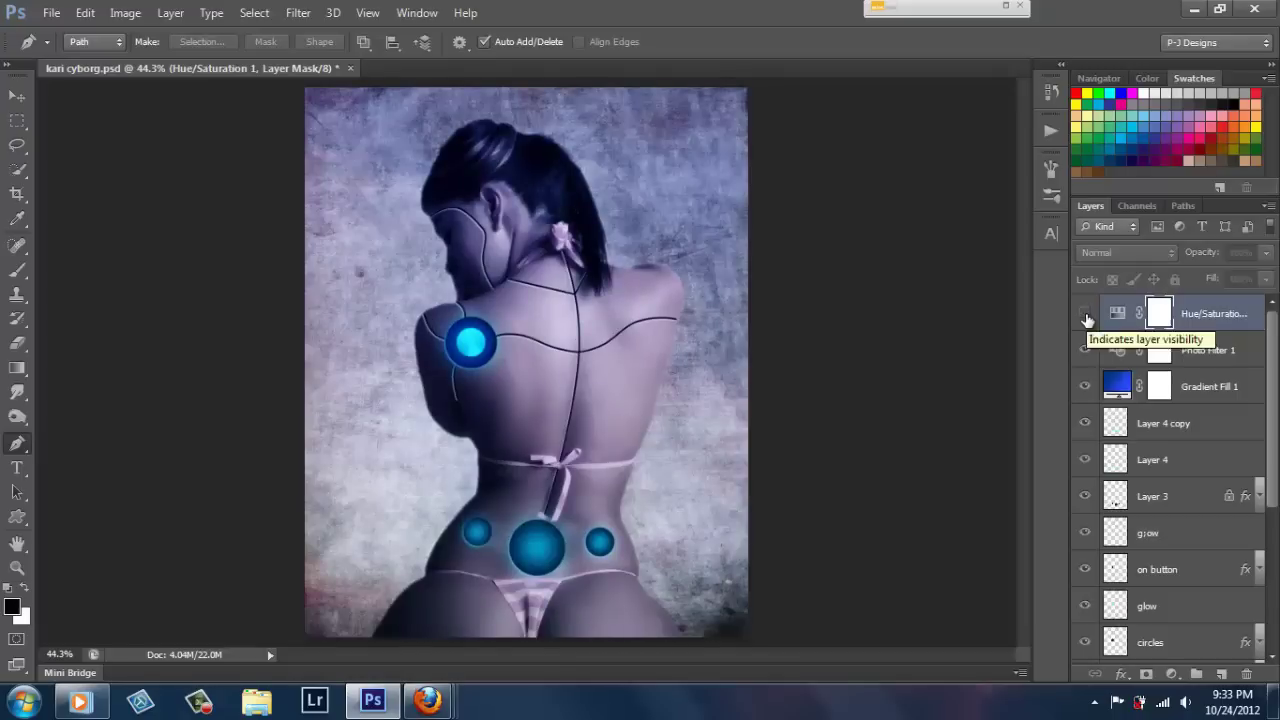
{"action": "left_click", "coordinate": [1086, 316]}
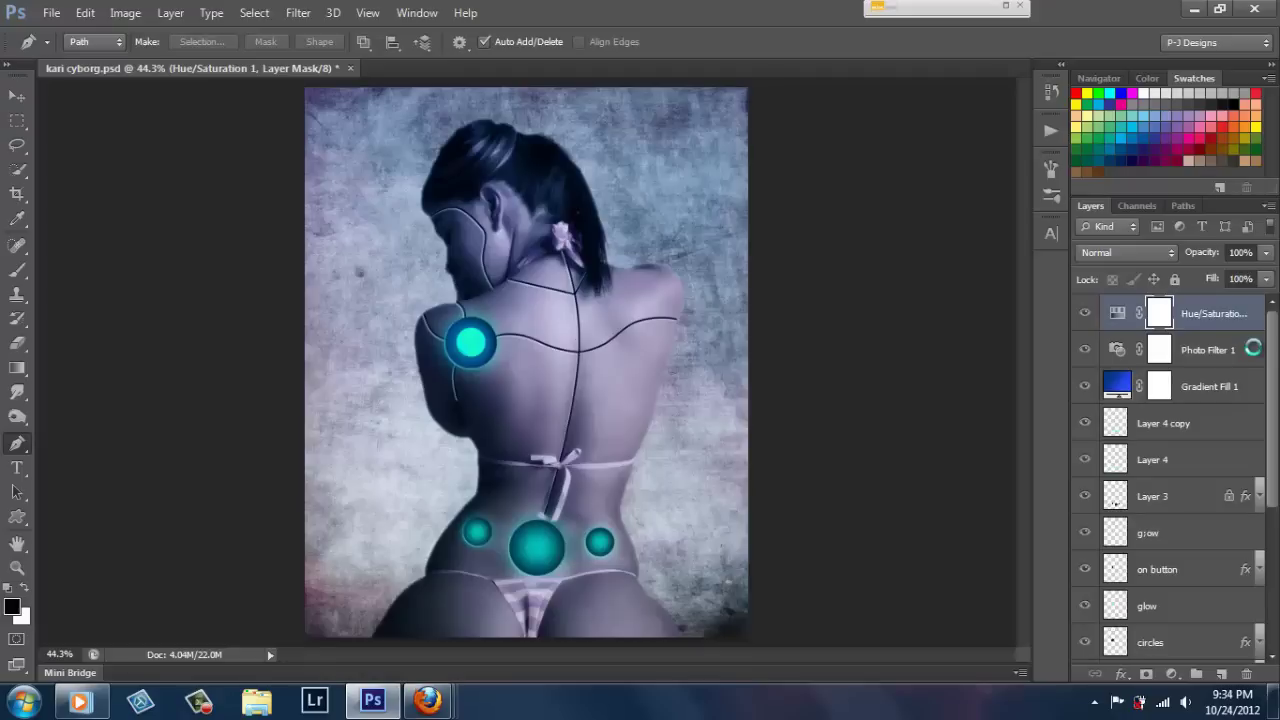
Stamp all visible layers into a new merged Layer 5 and bring up the Image menu.
{"action": "key", "text": "ctrl+alt+shift+e"}
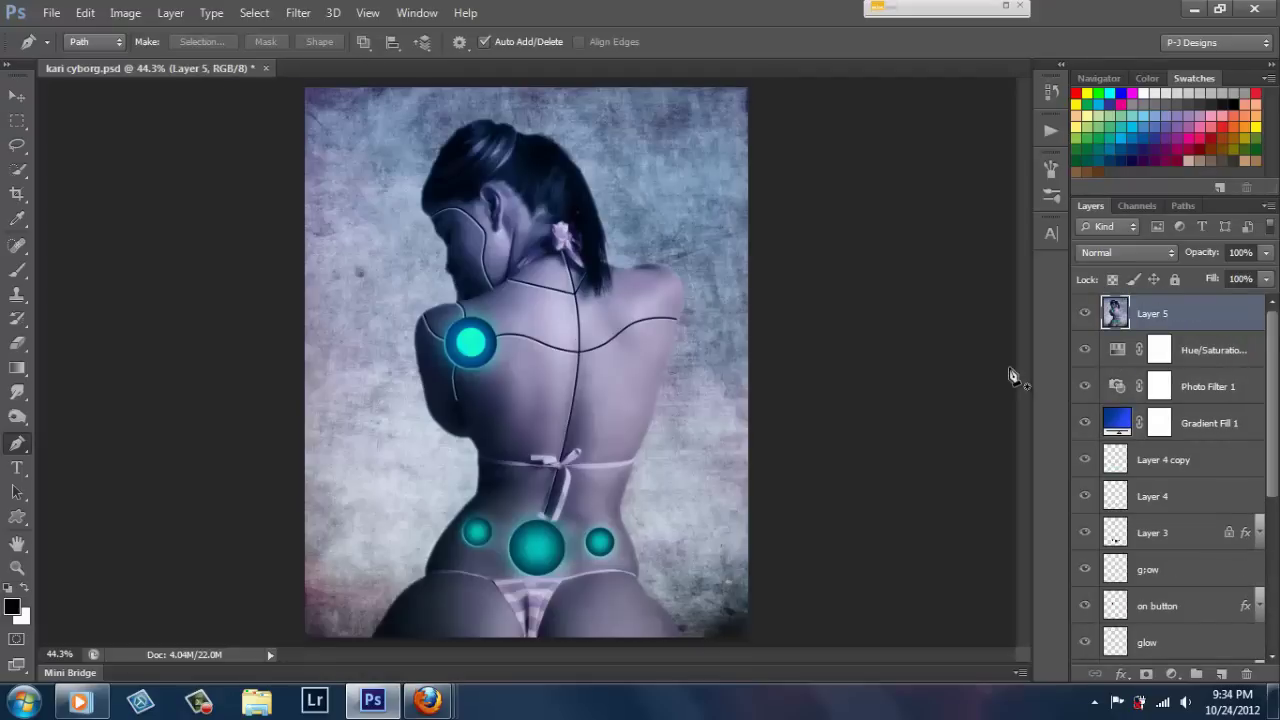
{"action": "left_click", "coordinate": [210, 13]}
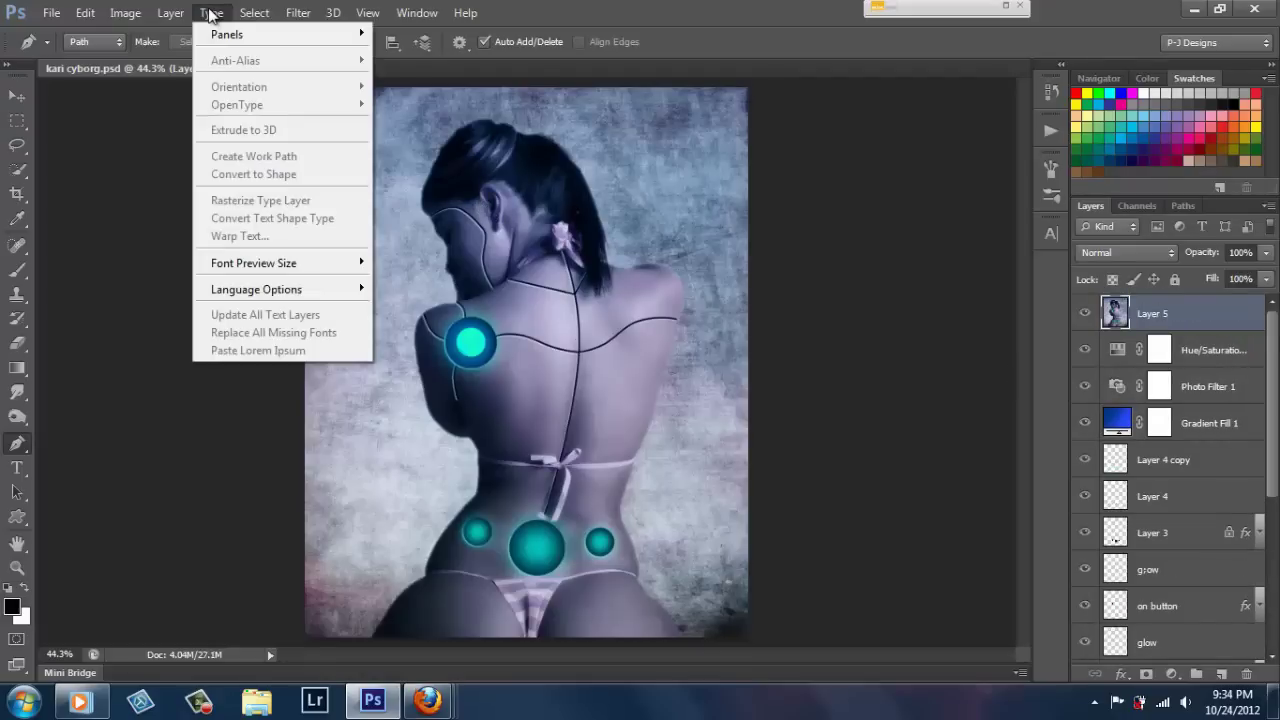
{"action": "left_click", "coordinate": [125, 13]}
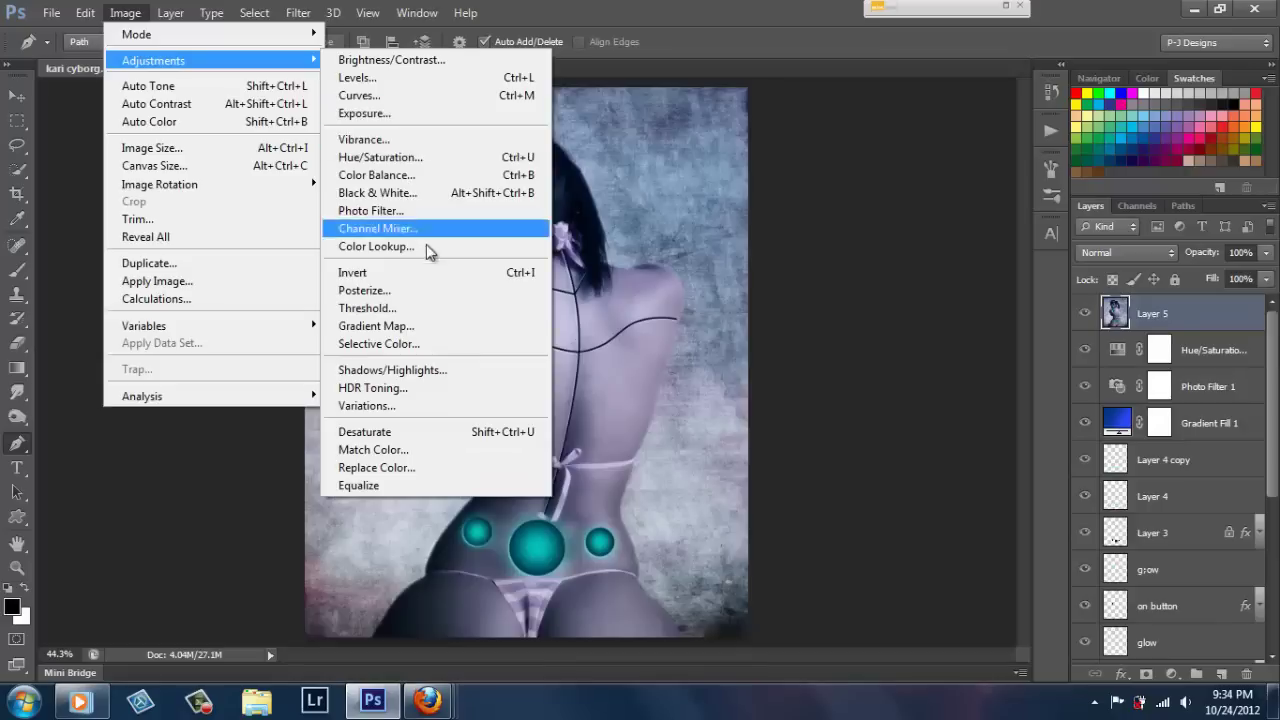
Apply Image > Adjustments > Variations to Layer 5 with one More Green step.
{"action": "left_click", "coordinate": [420, 404]}
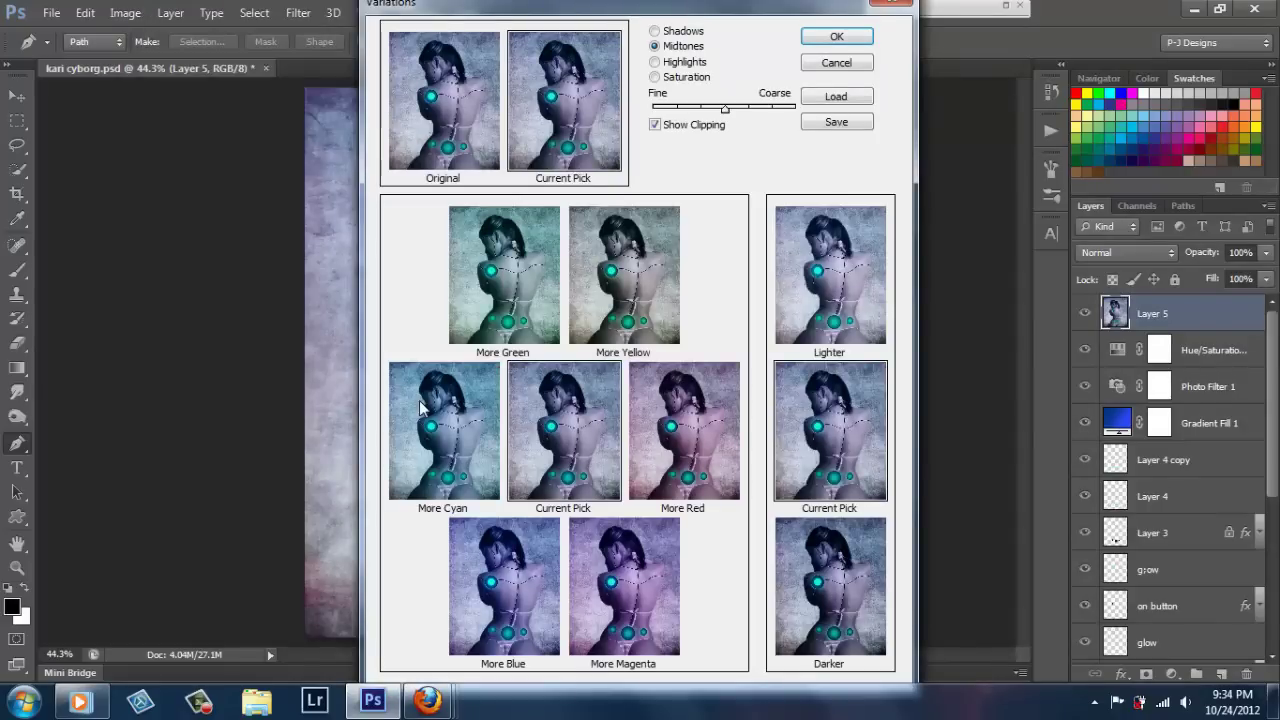
{"action": "left_click_drag", "start_coordinate": [637, 6], "coordinate": [311, 60]}
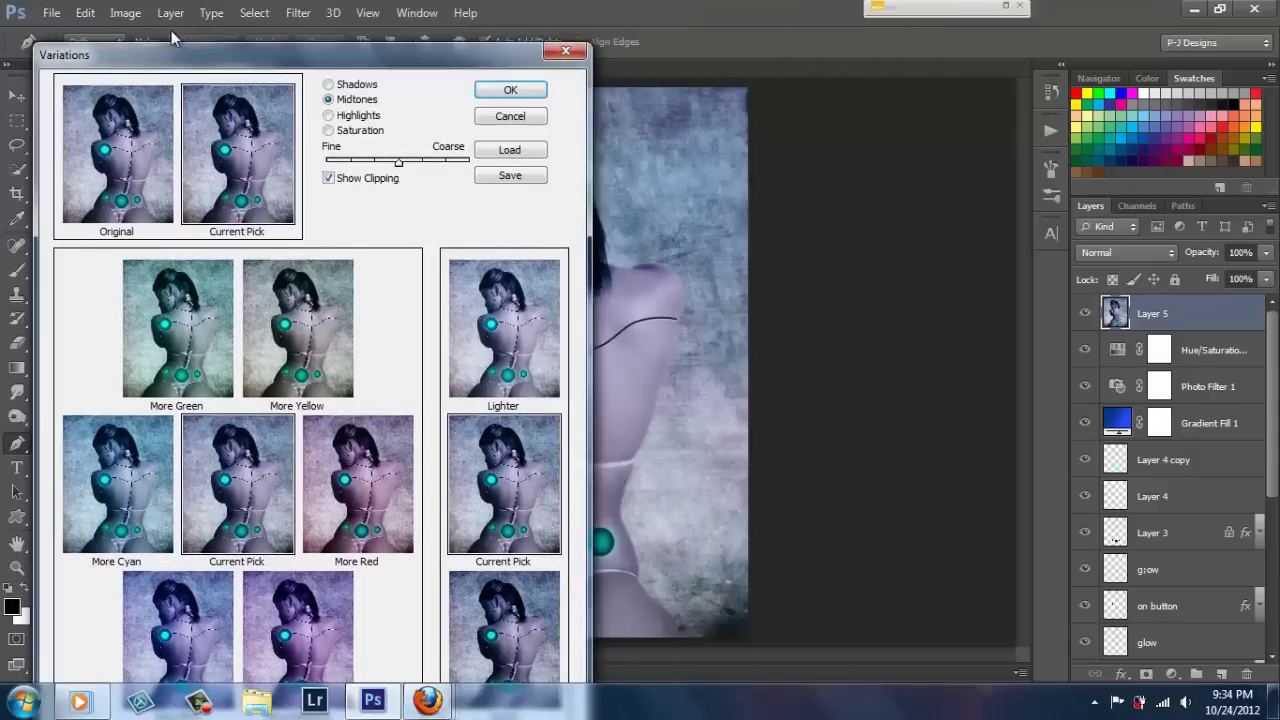
{"action": "left_click_drag", "start_coordinate": [171, 30], "coordinate": [316, 12]}
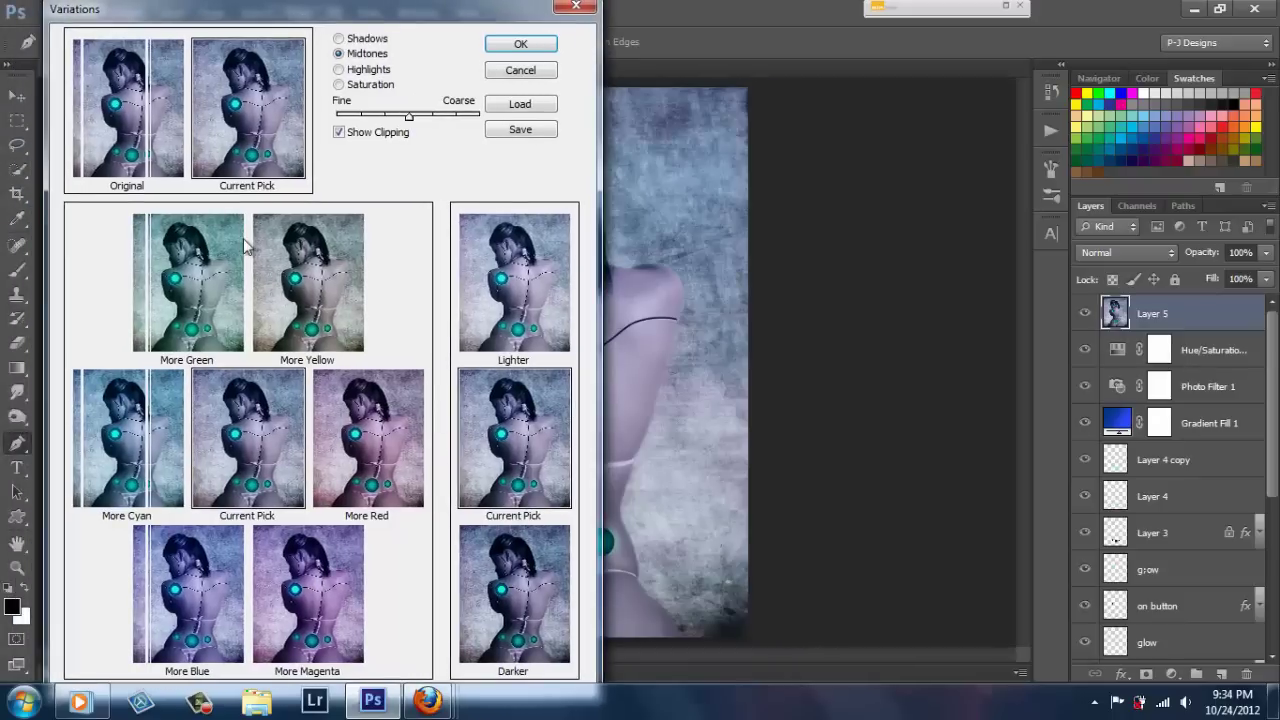
{"action": "left_click", "coordinate": [220, 296]}
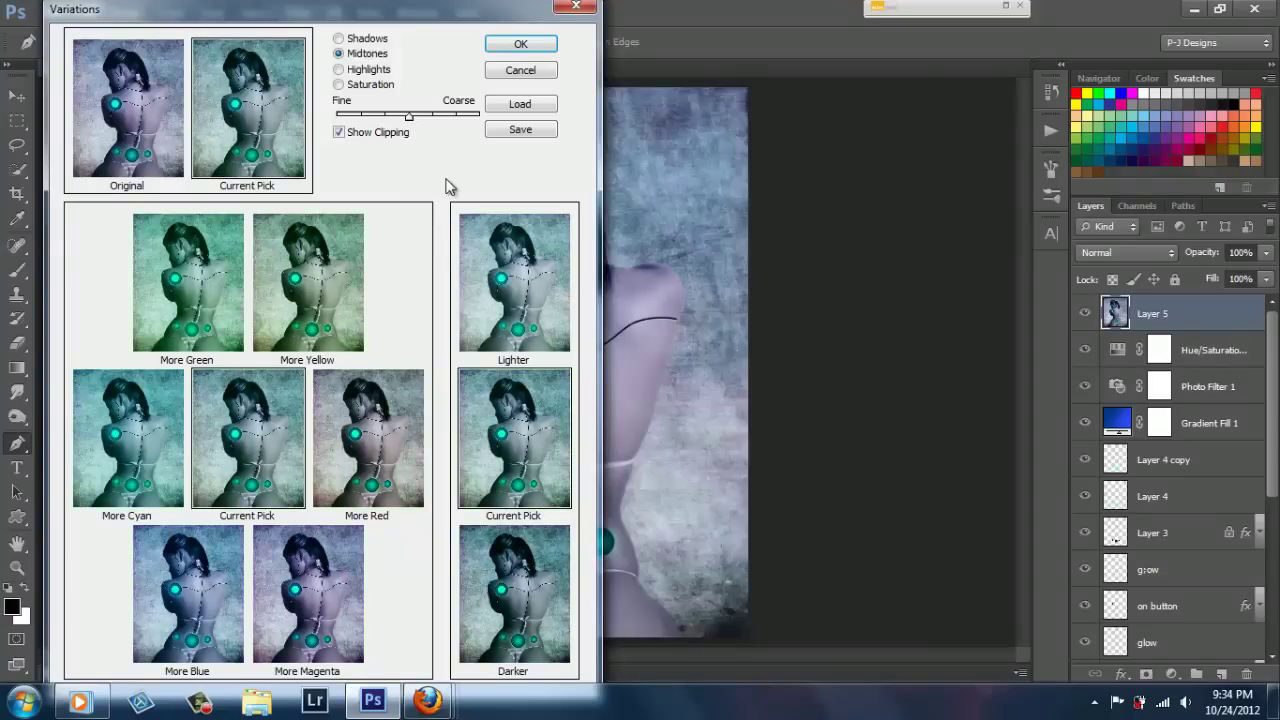
{"action": "left_click", "coordinate": [518, 46]}
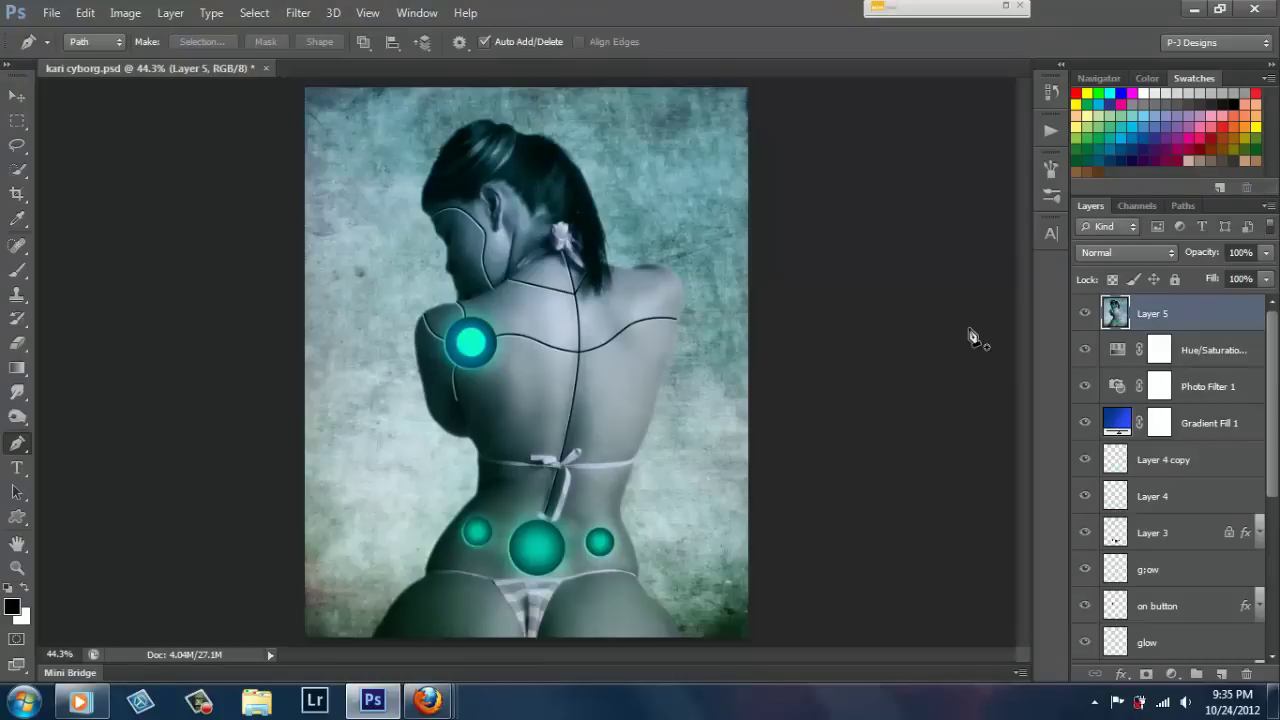